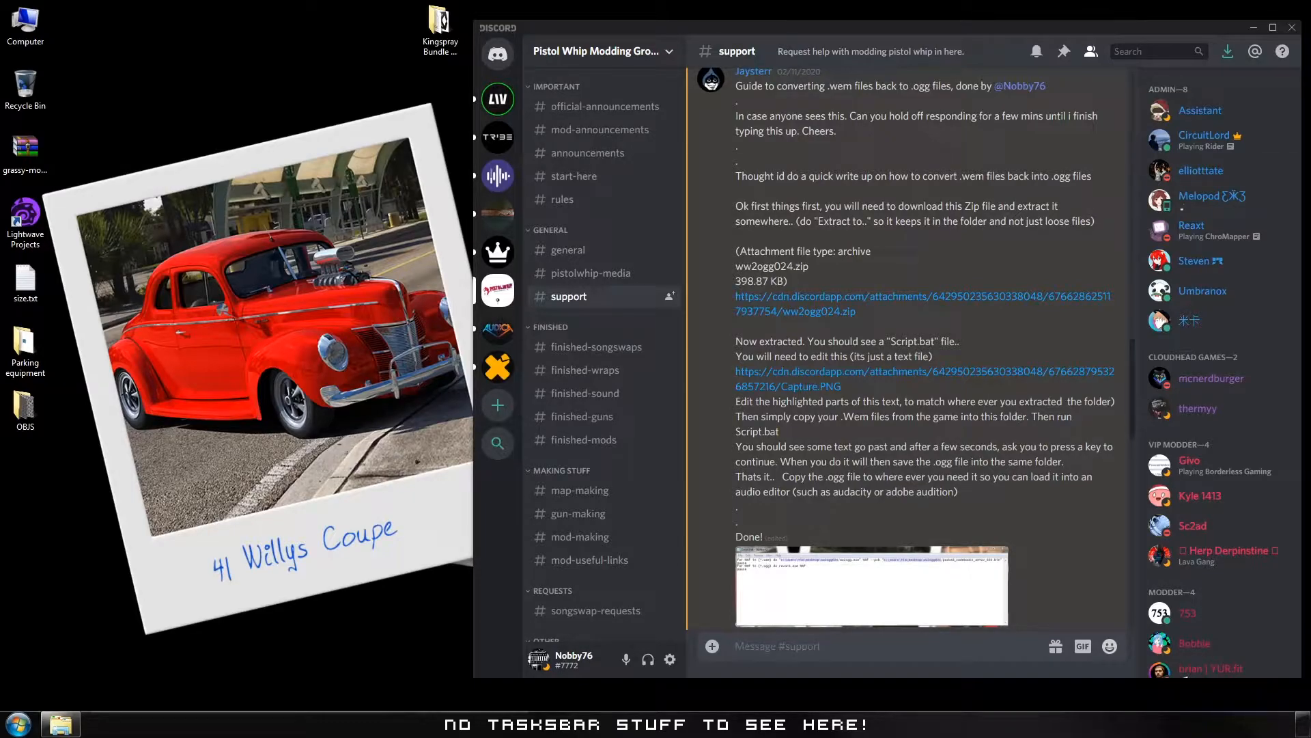
Check the length of the Azzido Da Bass - Dooms Night (Timo Maas Radio Edit).flac file in its detailed properties.
left_click_drag(1310, 167, 274, 110)
left_click(224, 216)
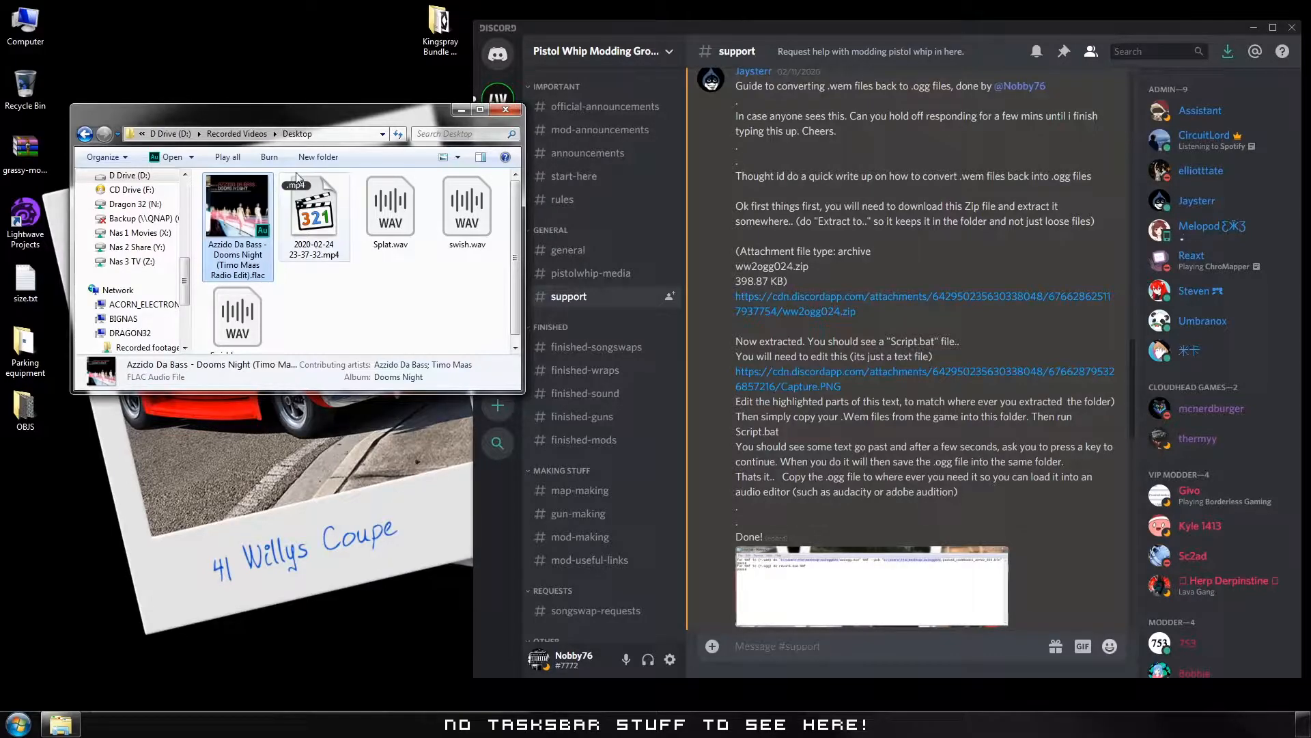
right_click(235, 213)
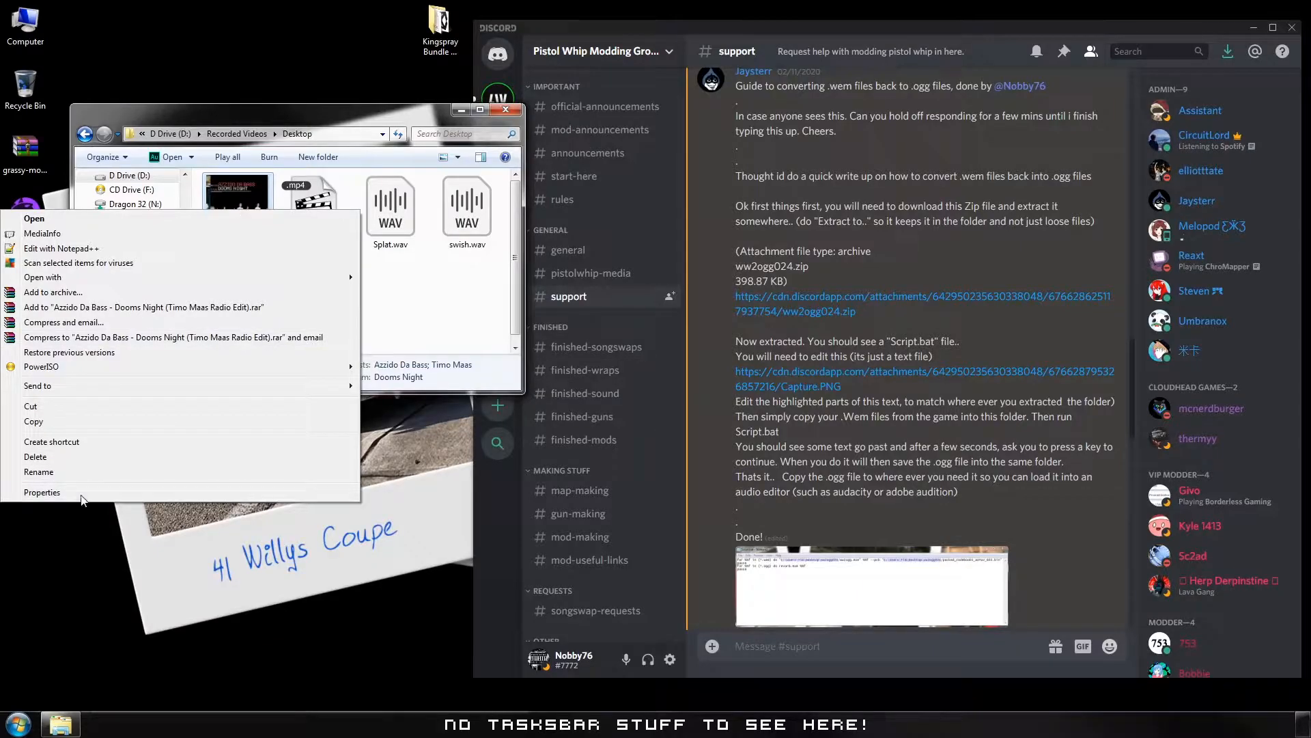
left_click(81, 494)
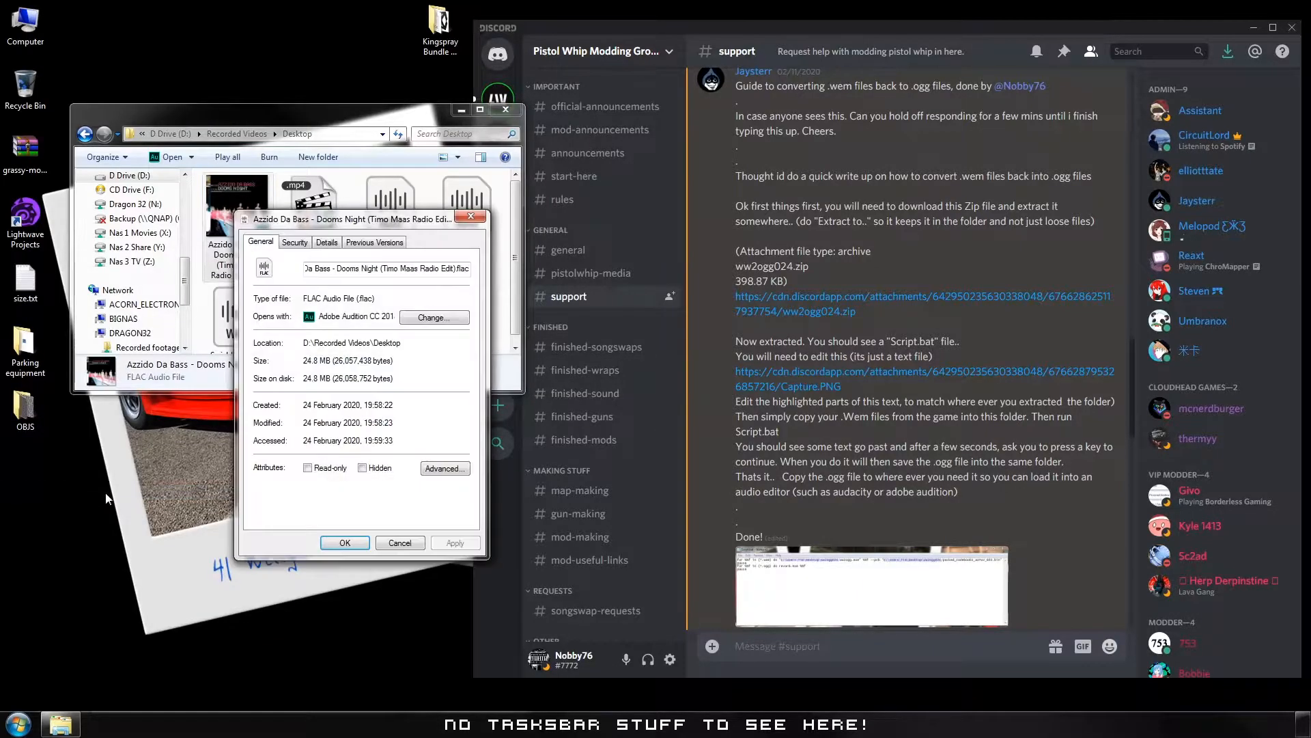
left_click(328, 243)
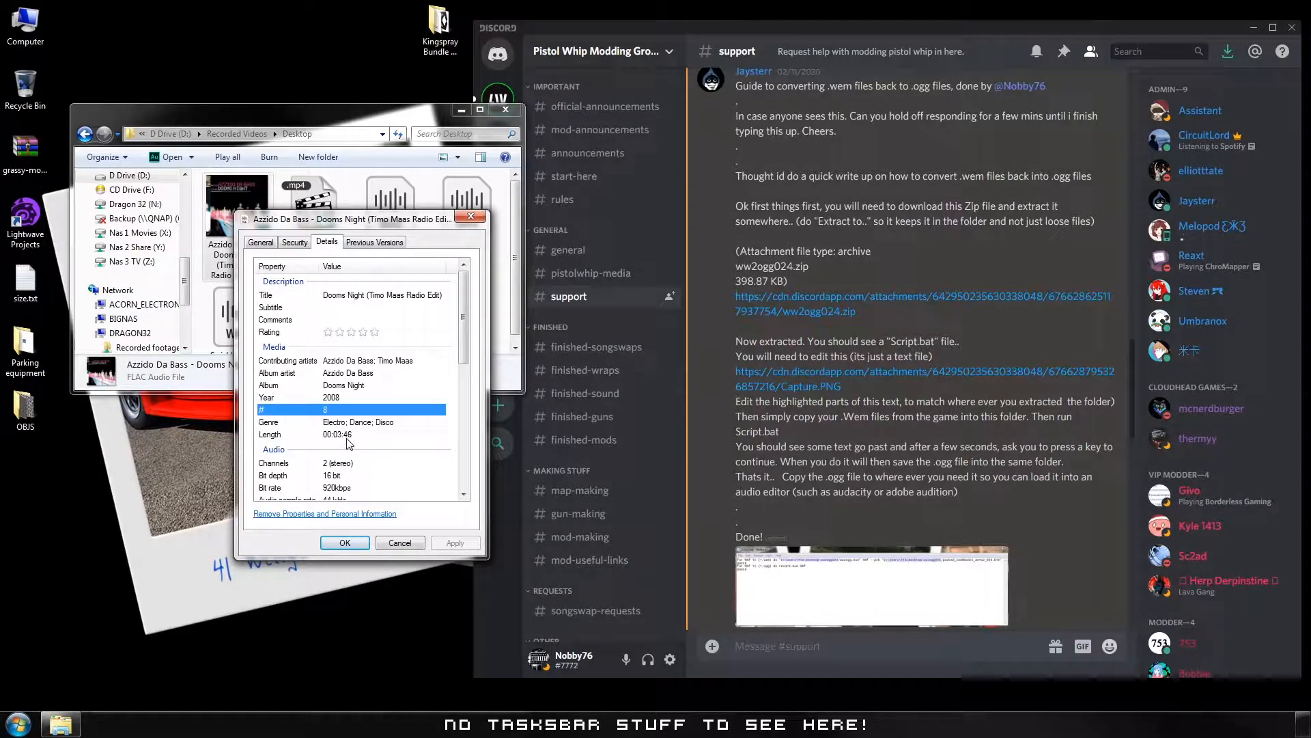
left_click(333, 545)
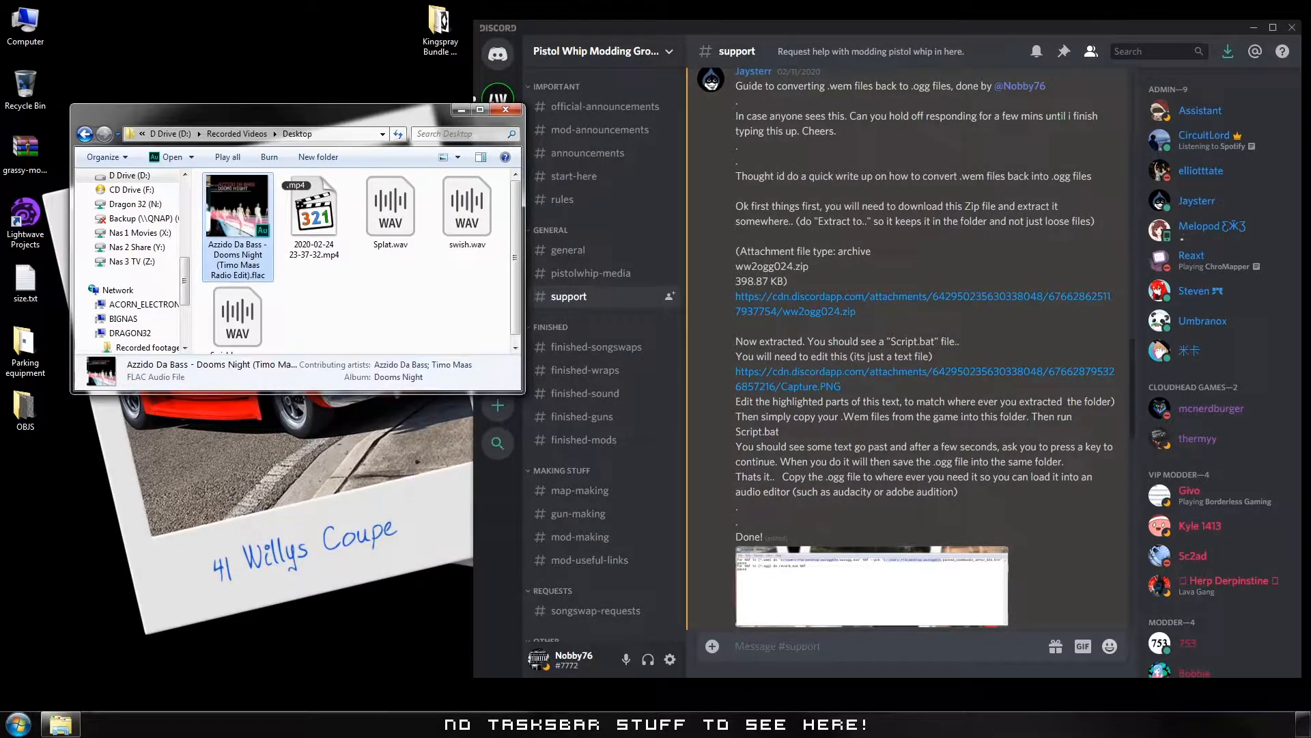
Switch to Firefox, load the songbpm.com home page and look up the BPM for "Dooms night Timo maas".
left_click(145, 724)
middle_click(64, 44)
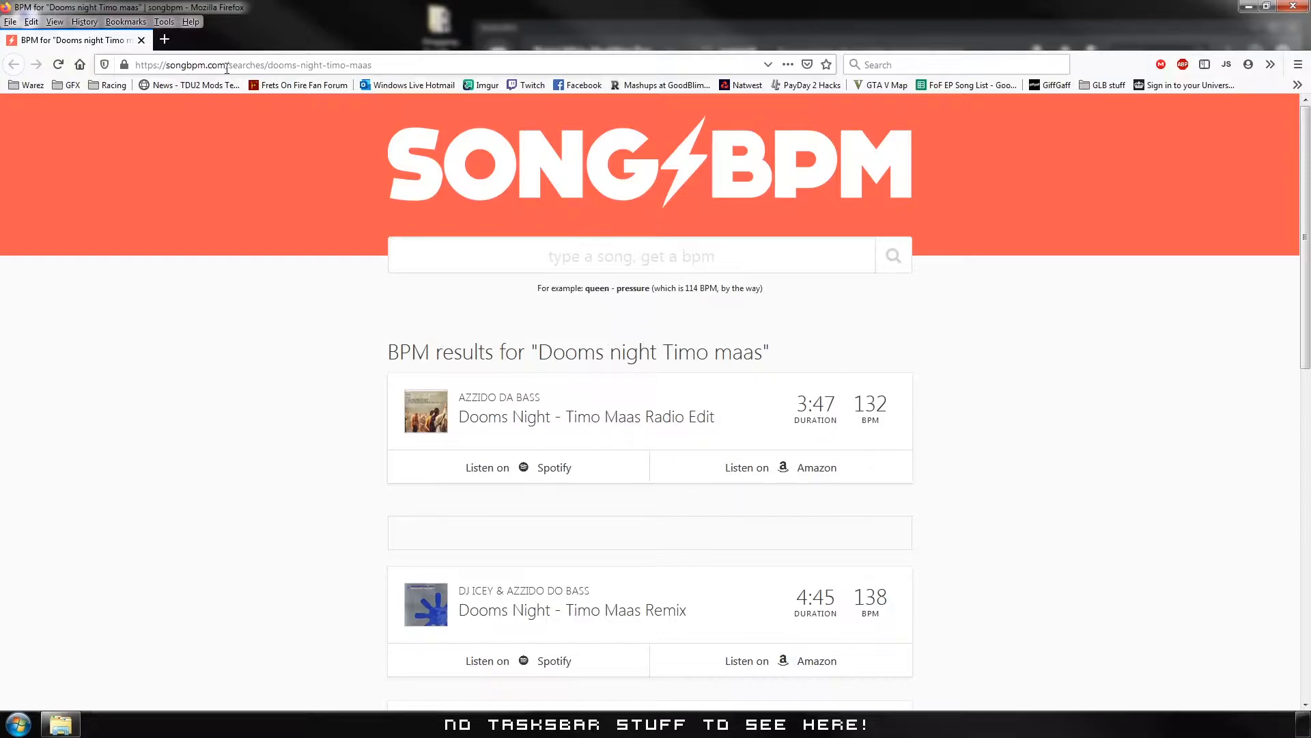
left_click_drag(226, 68, 383, 66)
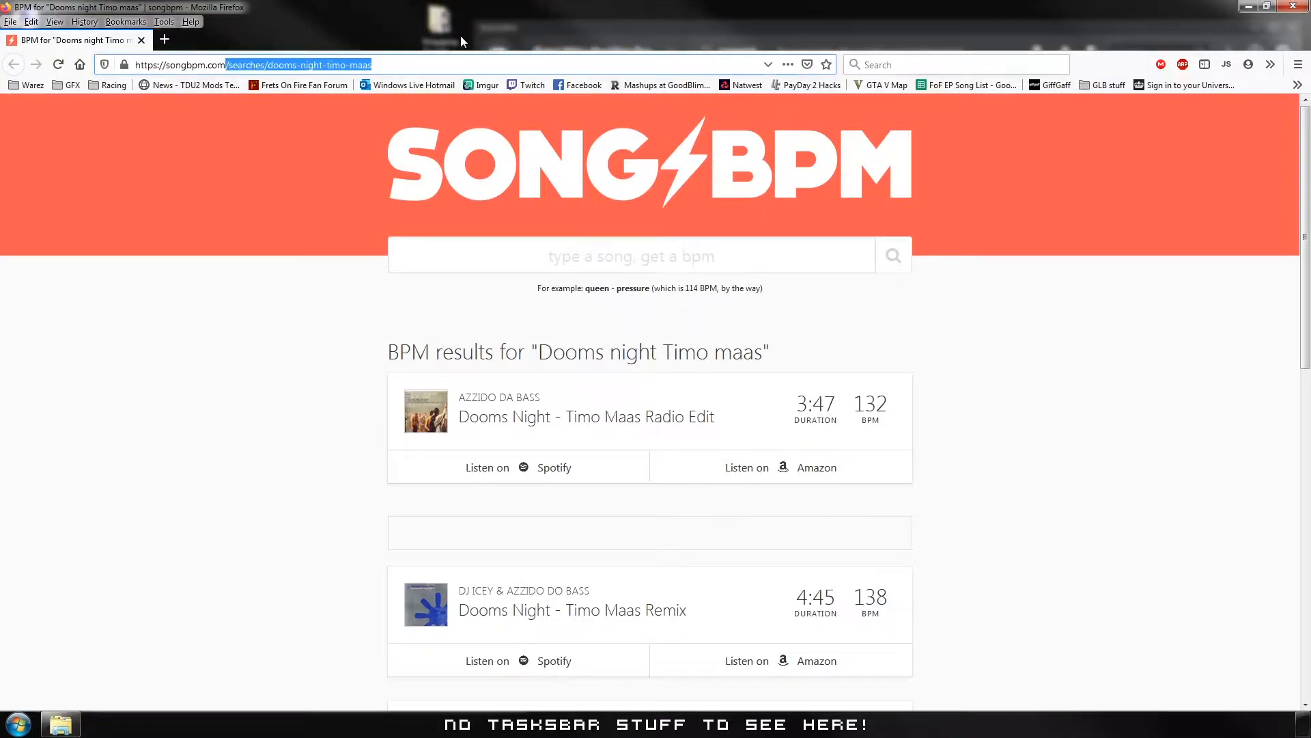
key("BackSpace")
key("Return")
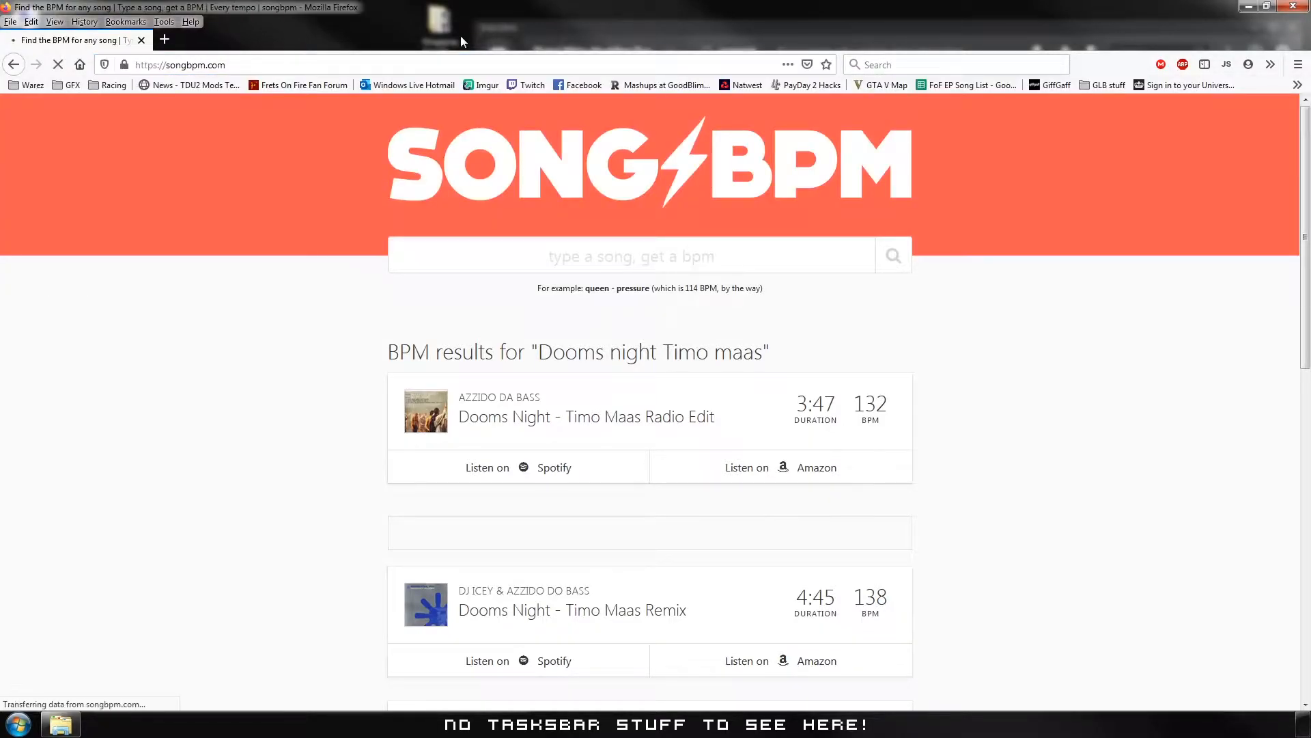
left_click(639, 245)
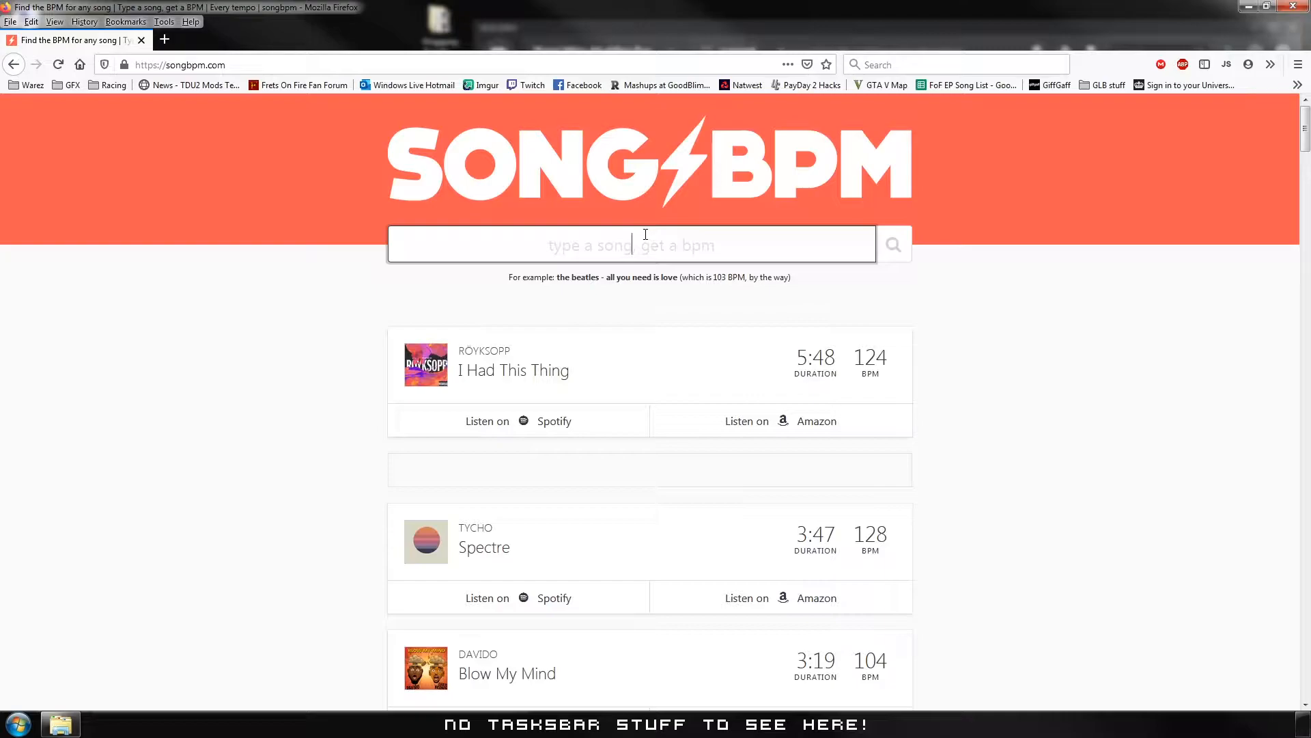
type("Dooms night Timo maas")
key("Return")
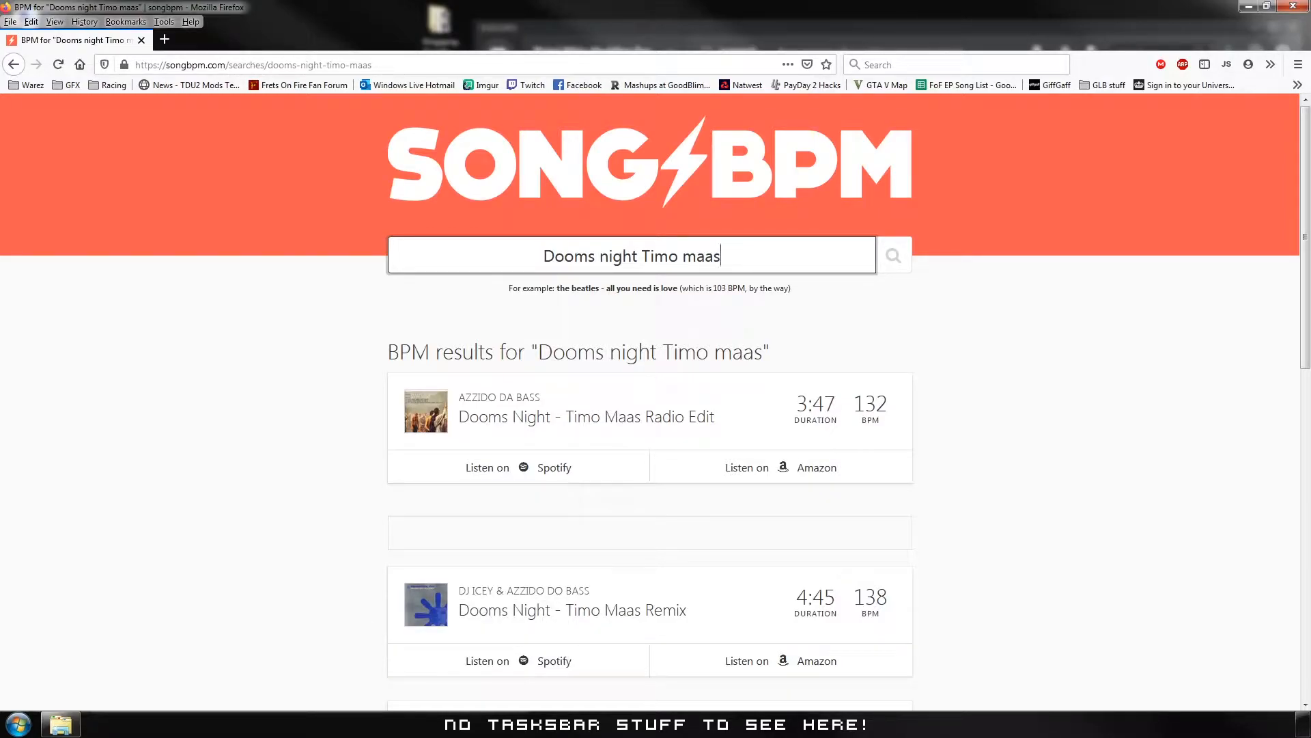
Switch to Discord and open the original image of the song table pinned in the Pistol Whip modding server's general channel.
left_click(328, 723)
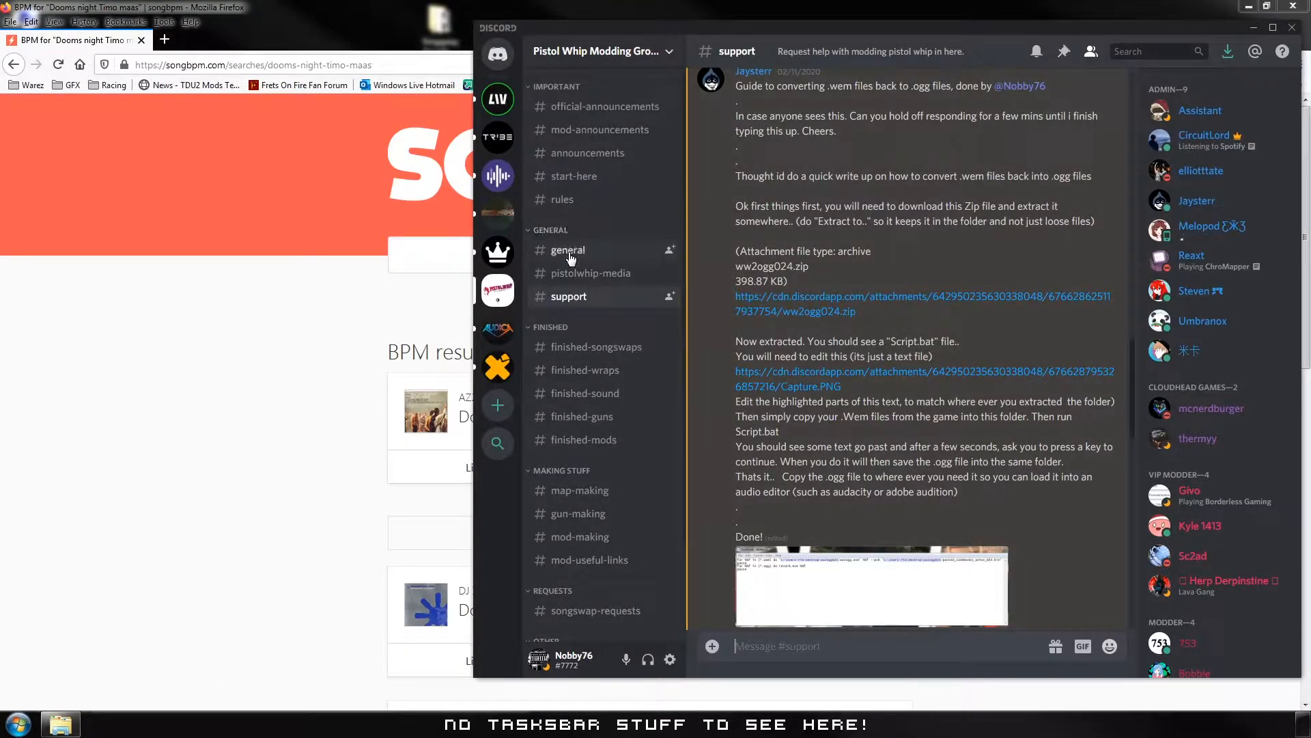
scroll(860, 379, "up", 3)
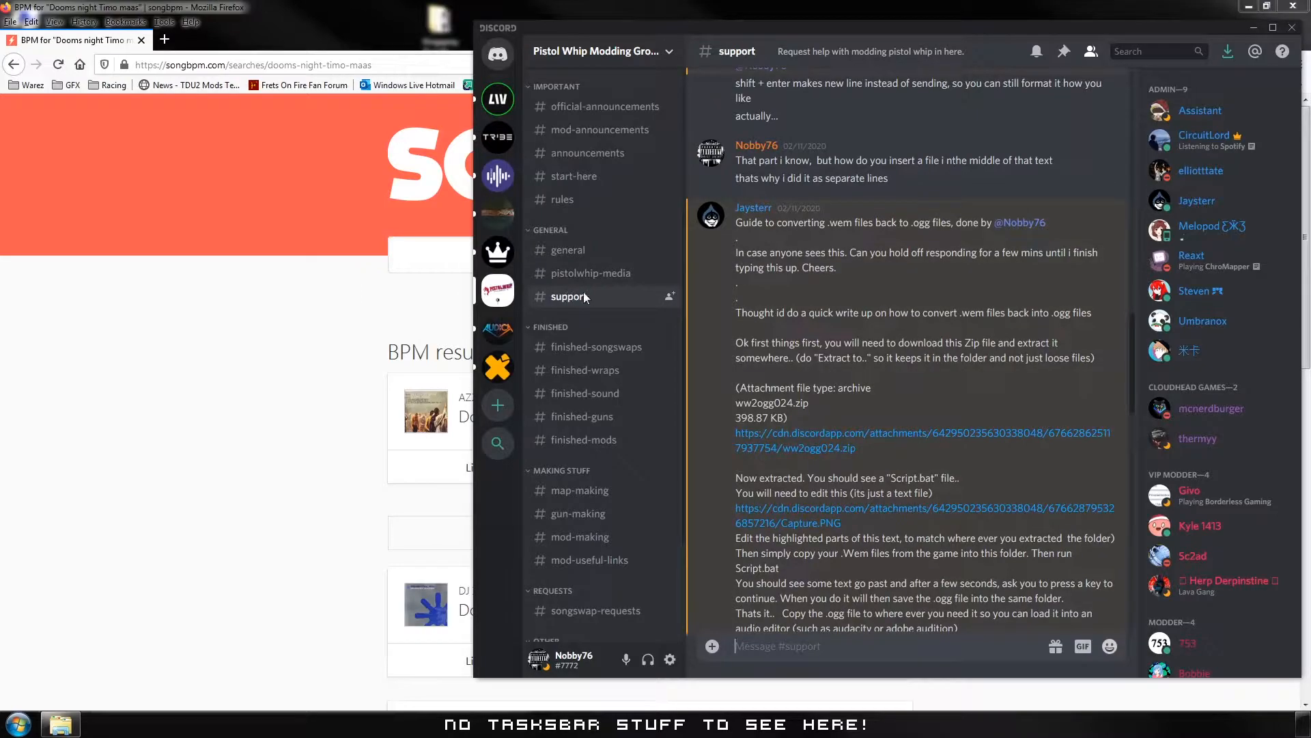
left_click(572, 252)
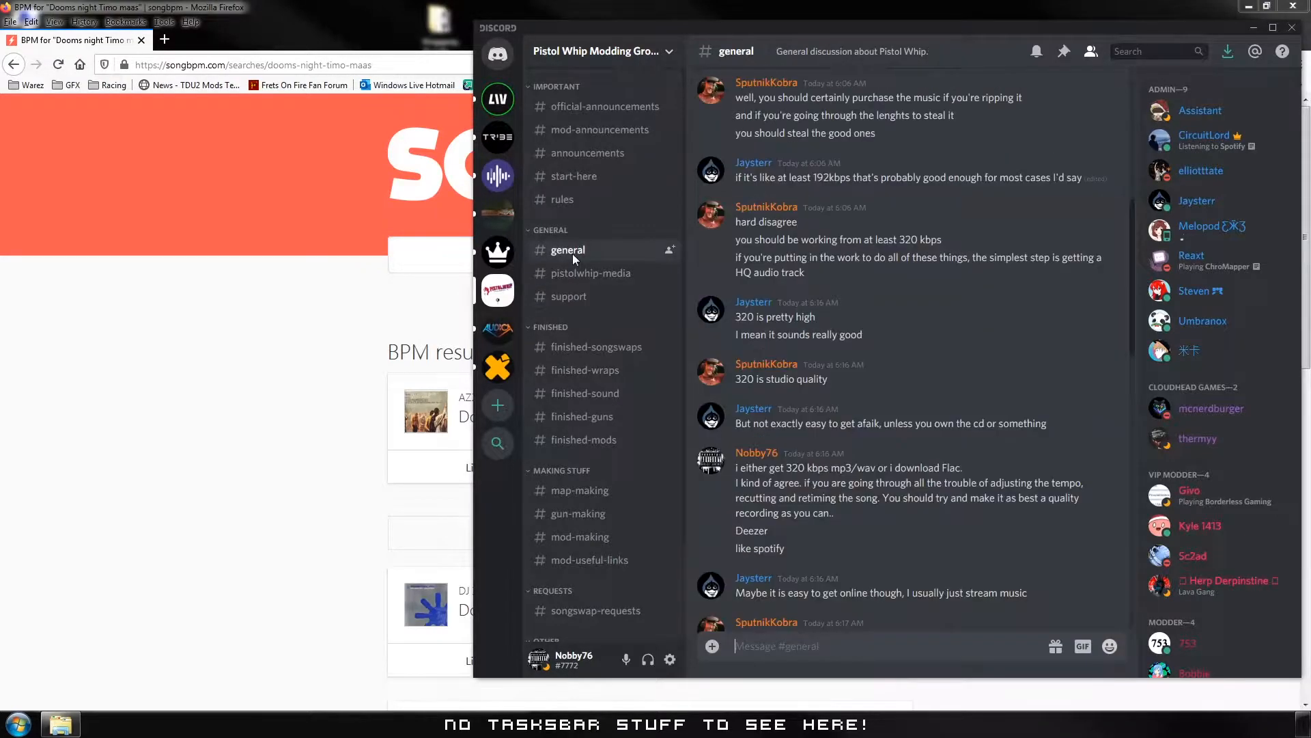
left_click(1063, 55)
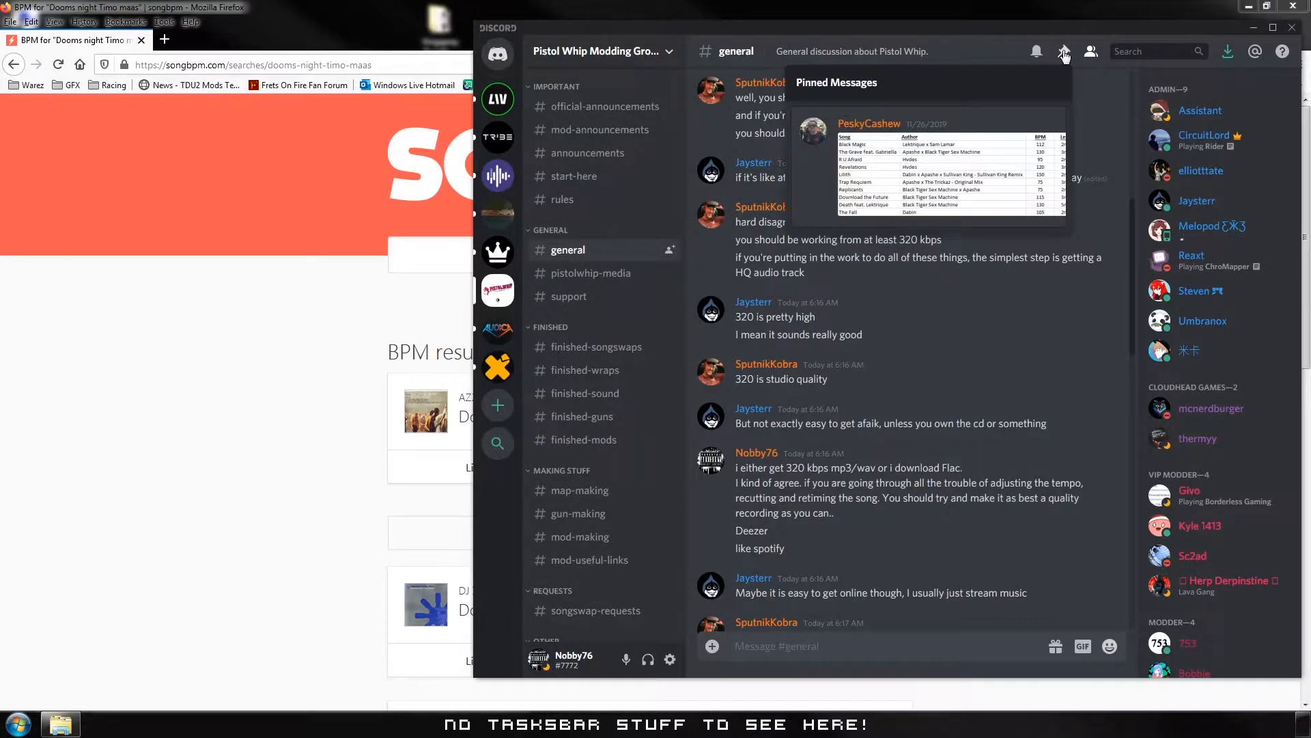
left_click(906, 168)
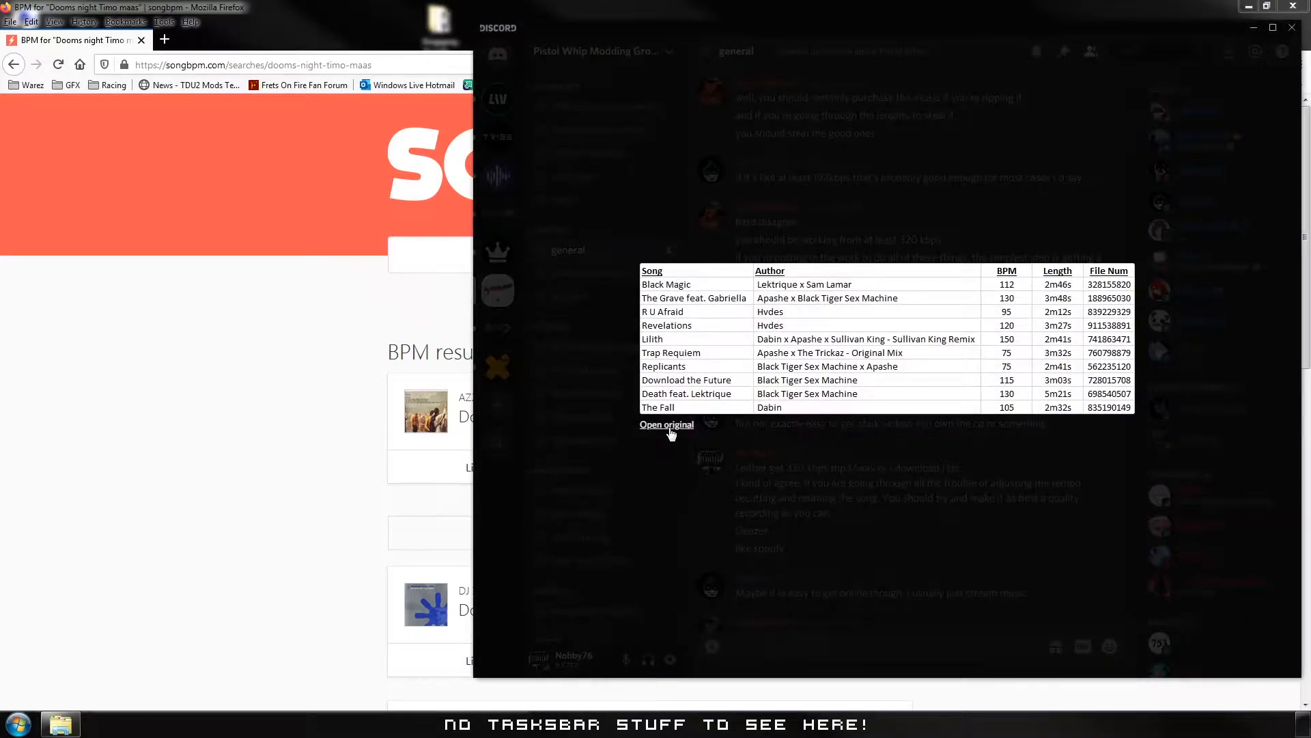
left_click(670, 429)
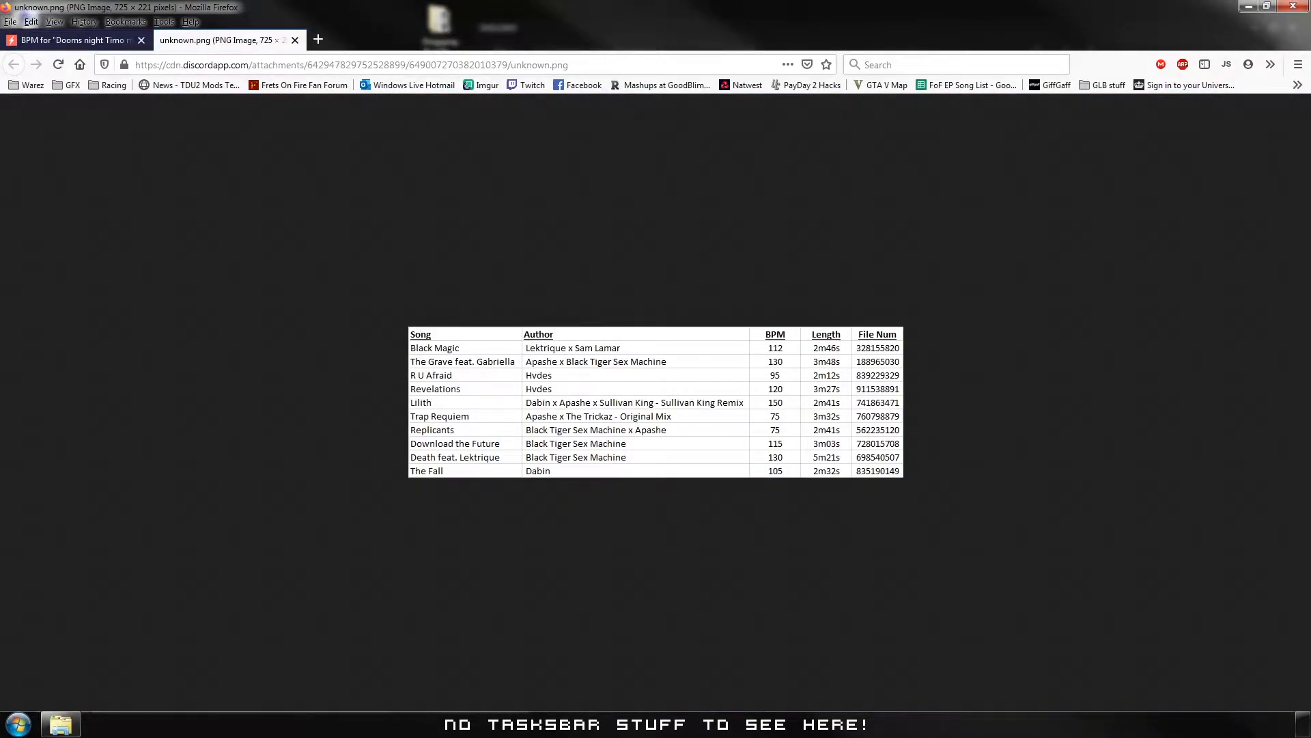
Compare the Dooms Night radio edit's BPM and duration on songbpm with the BPM and length columns of the game song table.
key("alt+Tab")
left_click(547, 449)
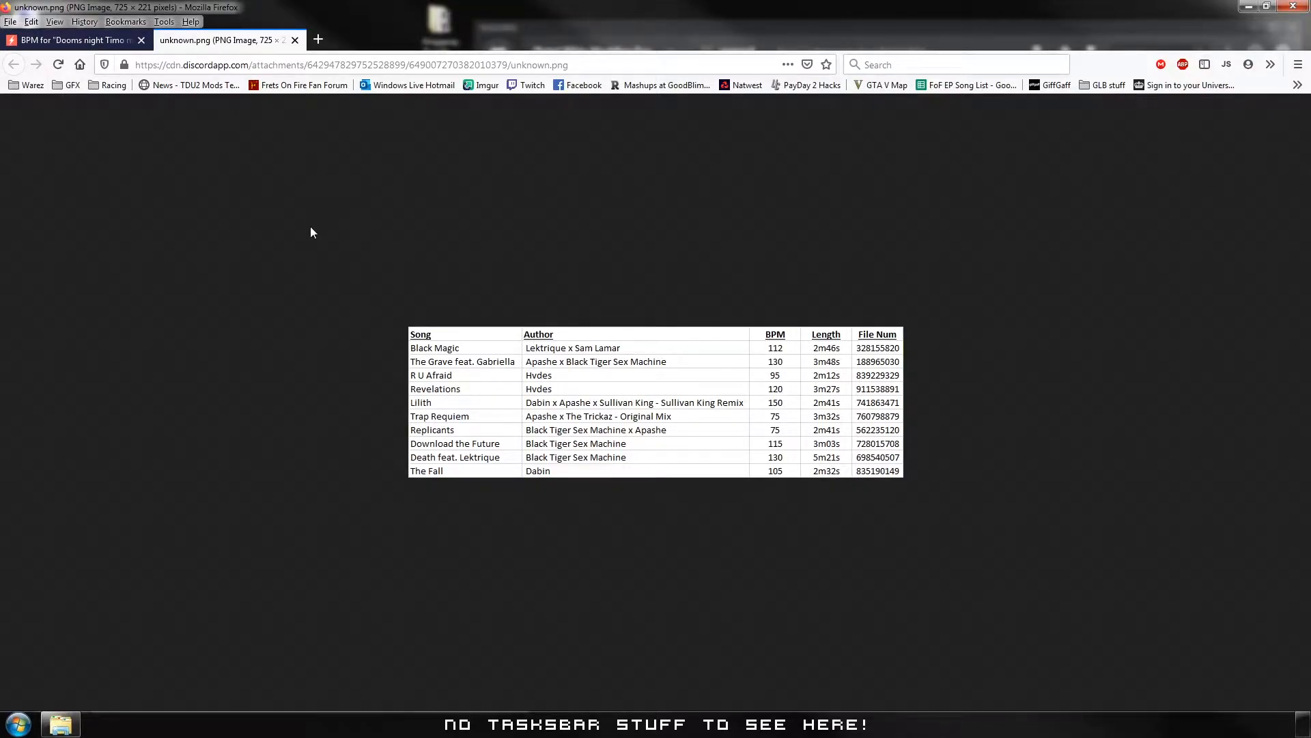
left_click(89, 42)
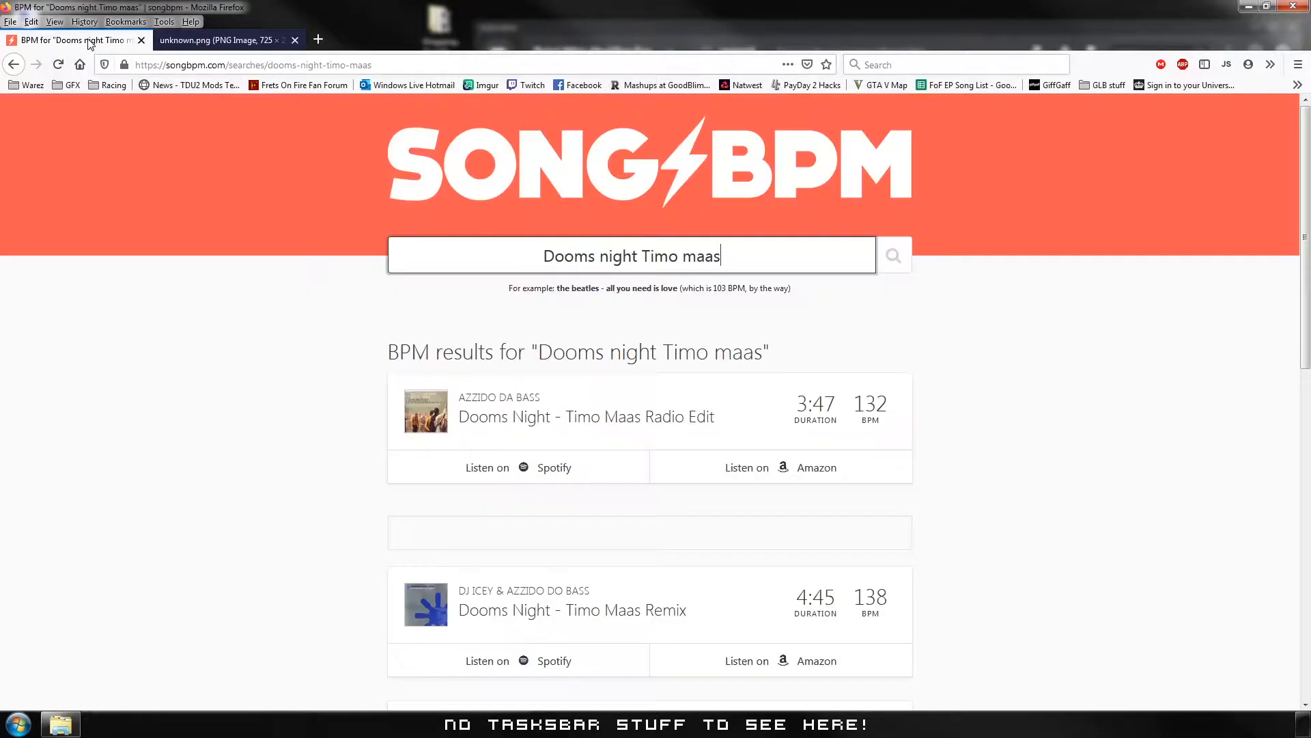
left_click(225, 43)
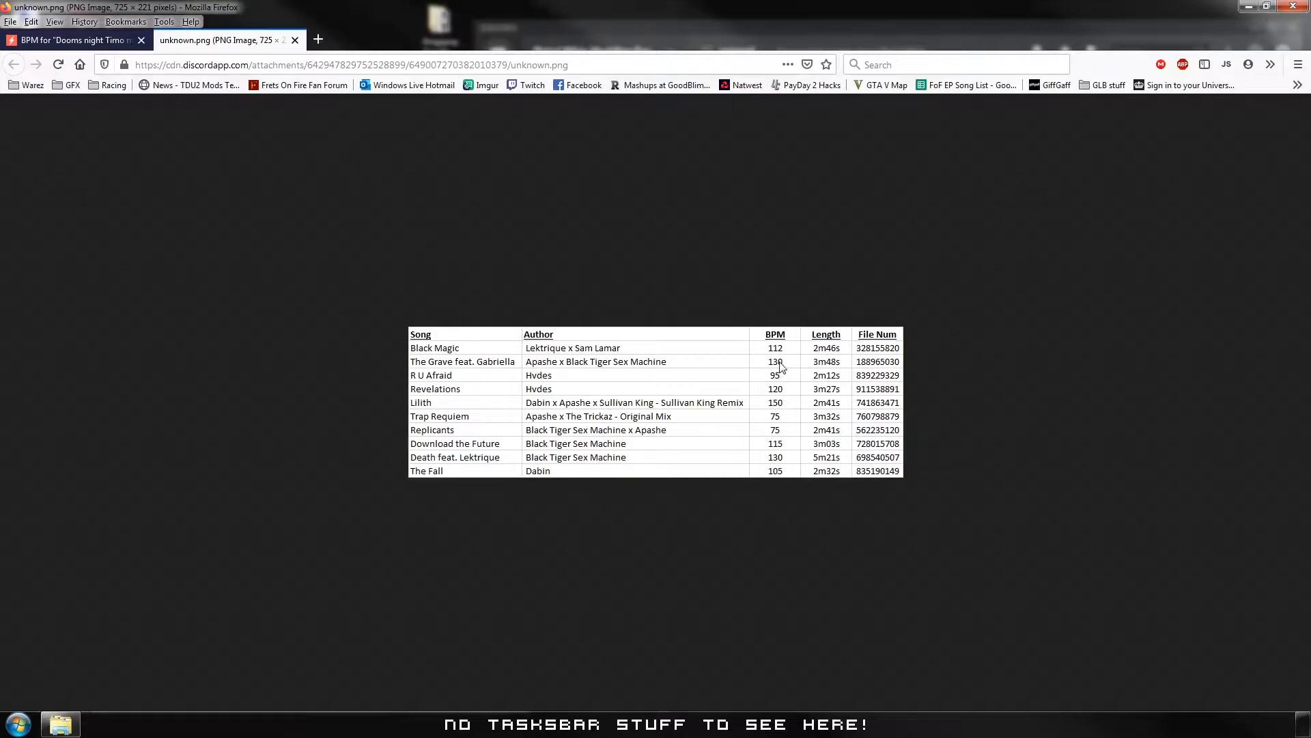
left_click(78, 40)
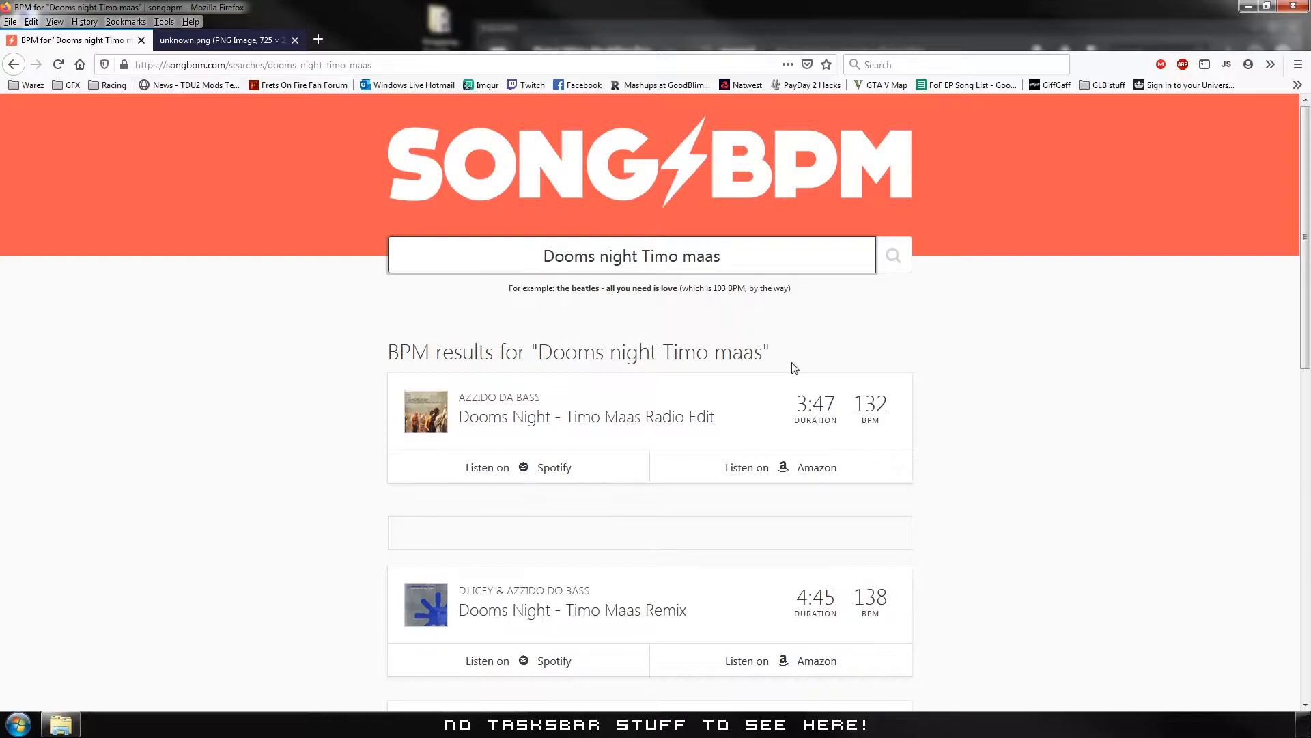
Search Google for "download audacity" in a new tab, view the official Audacity download page and close it.
middle_click(79, 65)
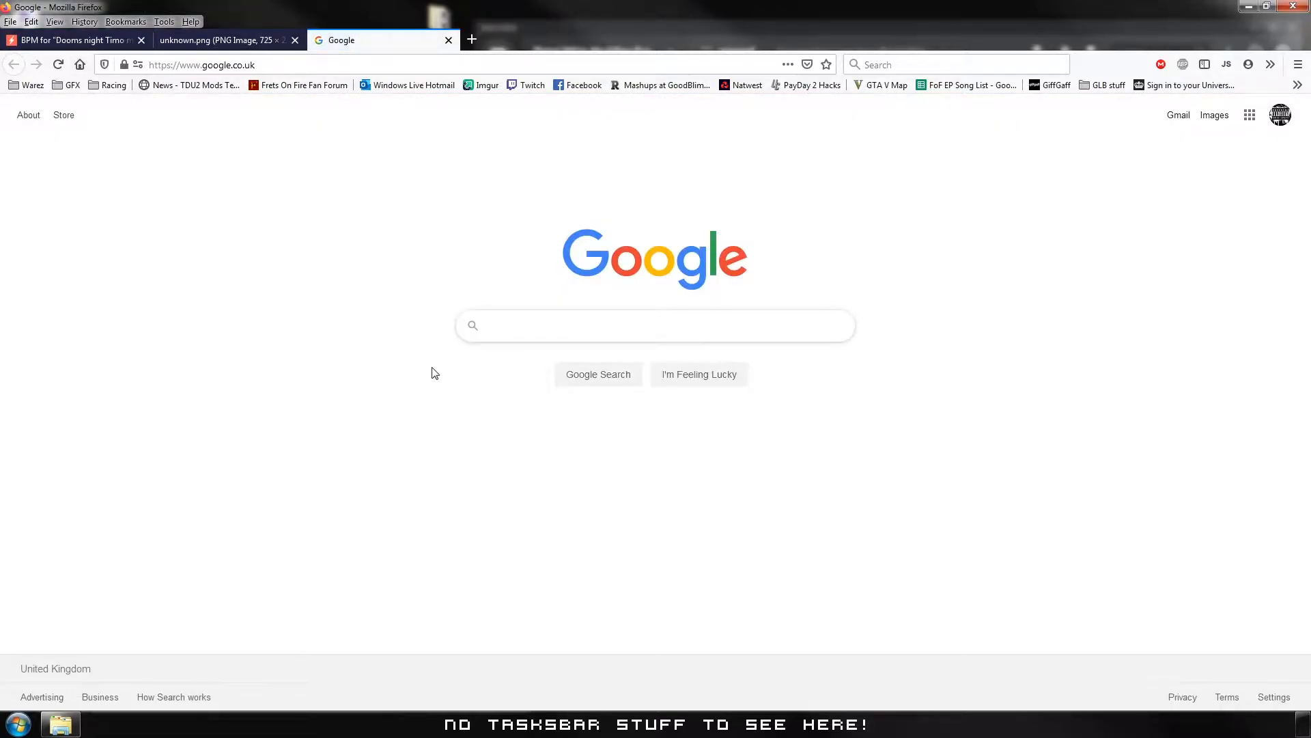
type("download aud")
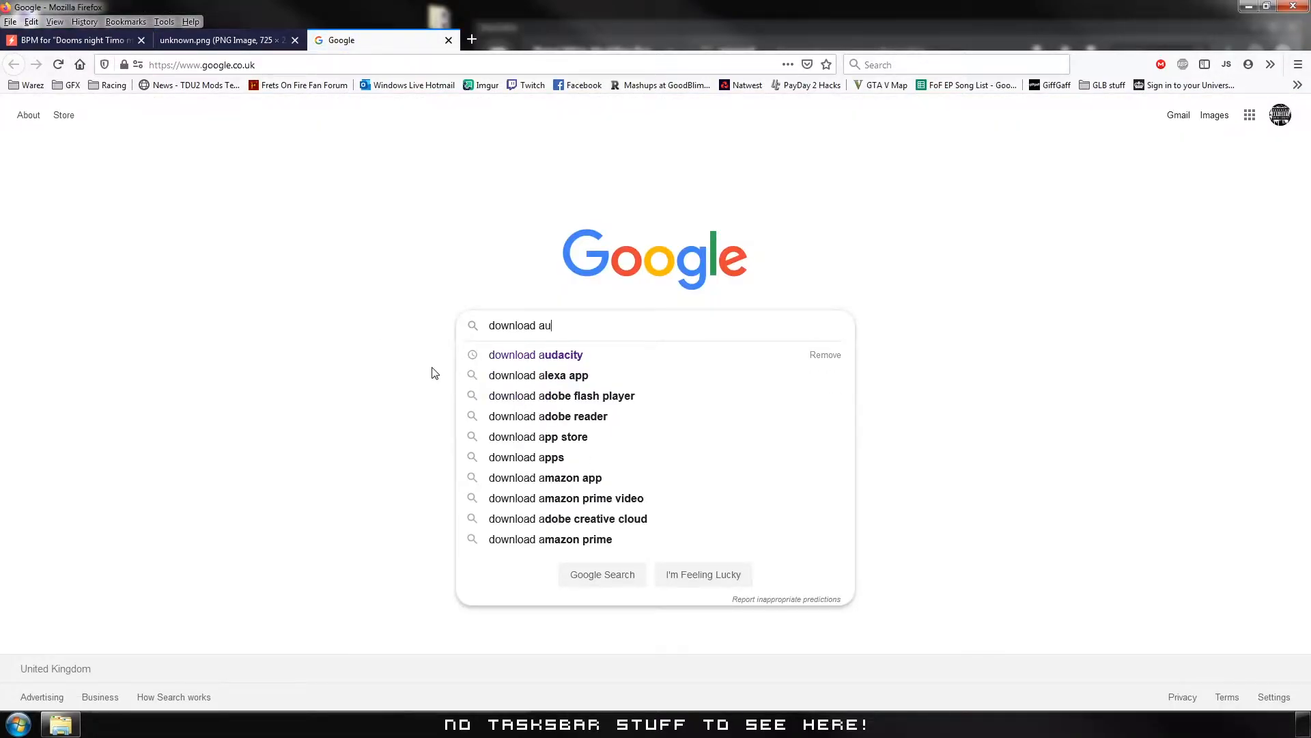
key("Down")
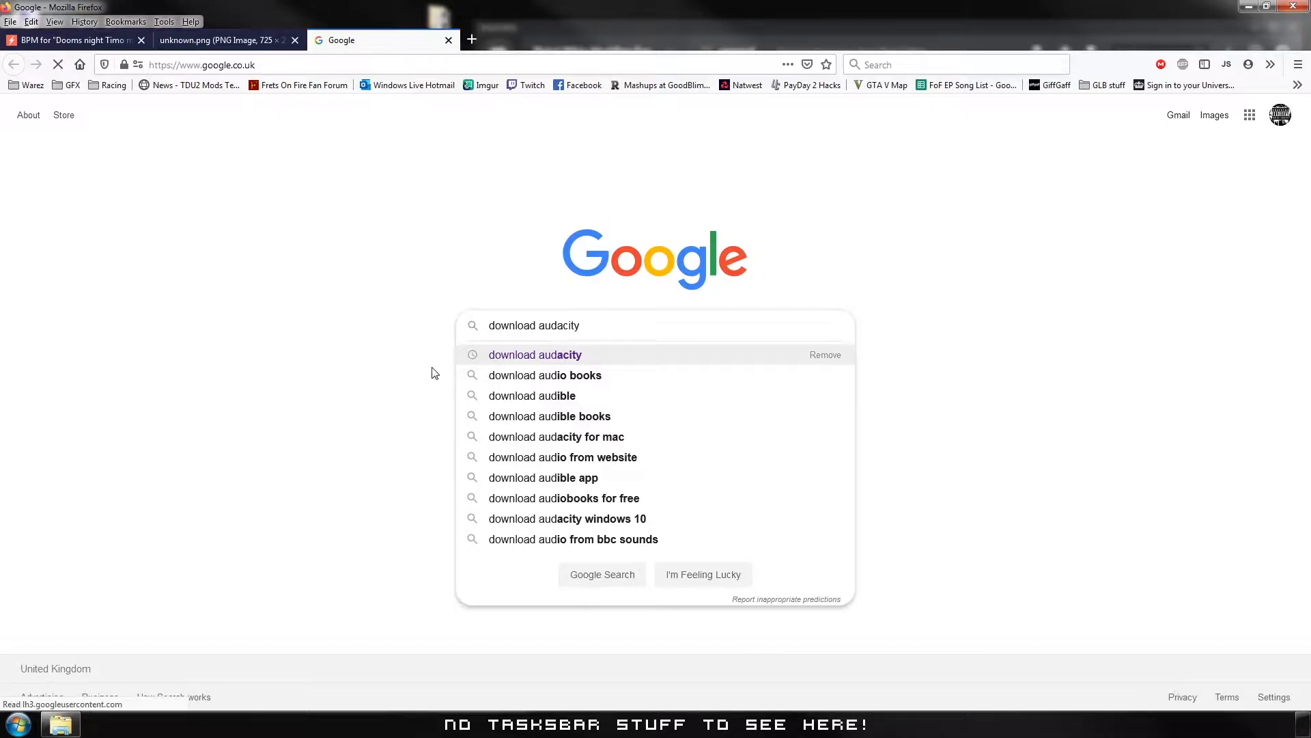
key("Return")
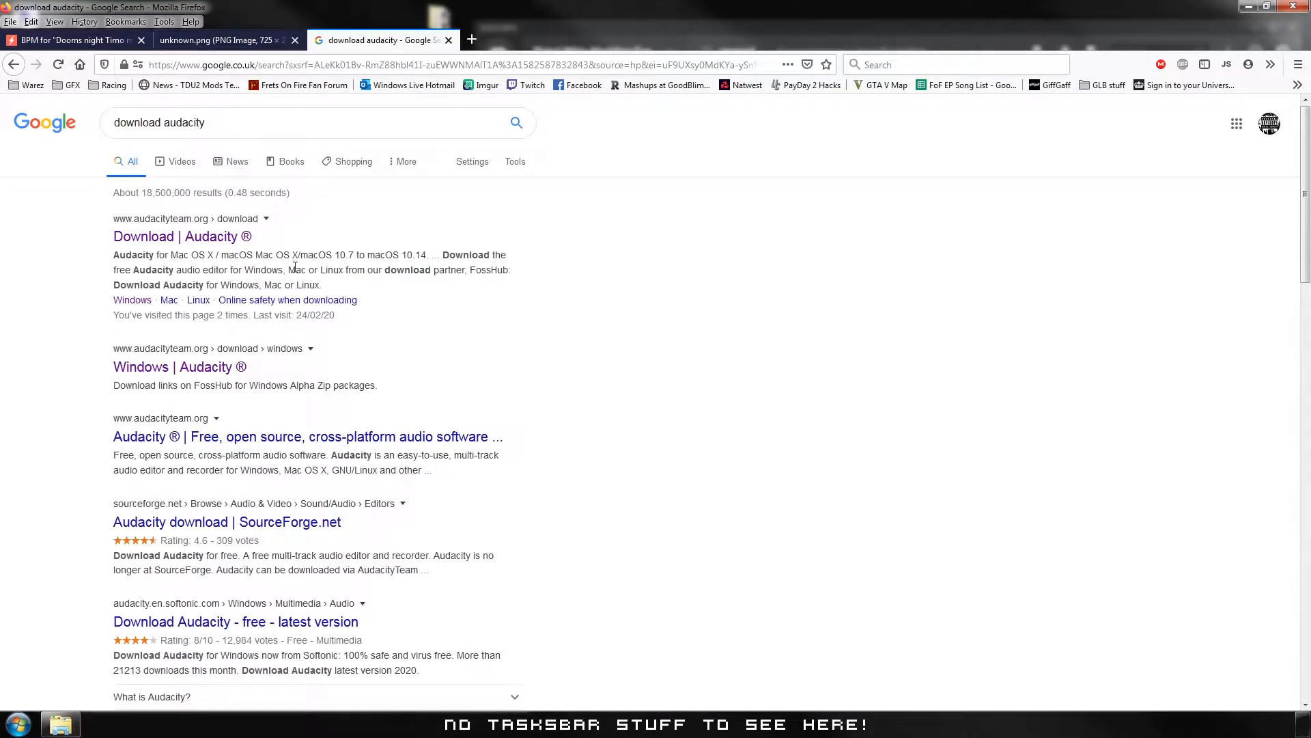
left_click(180, 240)
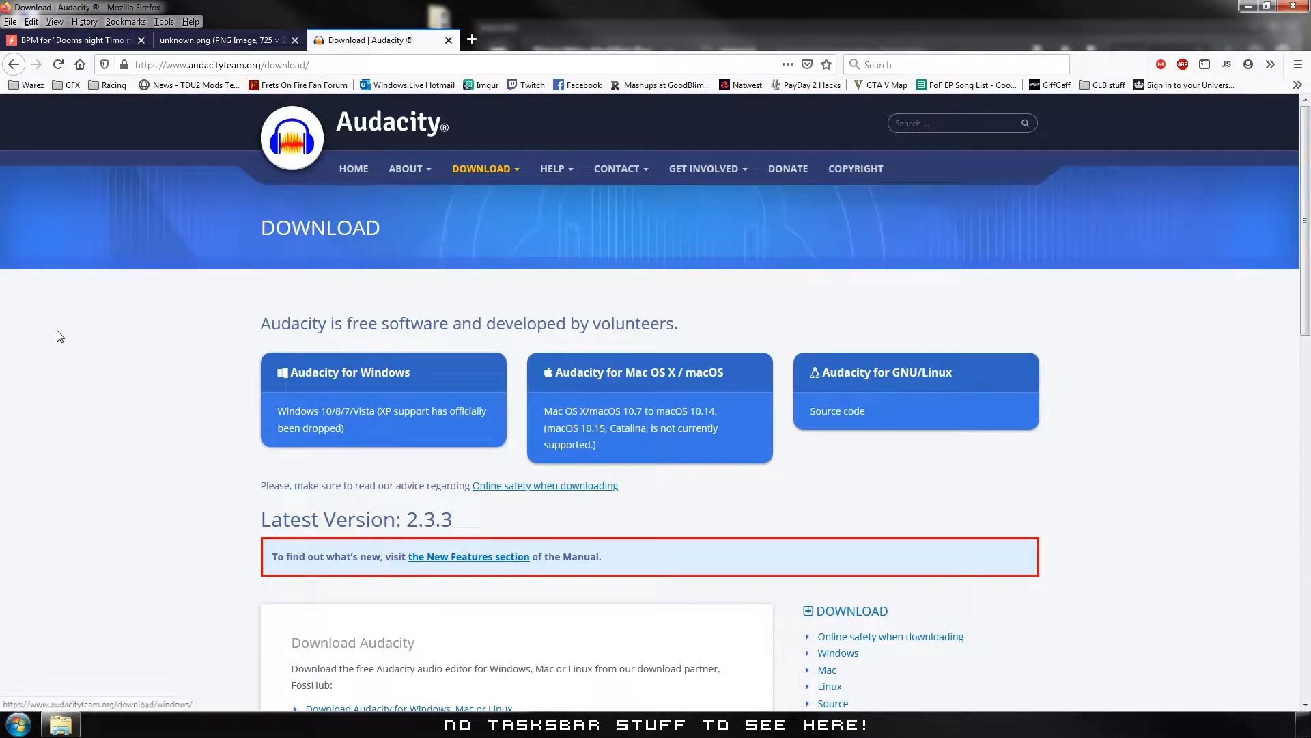
middle_click(405, 41)
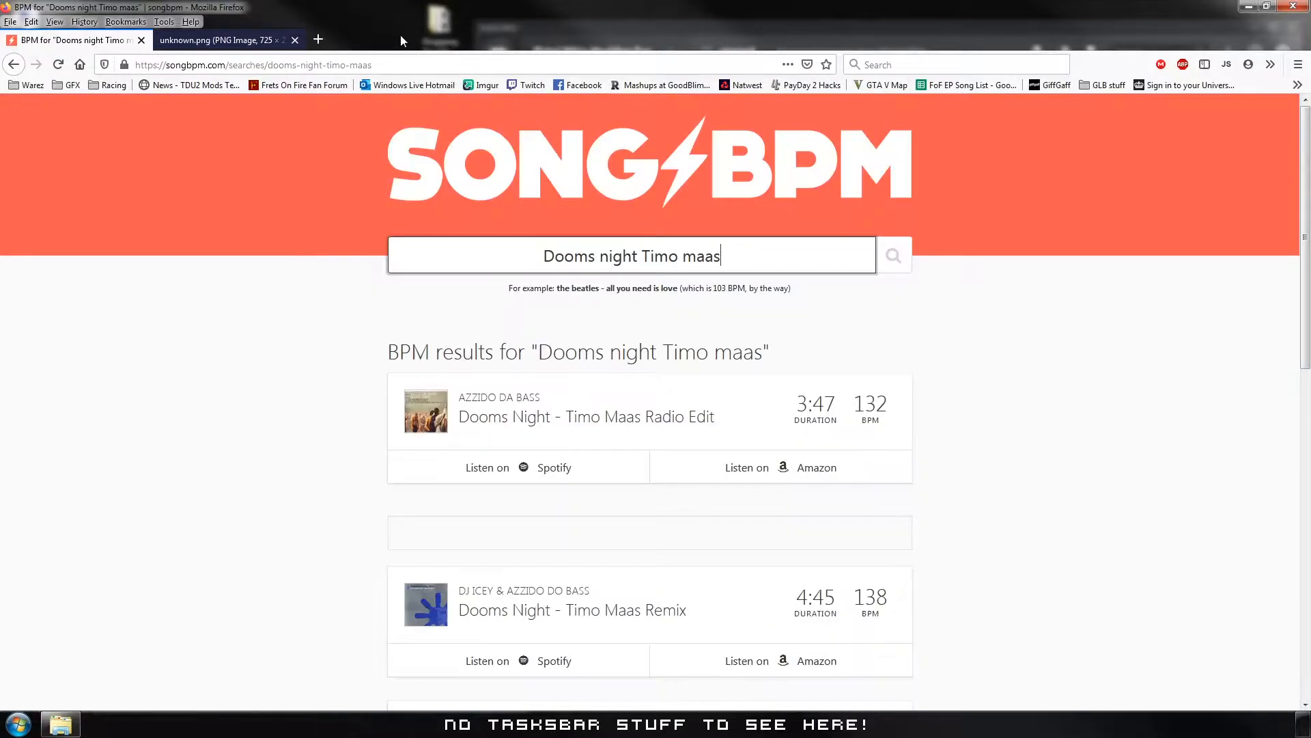
Minimize the browser and launch Audacity.
left_click(1246, 7)
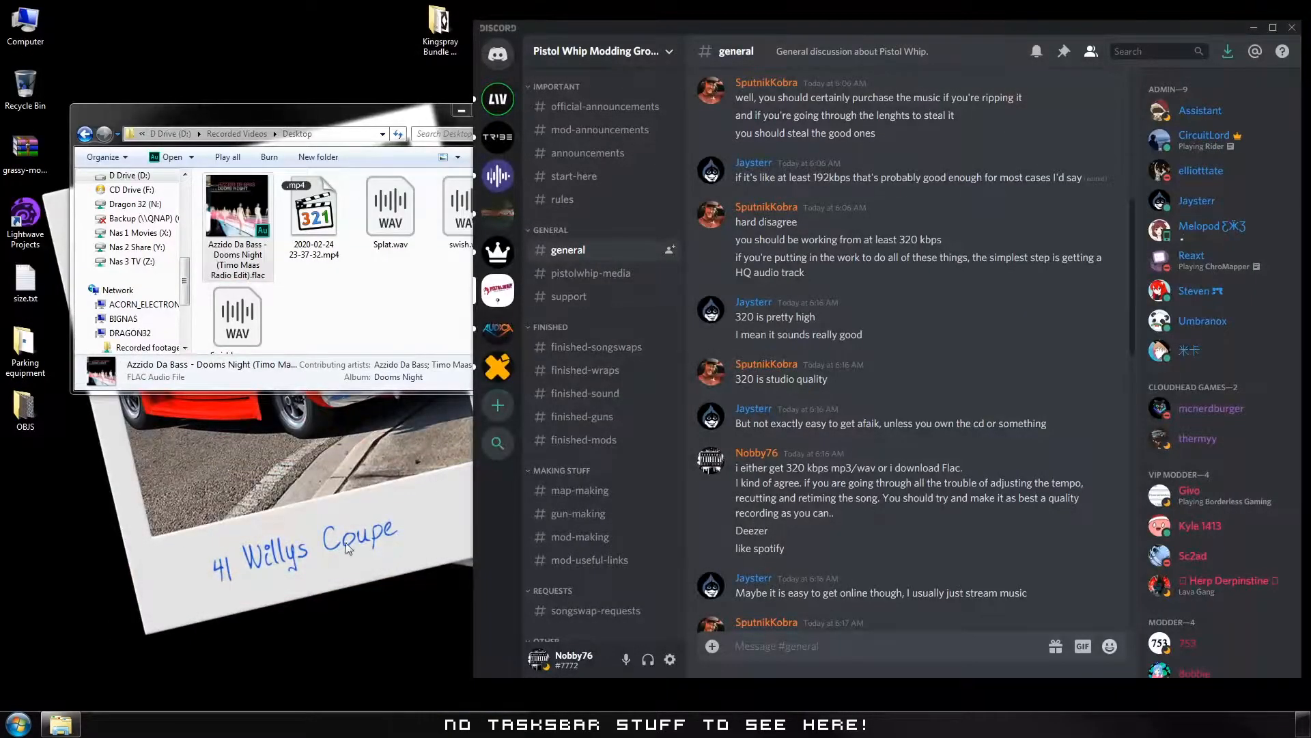
key("super")
type("audacit")
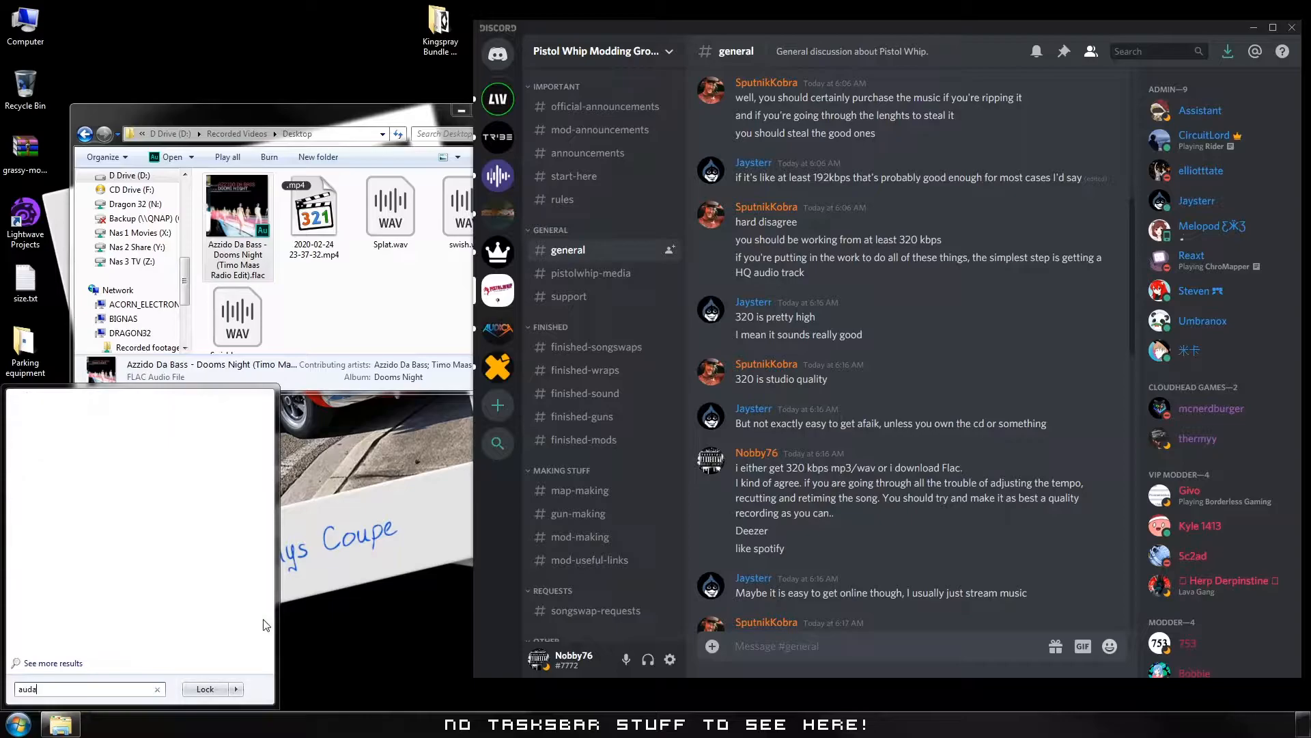
type("y")
key("Return")
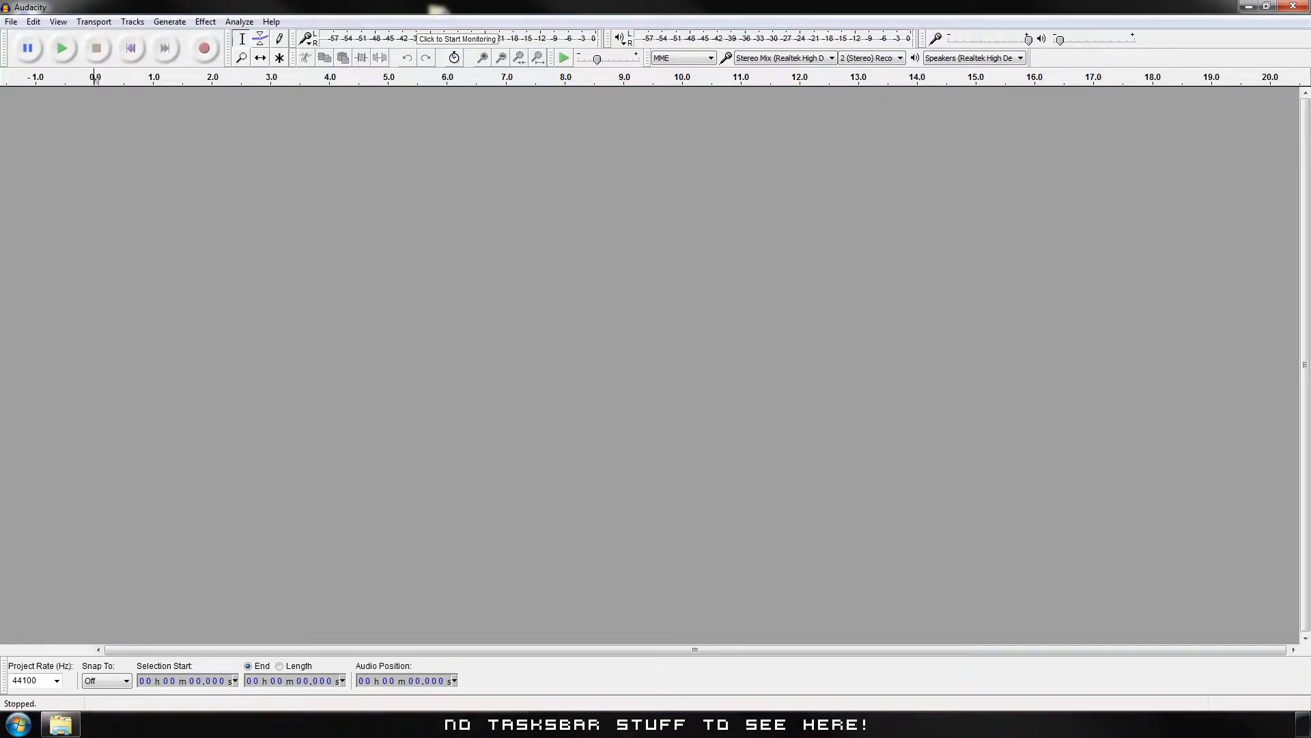
Import Azzido Da Bass - Dooms Night (Timo Maas Radio Edit).flac from the file window into Audacity and briefly play it.
key("alt+Tab")
left_click_drag(229, 204, 796, 317)
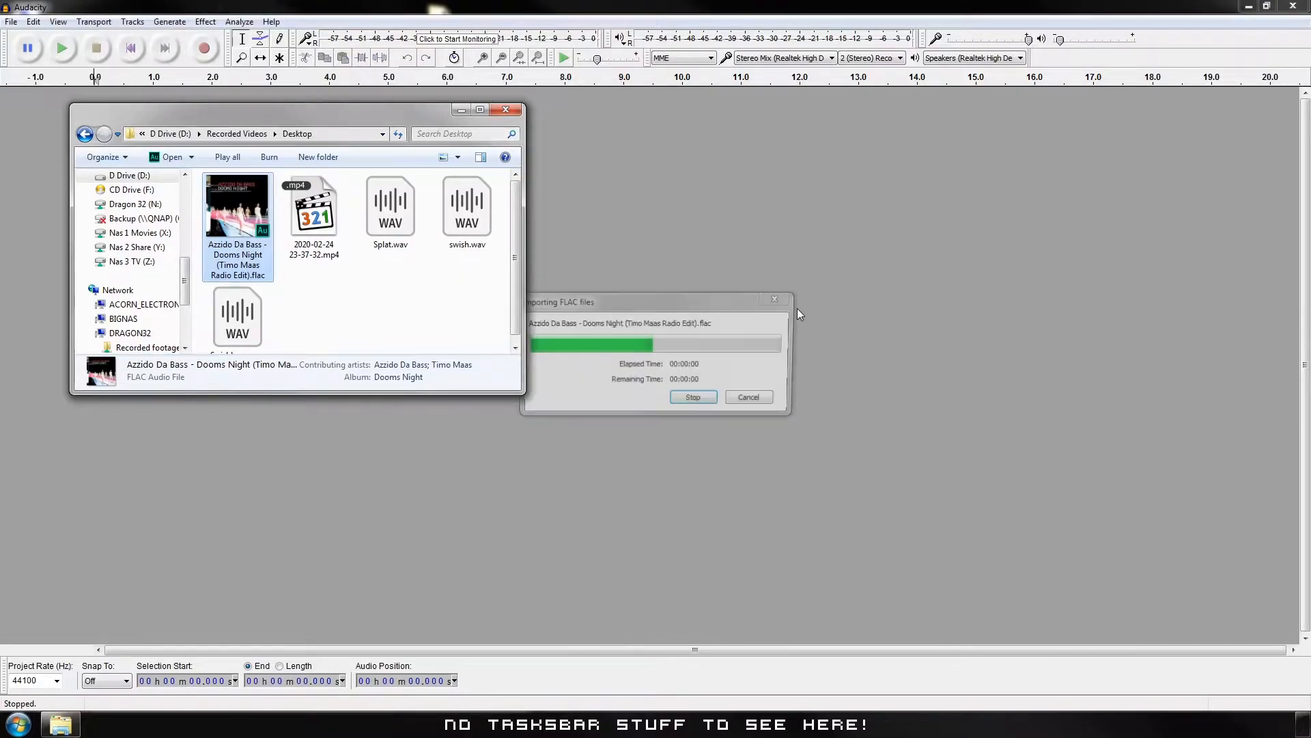
left_click(610, 5)
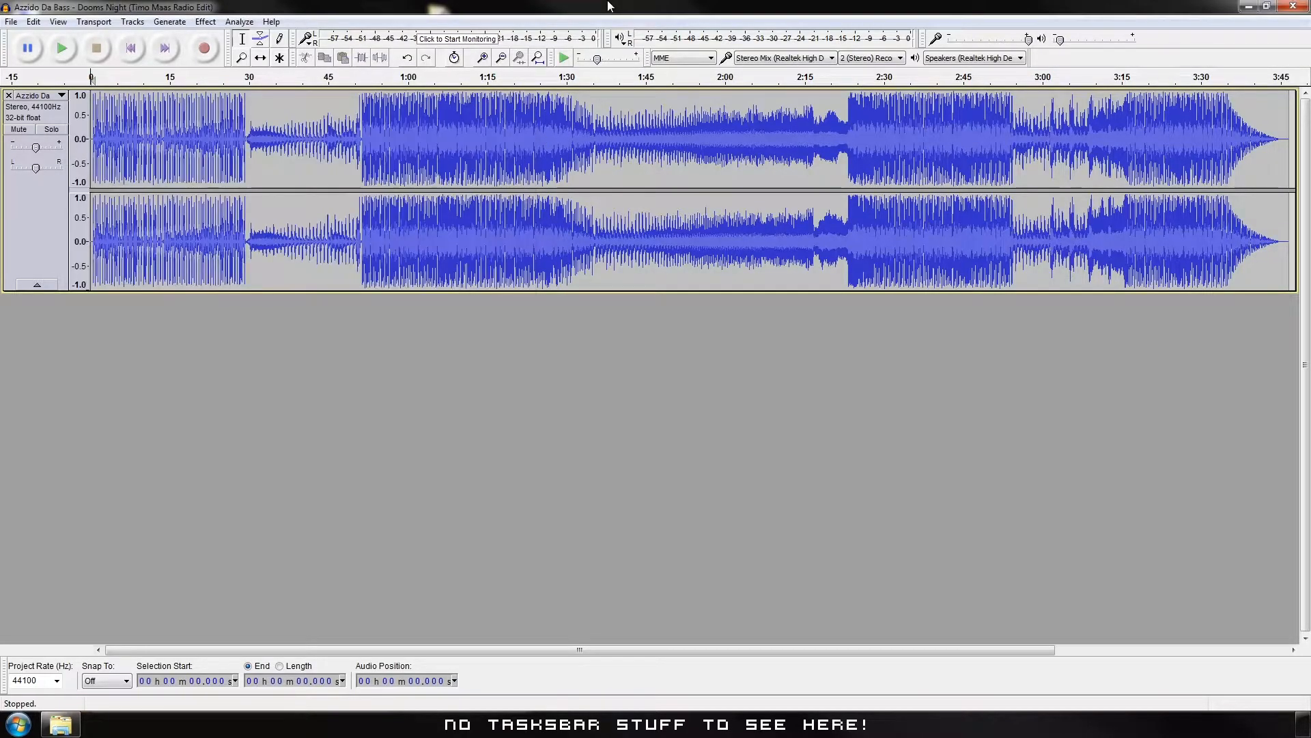
key("space")
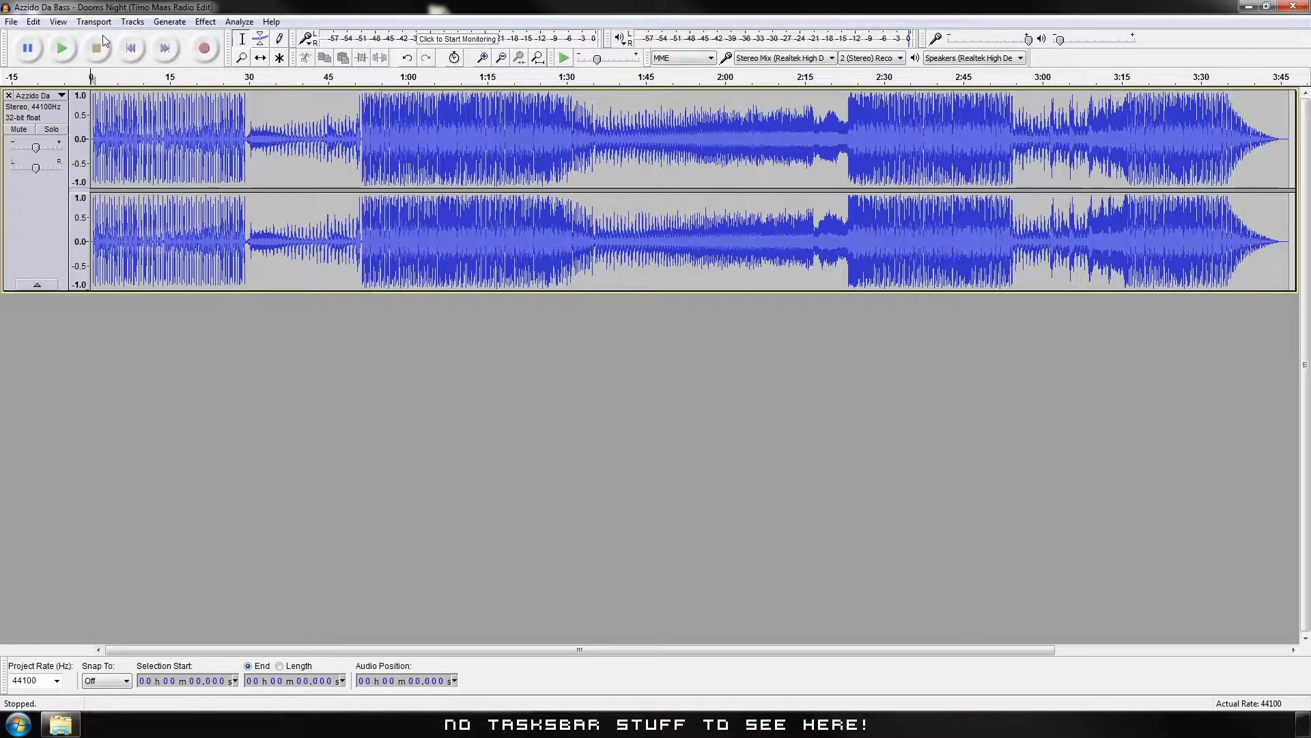
Start the Change Tempo effect on the whole Dooms Night track and enter 132 as the original beats per minute.
left_click(213, 26)
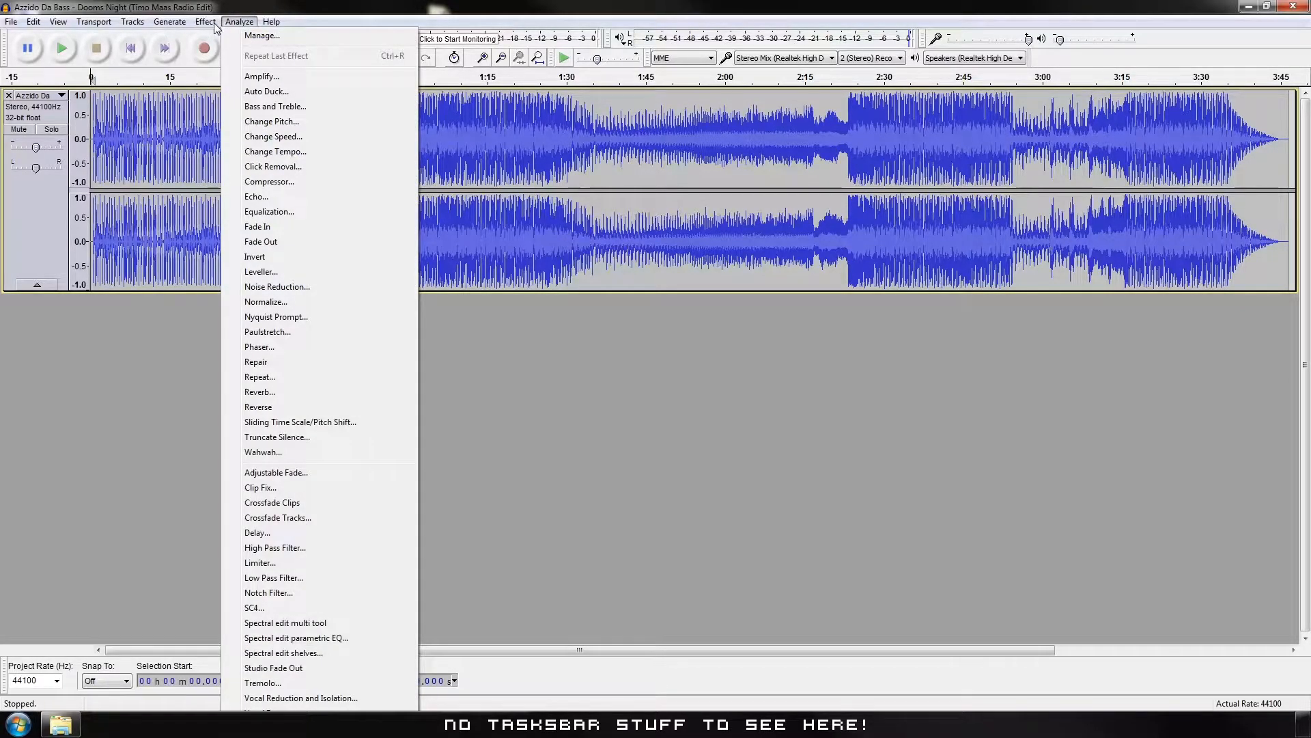
mouse_move(239, 22)
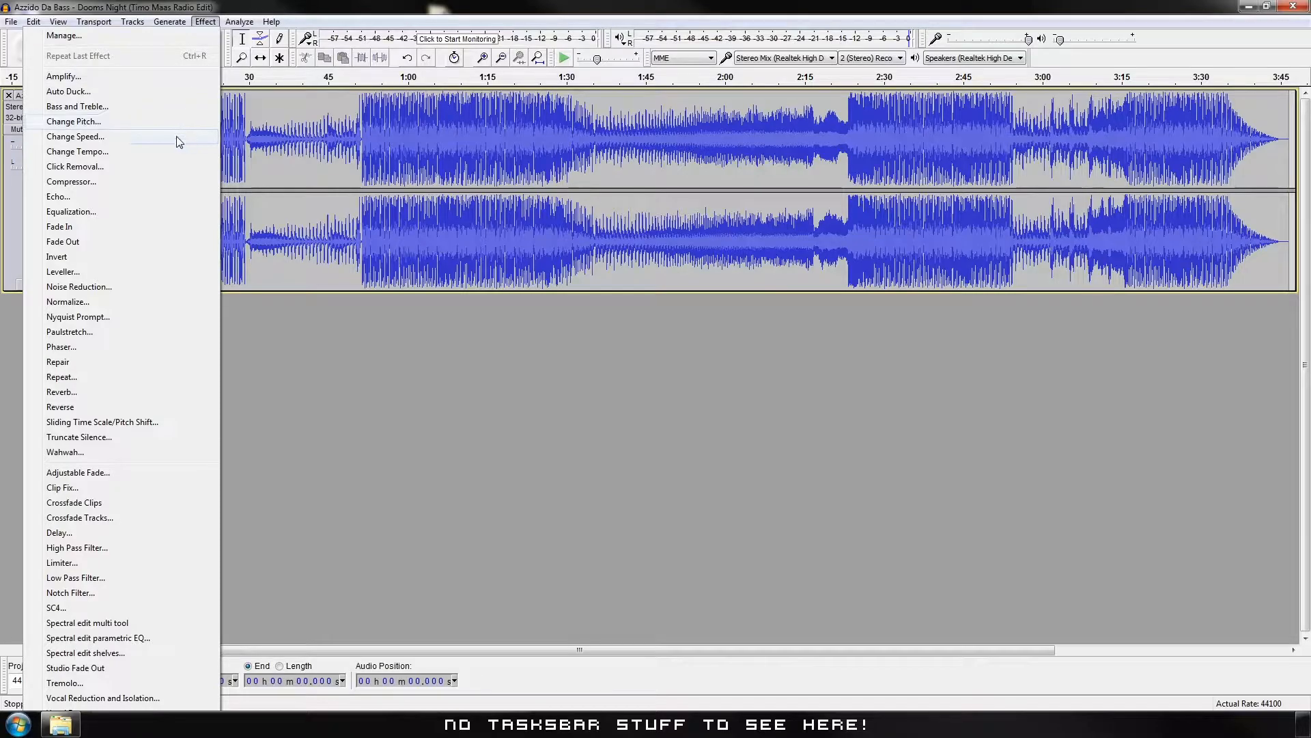
left_click(106, 152)
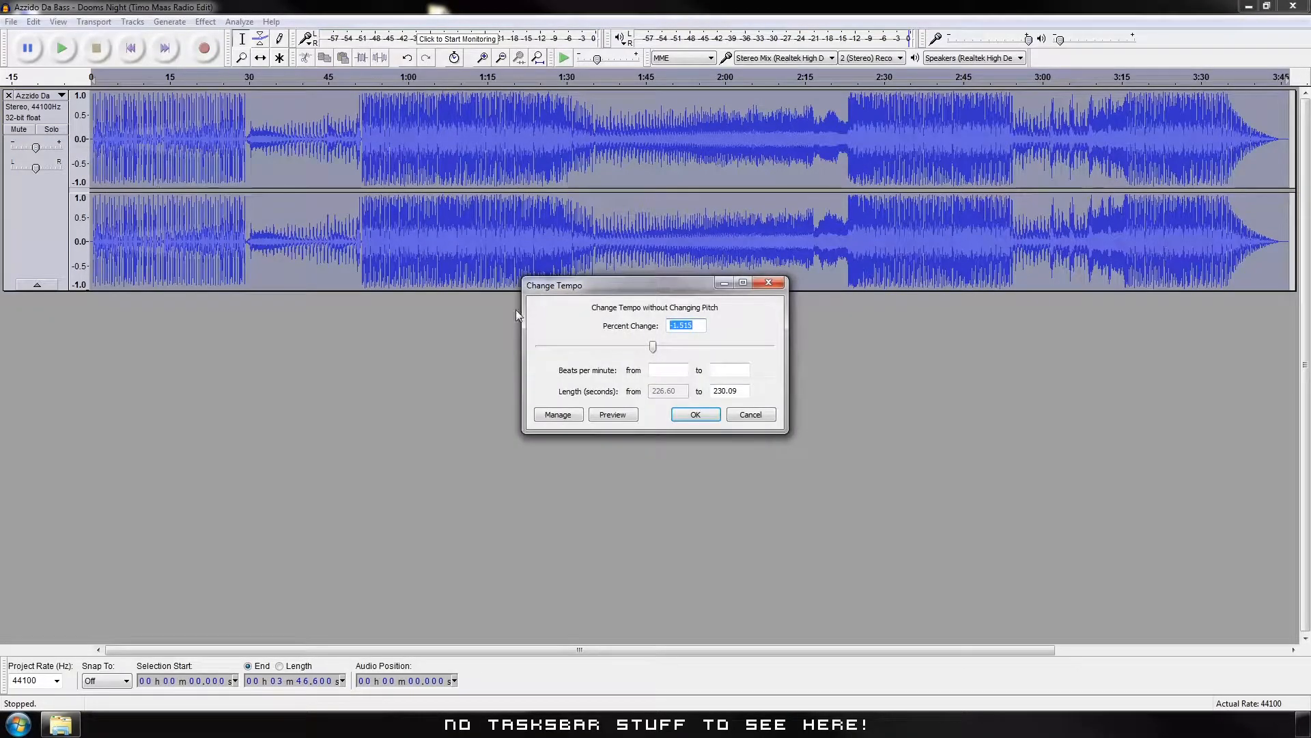
left_click(663, 369)
type("132")
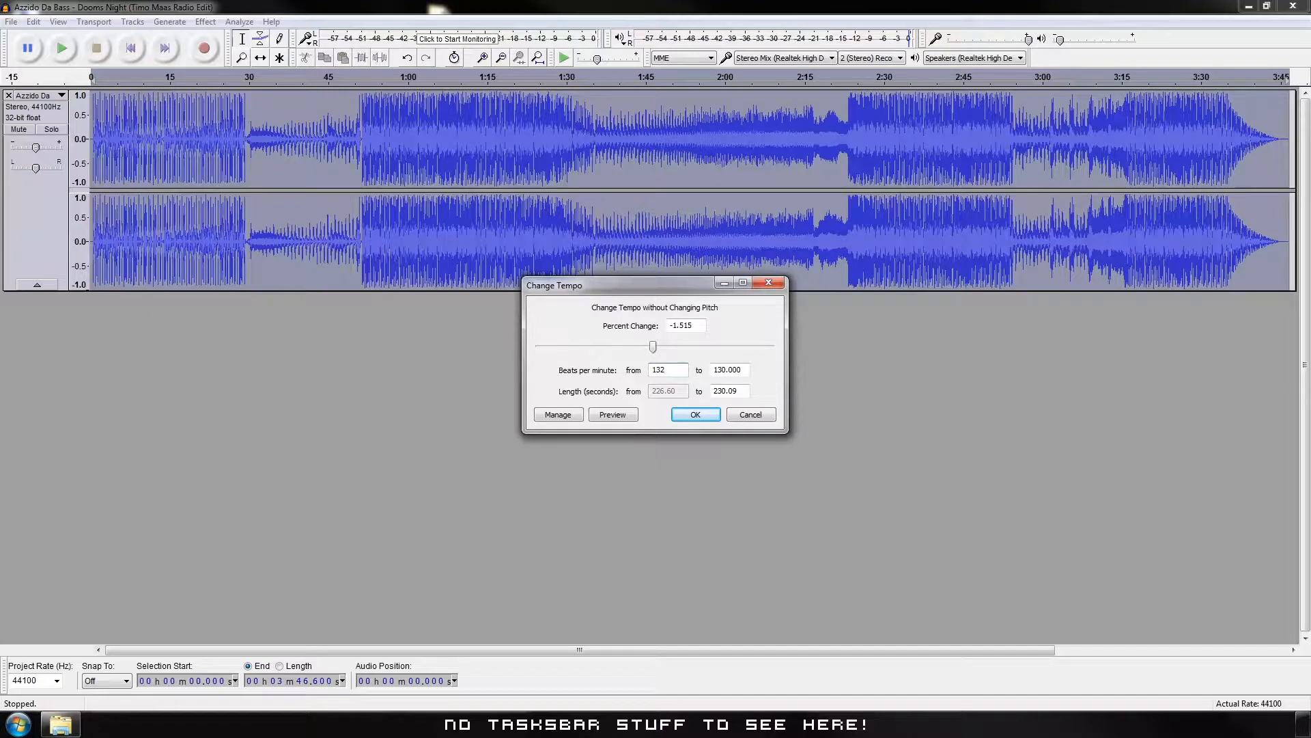
key("Tab")
key("Tab")
Try a tempo change from 104 to 96 beats per minute.
left_click_drag(686, 368, 646, 376)
type("104")
key("Tab")
type("96")
key("Tab")
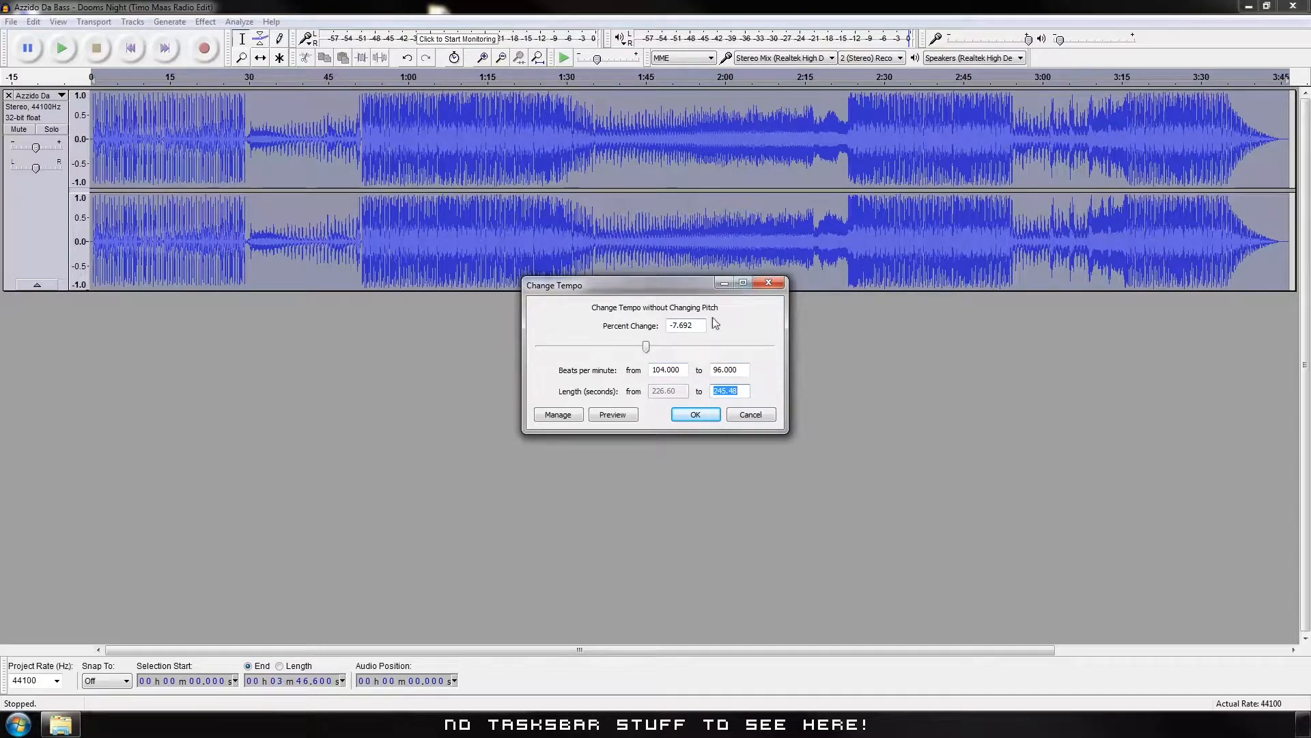
Set the tempo change from 132 to 130 beats per minute and apply it to the track.
left_click_drag(685, 370, 608, 365)
type("132")
key("Tab")
type("130")
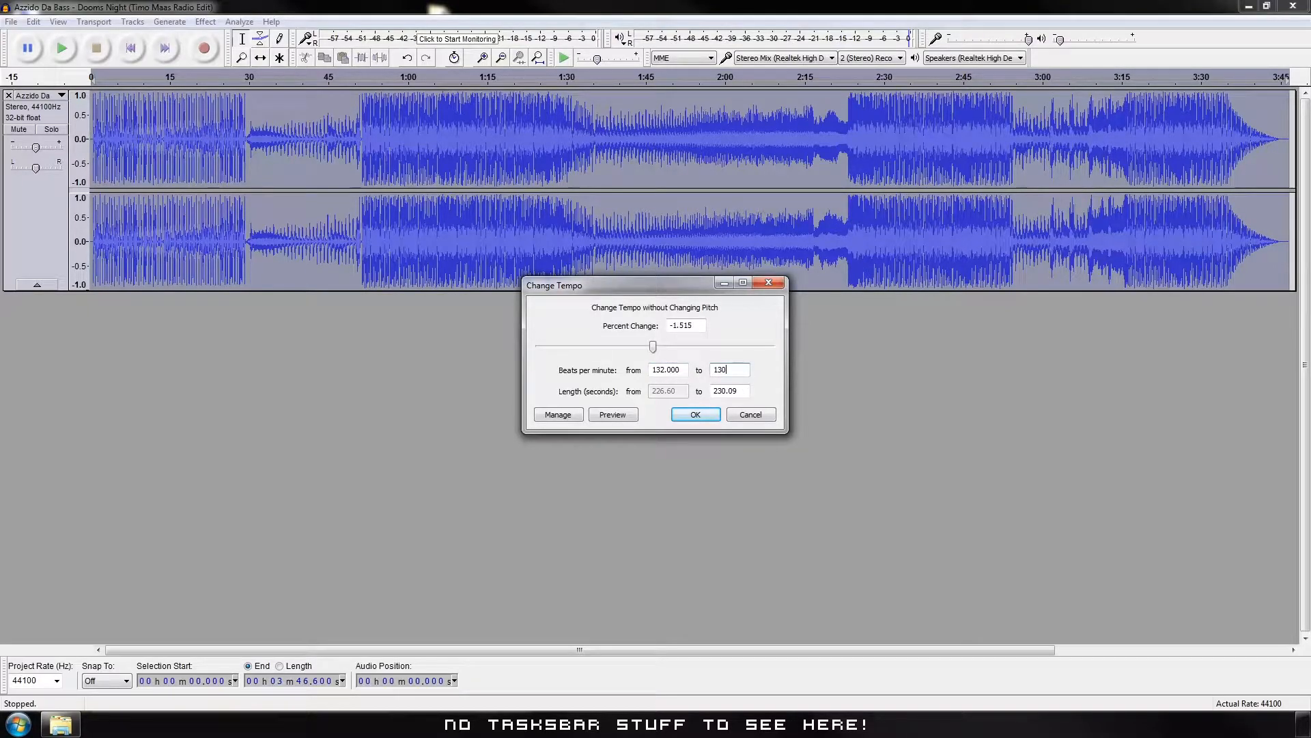
key("Tab")
left_click(696, 415)
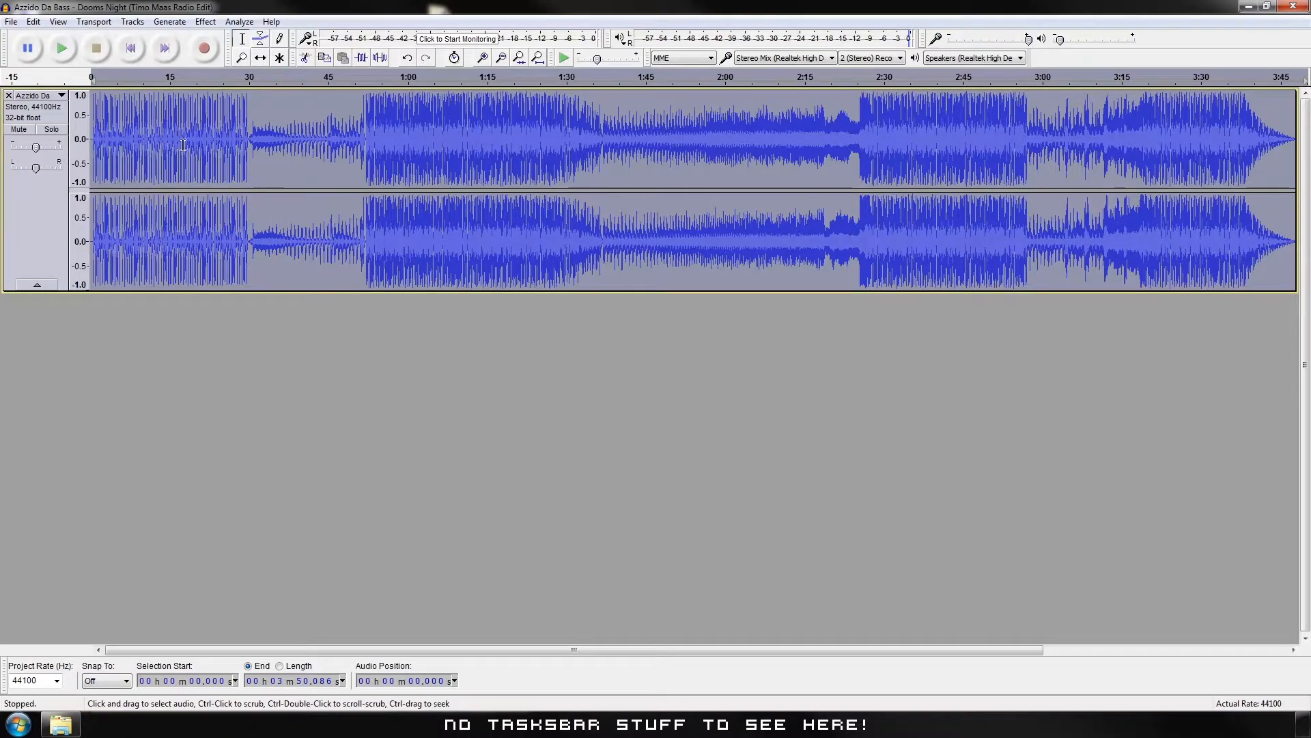
Zoom in on the start of the track to examine its opening beats.
left_click(241, 57)
left_click(89, 173)
left_click(88, 173)
left_click(89, 173)
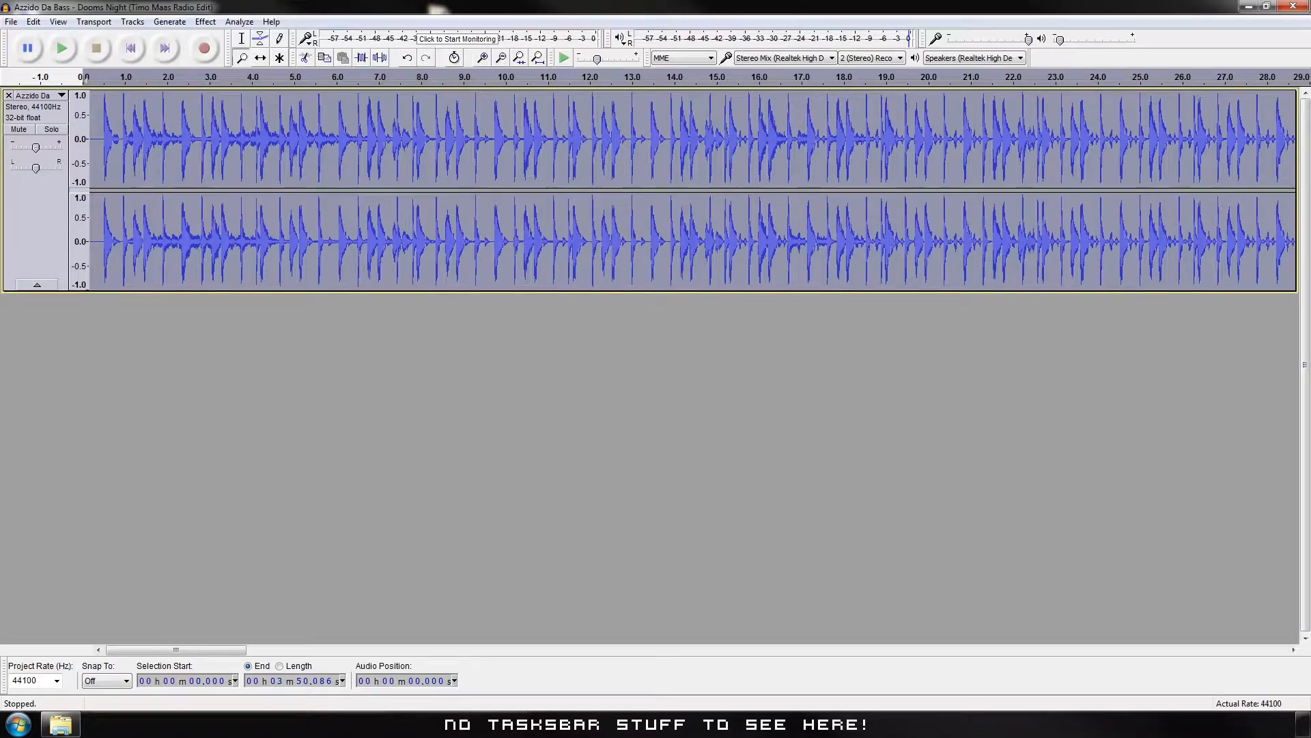
Switch to Discord and download Trainers.zip from the training wheels post in finished-songswaps to the desktop, closing its browser tab.
left_click(437, 724)
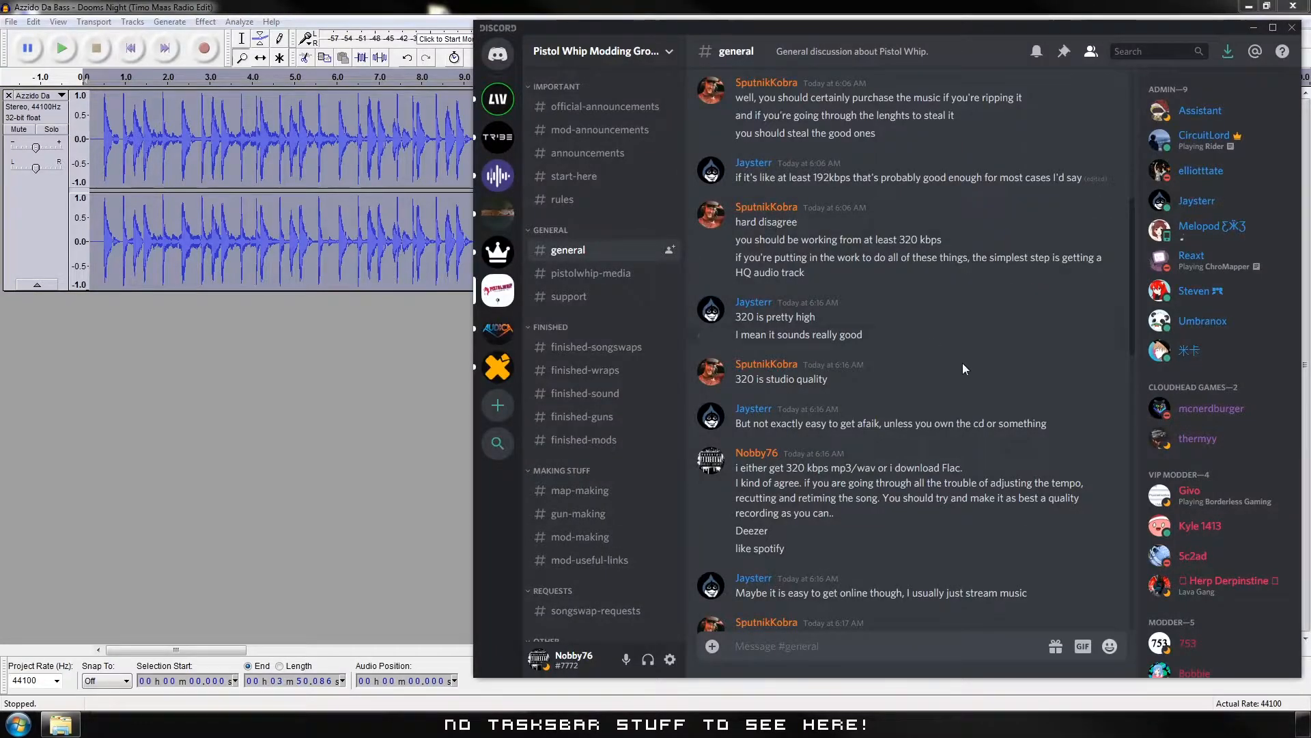
left_click(639, 359)
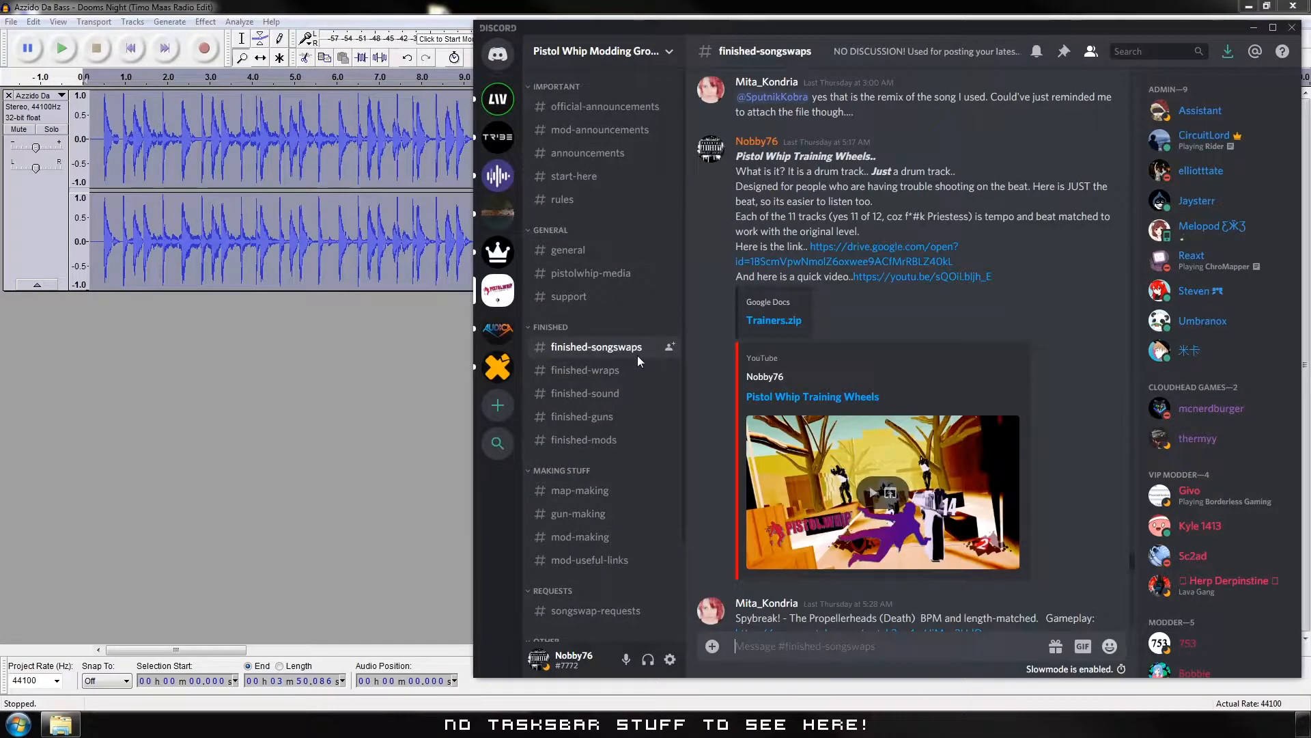
scroll(1100, 411, "up", 1)
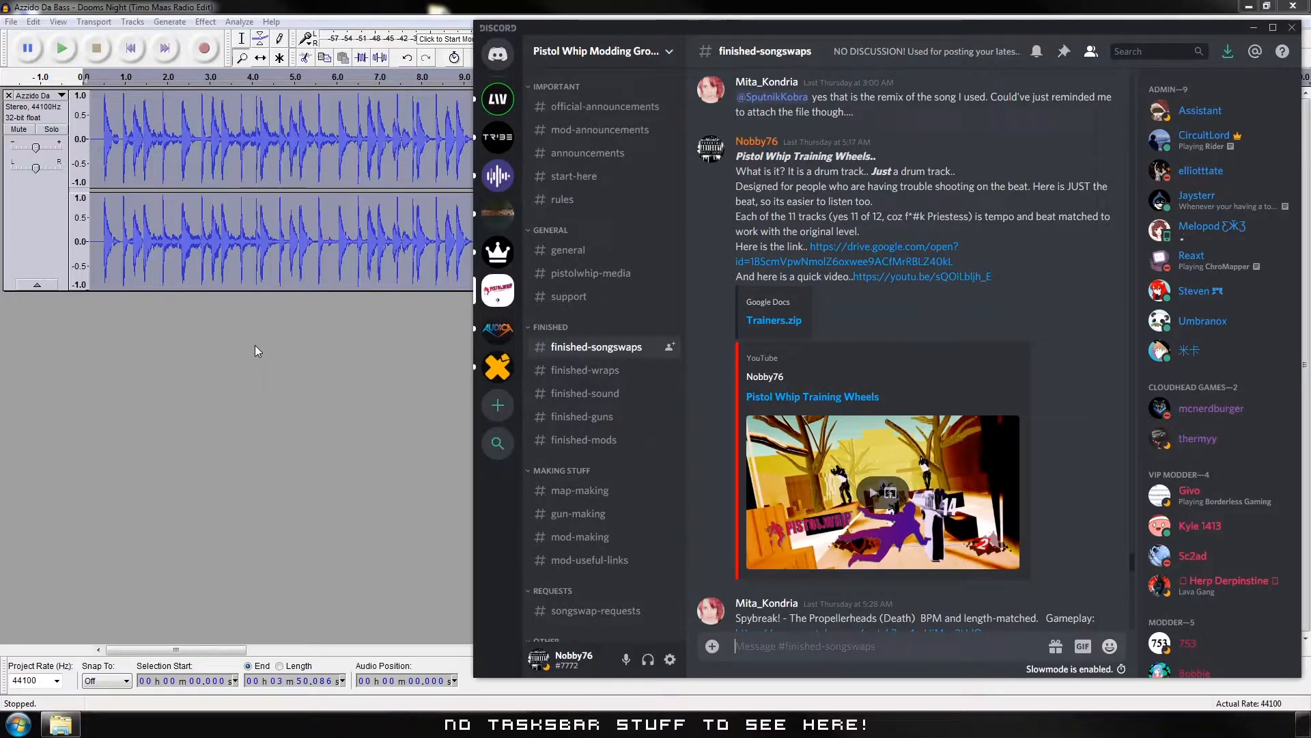
left_click(786, 323)
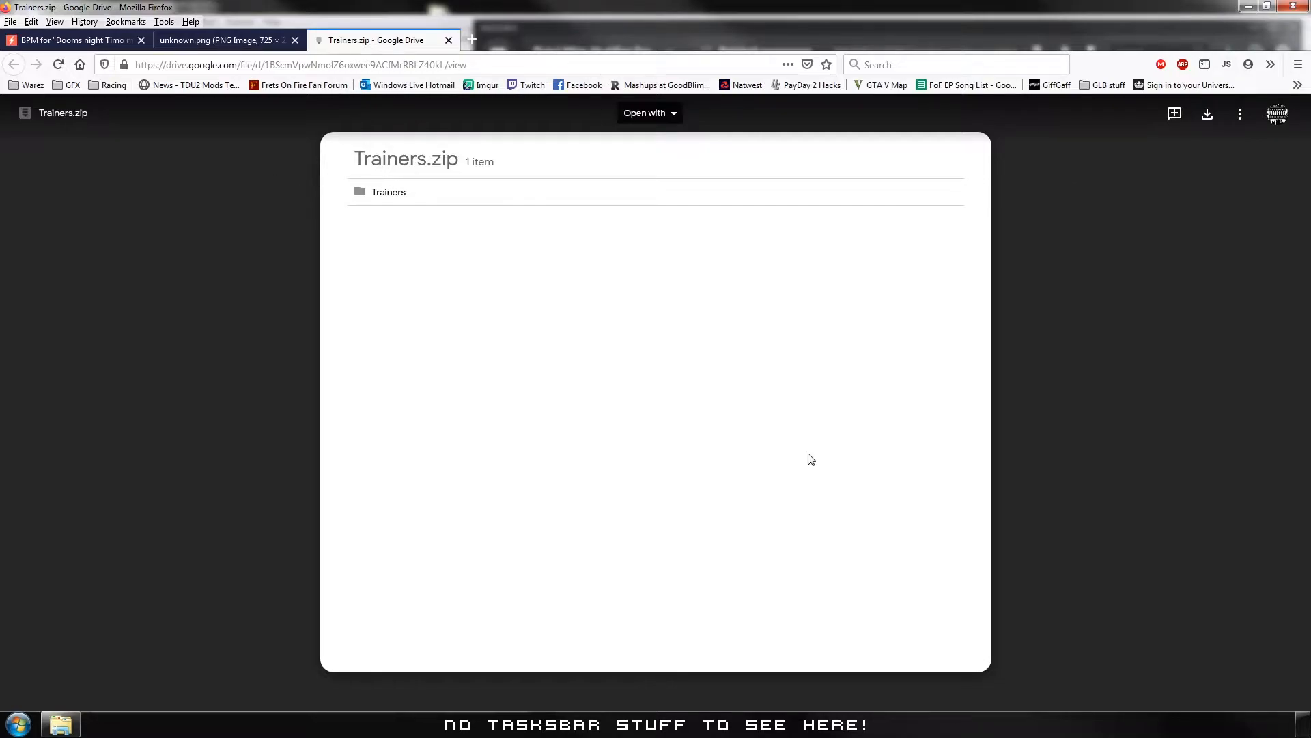
left_click(1206, 116)
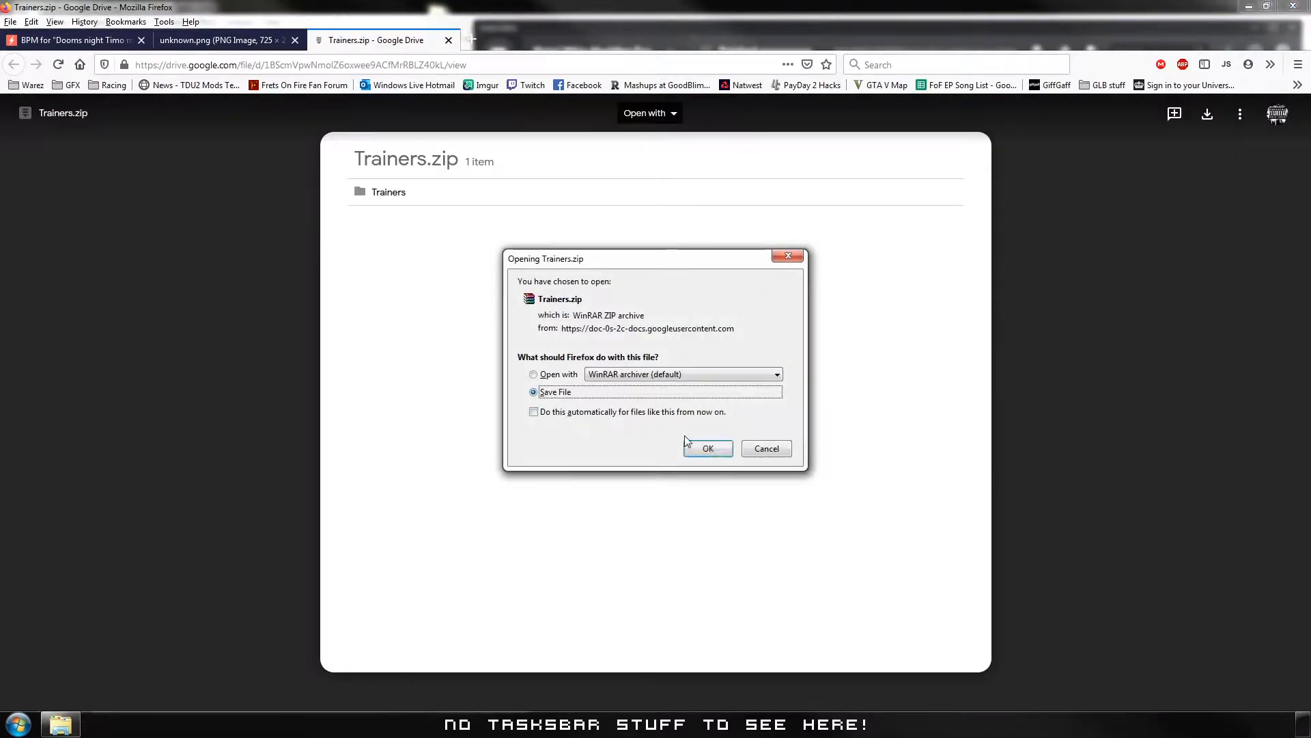
left_click(713, 447)
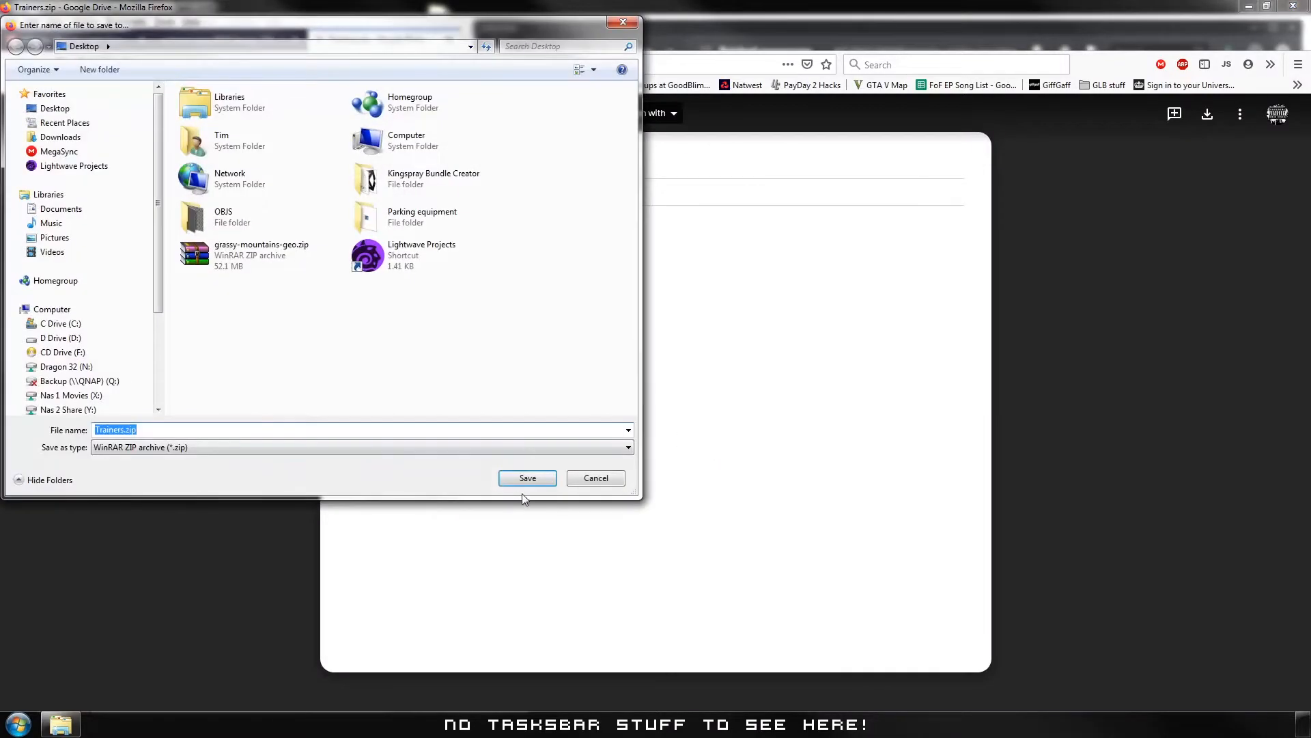
left_click(527, 478)
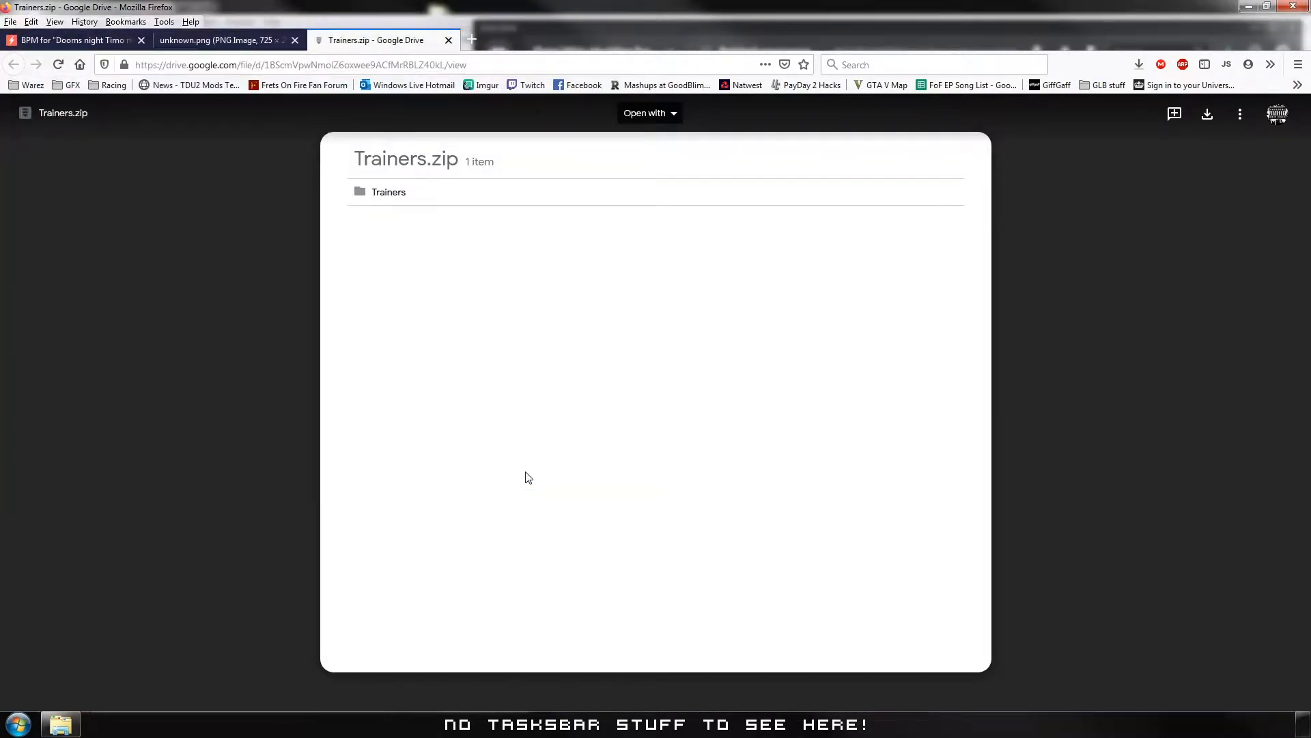
middle_click(376, 44)
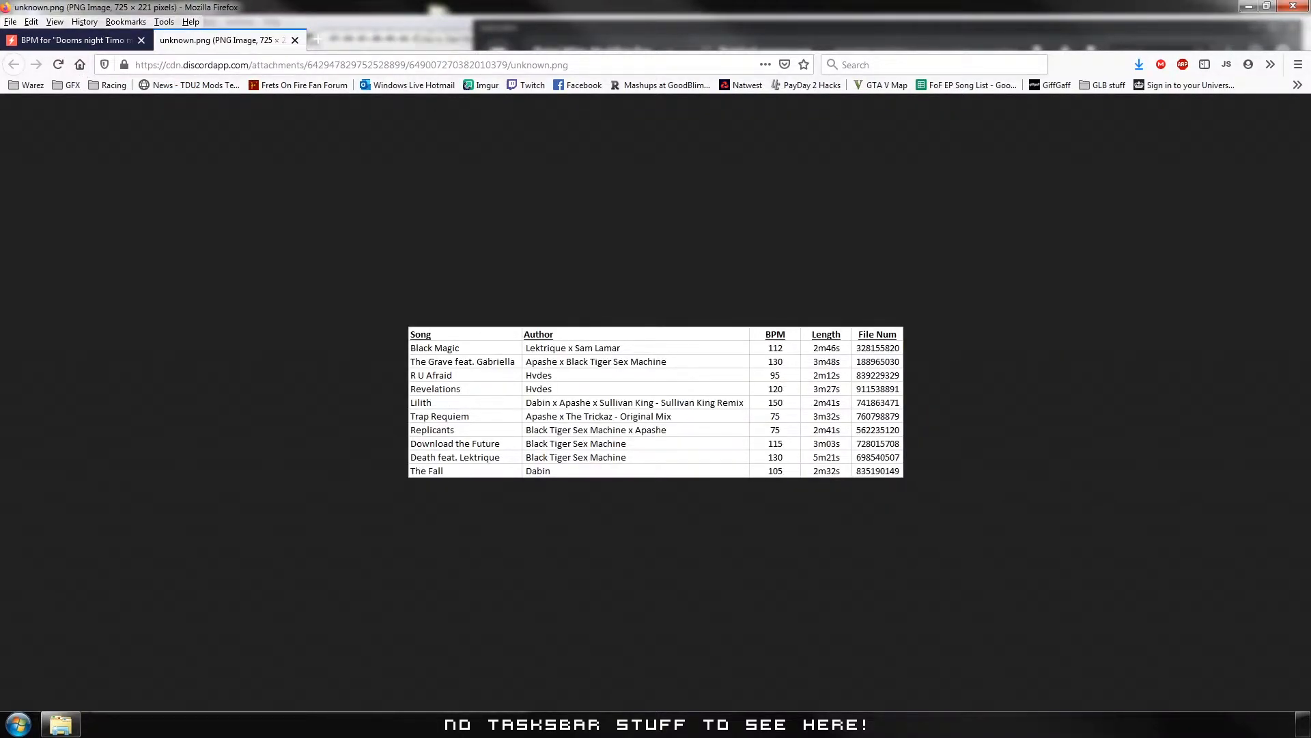
Return to Discord and read the pinned guide in the support channel on converting .wem files back to .ogg.
left_click(437, 724)
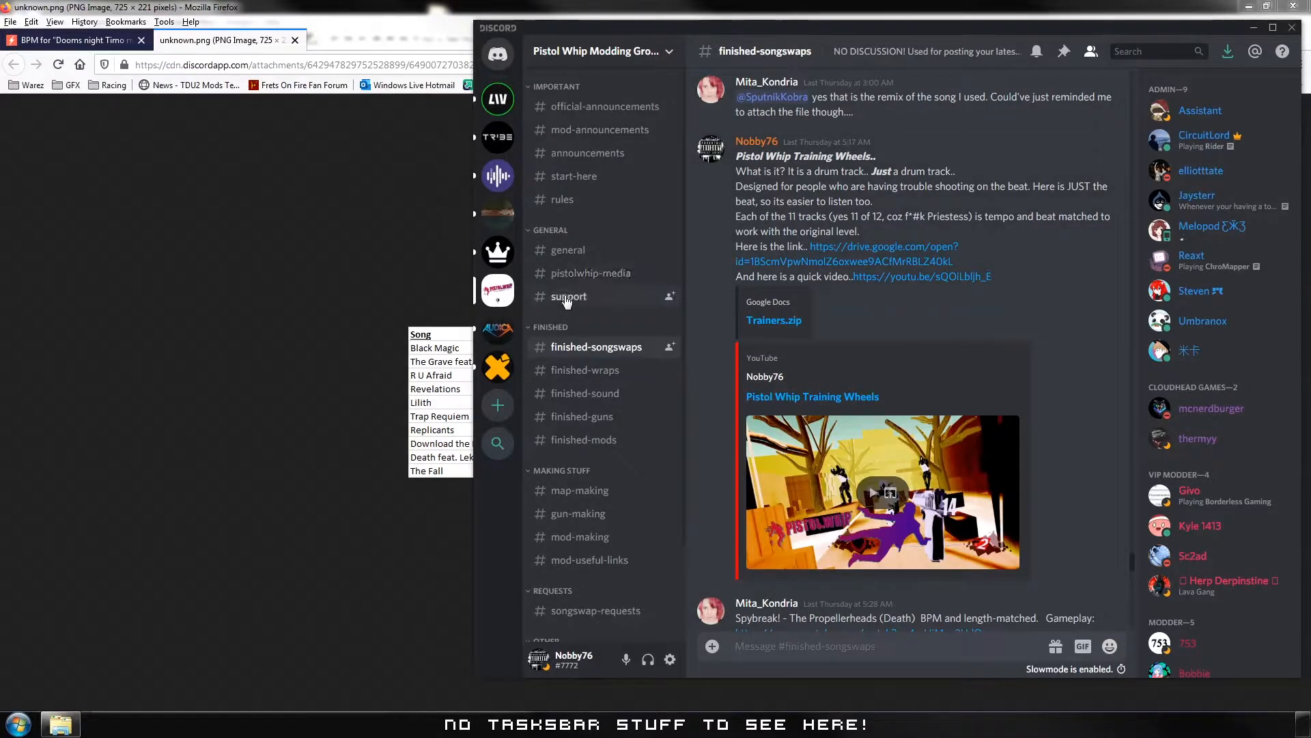
left_click(567, 299)
scroll(935, 318, "down", 2)
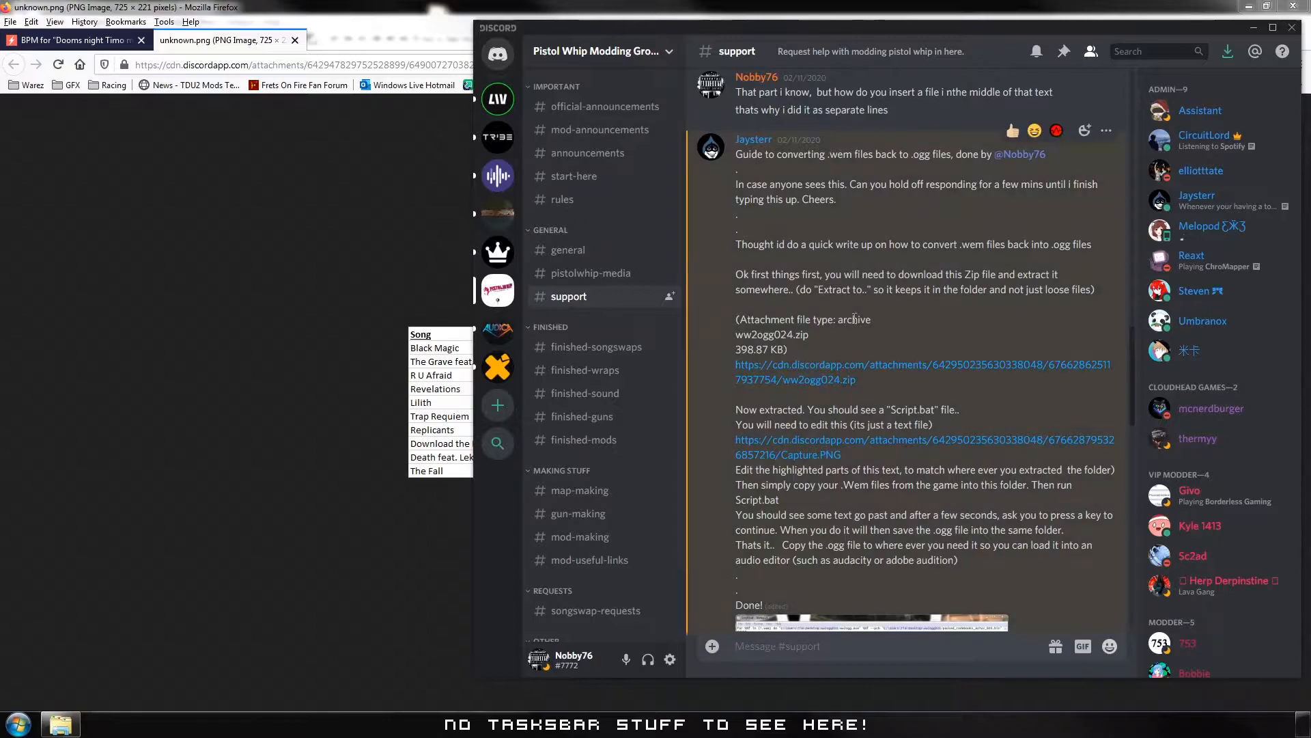
scroll(989, 336, "down", 6)
scroll(1001, 382, "down", 5)
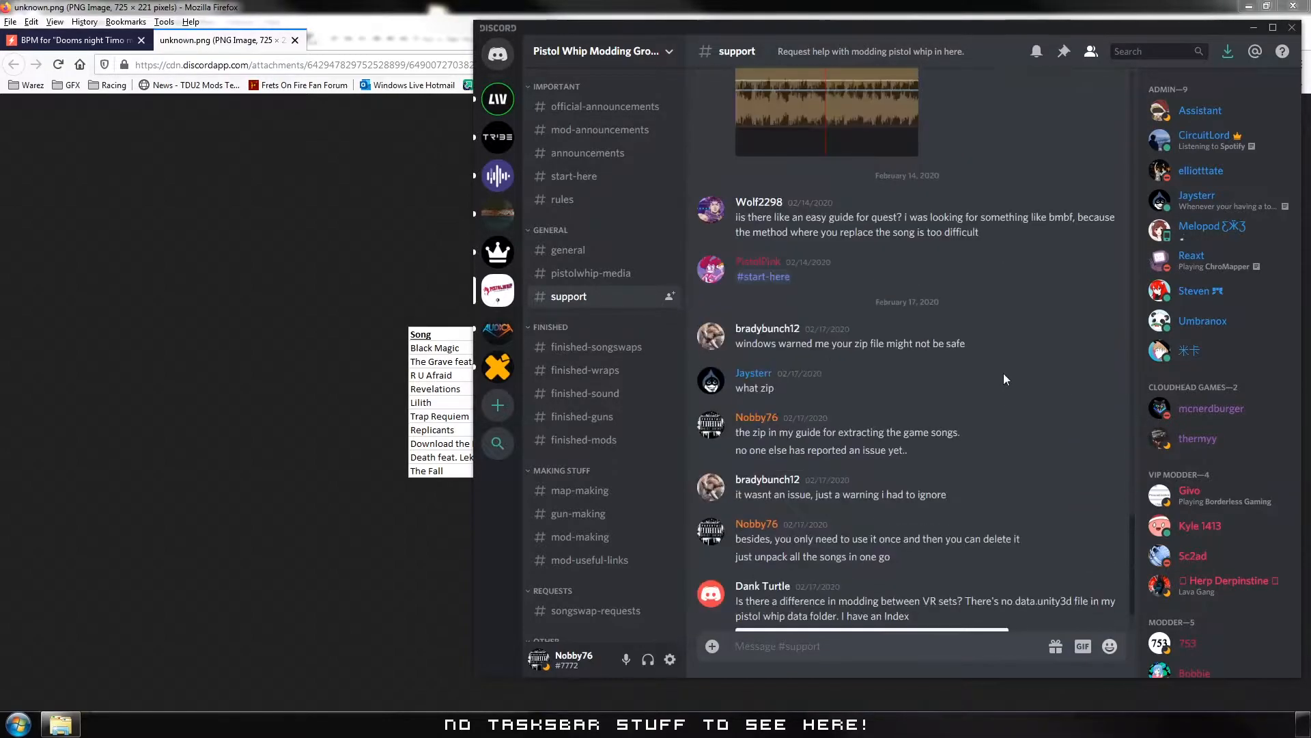
scroll(1007, 382, "up", 6)
scroll(1024, 406, "up", 5)
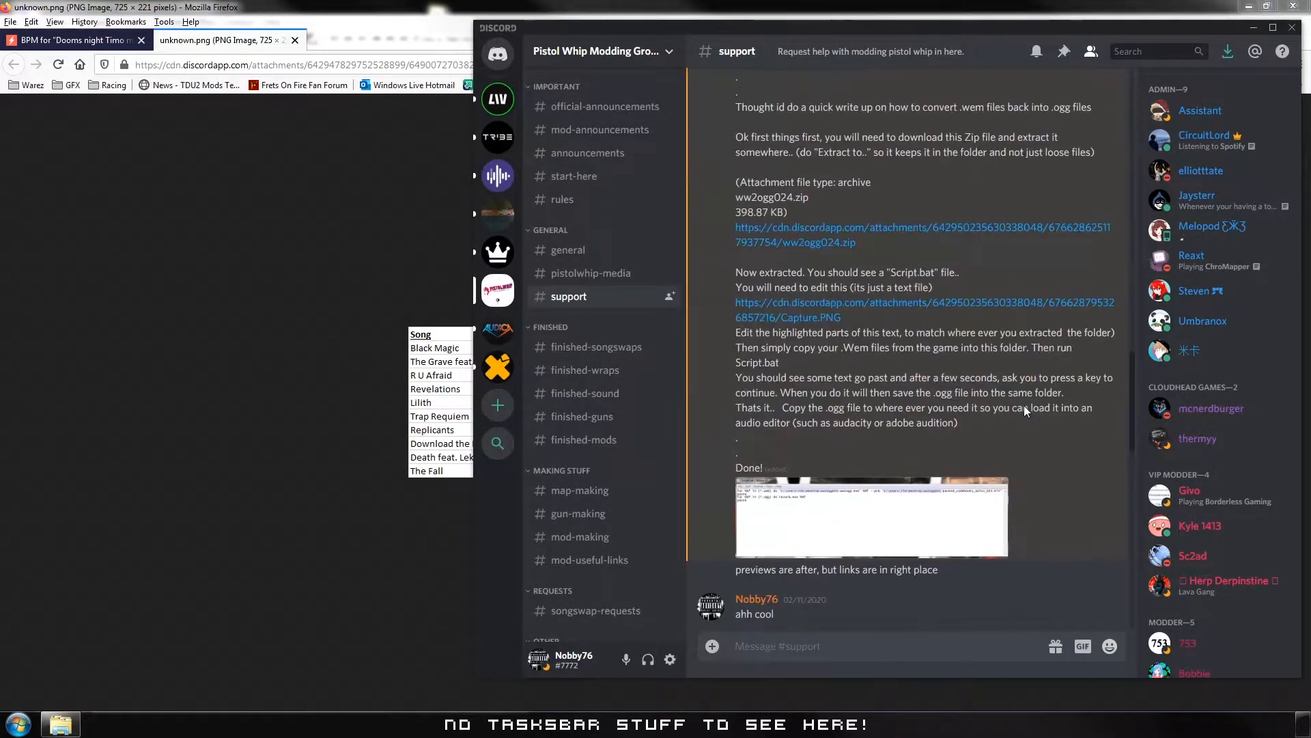
left_click(1064, 52)
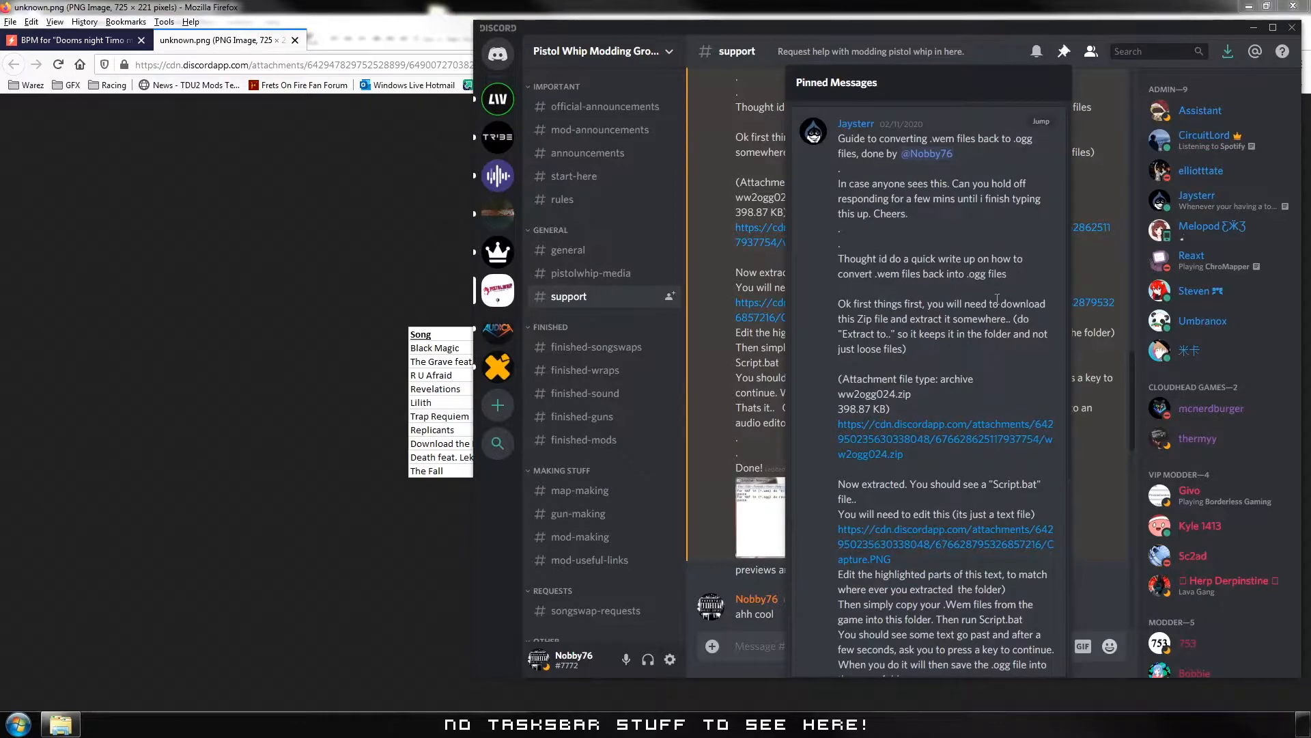
scroll(995, 298, "down", 2)
scroll(952, 220, "down", 2)
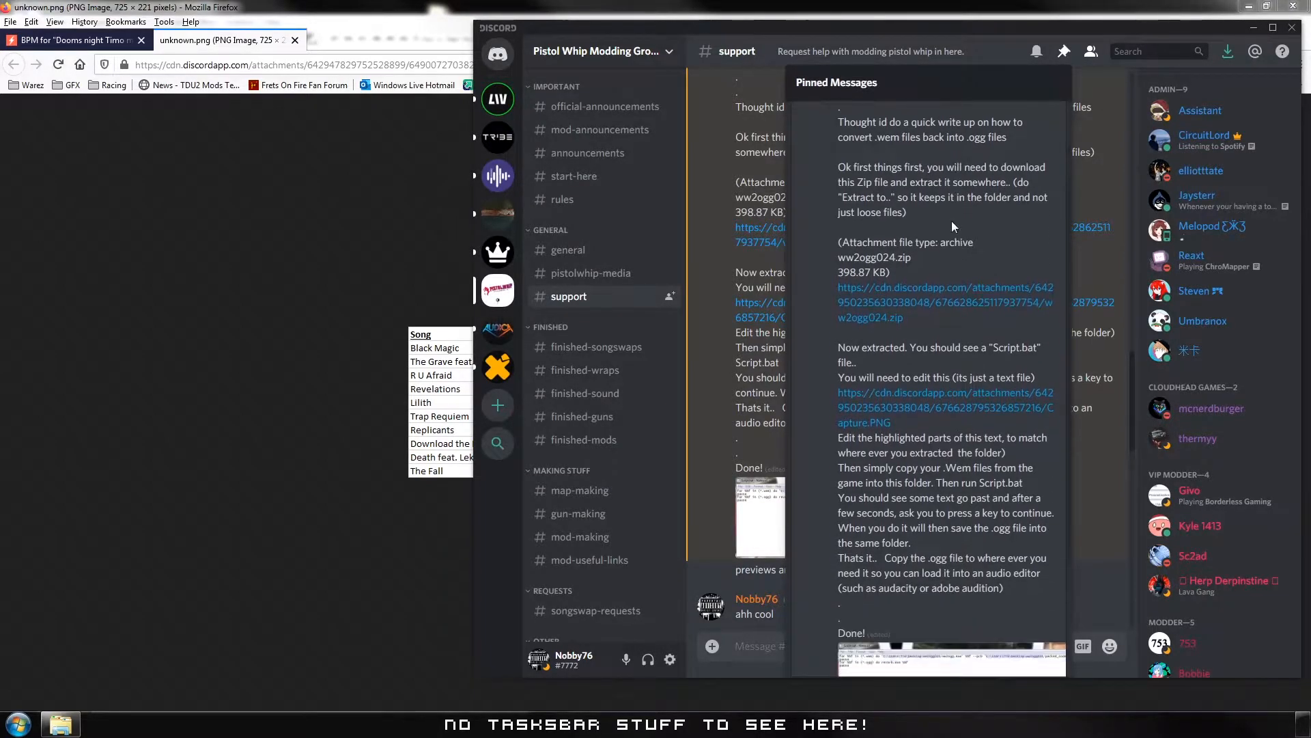
Download ww2ogg024.zip from the pinned guide to the desktop, close its browser tab and minimize the browser.
left_click(891, 295)
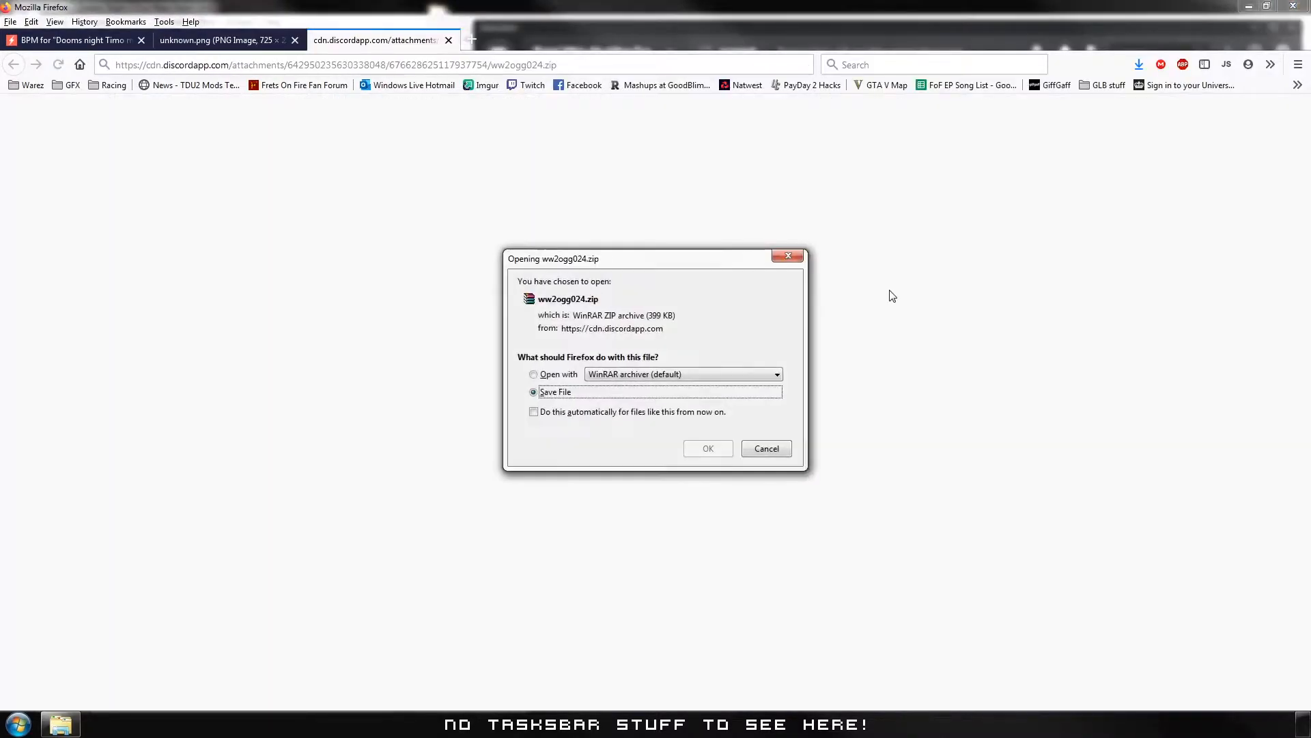
left_click(709, 448)
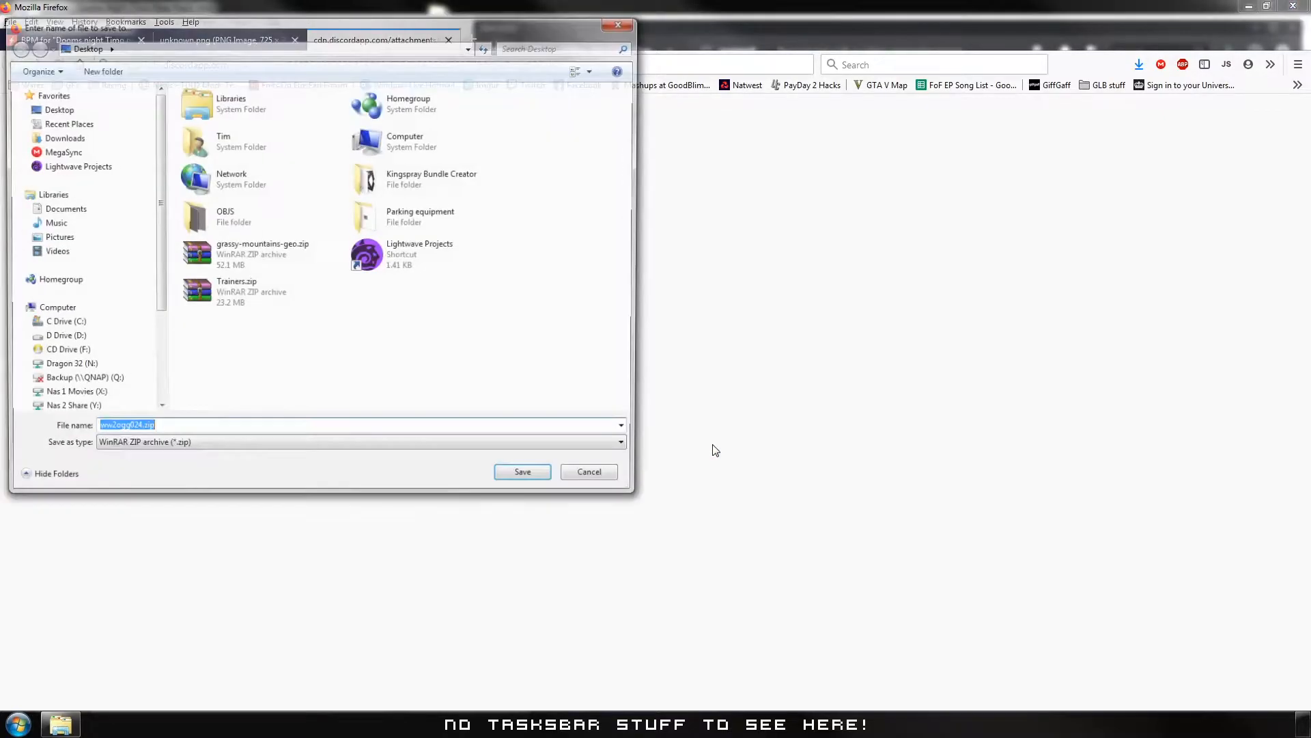
left_click(527, 477)
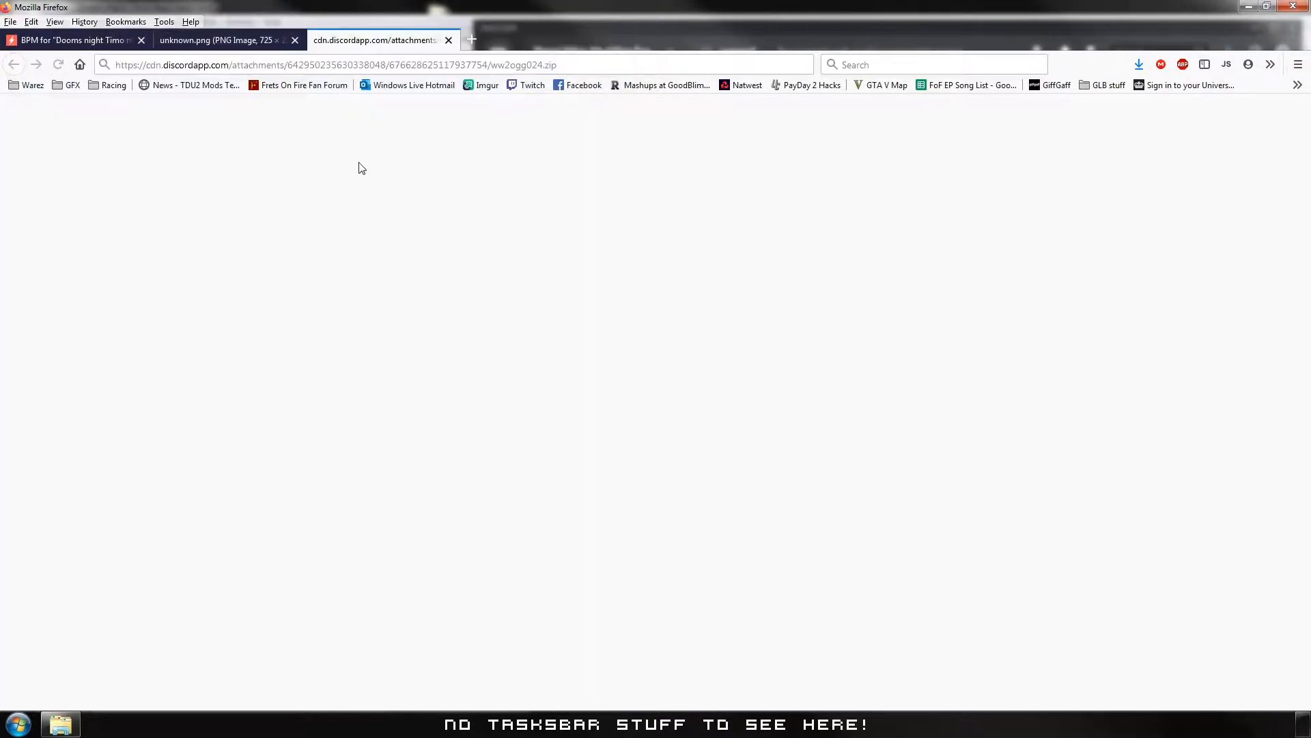
middle_click(367, 39)
left_click(1248, 6)
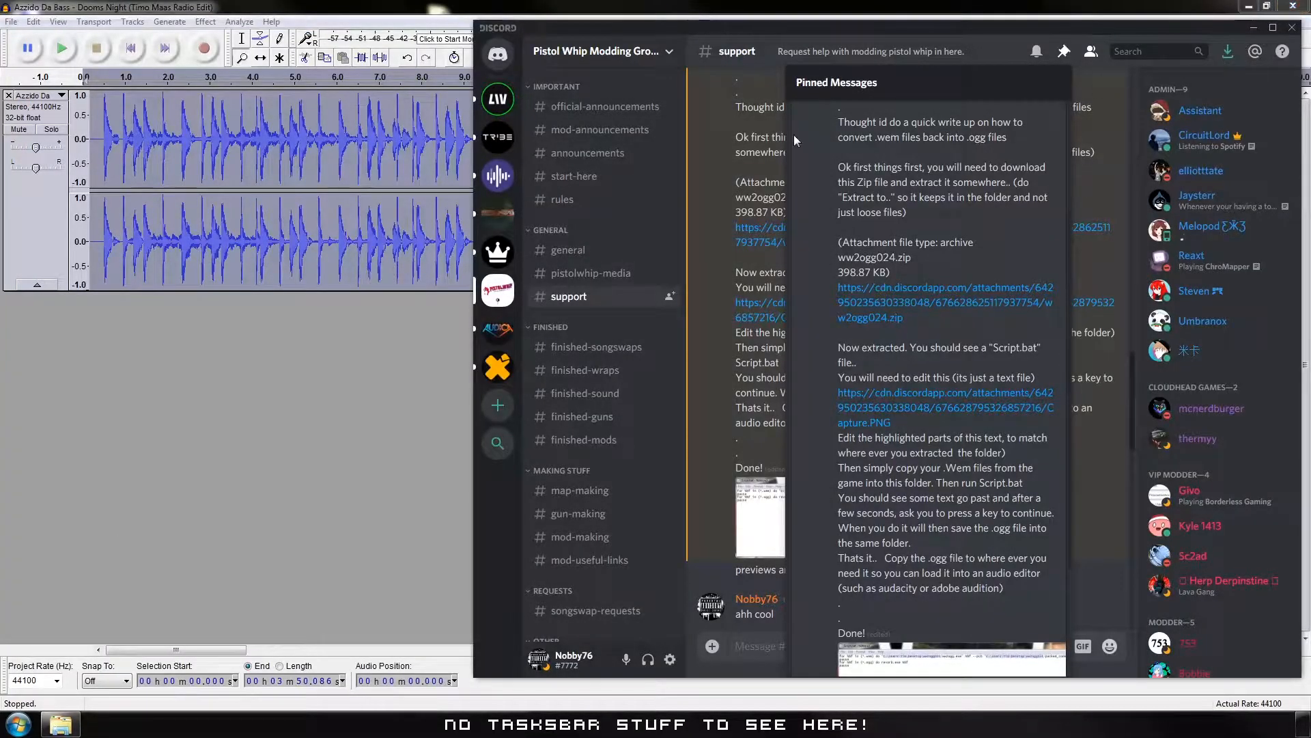
Clear the desktop by moving the Discord and file windows off this screen and minimizing Audacity.
scroll(684, 583, "down", 2)
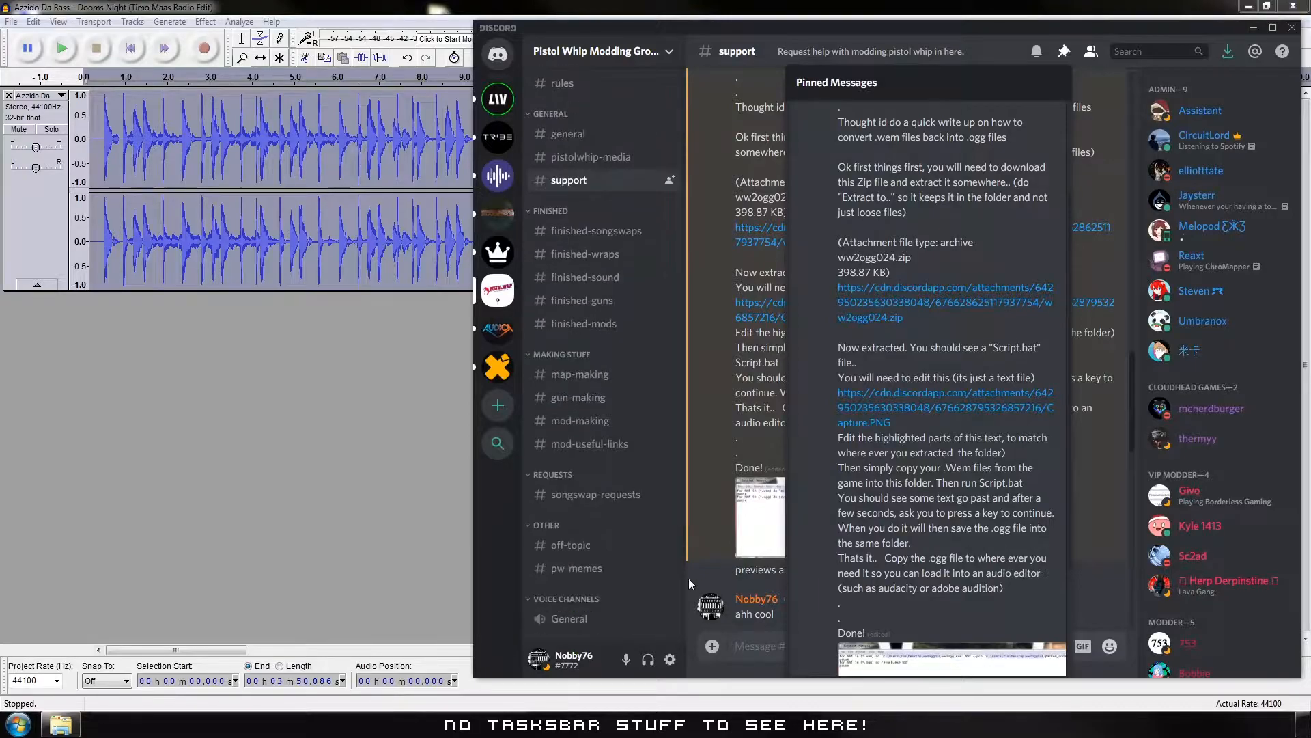
left_click_drag(848, 27, 1310, 23)
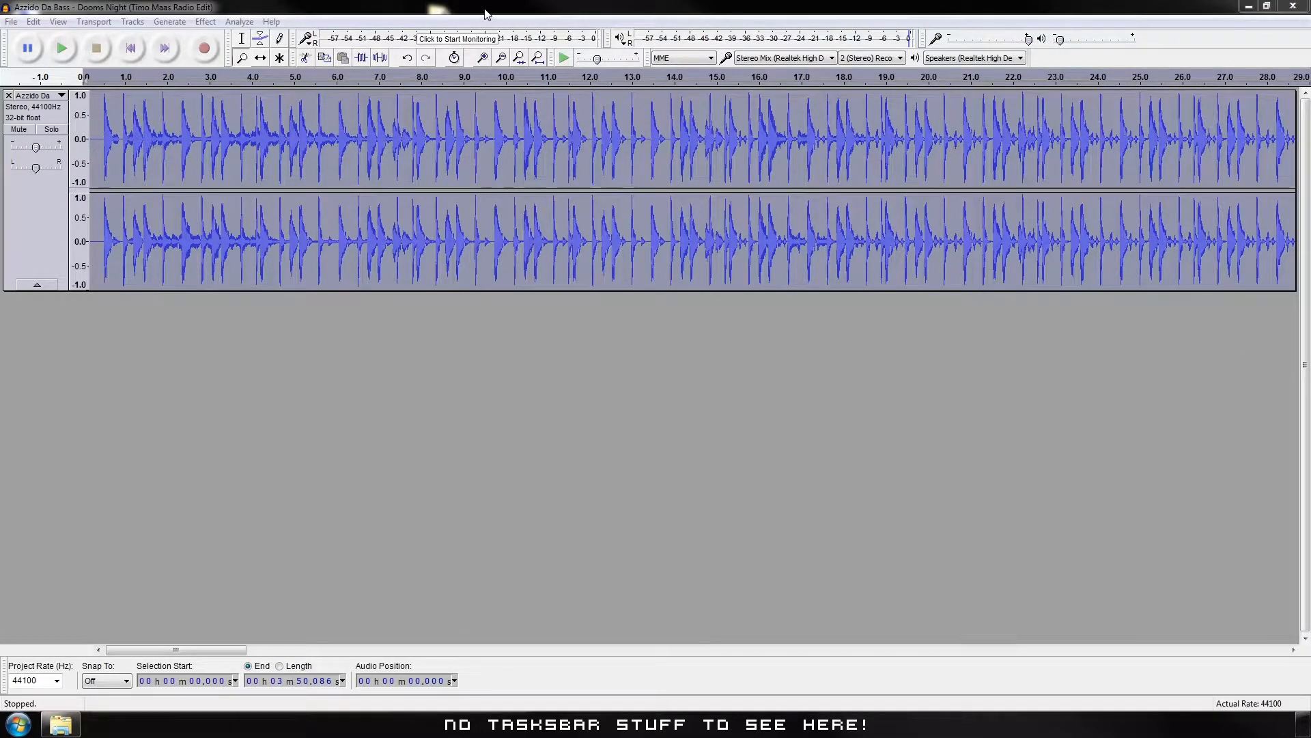
left_click(1244, 6)
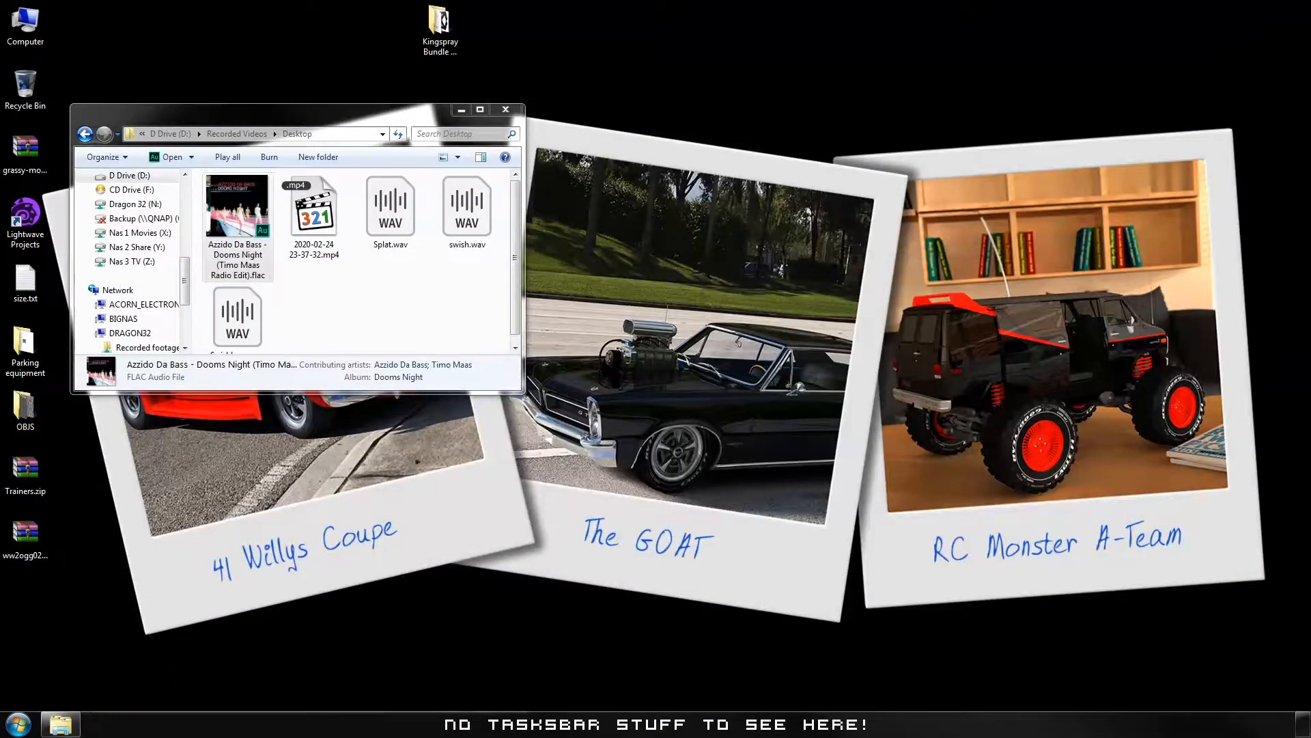
key("alt+Tab")
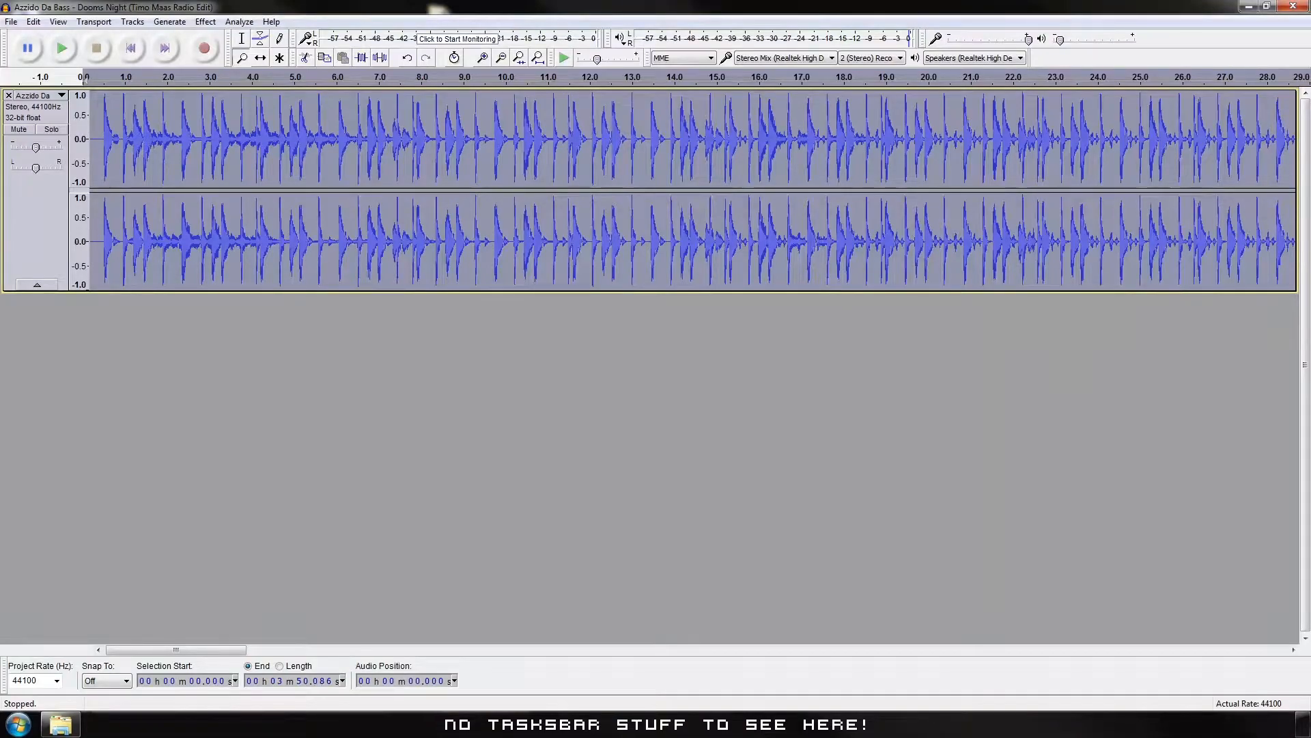
left_click(519, 724)
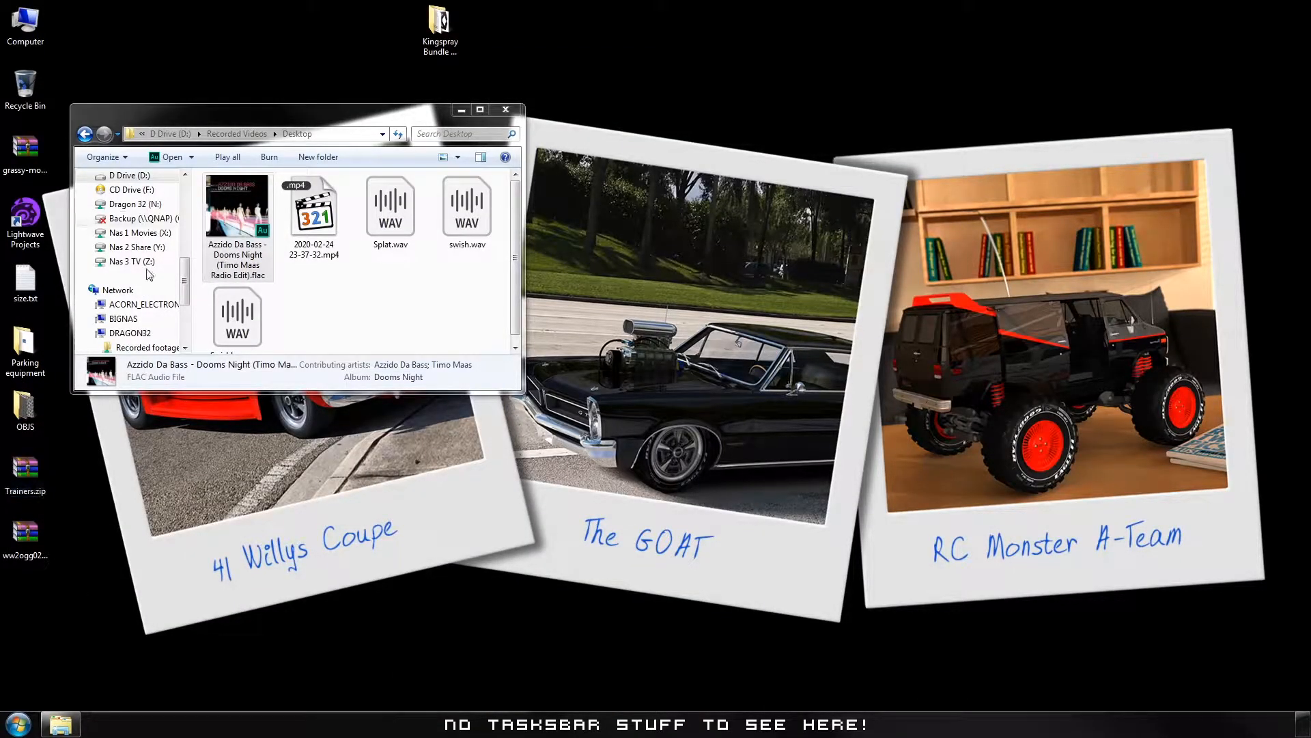
left_click_drag(371, 116, 1310, 81)
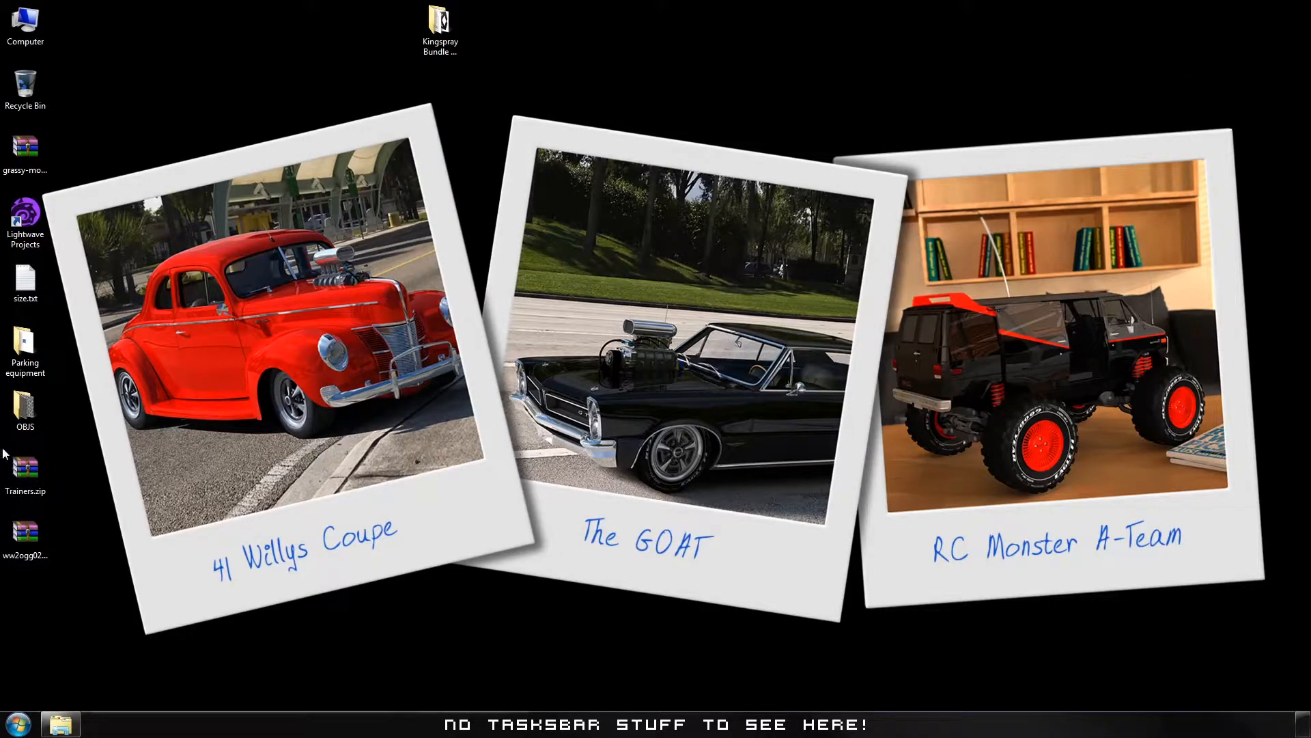
Extract Trainers.zip directly onto the desktop and open ww2ogg024.zip in WinRAR.
right_click(28, 467)
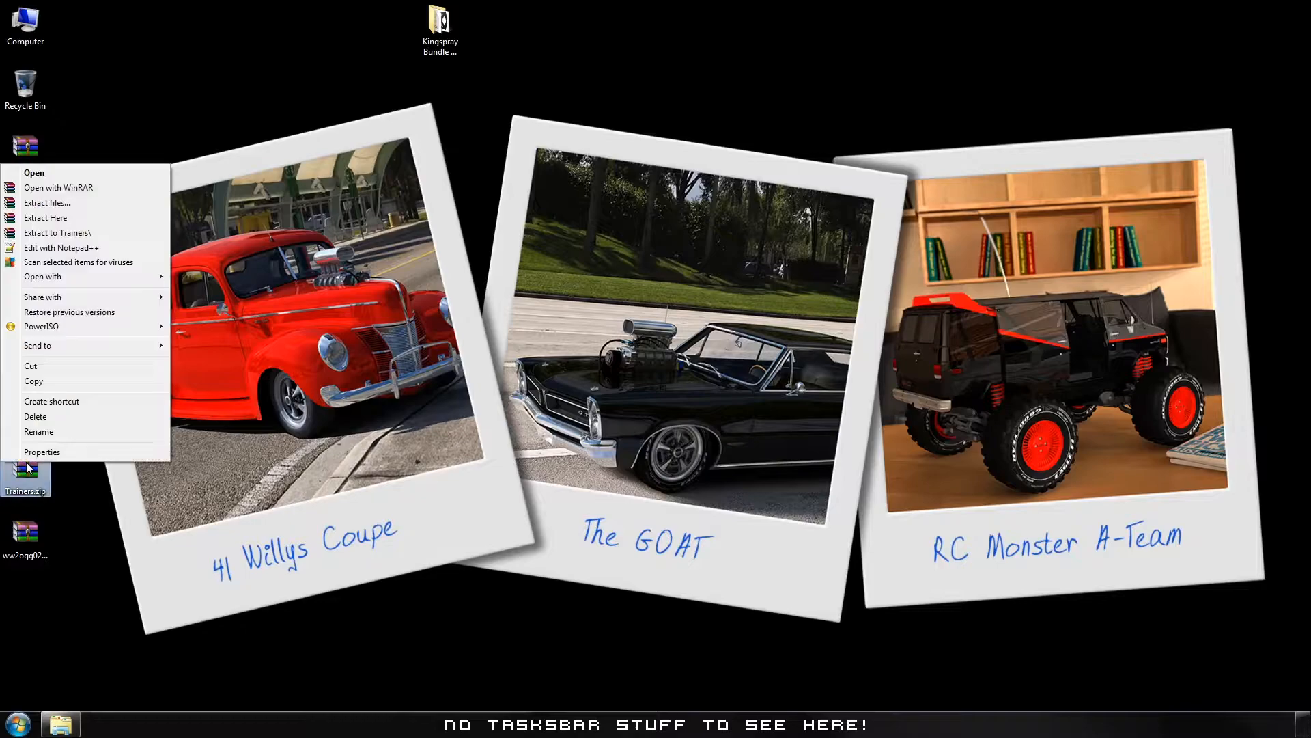
left_click(71, 218)
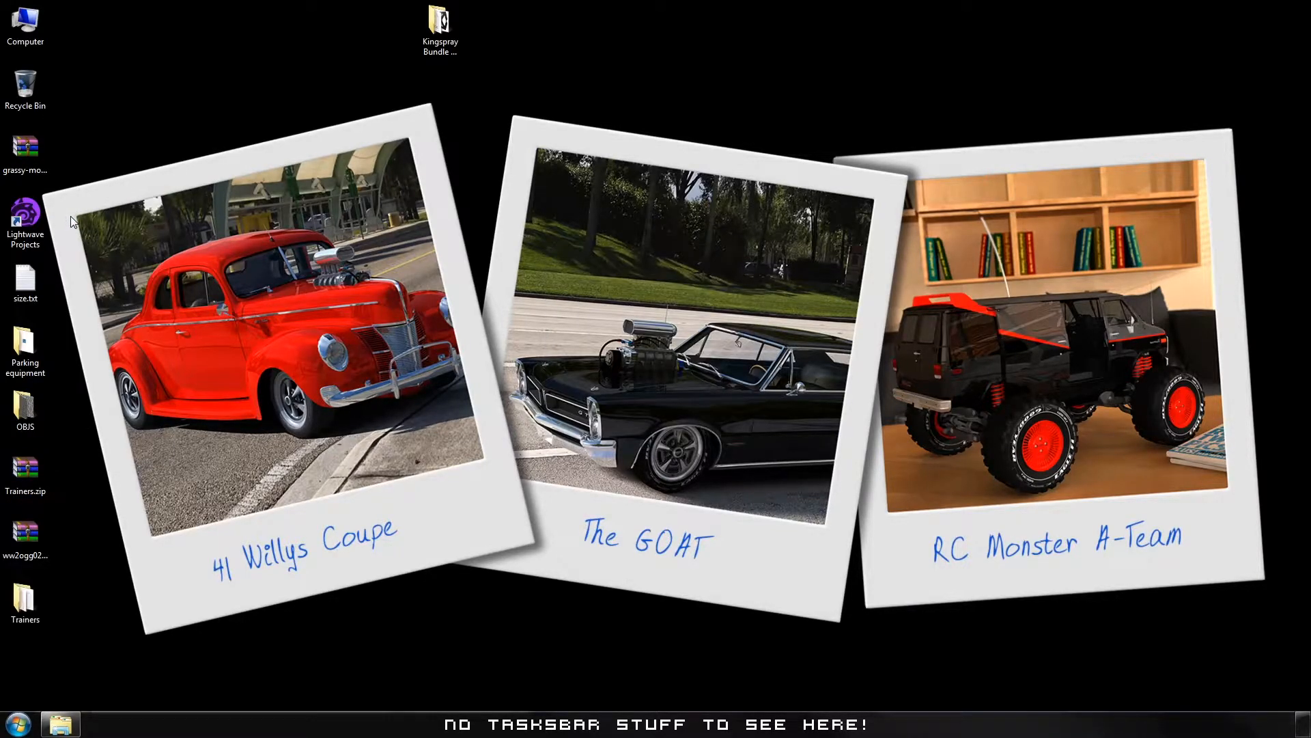
double_click(27, 540)
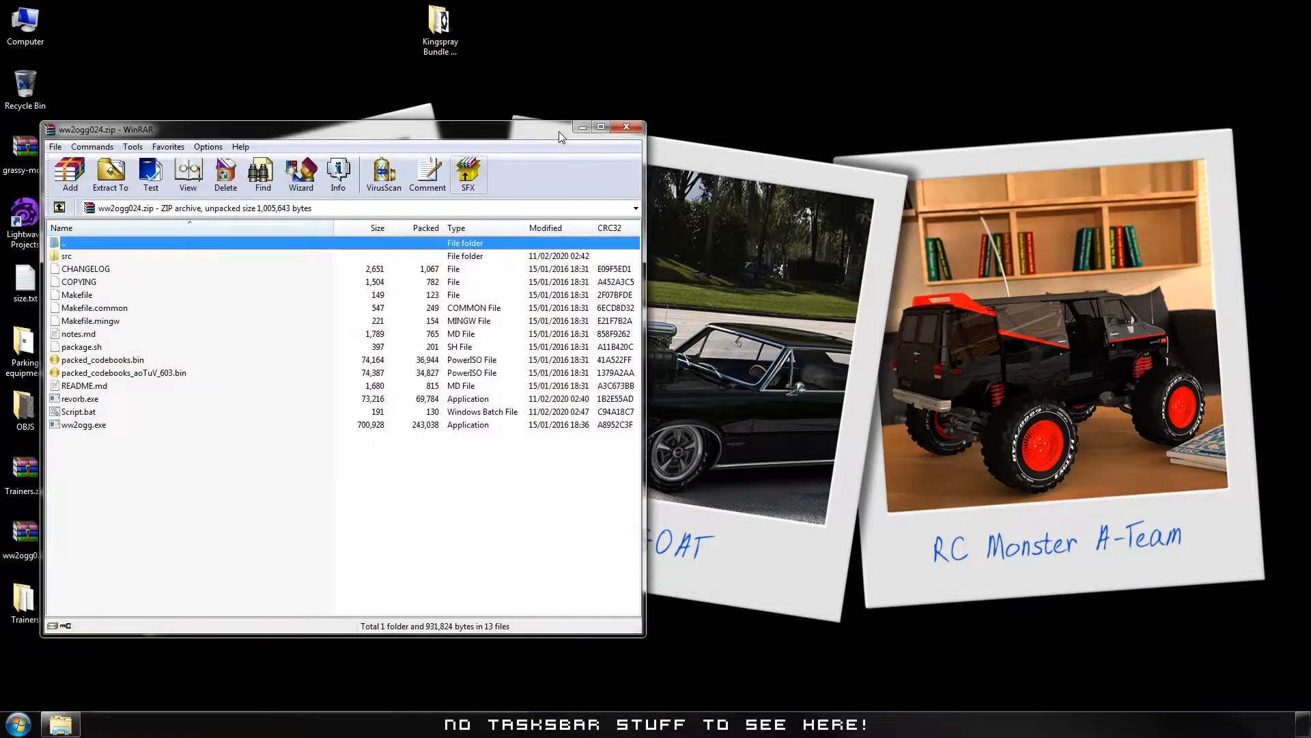
Extract ww2ogg024.zip into its own ww2ogg024 folder on the desktop, then delete Trainers.zip and ww2ogg024.zip.
left_click(626, 127)
right_click(31, 535)
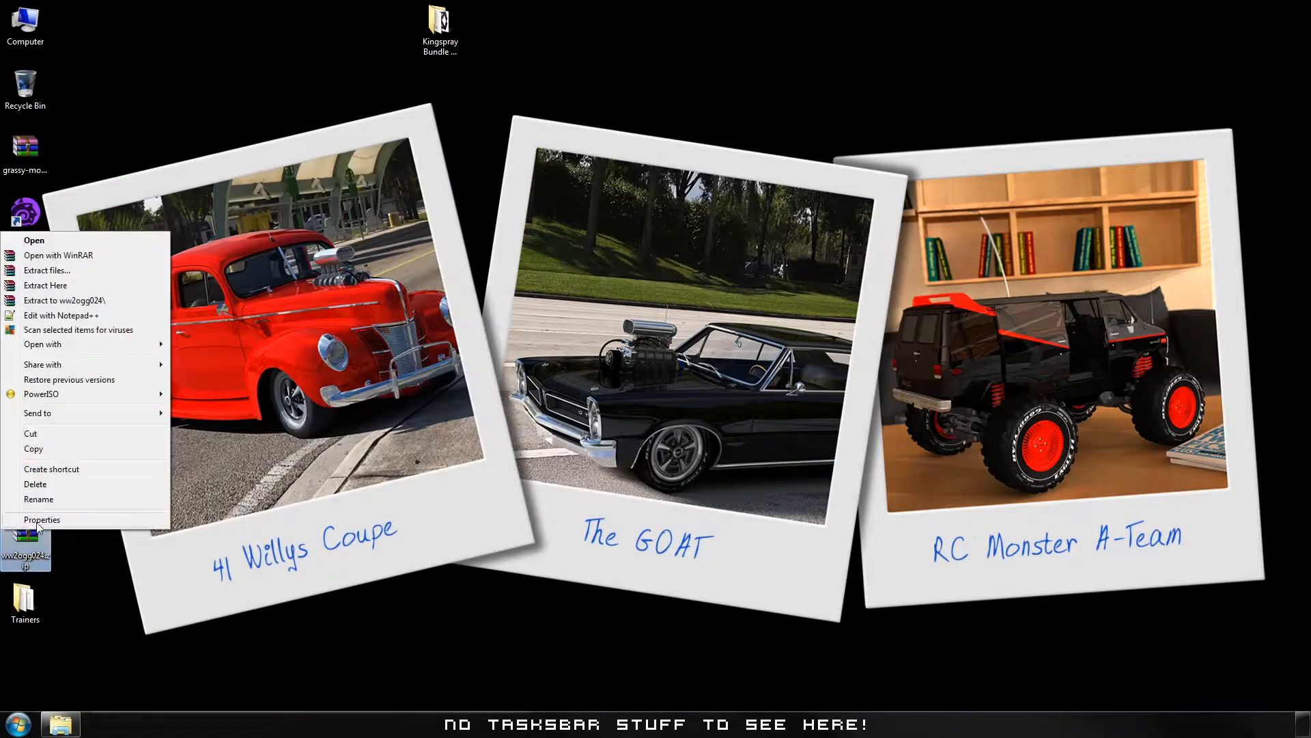
left_click(69, 301)
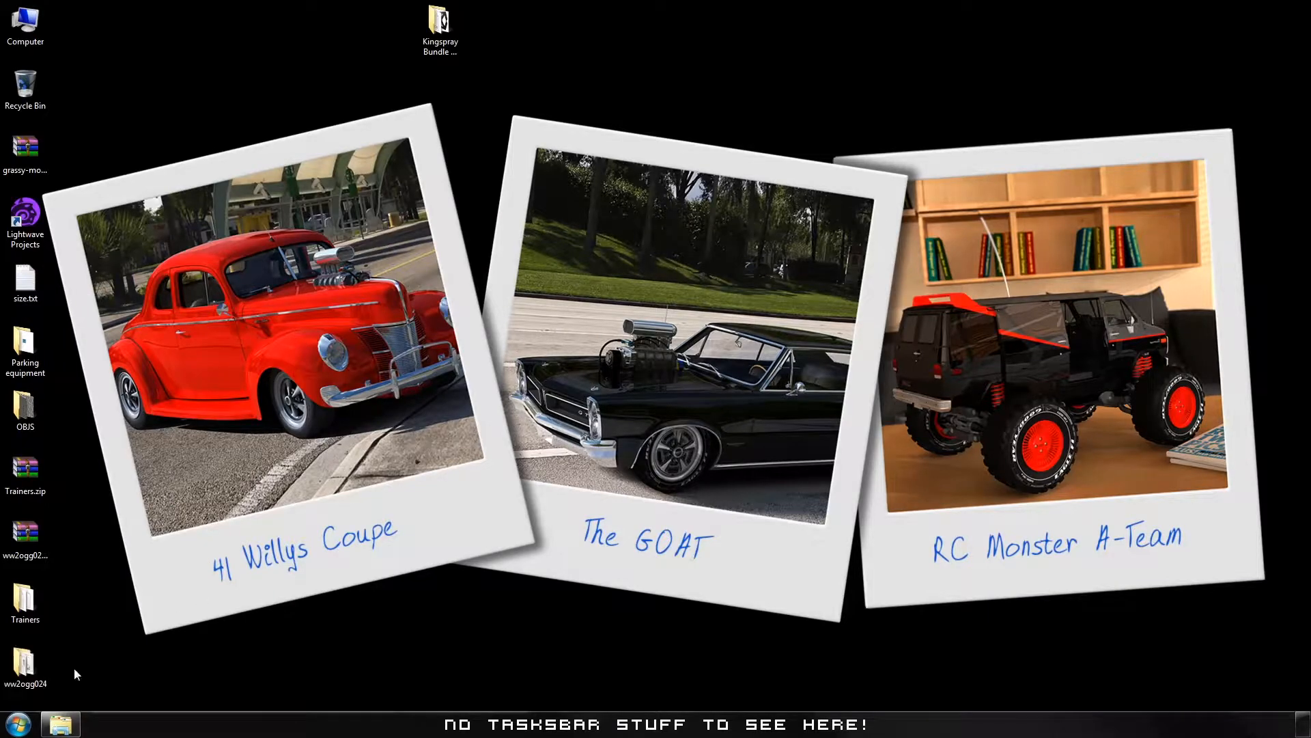
left_click_drag(86, 563, 14, 457)
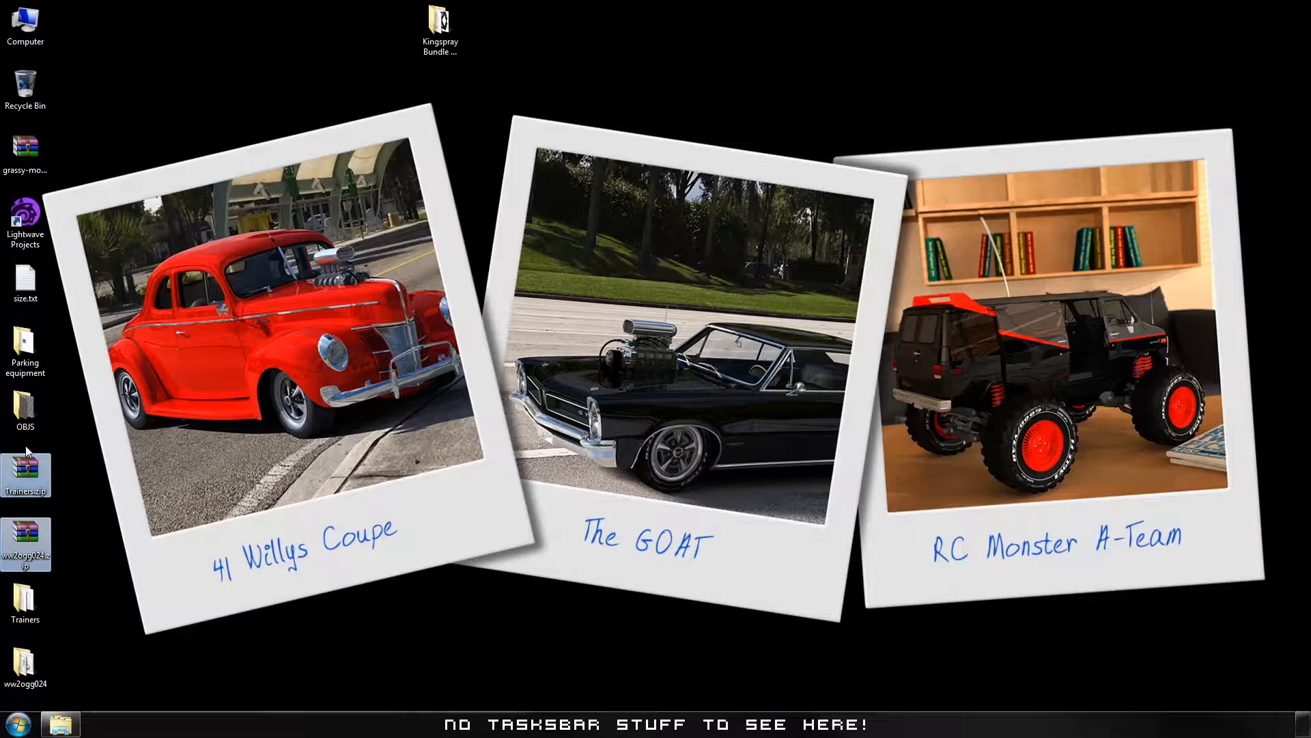
key("Delete")
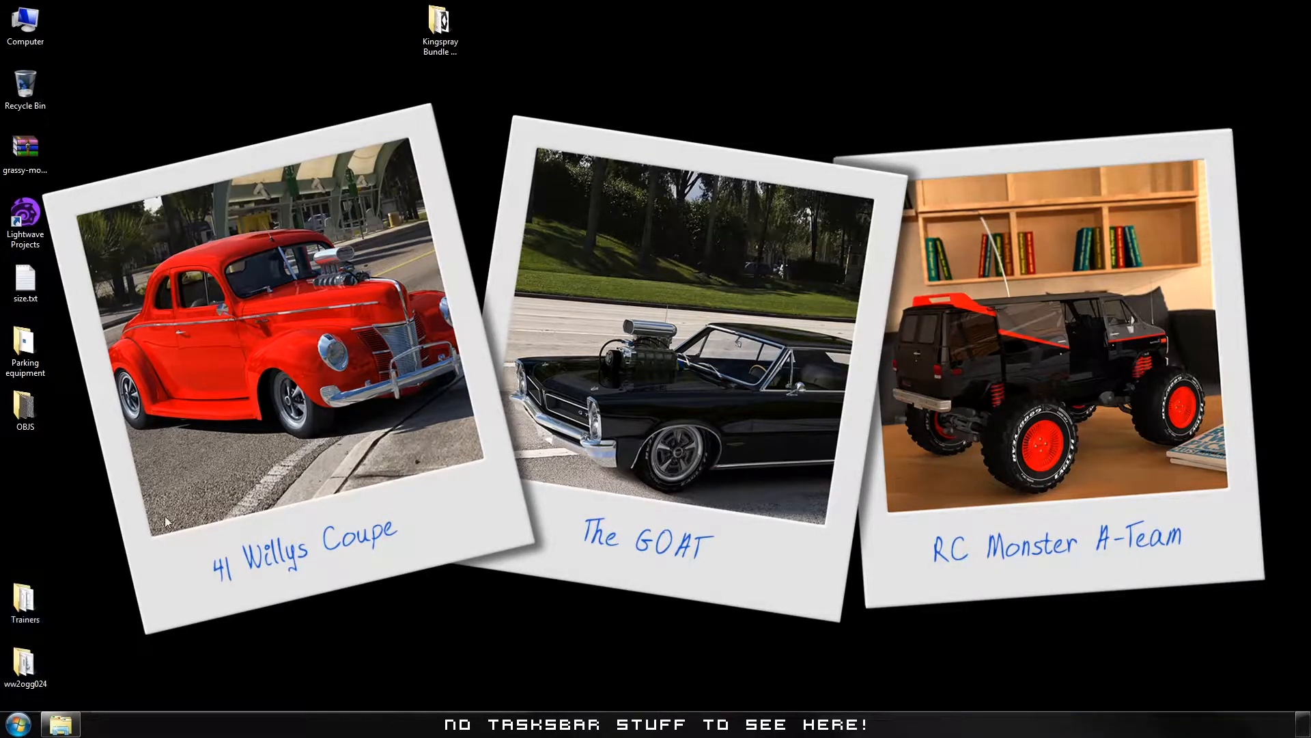
Open the Trainers and ww2ogg024 folders side by side, sized so all of their files are visible.
left_click_drag(649, 144, 521, 203)
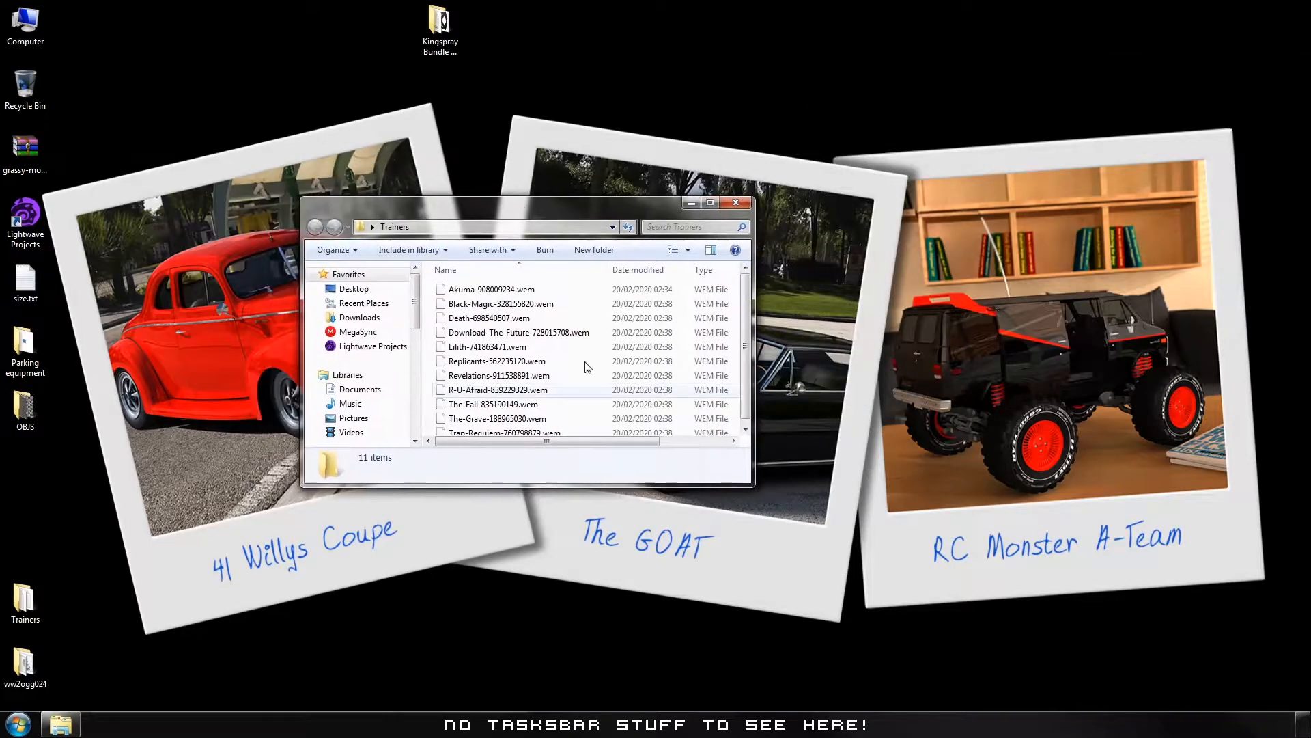
left_click_drag(651, 484, 654, 545)
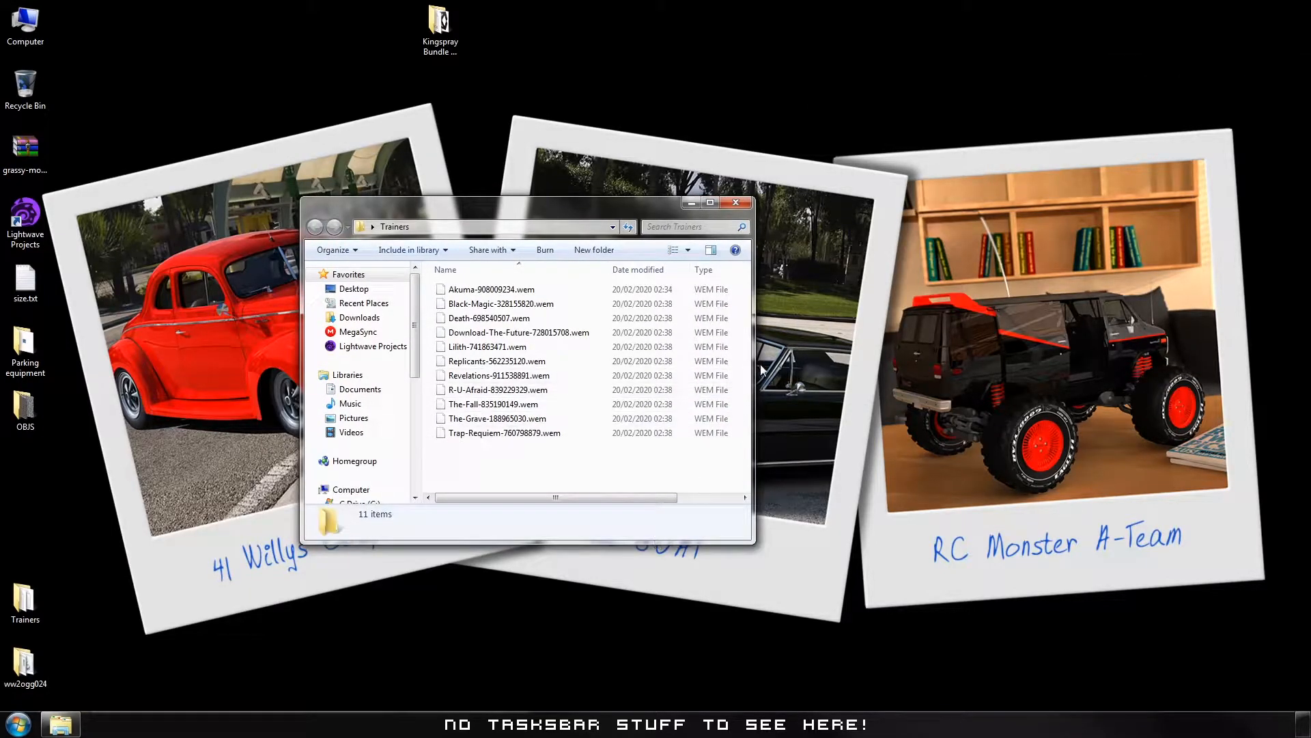
left_click_drag(754, 369, 782, 370)
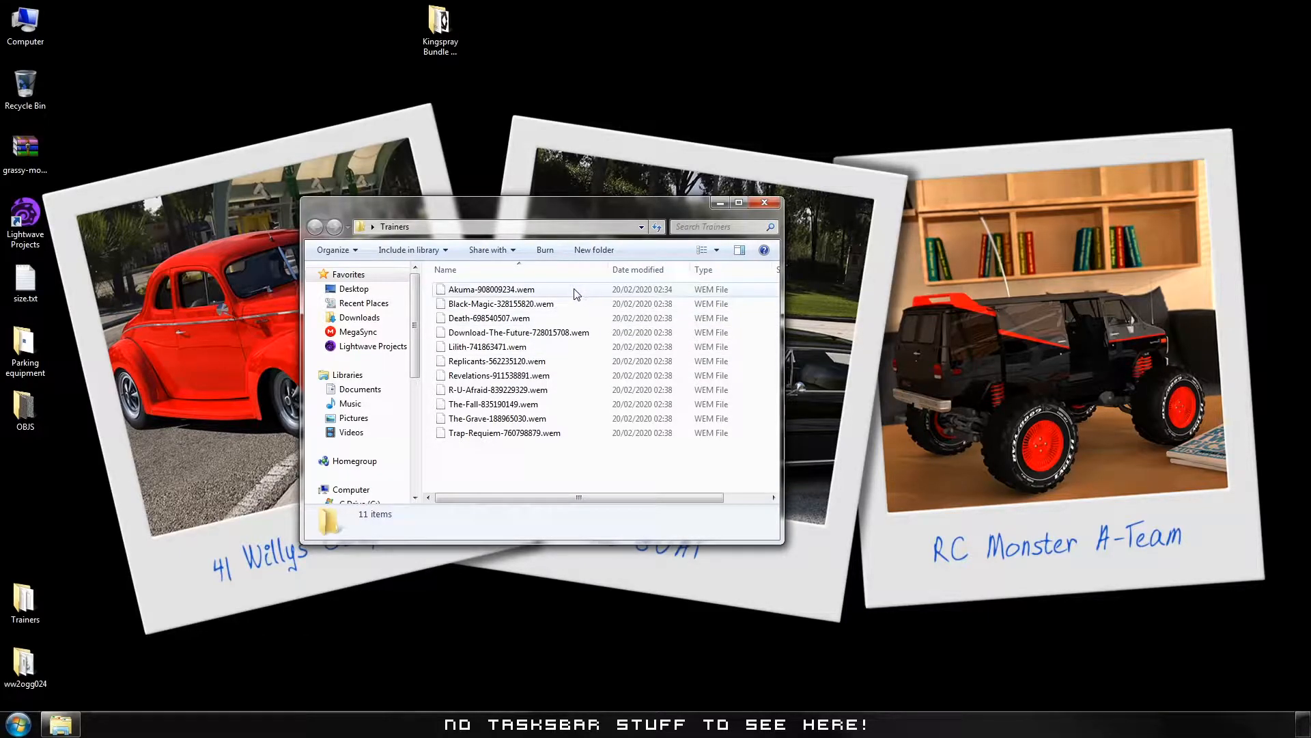
left_click_drag(616, 204, 1114, 137)
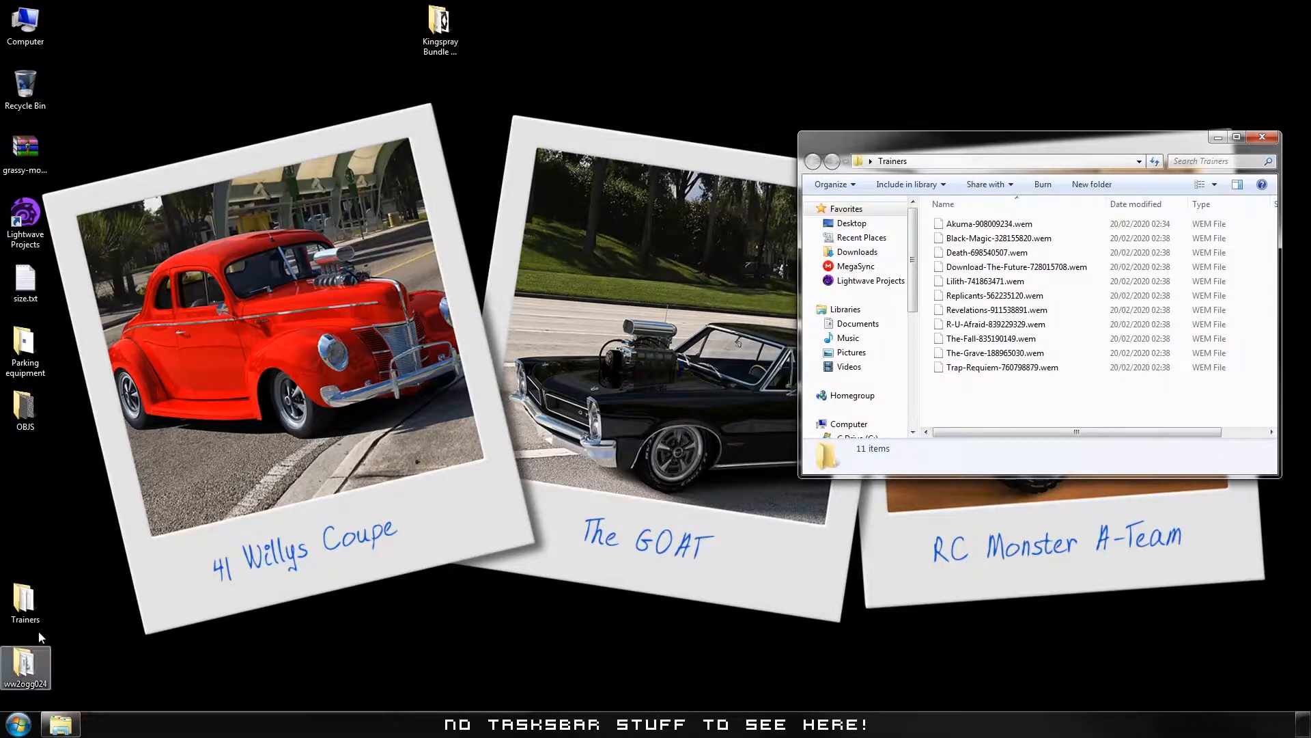
double_click(25, 670)
left_click_drag(1055, 159, 437, 150)
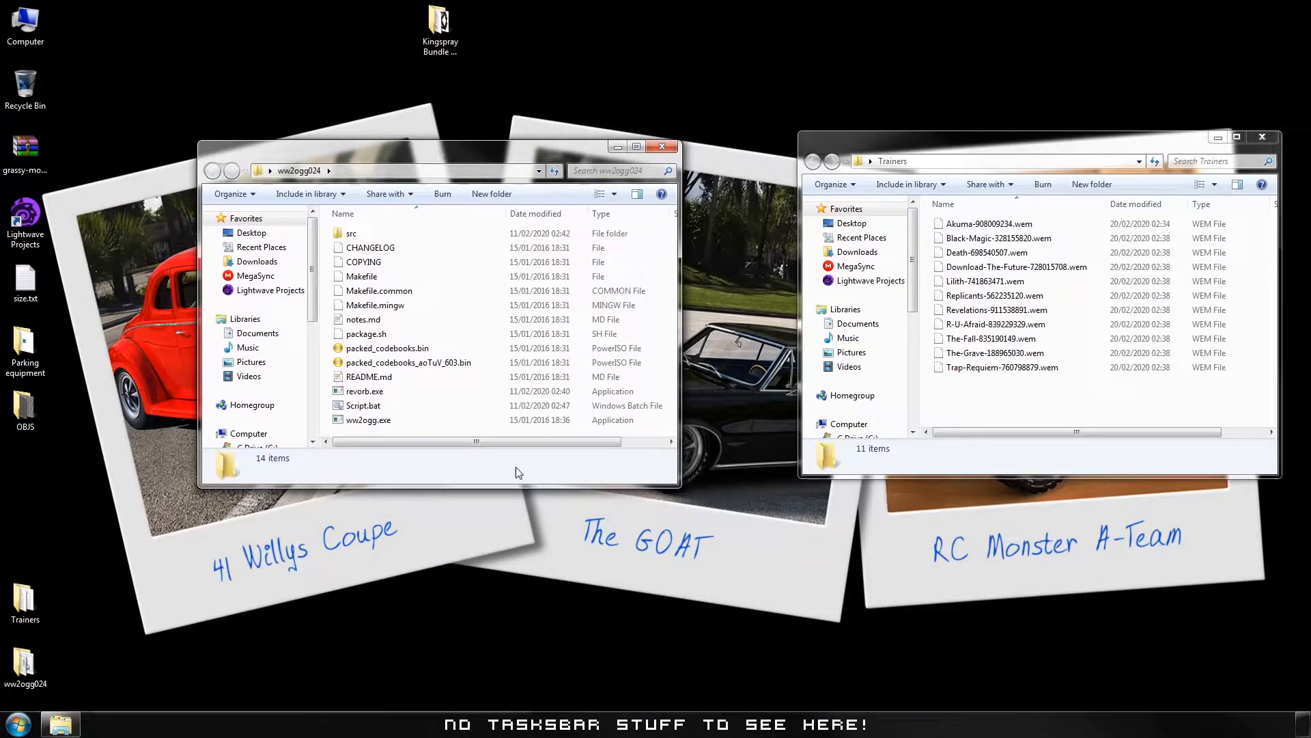
left_click_drag(519, 485, 515, 493)
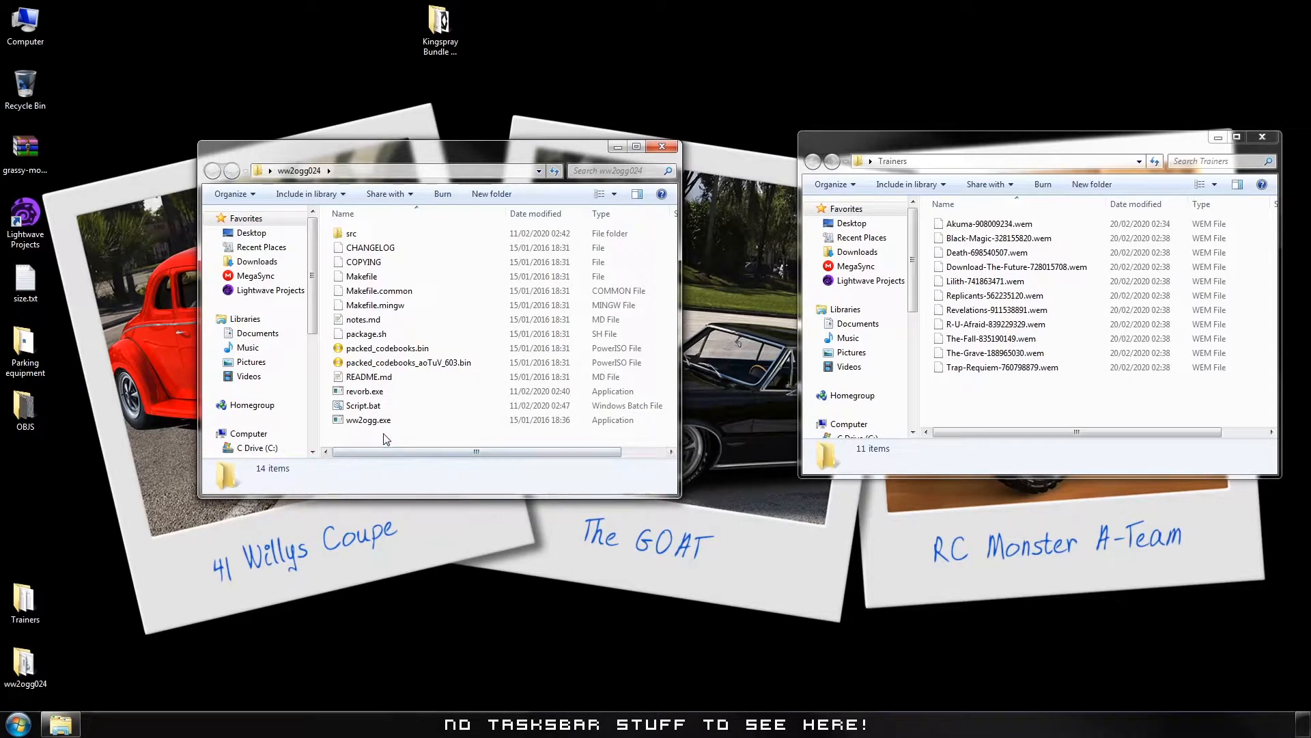
right_click(359, 406)
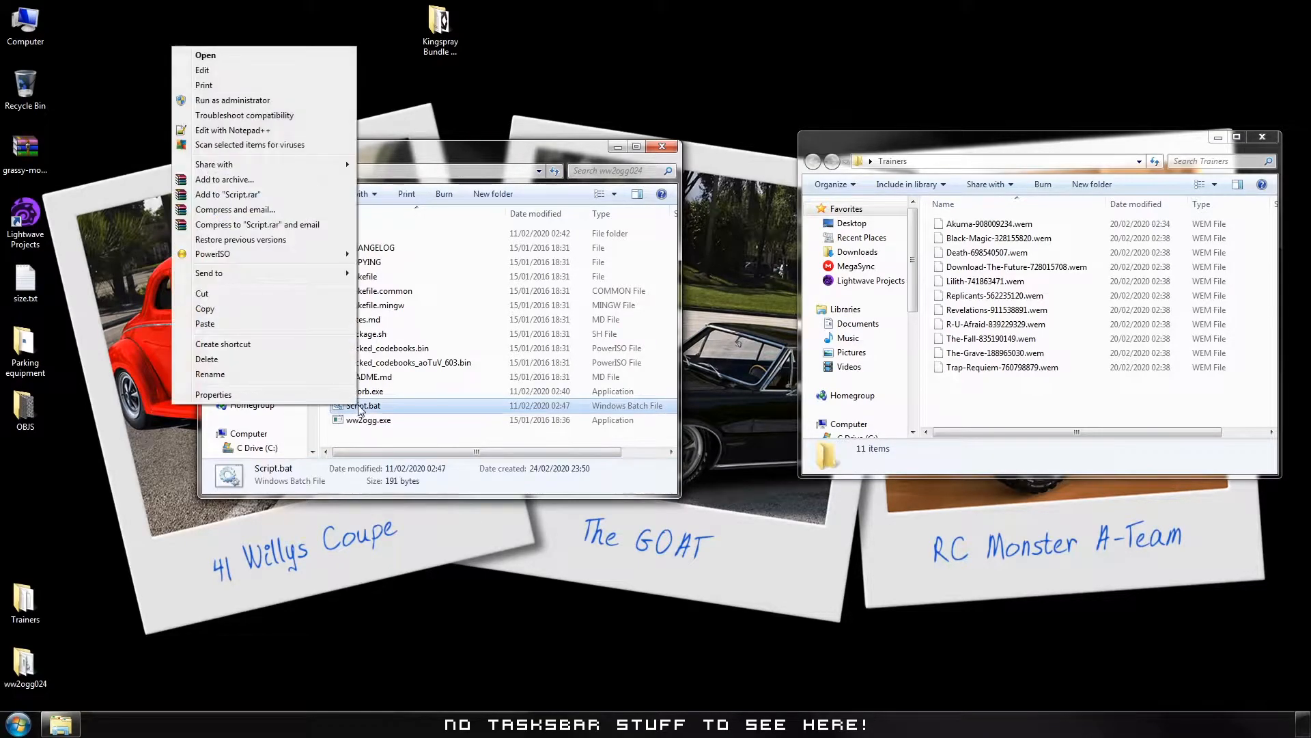
left_click(216, 60)
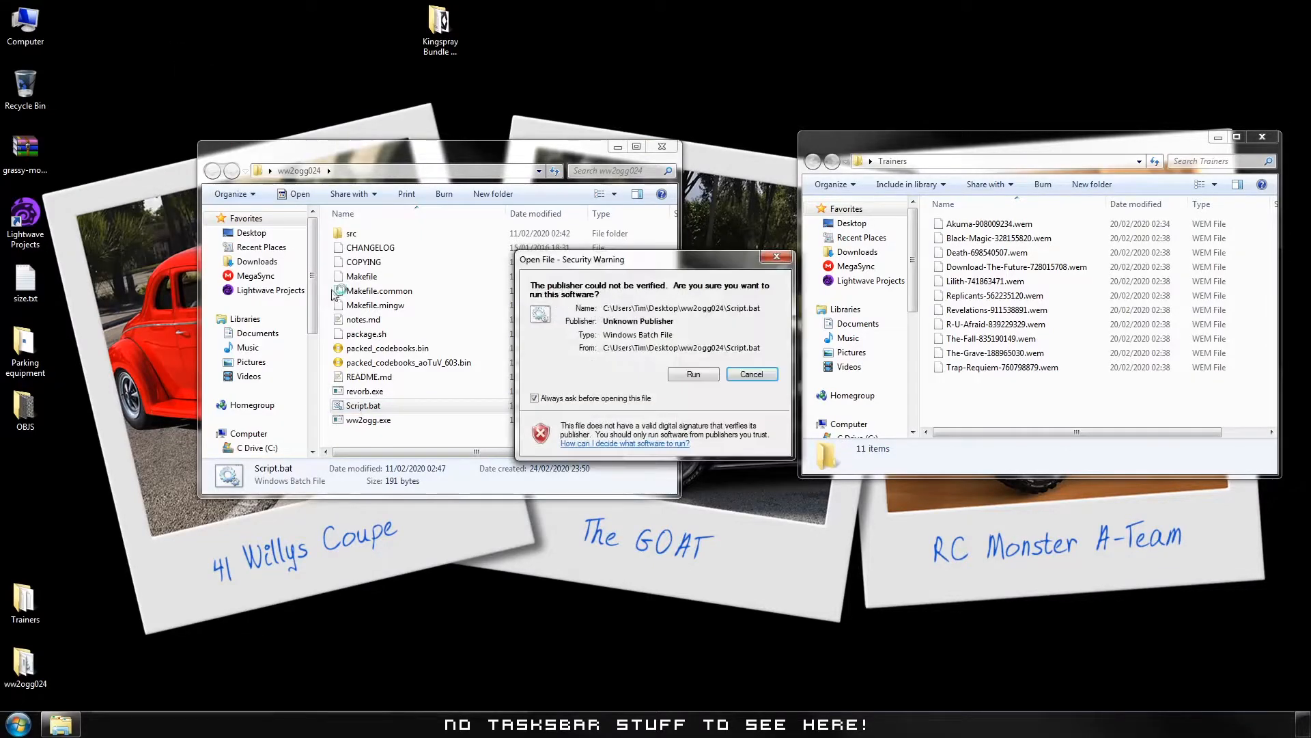
left_click(752, 374)
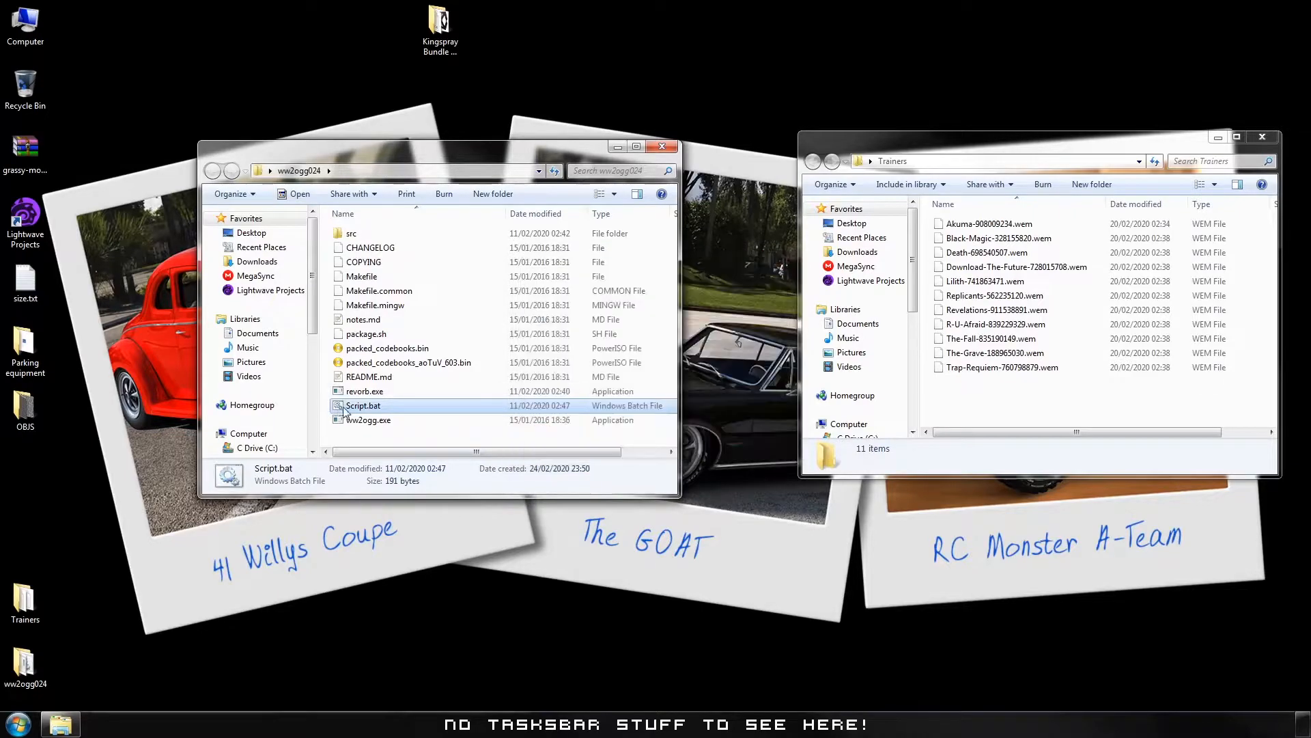
Open Script.bat for editing in Notepad and place its window below the ww2ogg024 file list.
right_click(359, 406)
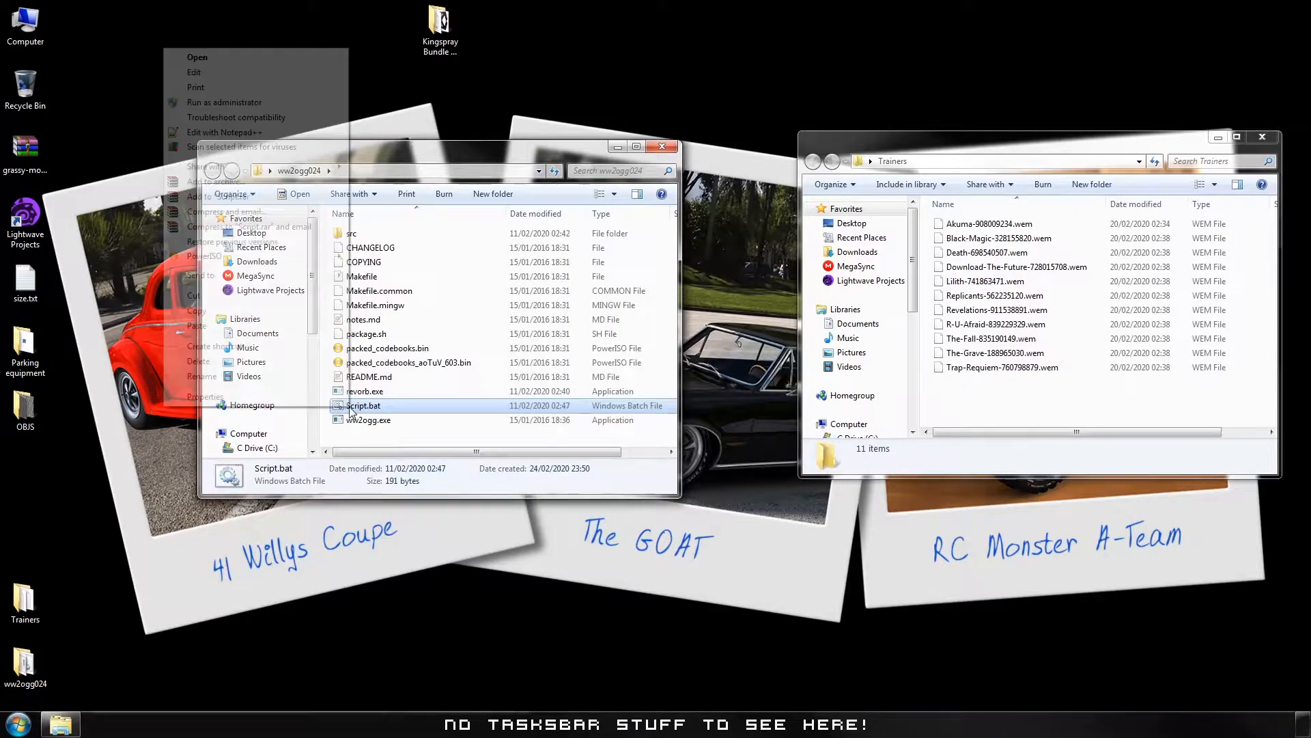
left_click(204, 72)
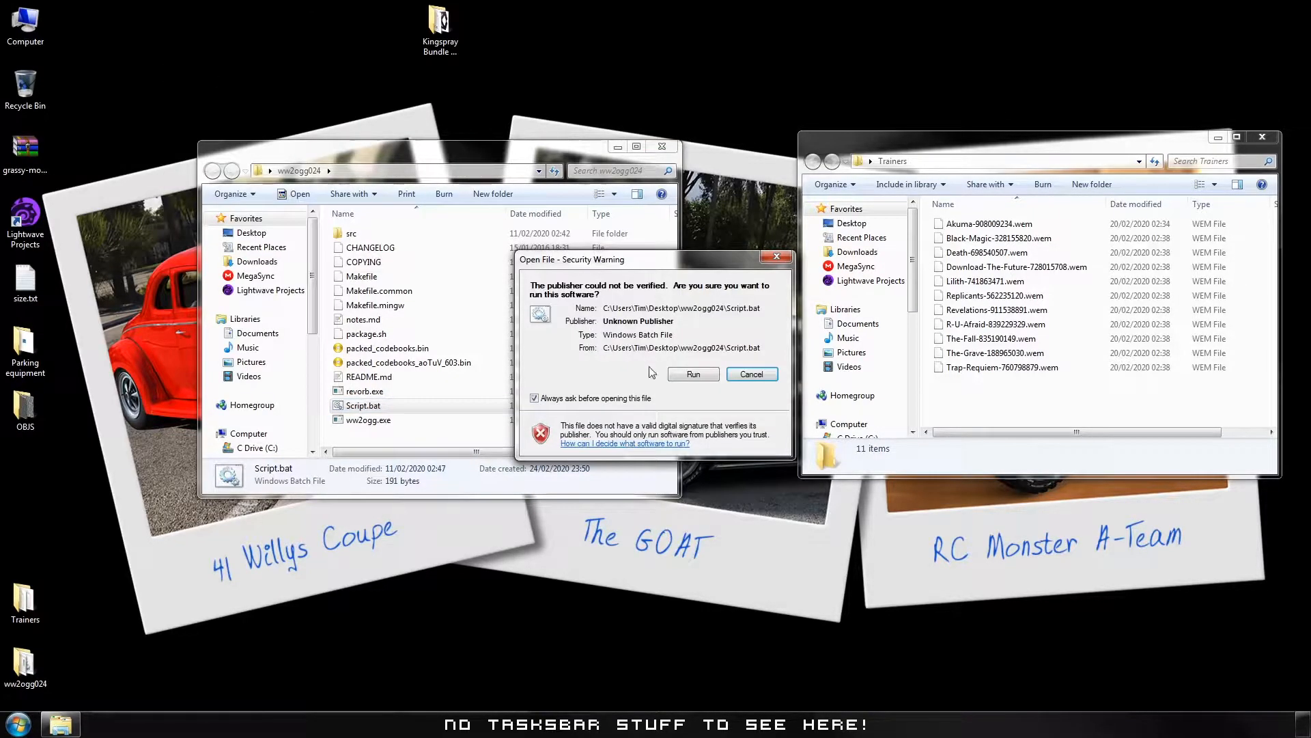
left_click(694, 375)
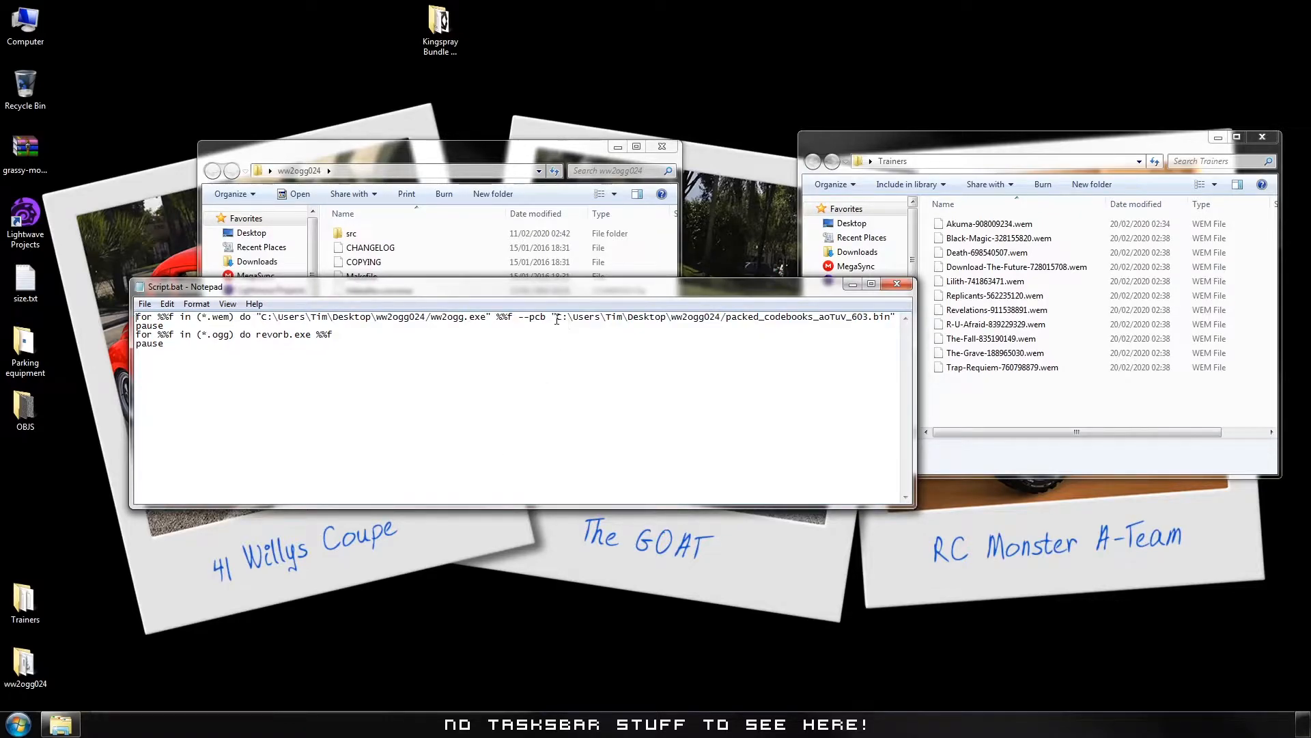
mouse_move(558, 317)
left_mouse_down()
mouse_move(891, 318)
mouse_move(562, 319)
left_mouse_up()
left_click_drag(462, 282, 467, 462)
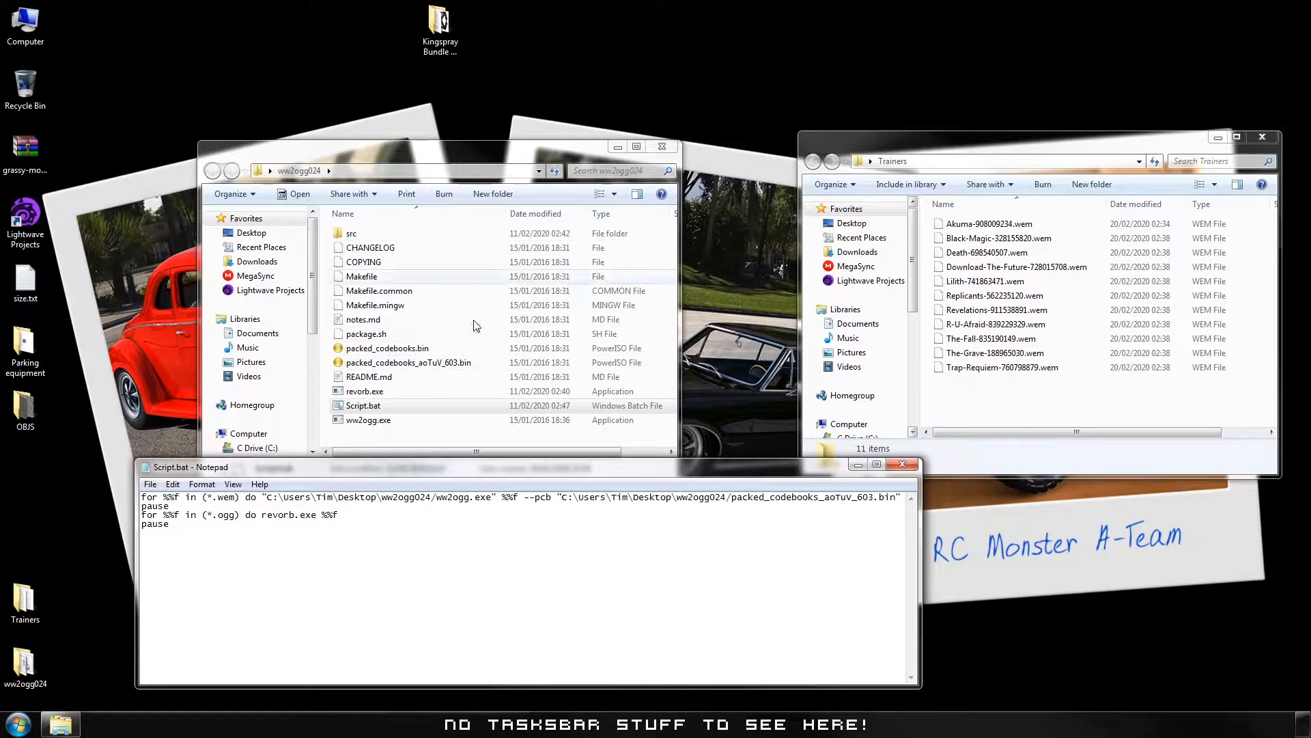
Copy the ww2ogg024 folder's full path and paste it over the folder path before ww2ogg.exe in Script.bat.
left_click(420, 410)
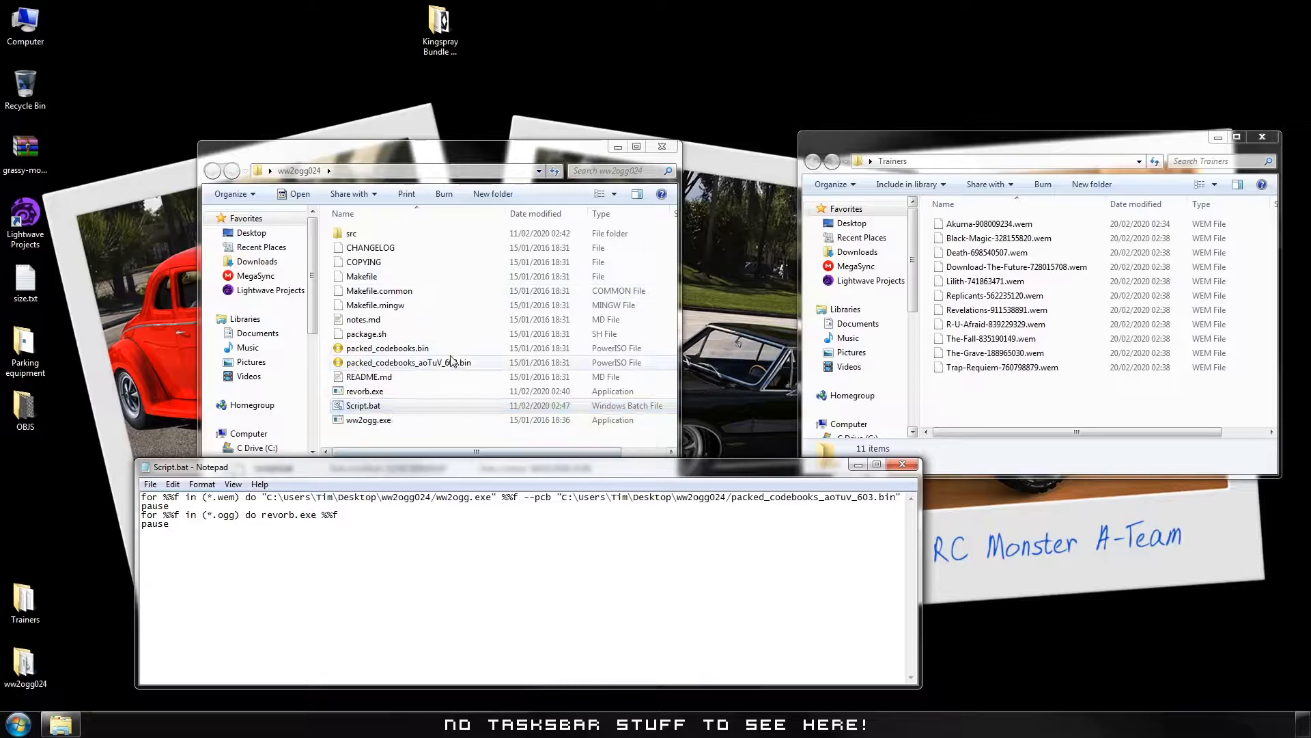
left_click(399, 172)
key("ctrl+c")
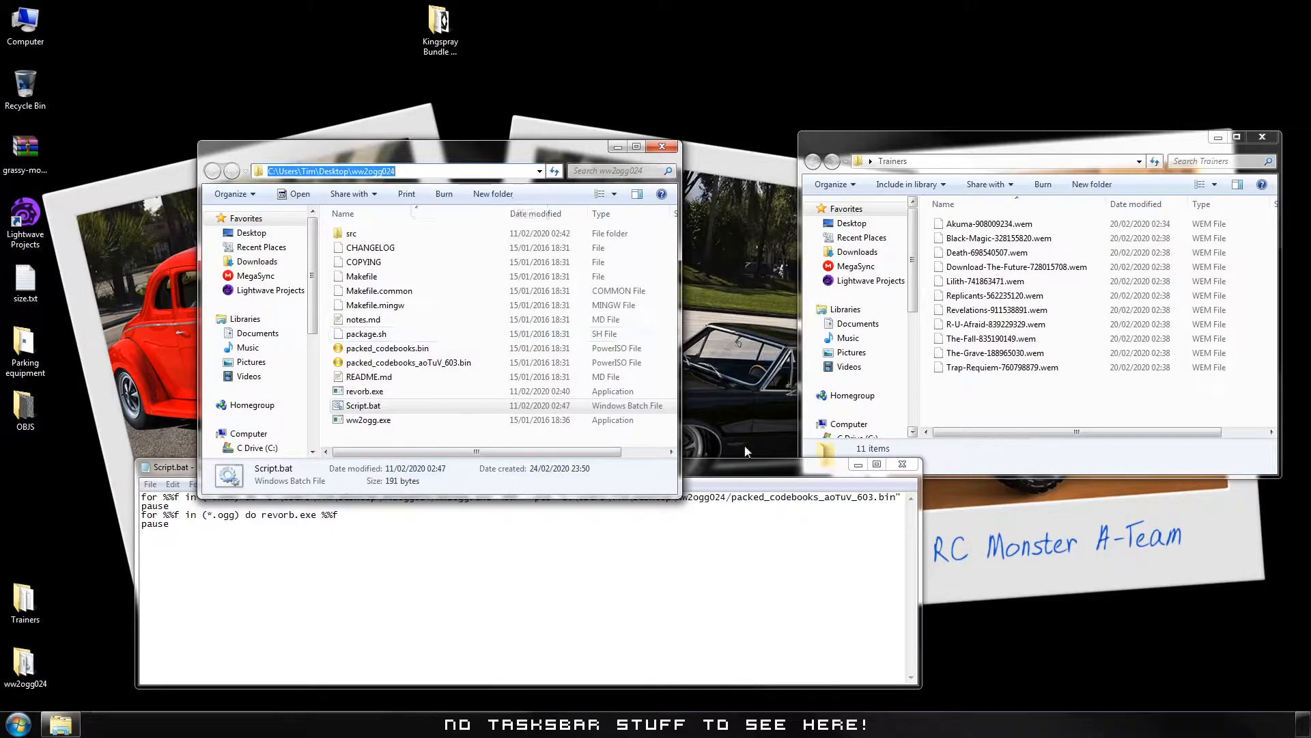
left_click(735, 469)
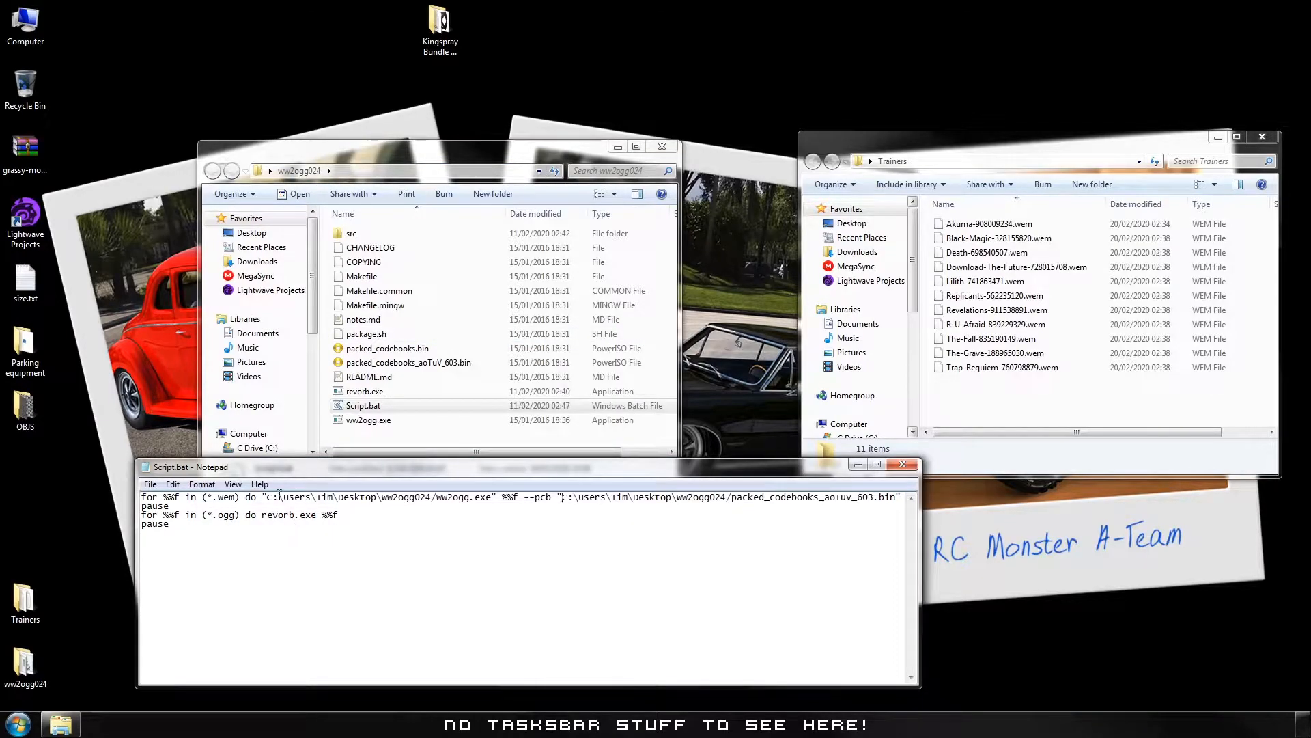
left_click_drag(270, 497, 438, 497)
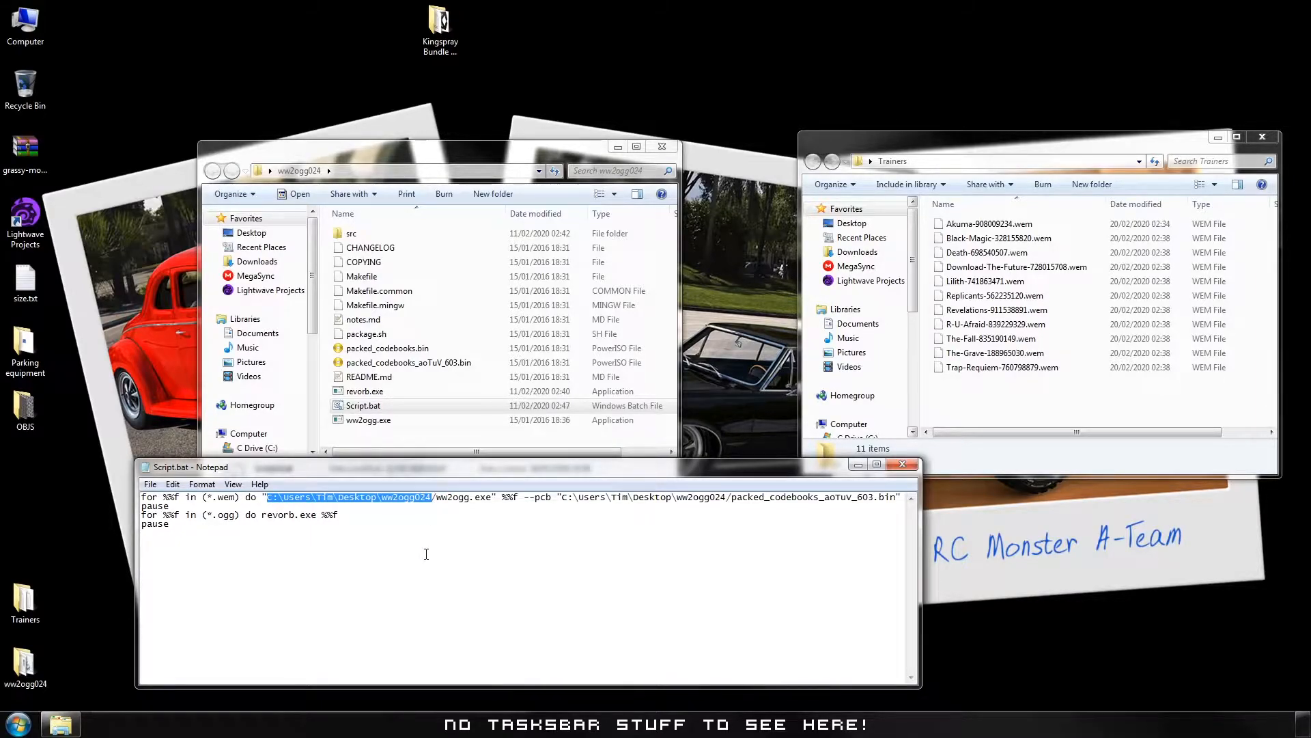
key("ctrl+v")
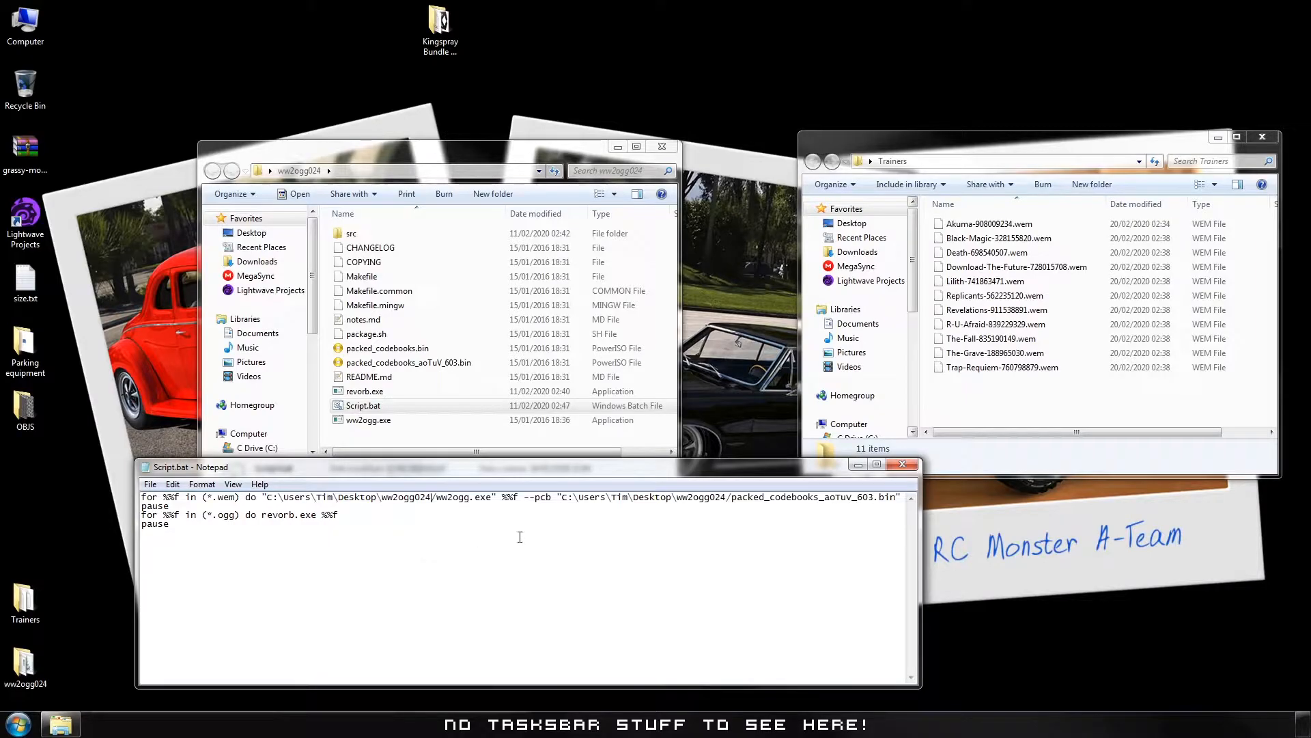
Paste the same folder path before packed_codebooks_aoTuV_603.bin in Script.bat, then close the file and save the changes.
left_click_drag(571, 491, 727, 497)
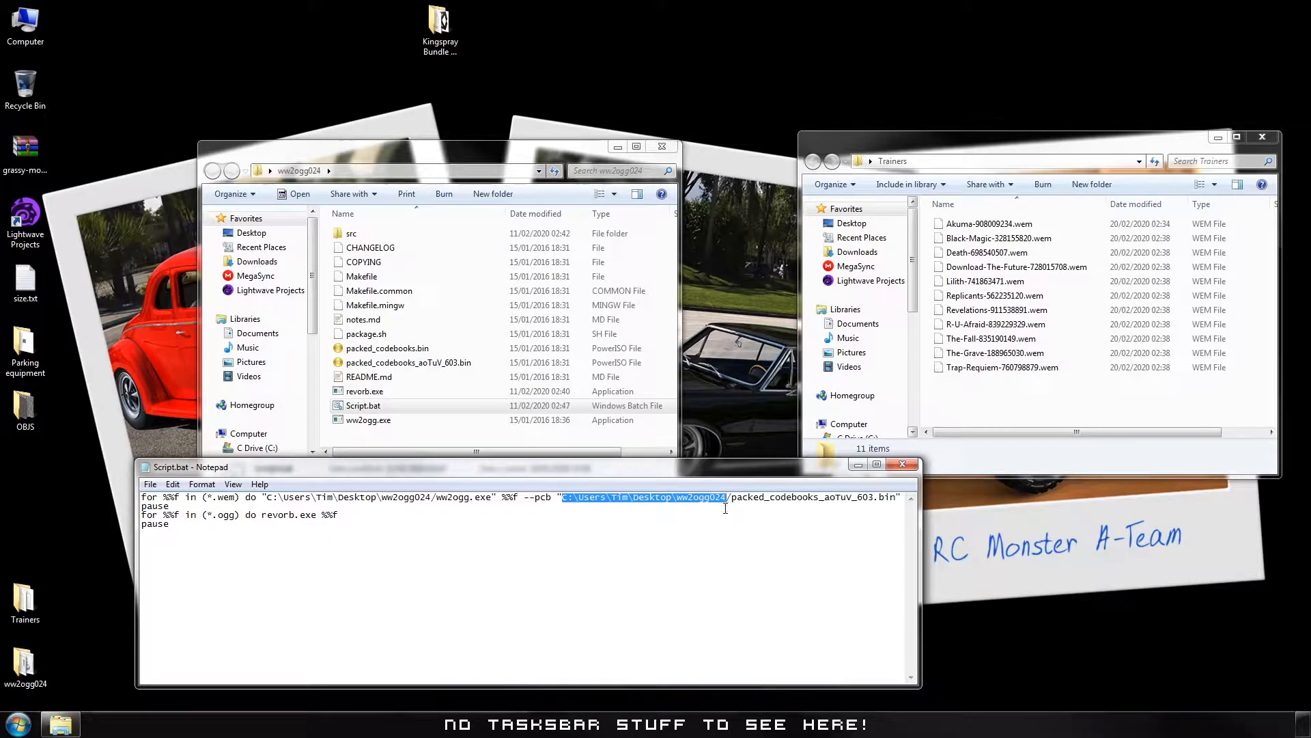
key("ctrl+v")
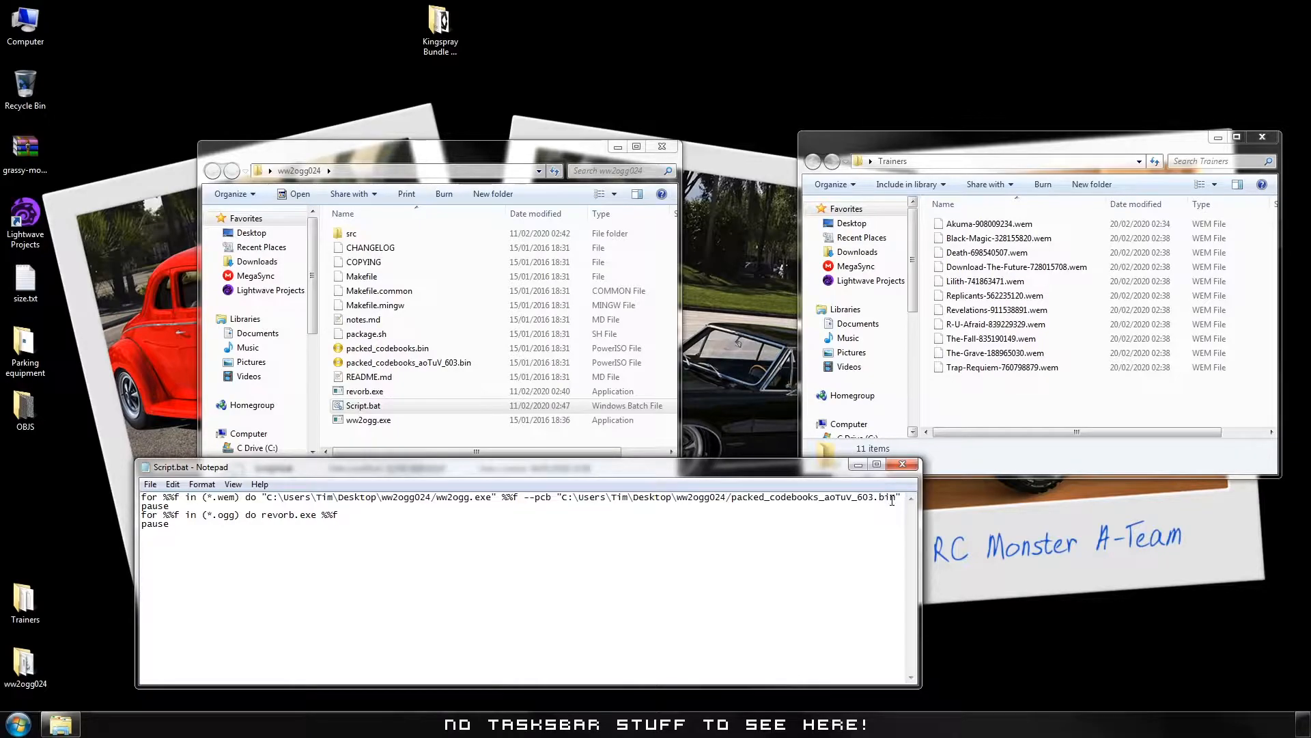
left_click(902, 464)
left_click(625, 370)
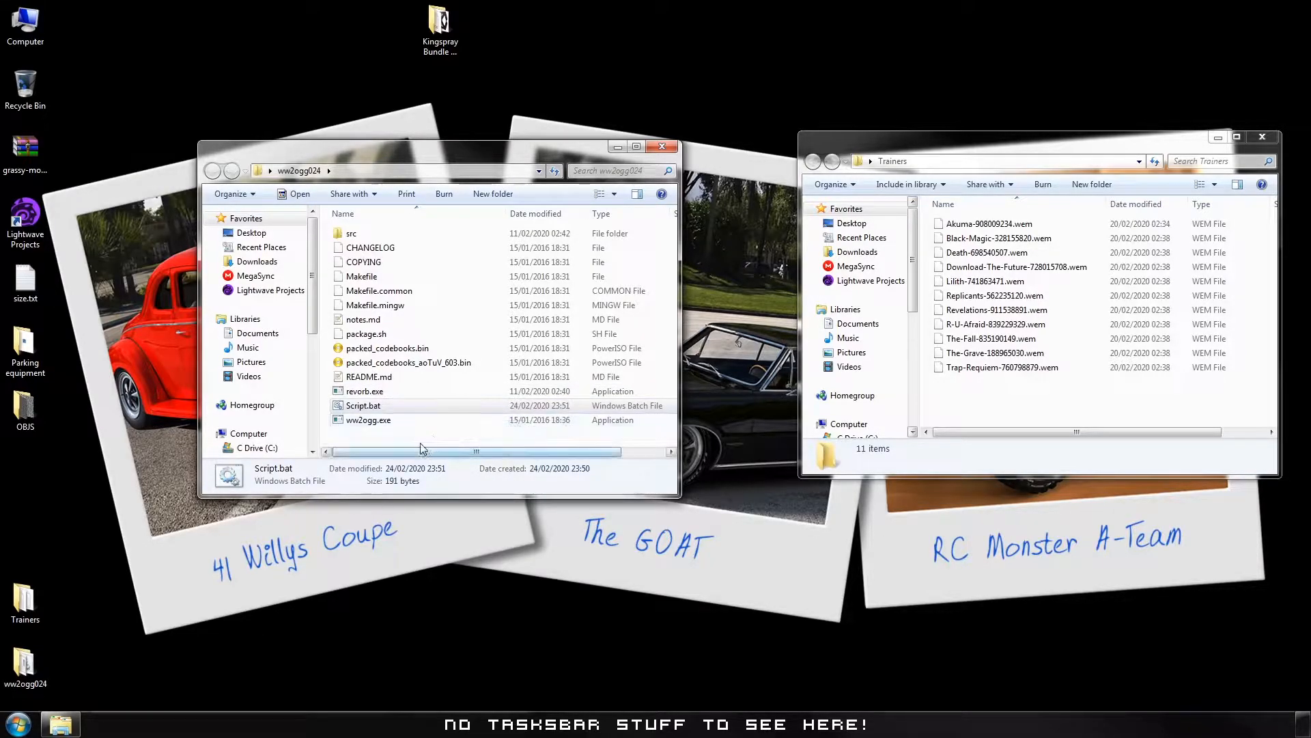
Copy The-Grave-188965030.wem from the Trainers folder into the ww2ogg024 folder.
left_click_drag(997, 139, 952, 148)
left_click(937, 362)
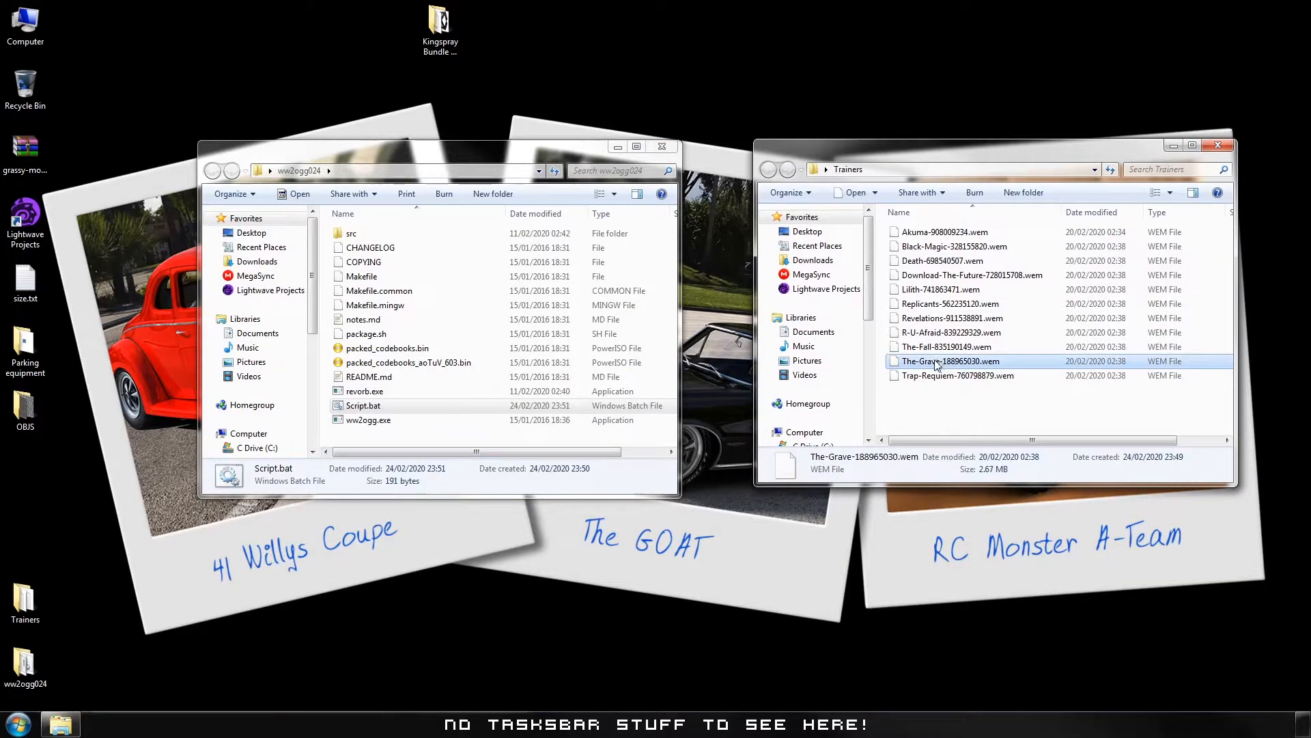
left_click_drag(939, 363, 629, 440)
left_click(680, 474)
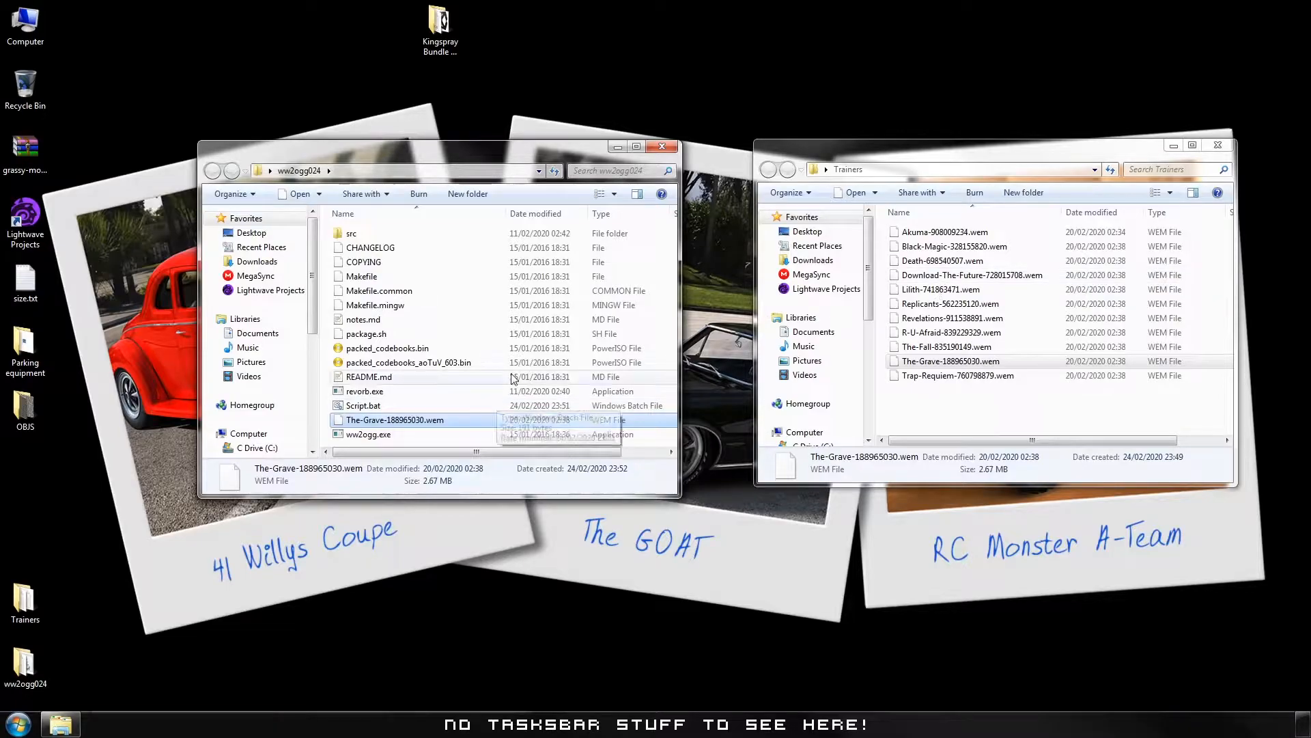
Copy all the .wem files from Trainers into the ww2ogg024 folder, replacing the existing The-Grave-188965030.wem.
left_click(911, 382)
left_click_drag(912, 386, 953, 232)
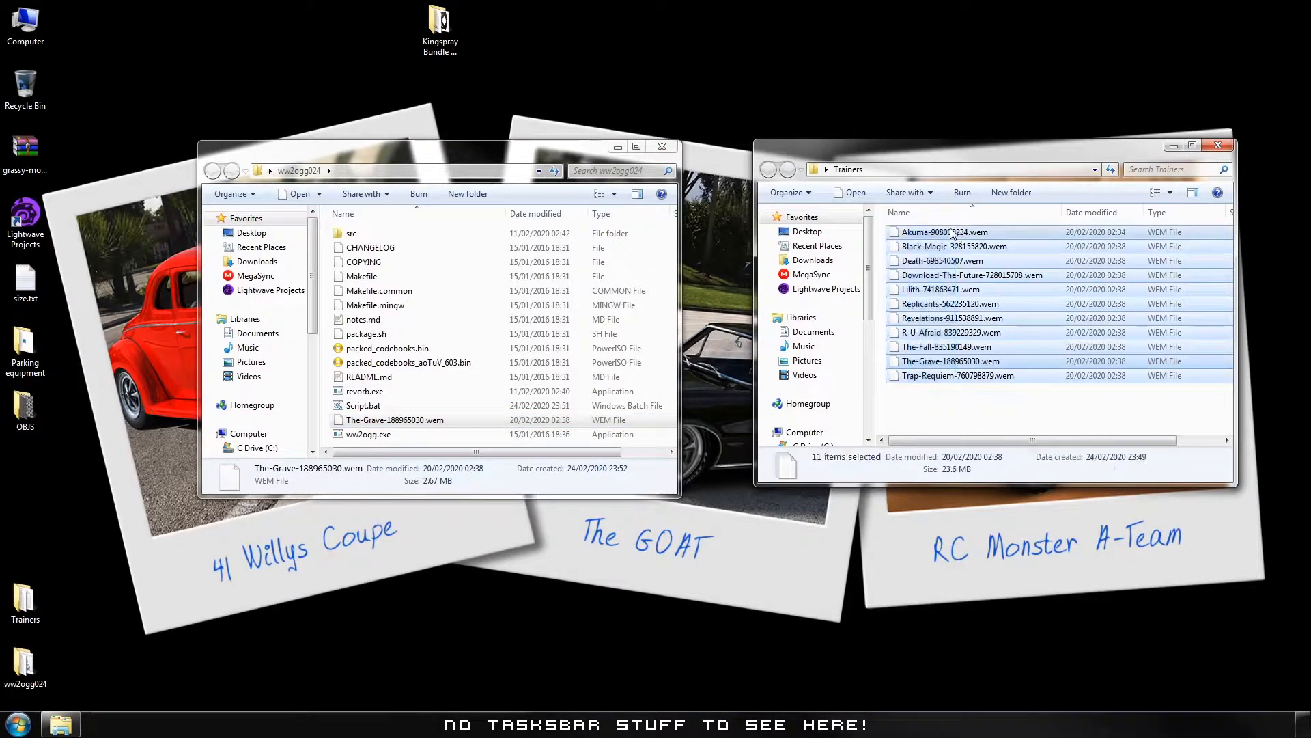
left_click_drag(918, 237, 659, 447)
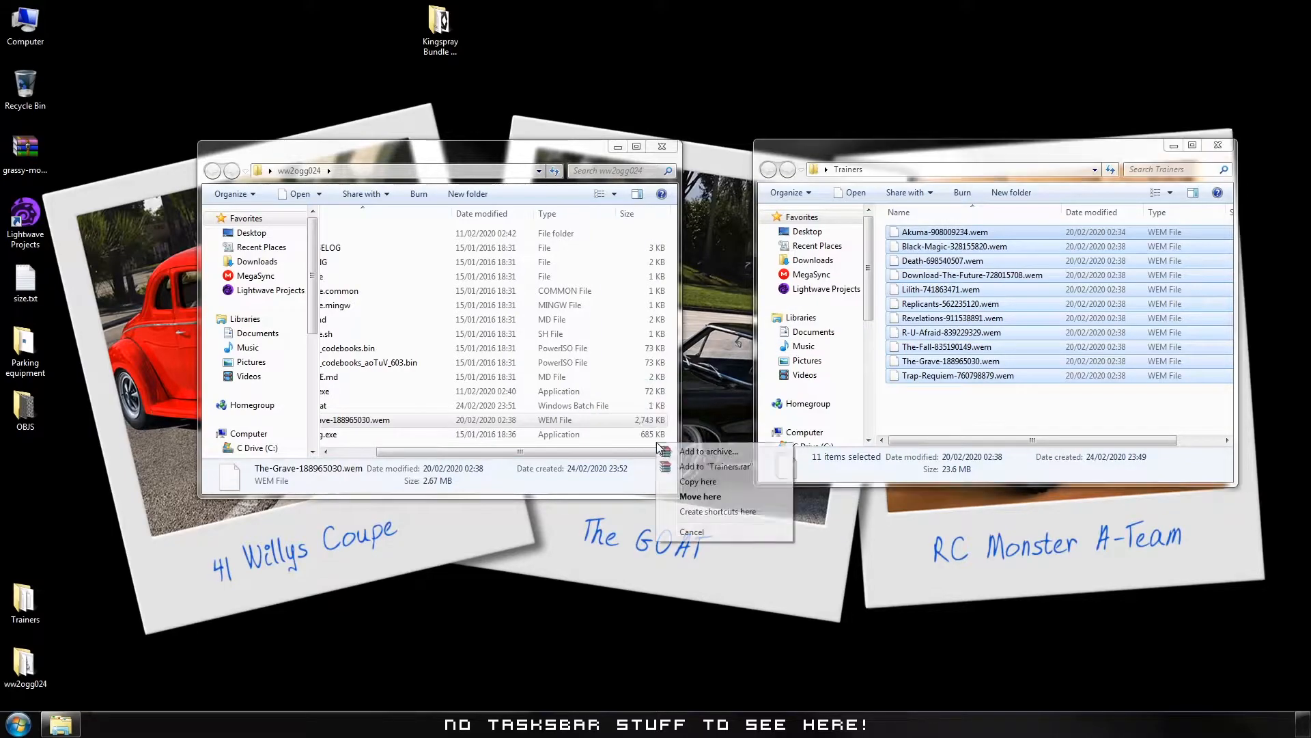
left_click(706, 478)
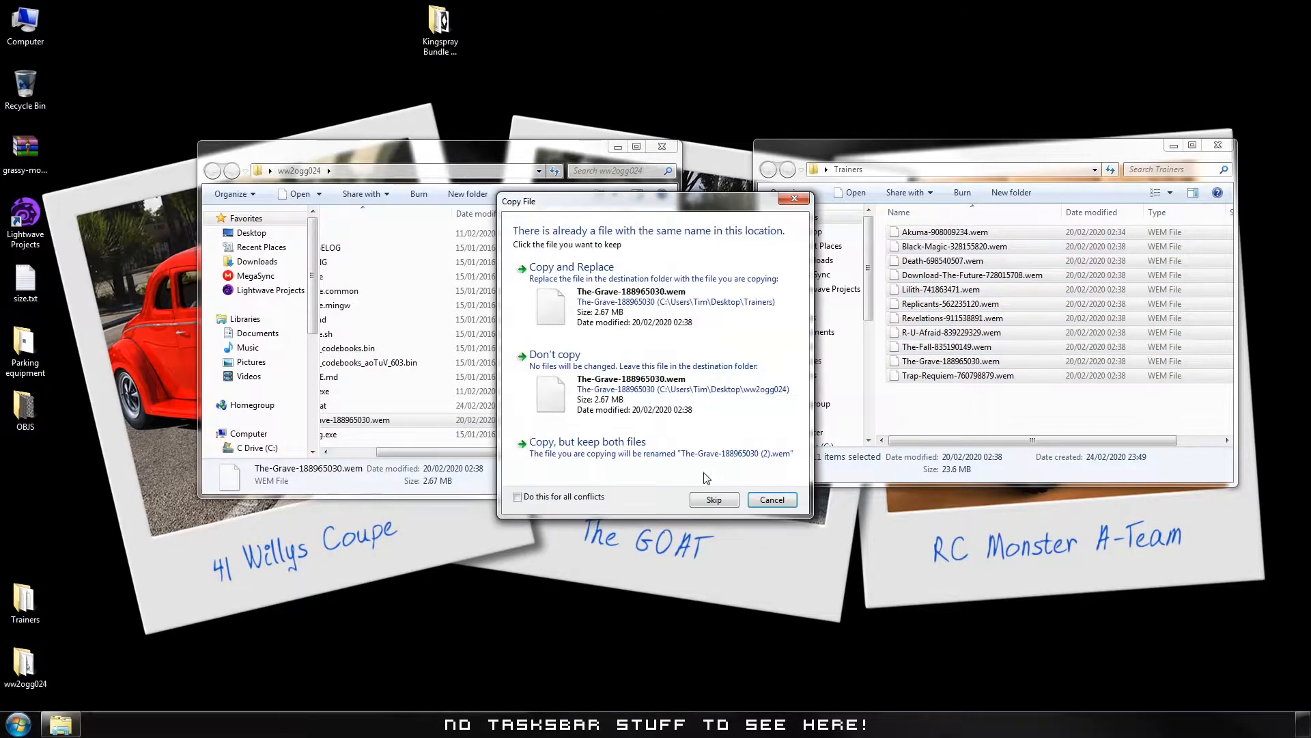
left_click(589, 287)
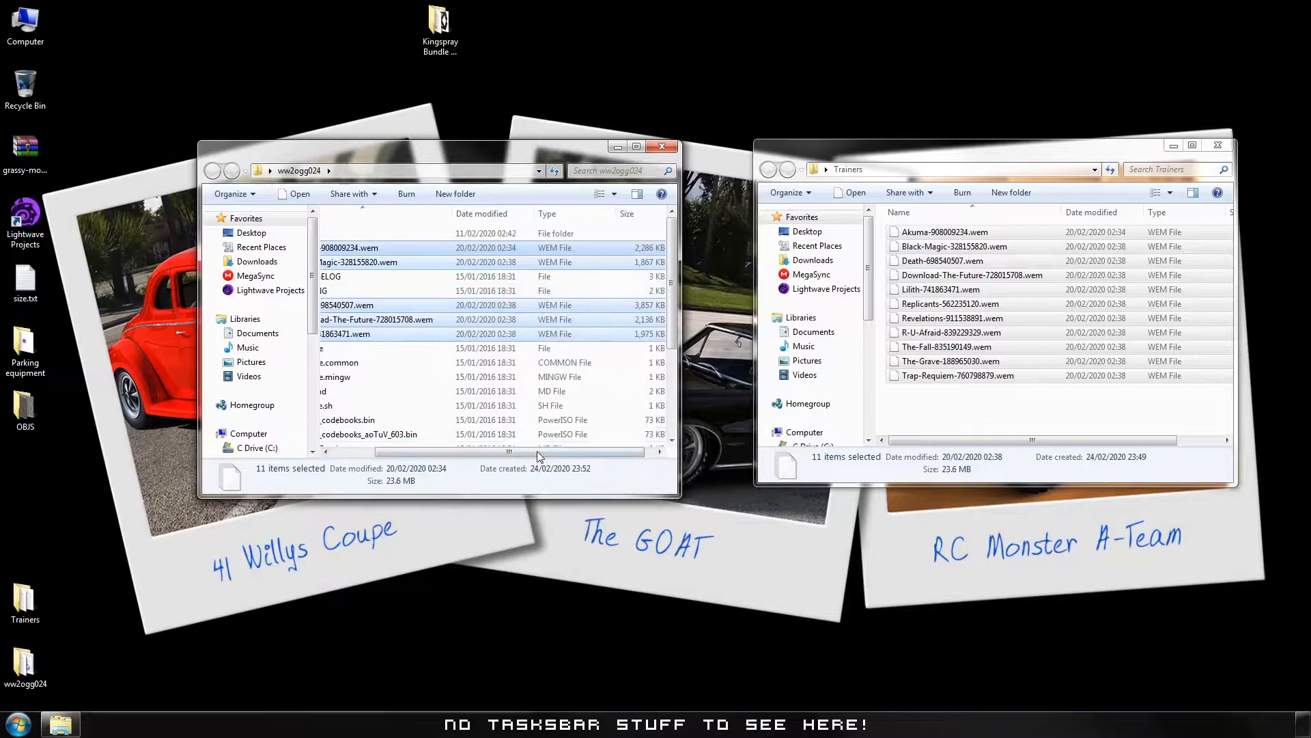
Sort the ww2ogg024 folder by file type and run Script.bat through to its end to convert the .wem songs to .ogg.
left_click(556, 213)
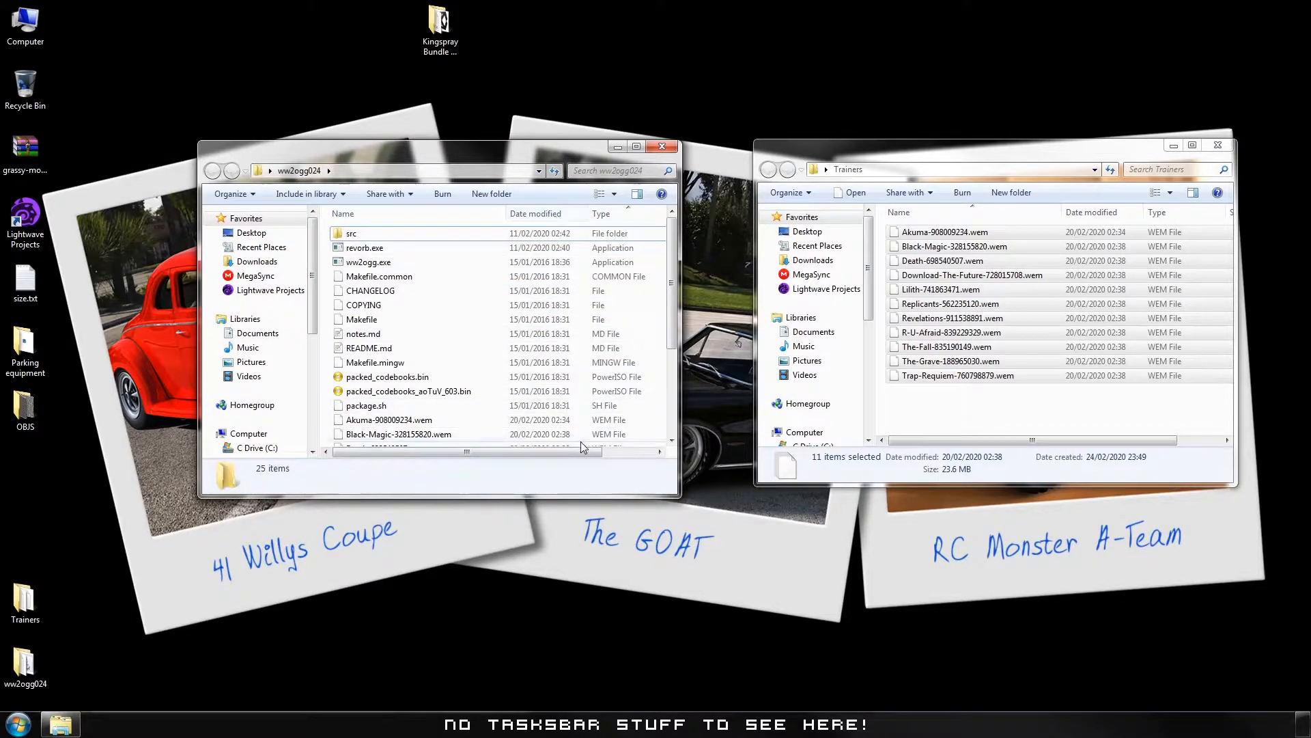
scroll(594, 311, "down", 3)
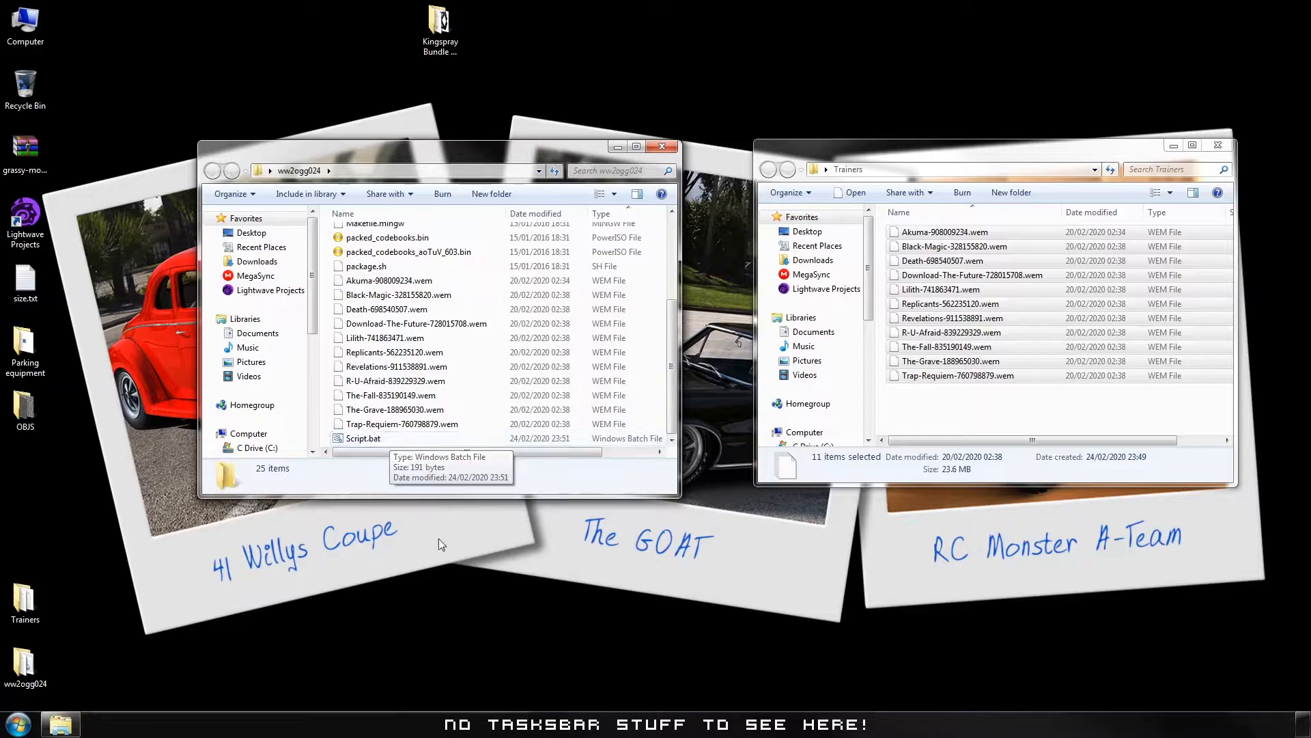
left_click_drag(460, 496, 461, 647)
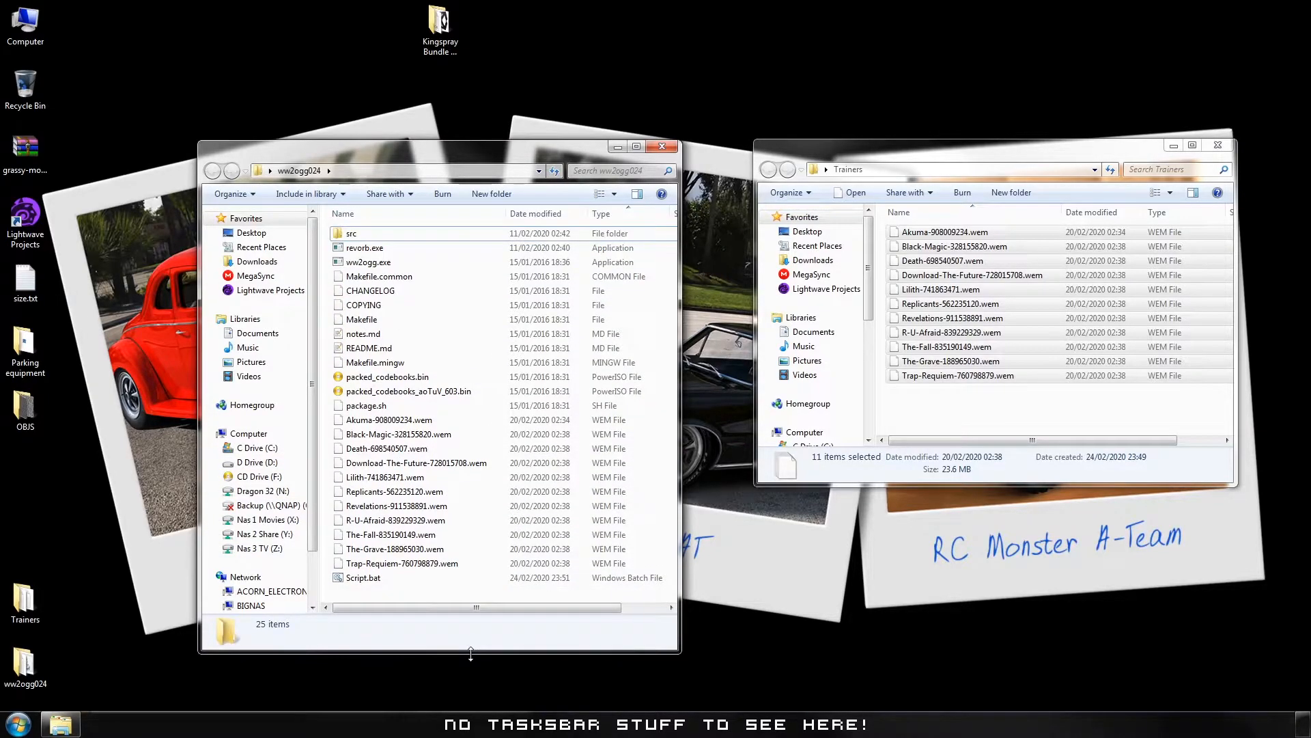
double_click(338, 579)
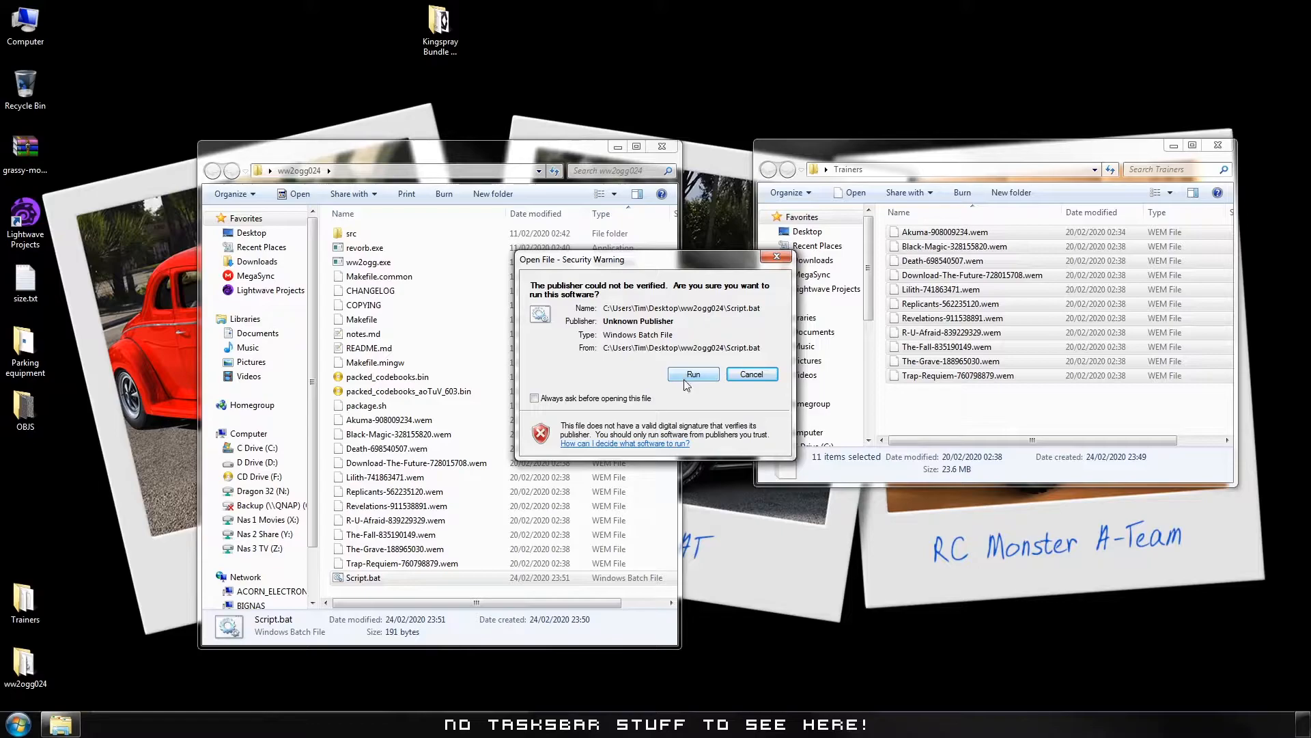
left_click(684, 375)
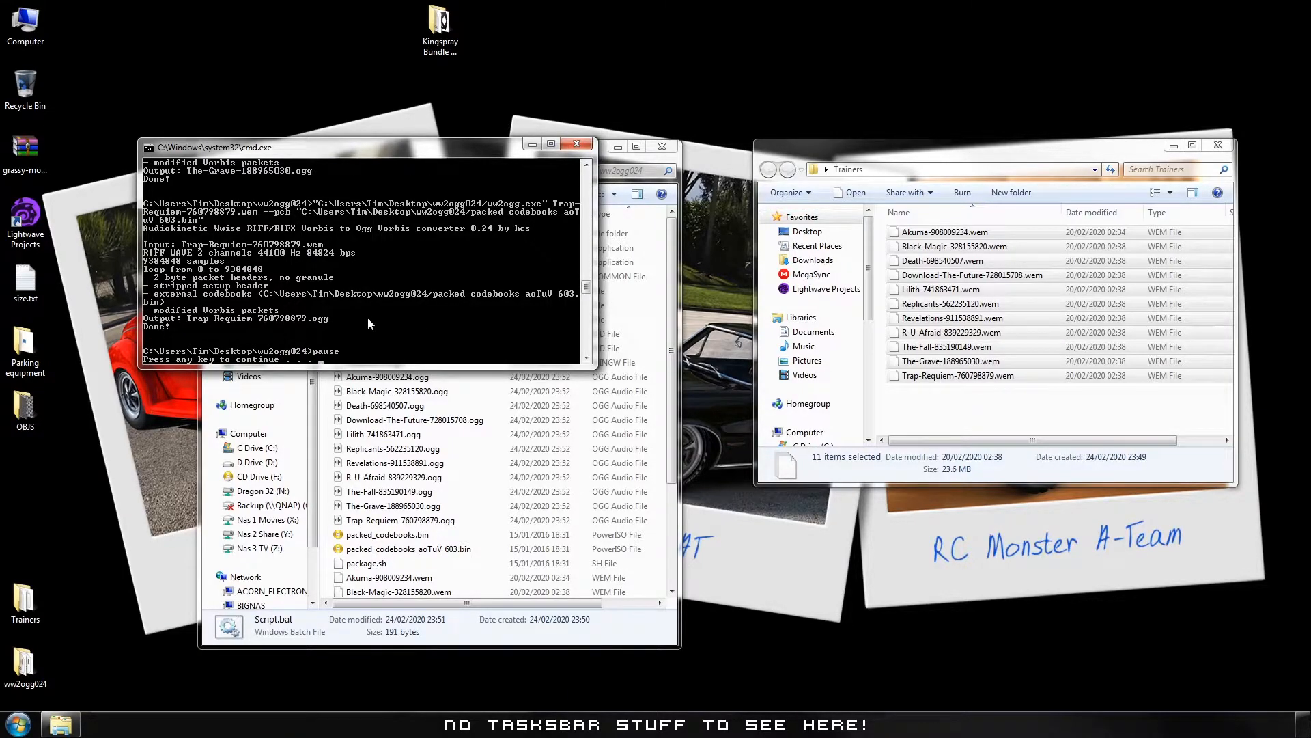
key("Return")
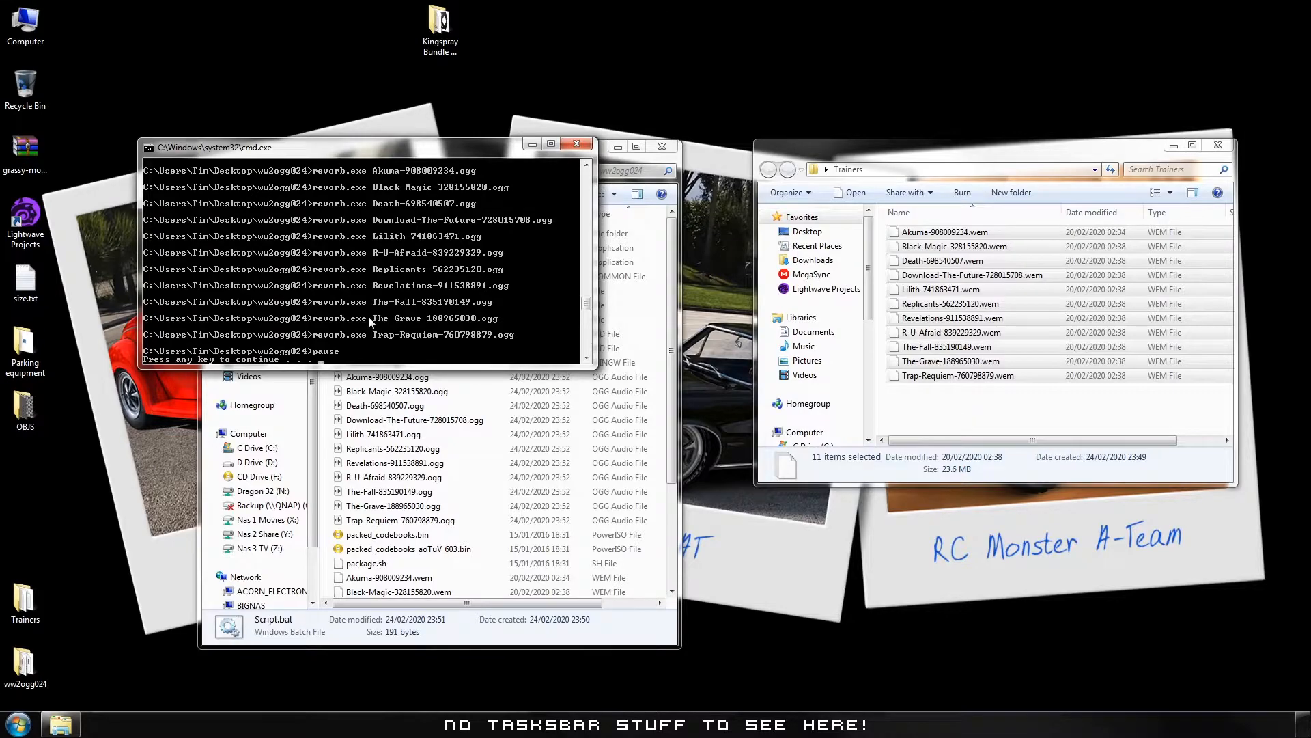
key("Return")
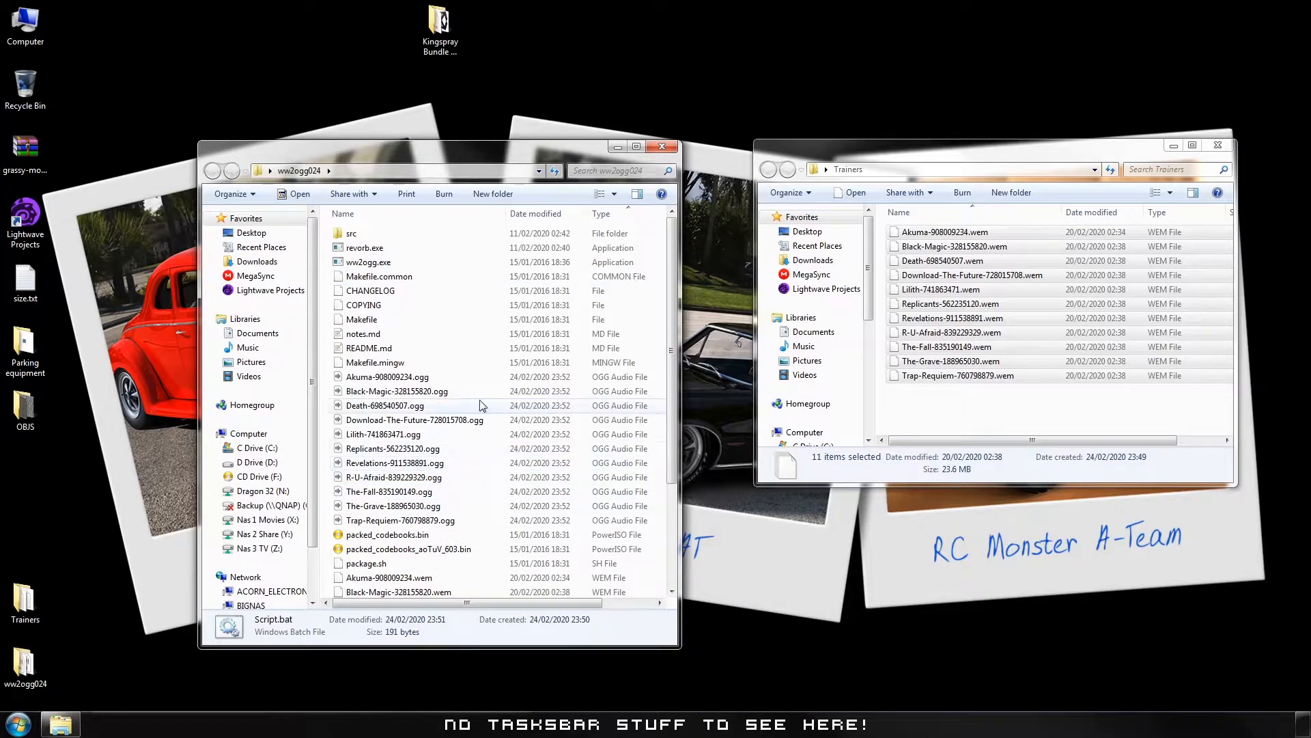
Move all the converted .ogg files from ww2ogg024 into the Trainers folder, then close the ww2ogg024 window.
left_click(382, 377)
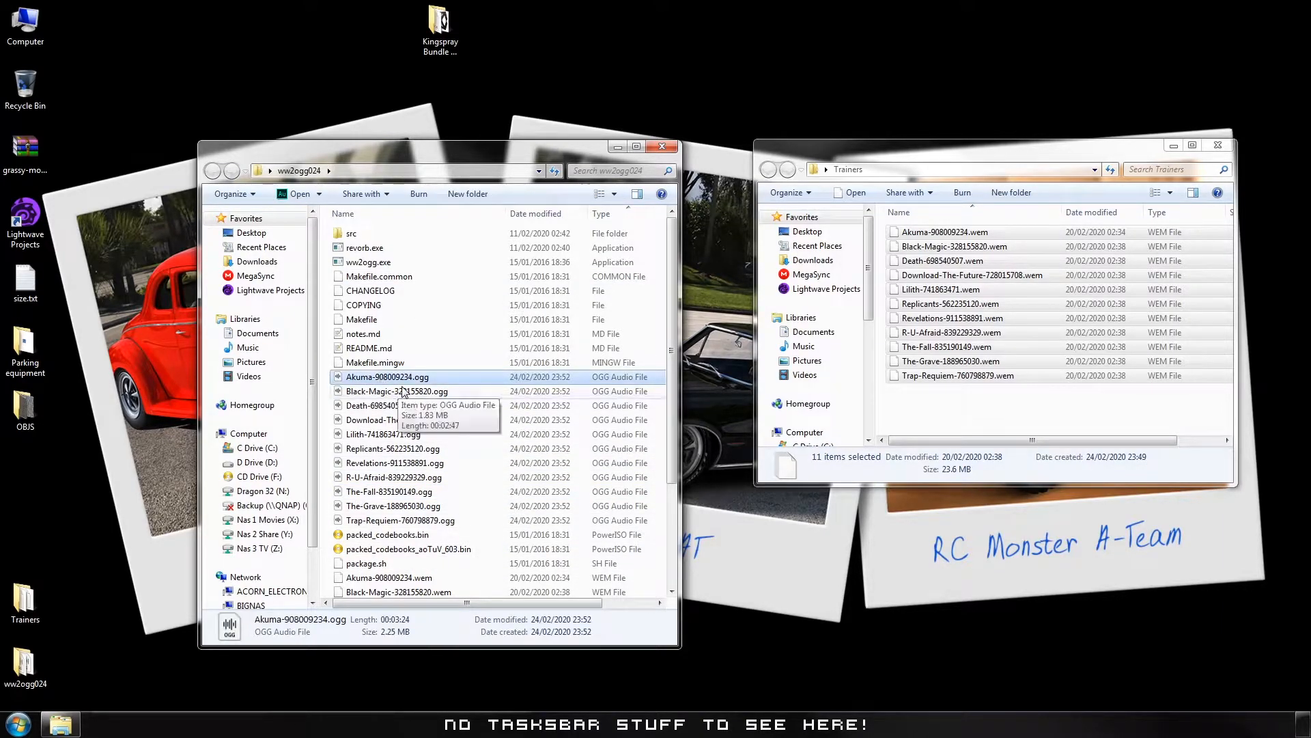
scroll(403, 423, "down", 1)
left_click(408, 489, "shift")
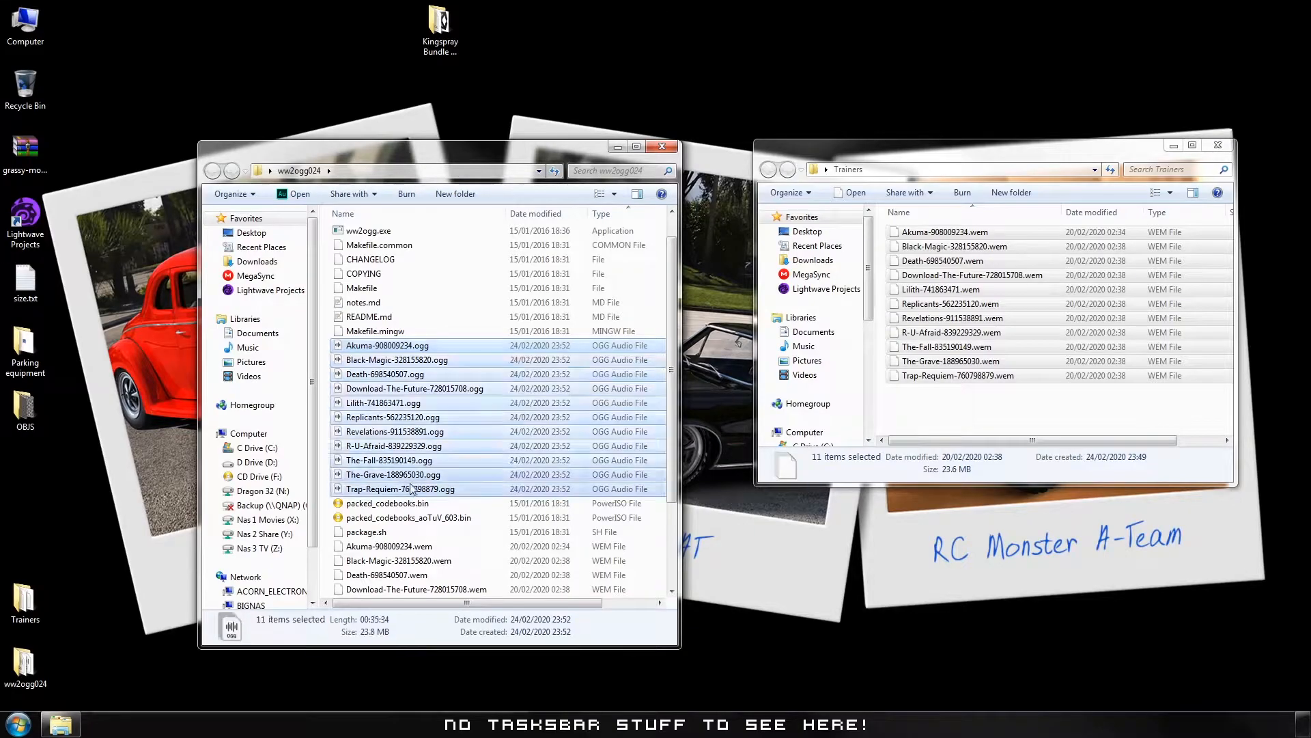
left_click_drag(410, 349, 918, 410)
left_click(964, 463)
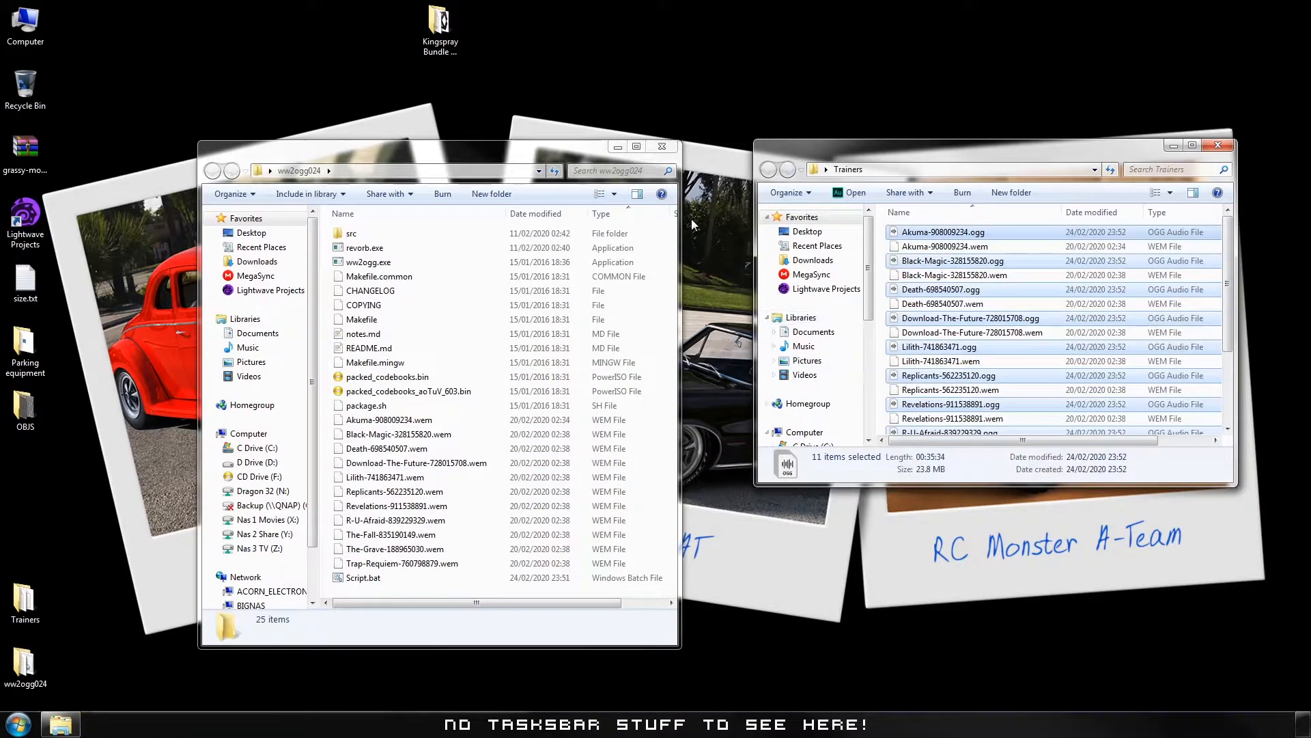
left_click(661, 147)
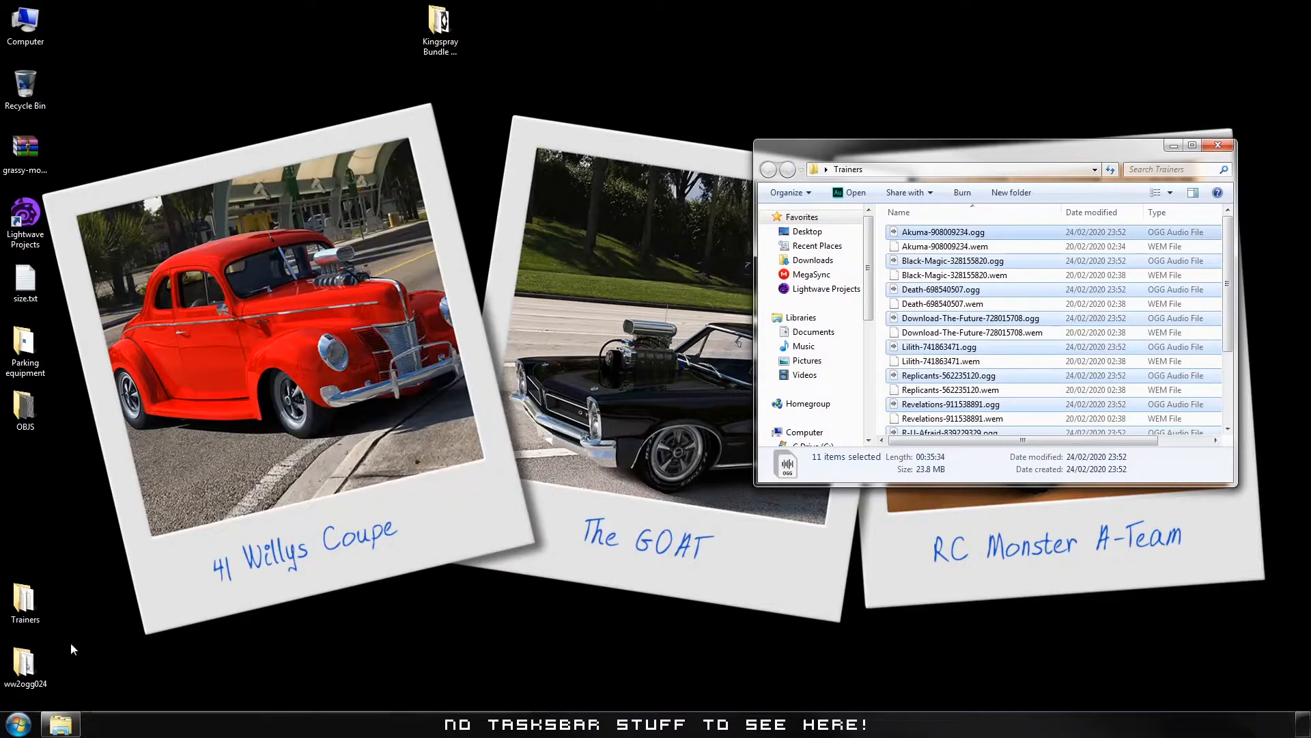
Sort the Trainers folder by file type and enlarge its window to fit all the .ogg and .wem files.
left_click(27, 666)
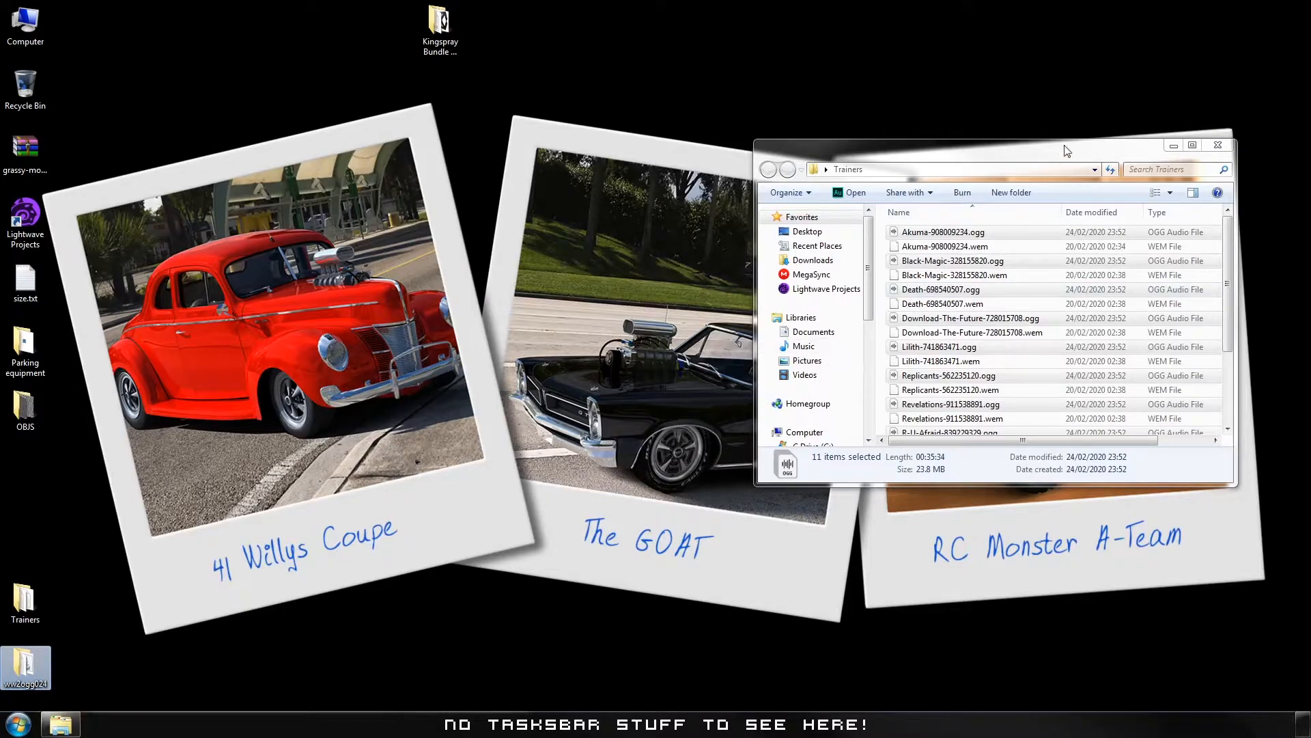
left_click(1159, 212)
left_click_drag(1142, 156, 1036, 74)
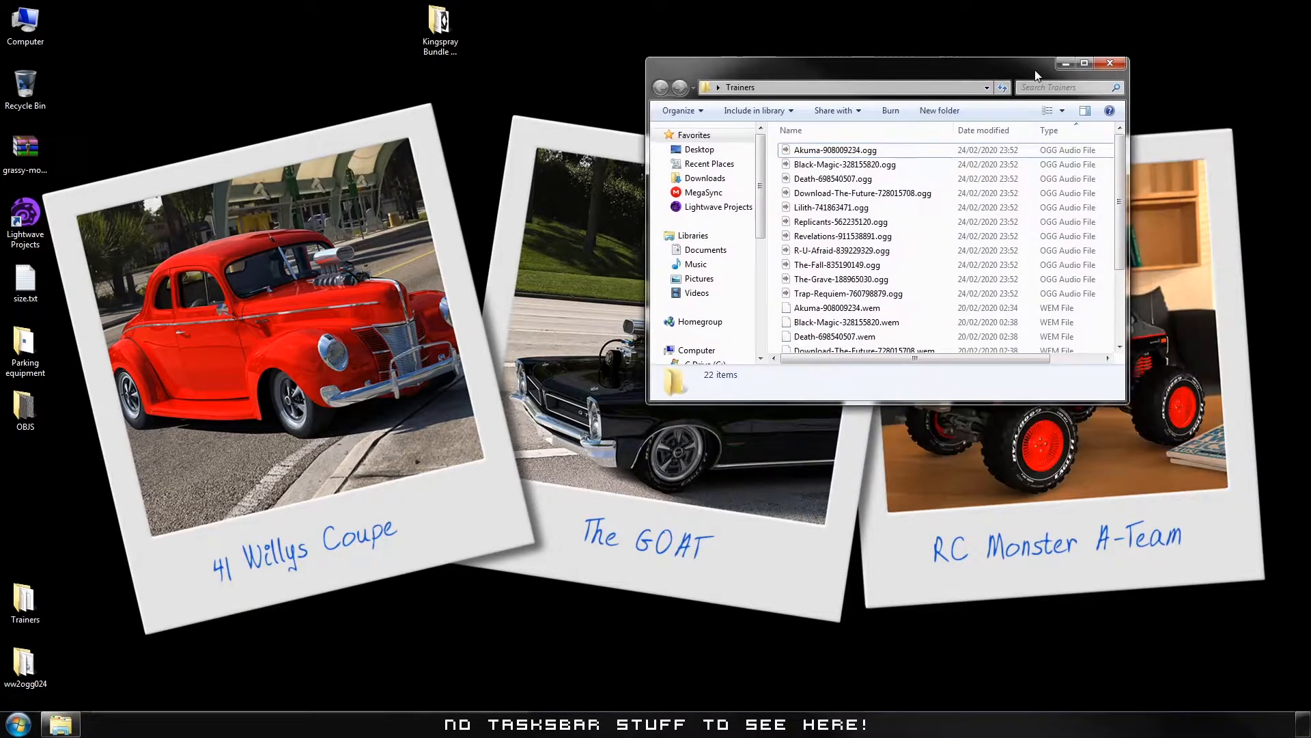
left_click_drag(1036, 401, 1038, 608)
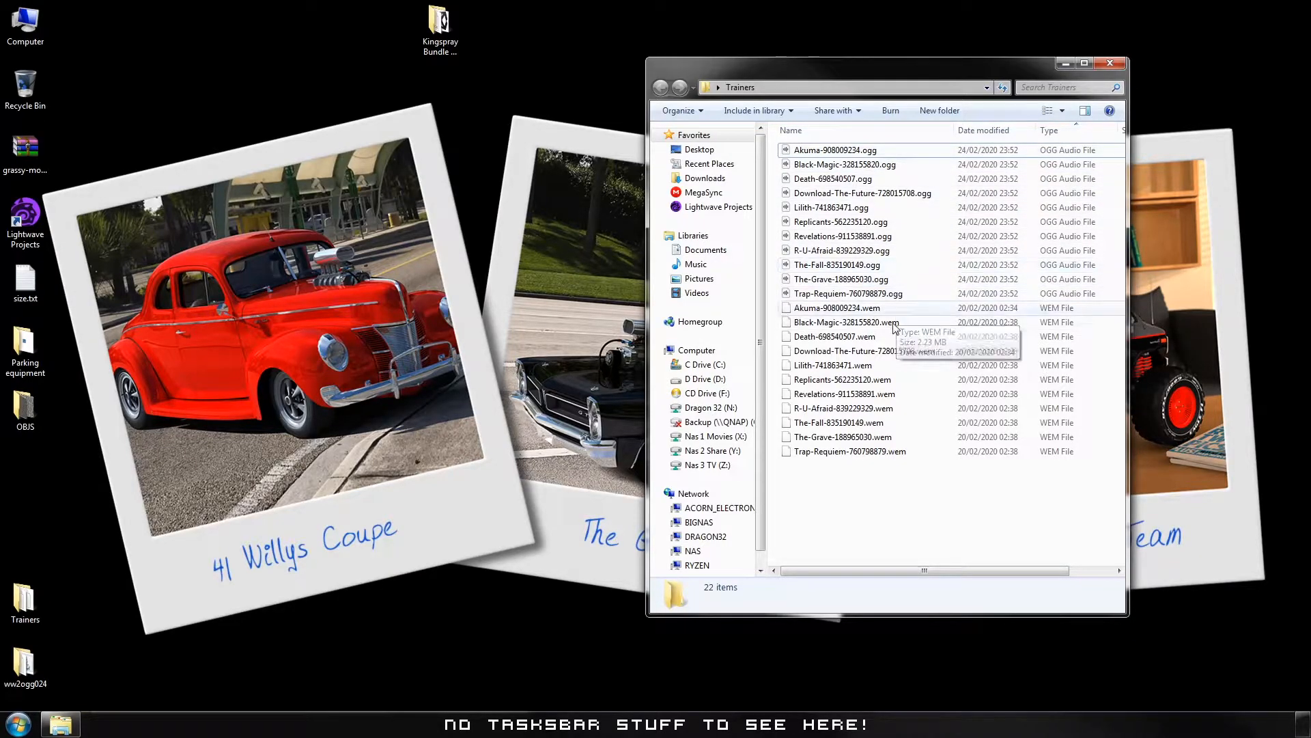
Delete the ww2ogg024 folder from the desktop, sending it to the Recycle Bin.
left_click(26, 671)
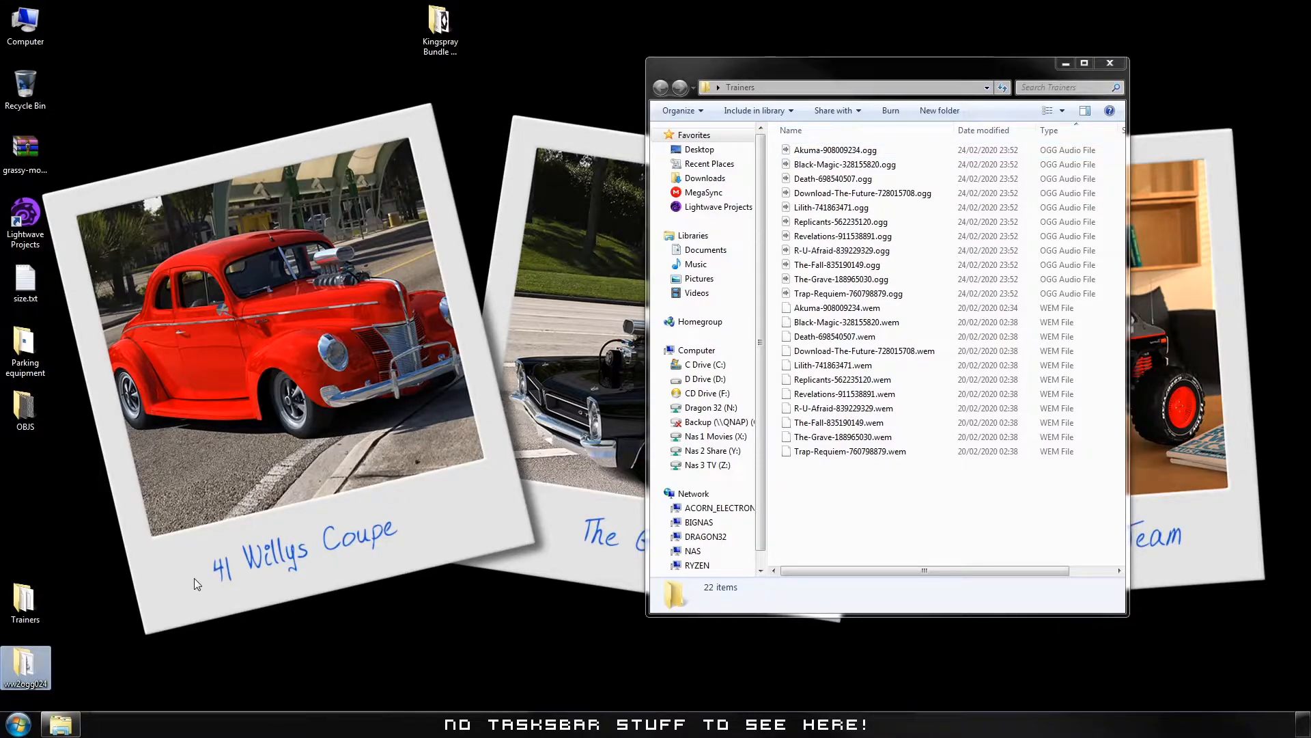
key("Delete")
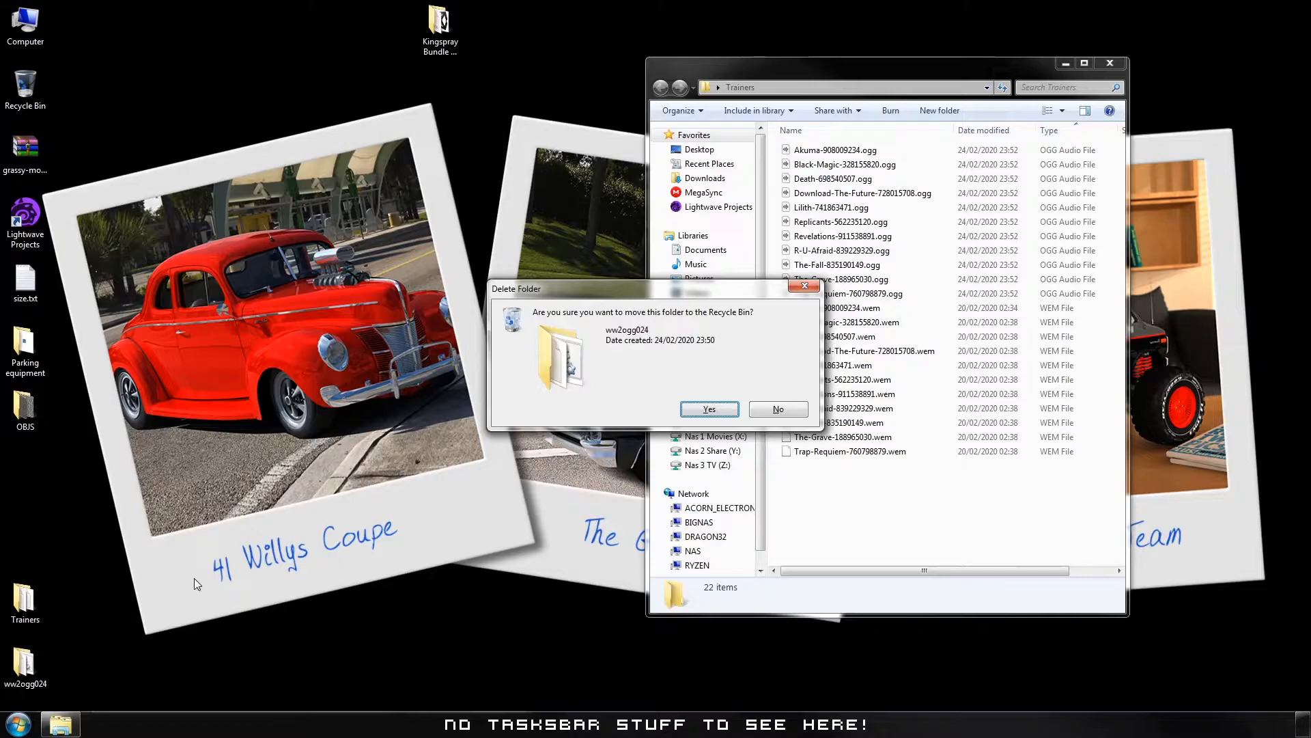
key("Return")
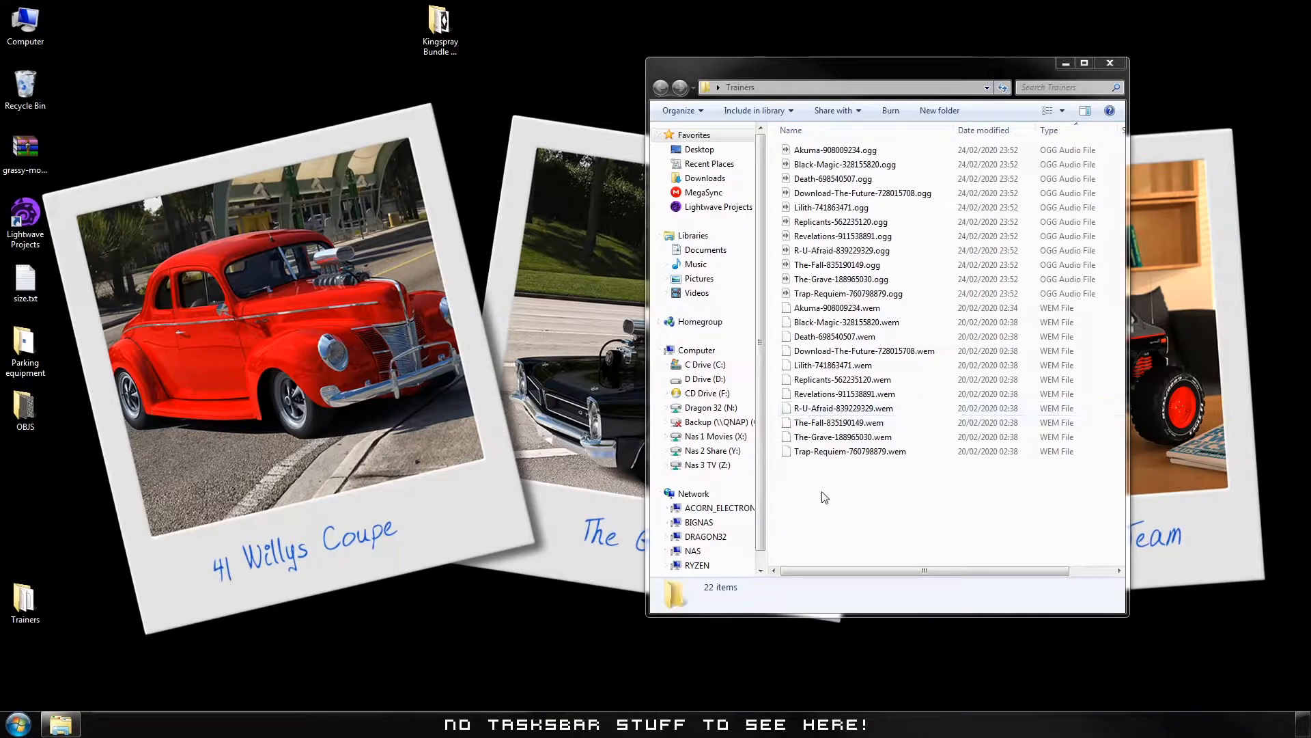
Highlight the .wem files in Trainers, clear the selection and move the folder window aside.
left_click_drag(824, 497, 895, 310)
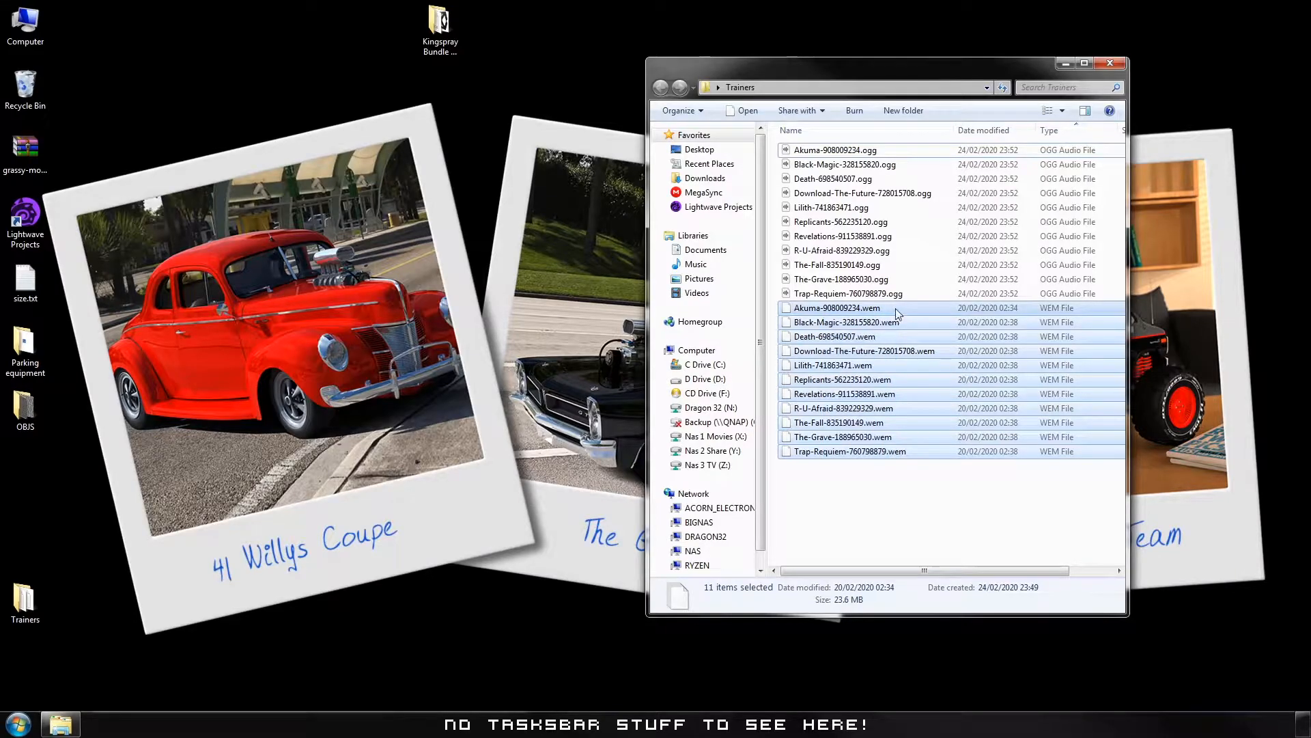
left_click(877, 476)
left_click_drag(925, 64, 1082, 47)
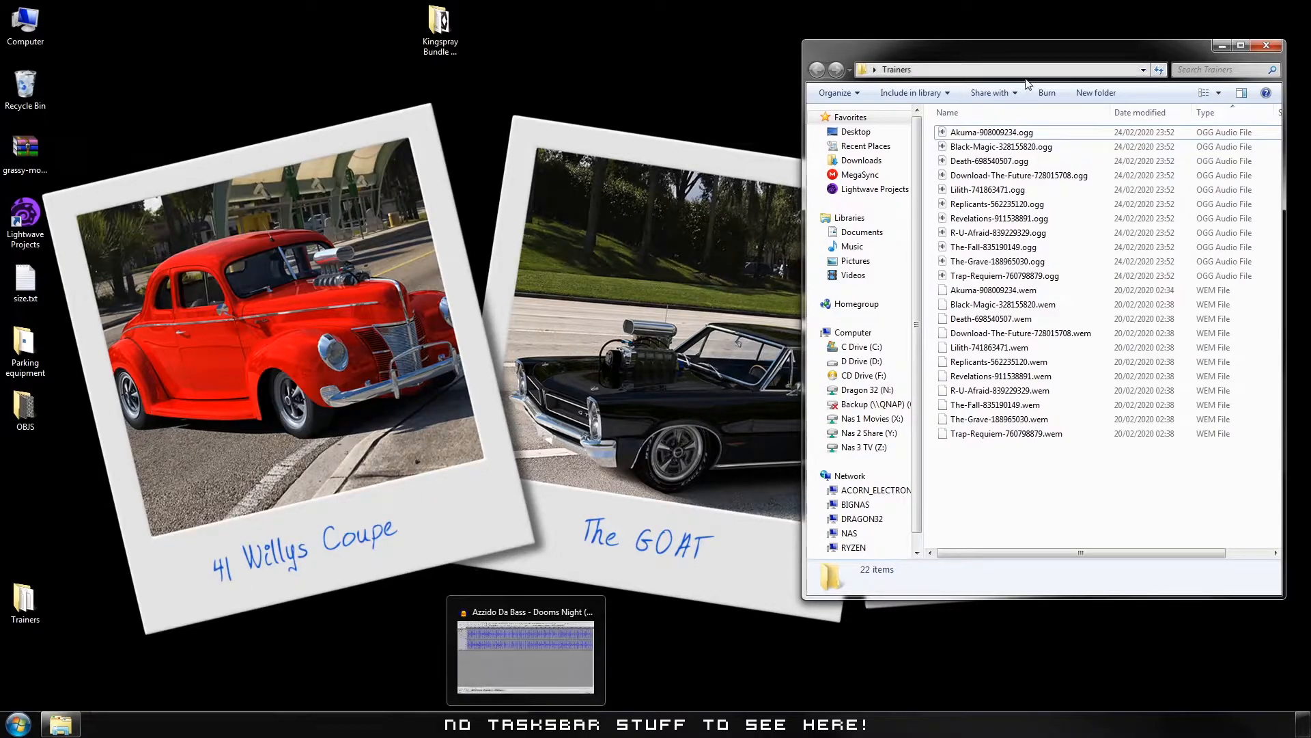
Switch to Audacity, run Beat Finder on the Dooms Night track with the preset threshold, and play back its opening seconds.
left_click(530, 724)
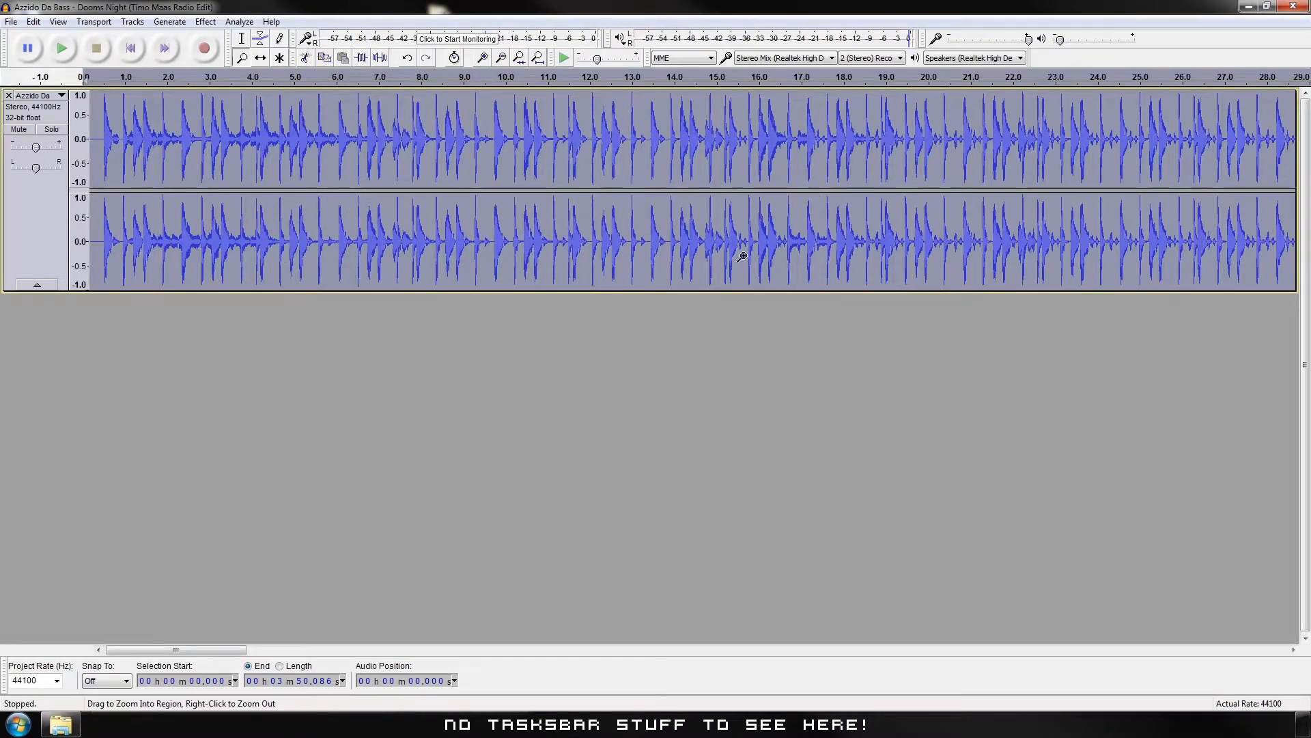
left_click(246, 25)
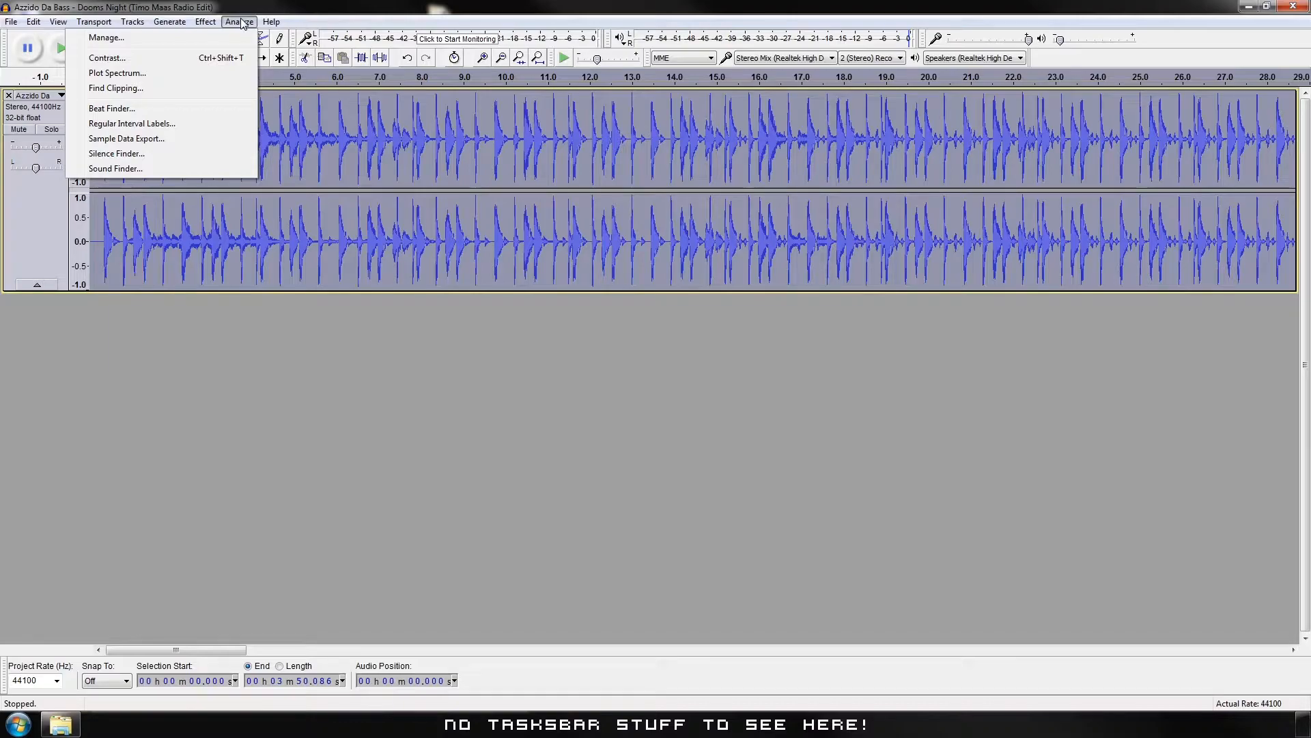
left_click(111, 109)
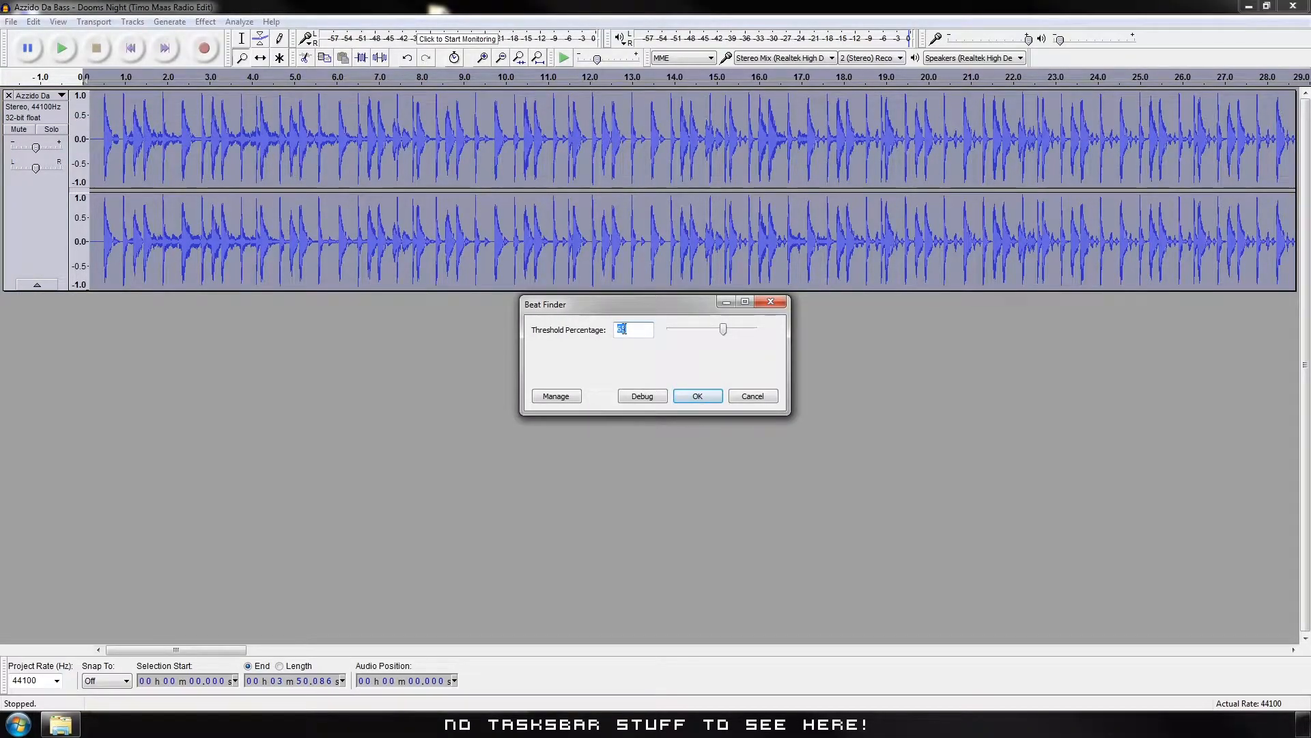
left_click(710, 400)
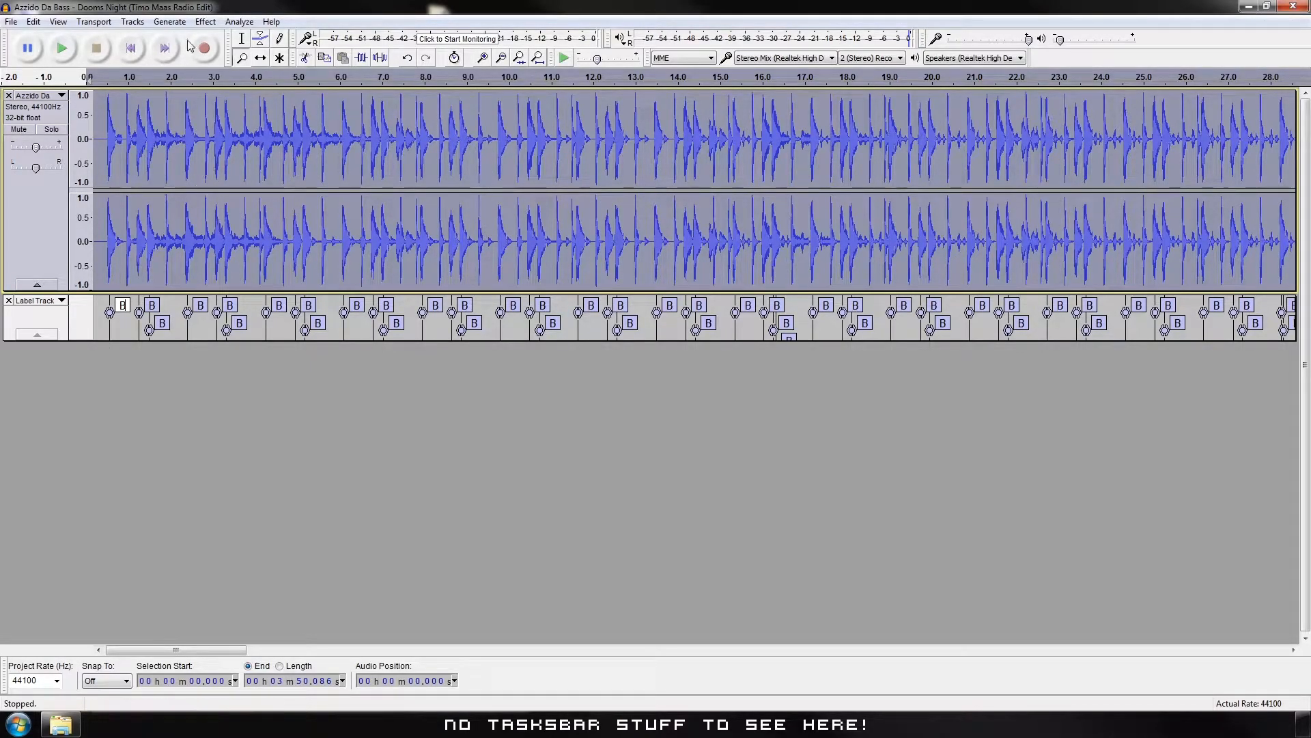
key("space")
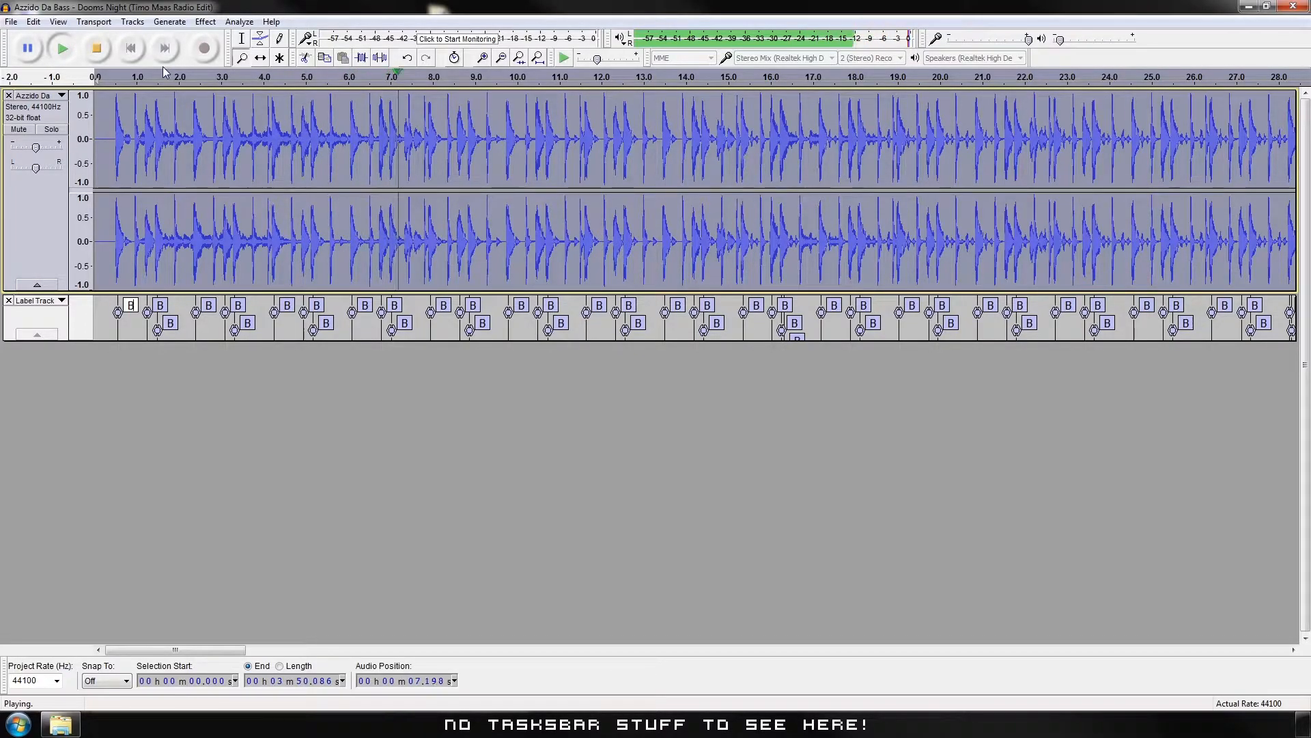
key("space")
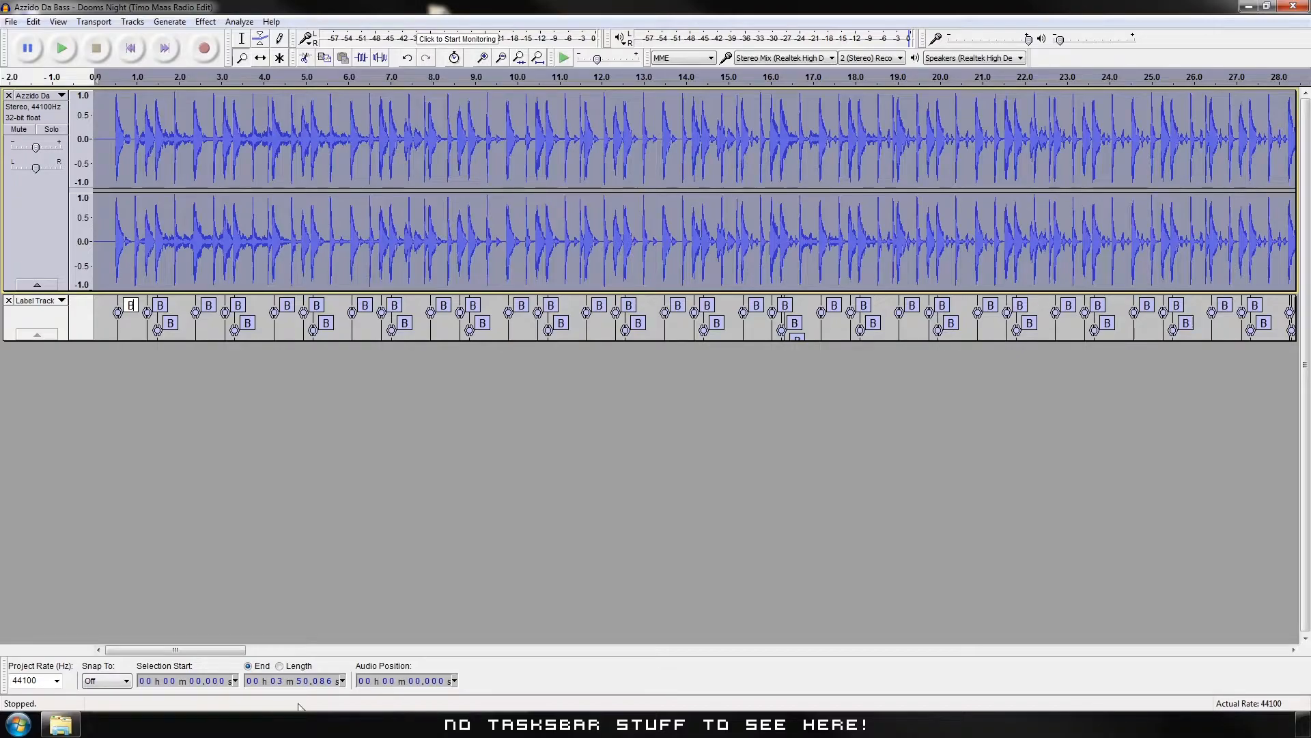
Import The-Grave-188965030.ogg from the Trainers folder into the Audacity project as a second audio track, then minimize the folder window.
mouse_move(60, 724)
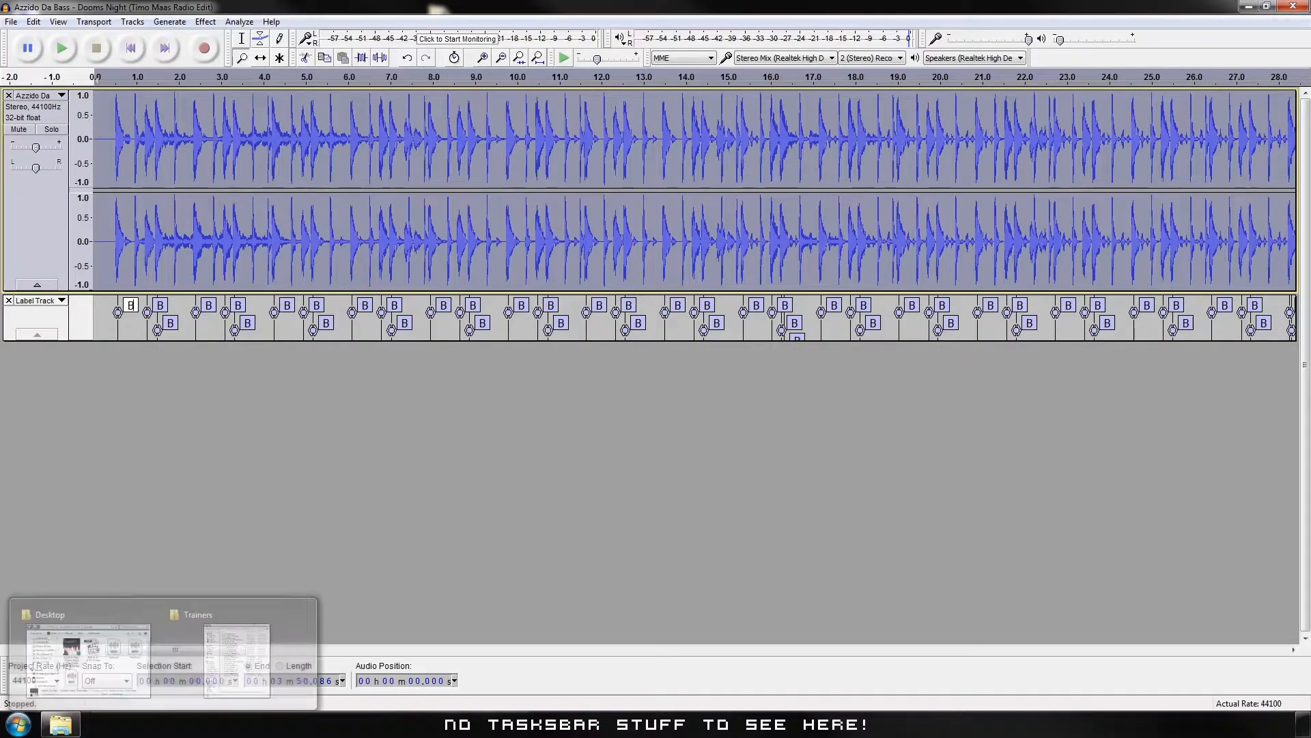
left_click(237, 607)
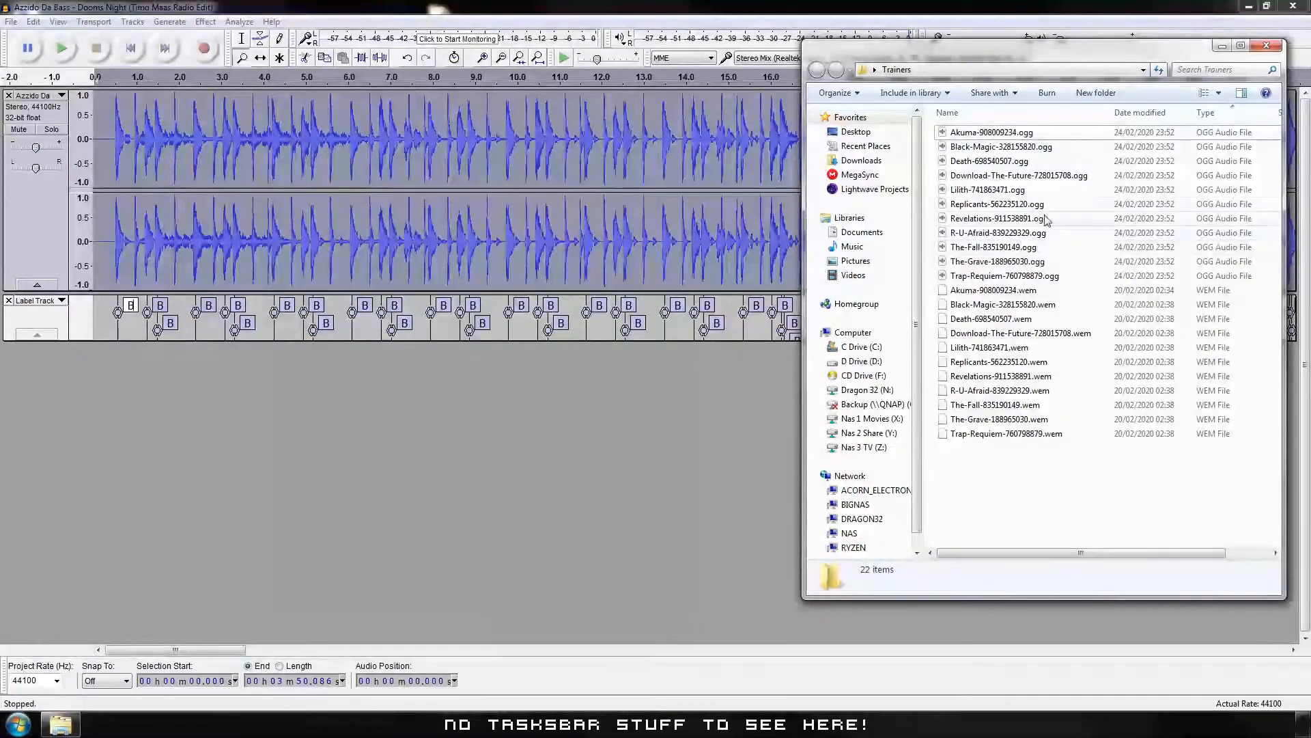
left_click(1002, 263)
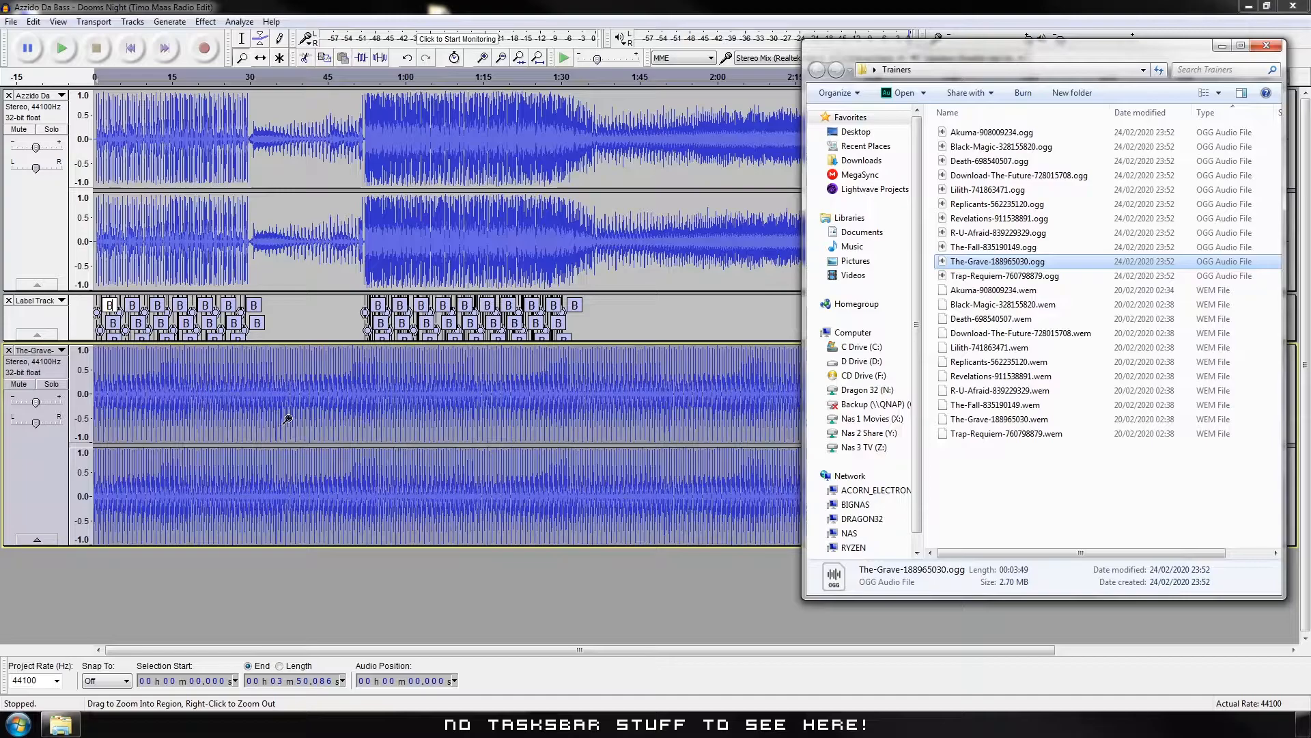
left_click(1219, 44)
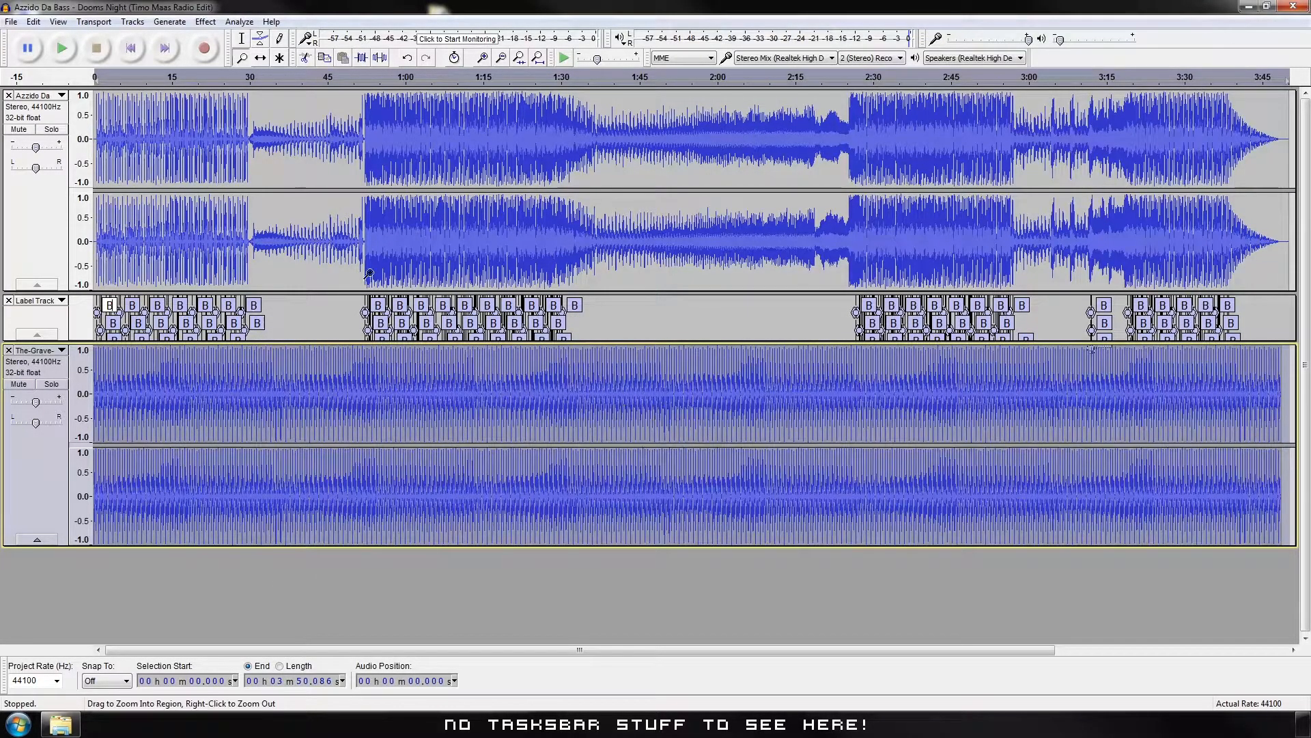
Shift the Dooms Night track about 0.3 seconds earlier against The-Grave track and delete the beat label track.
left_click(96, 252)
left_click(96, 252)
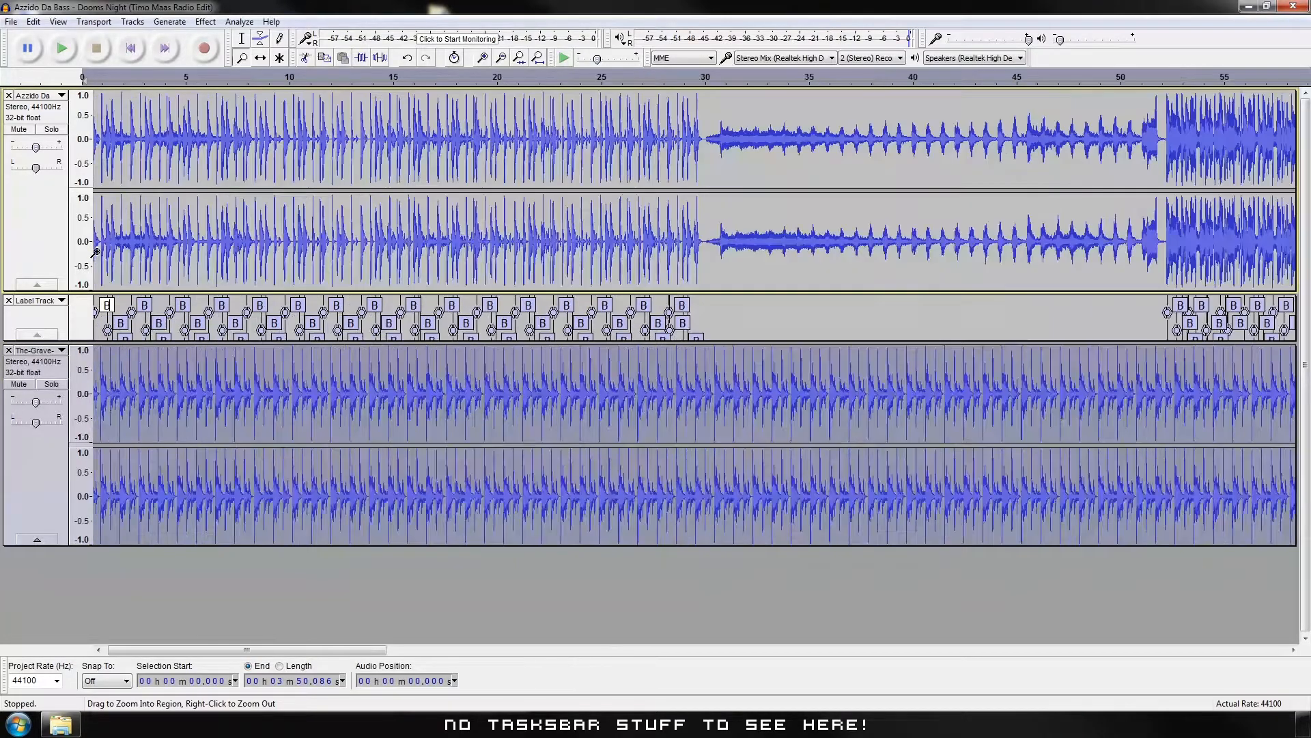
left_click(96, 252)
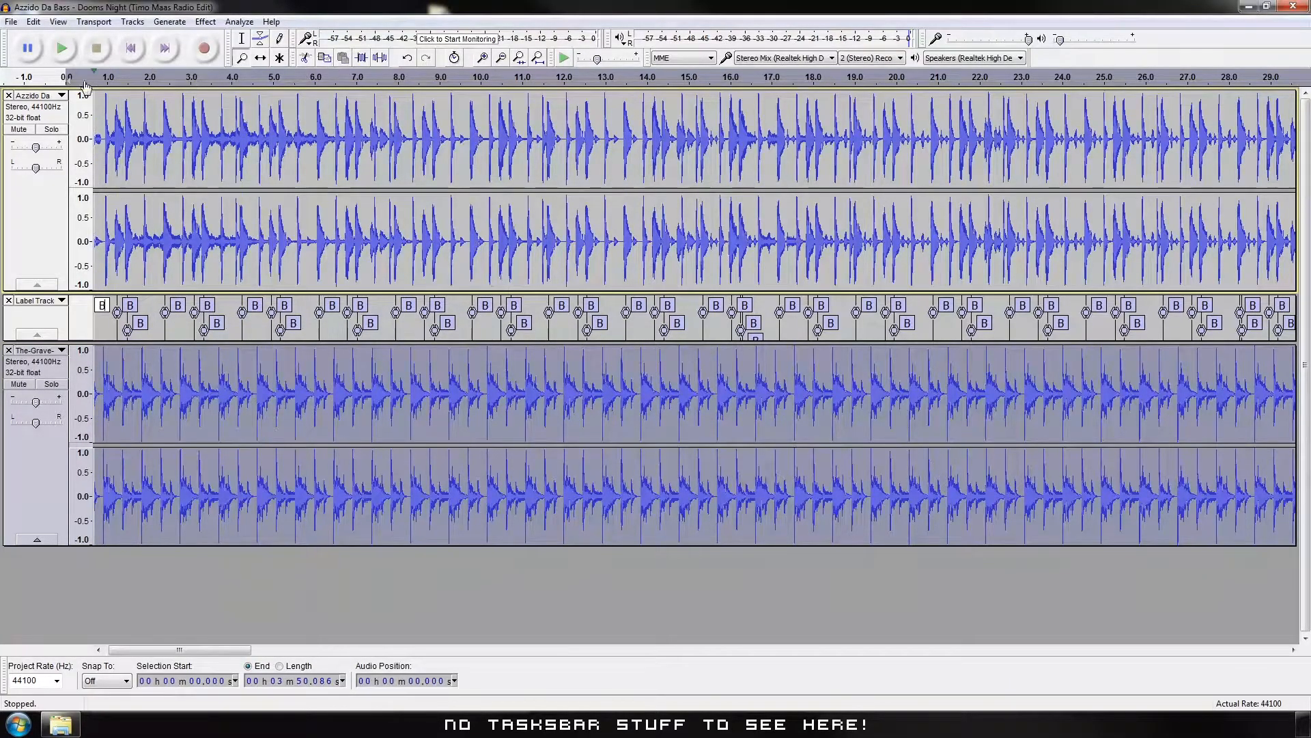
left_click(130, 48)
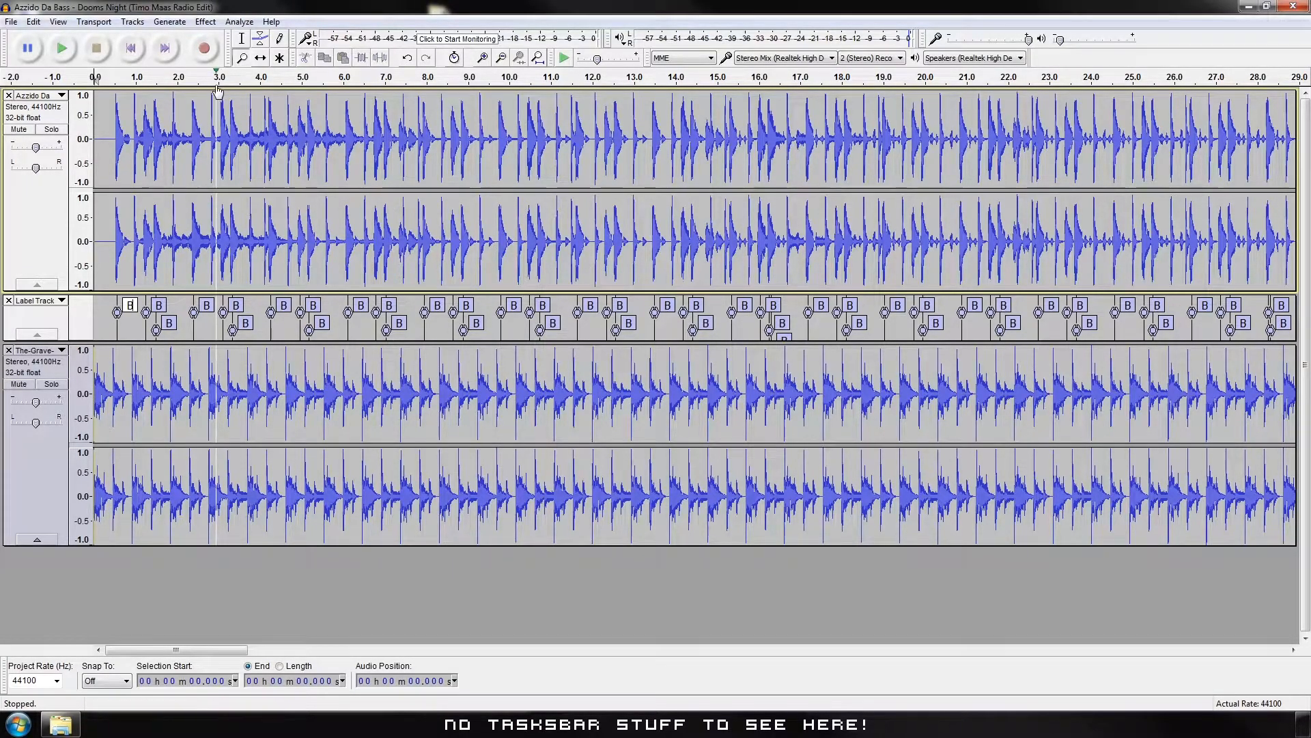
left_click(263, 61)
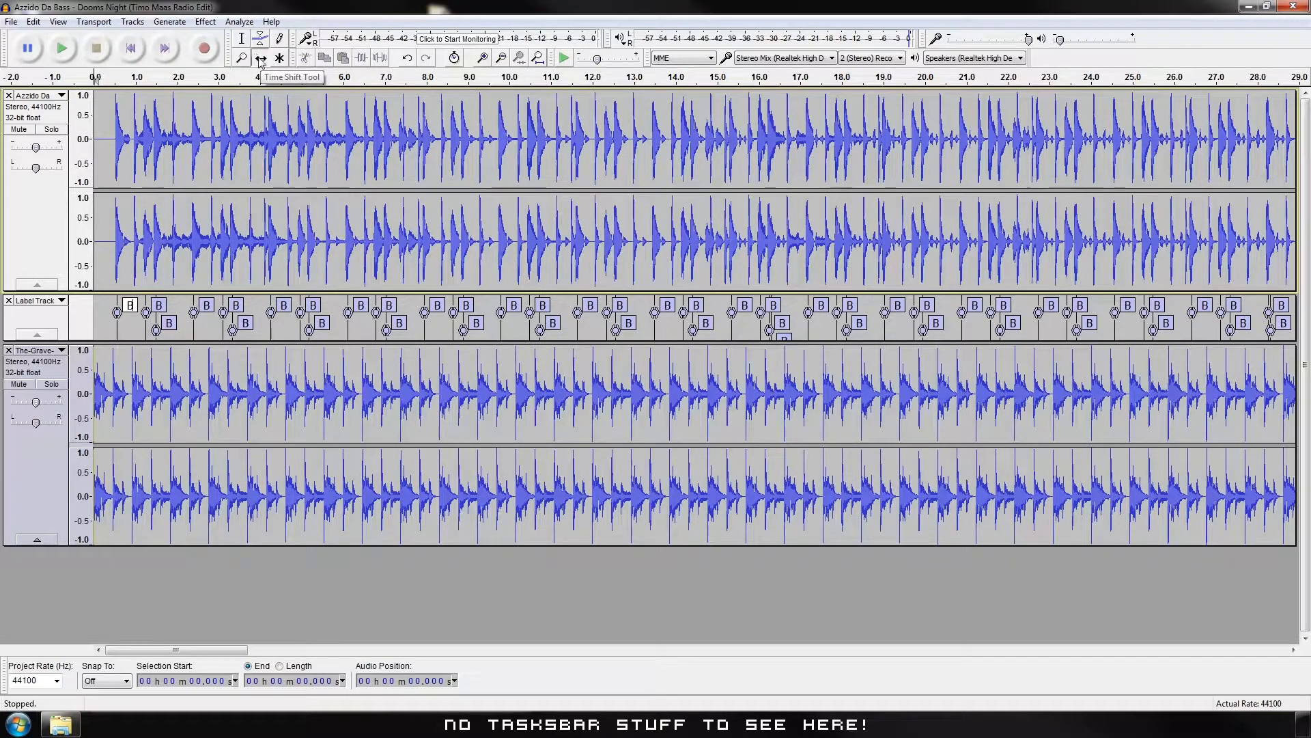
left_click_drag(282, 147, 269, 147)
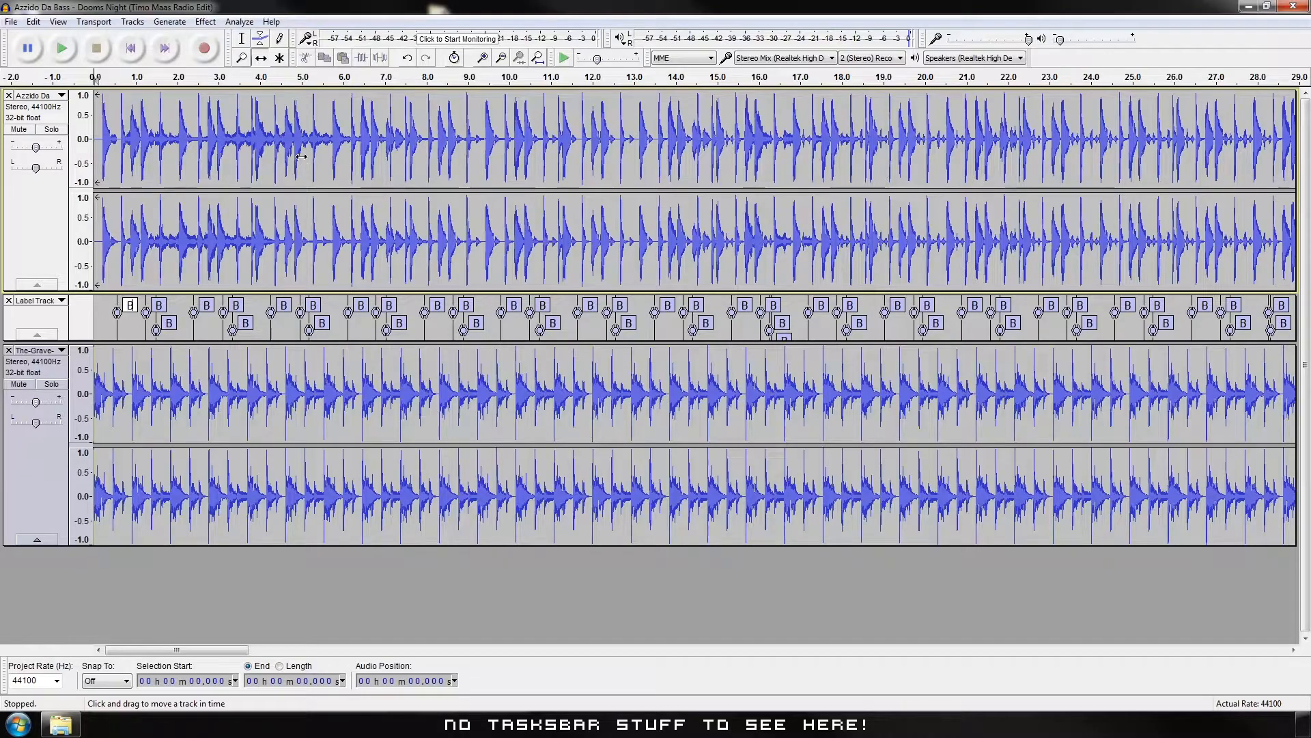
left_click(8, 300)
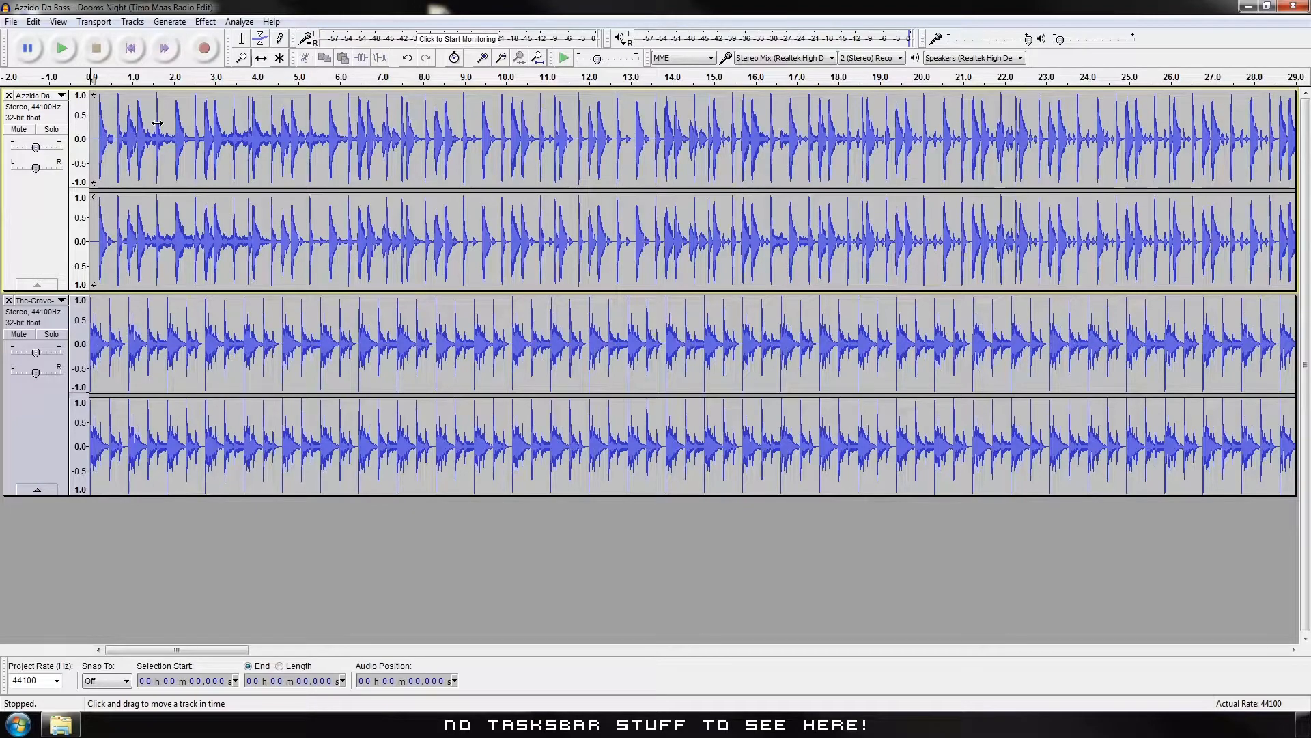
Shift the Dooms Night track about 0.2 seconds earlier and play The-Grave alone with Dooms Night temporarily muted.
left_click_drag(157, 122, 150, 122)
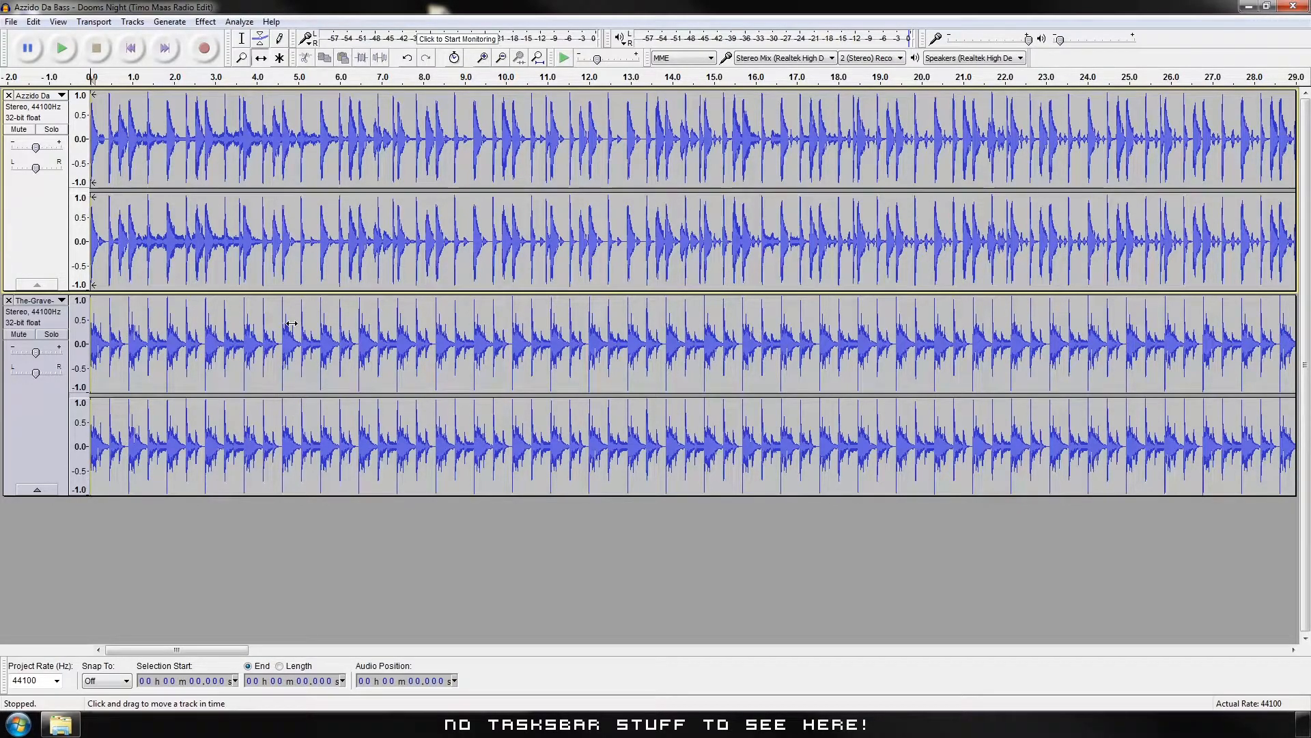
left_click(19, 130)
key("space")
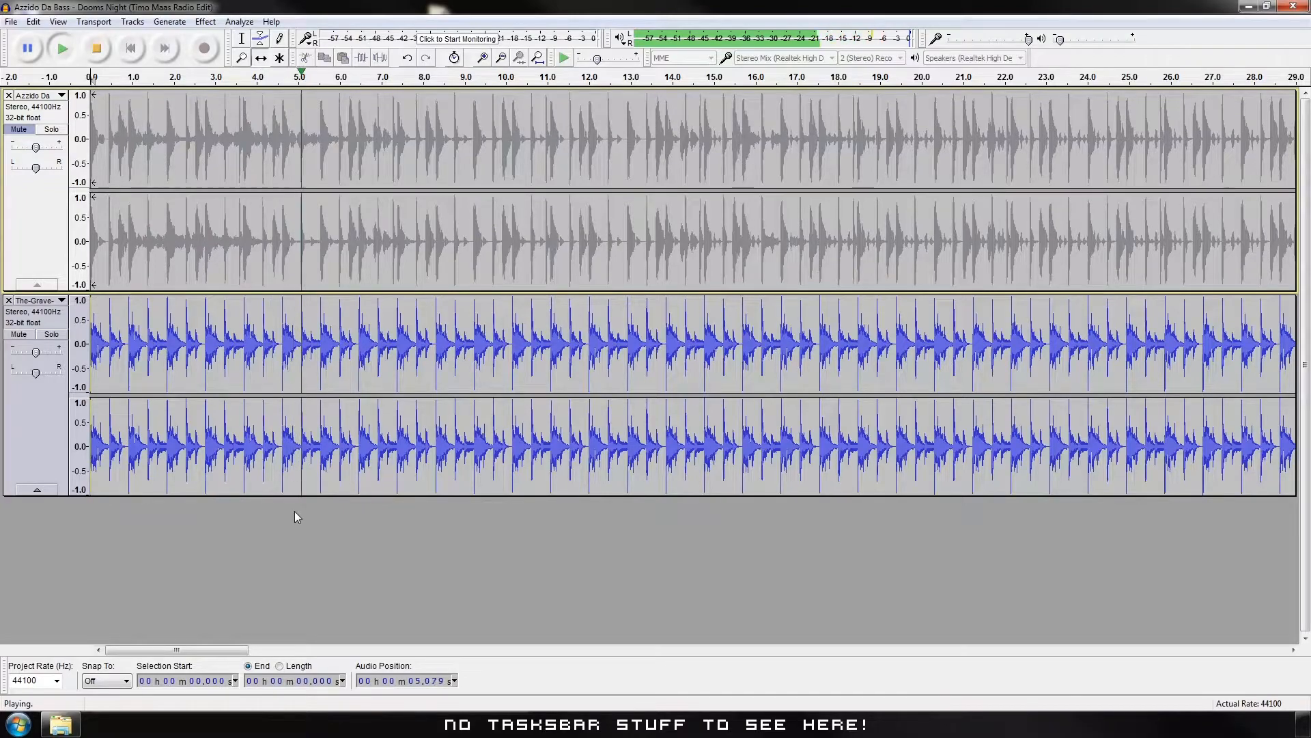
key("space")
left_click(18, 129)
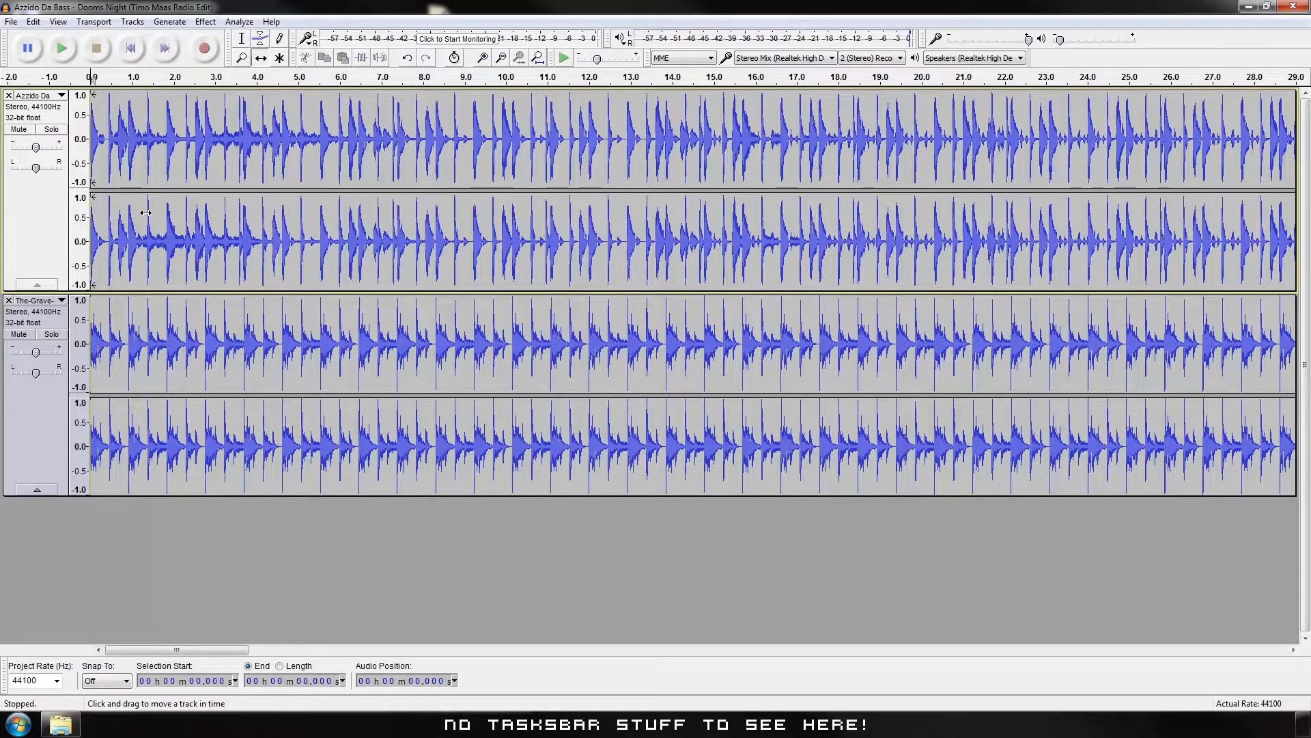
Offset the Dooms Night track about 0.2 seconds later in two small shifts, playing both tracks together after each one.
left_click_drag(145, 216, 151, 215)
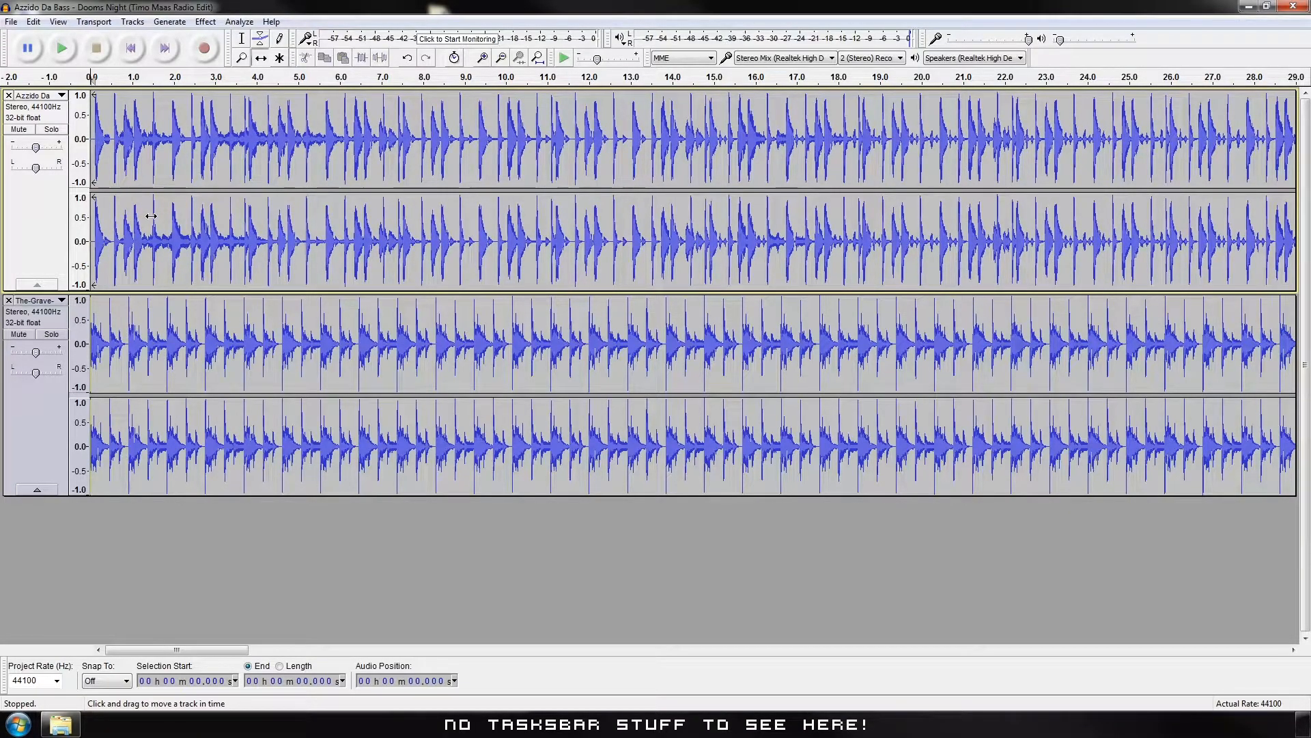
key("space")
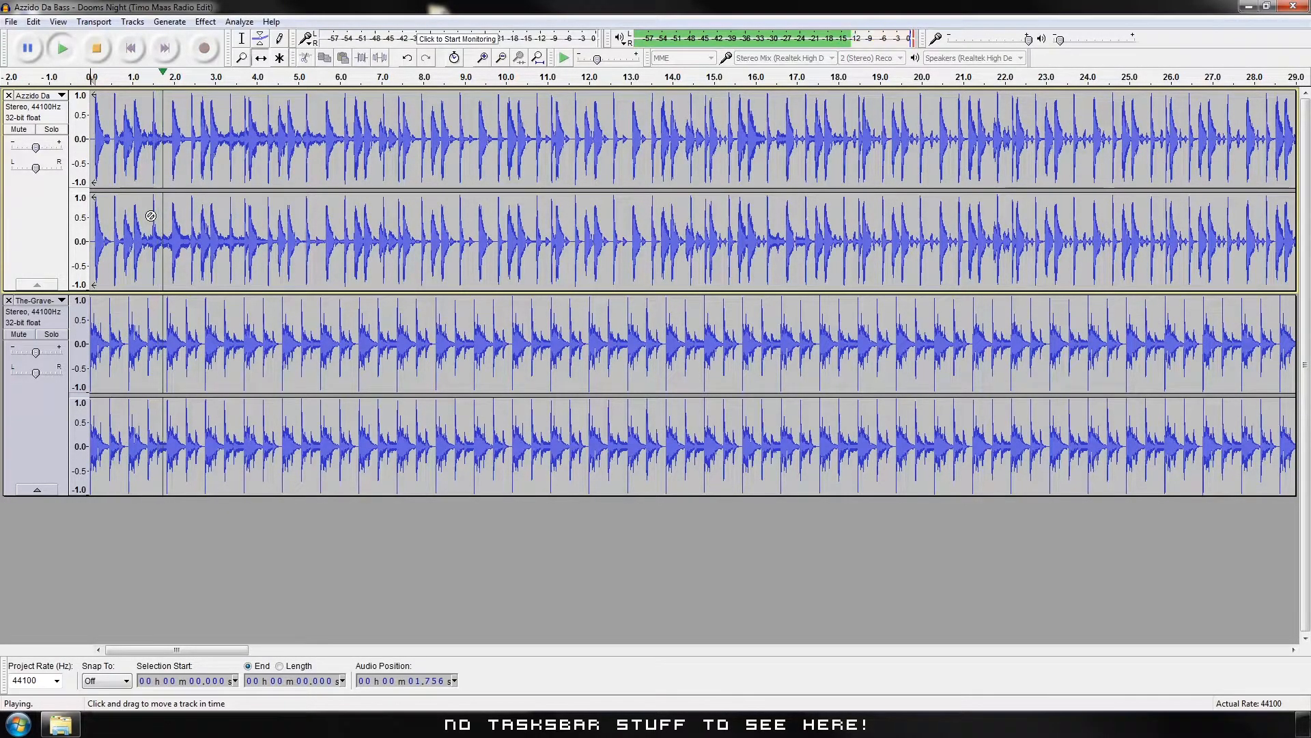
key("space")
left_click_drag(154, 233, 160, 235)
key("space")
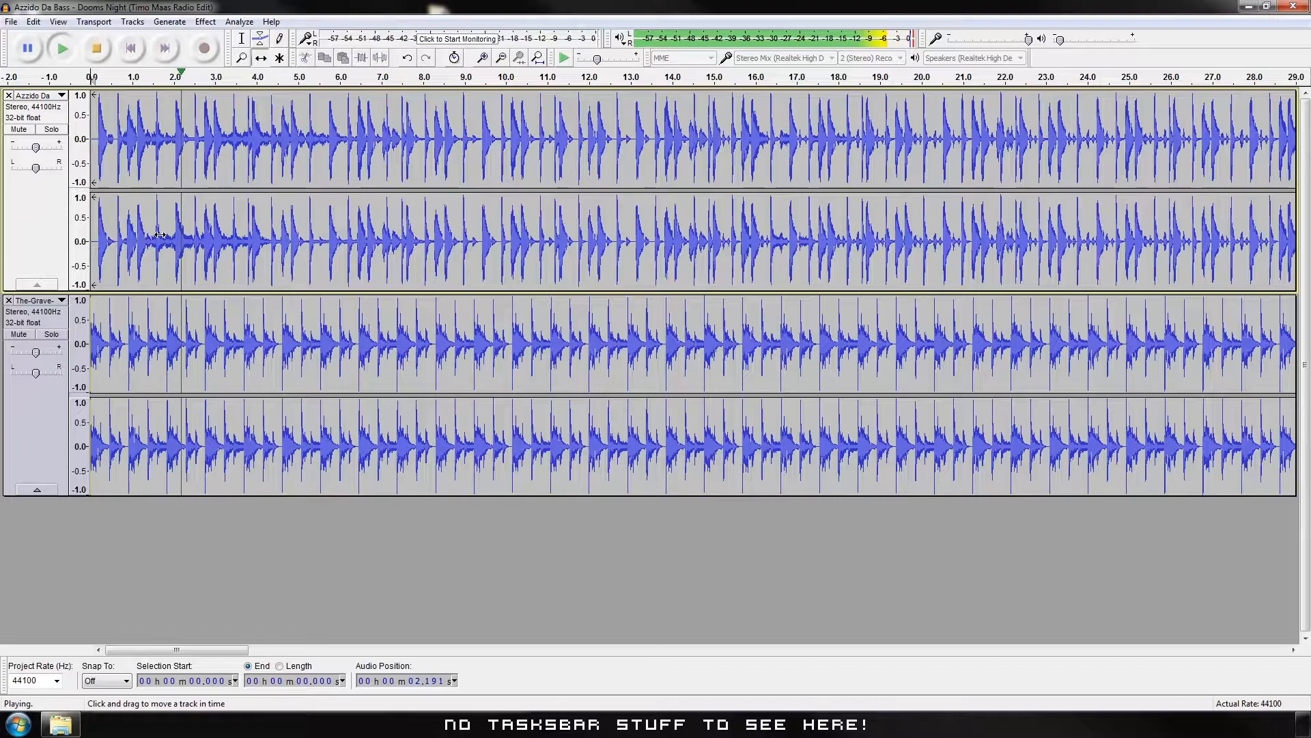
key("space")
Shift the Dooms Night track about 0.2 seconds back so its beats line up with The-Grave, and play both tracks to check.
left_click_drag(205, 241, 196, 242)
key("space")
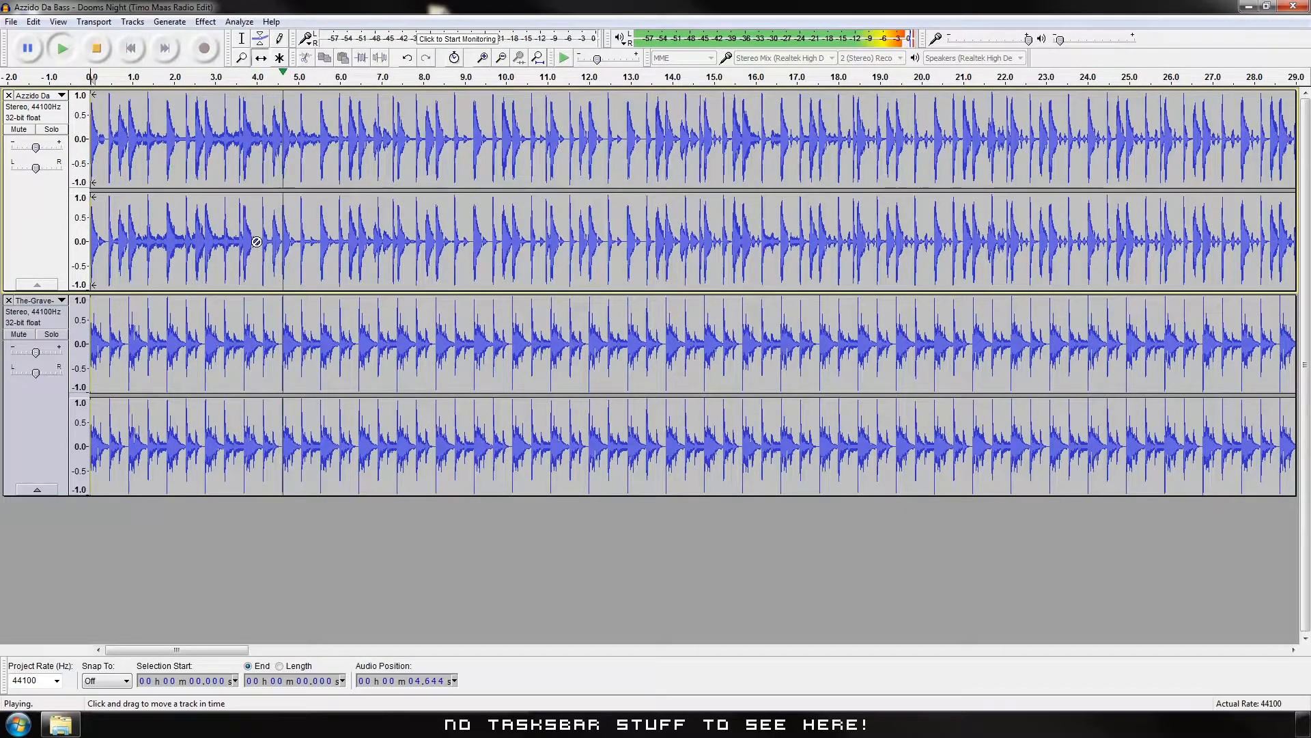
key("space")
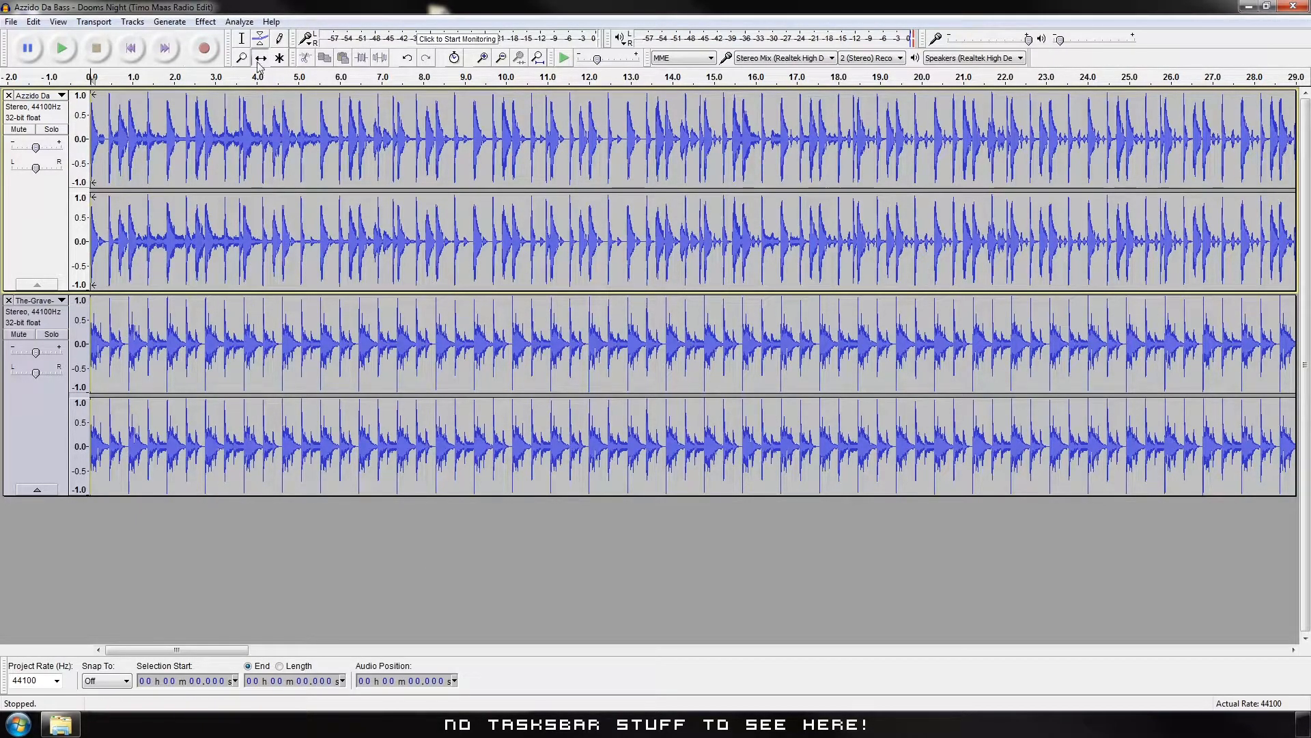
Examine the ends of the Dooms Night and The-Grave tracks to compare where they finish.
left_click(60, 23)
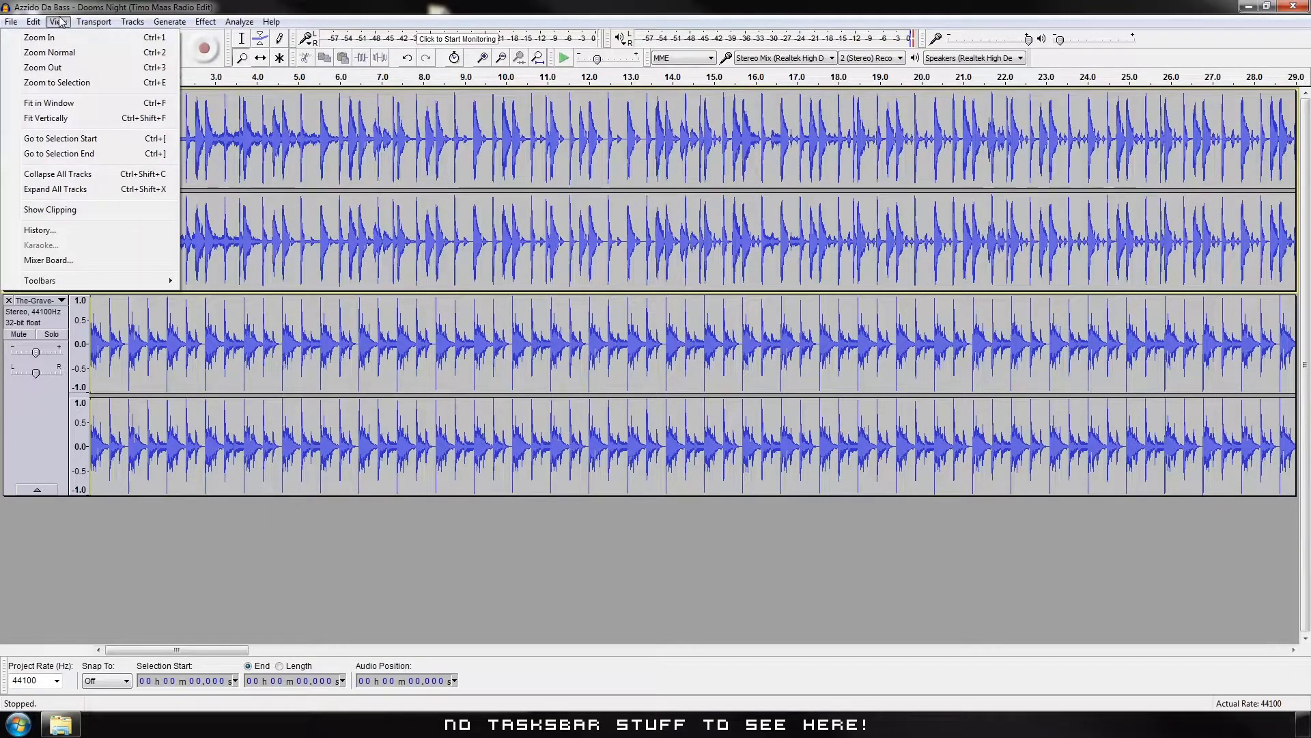
left_click(74, 82)
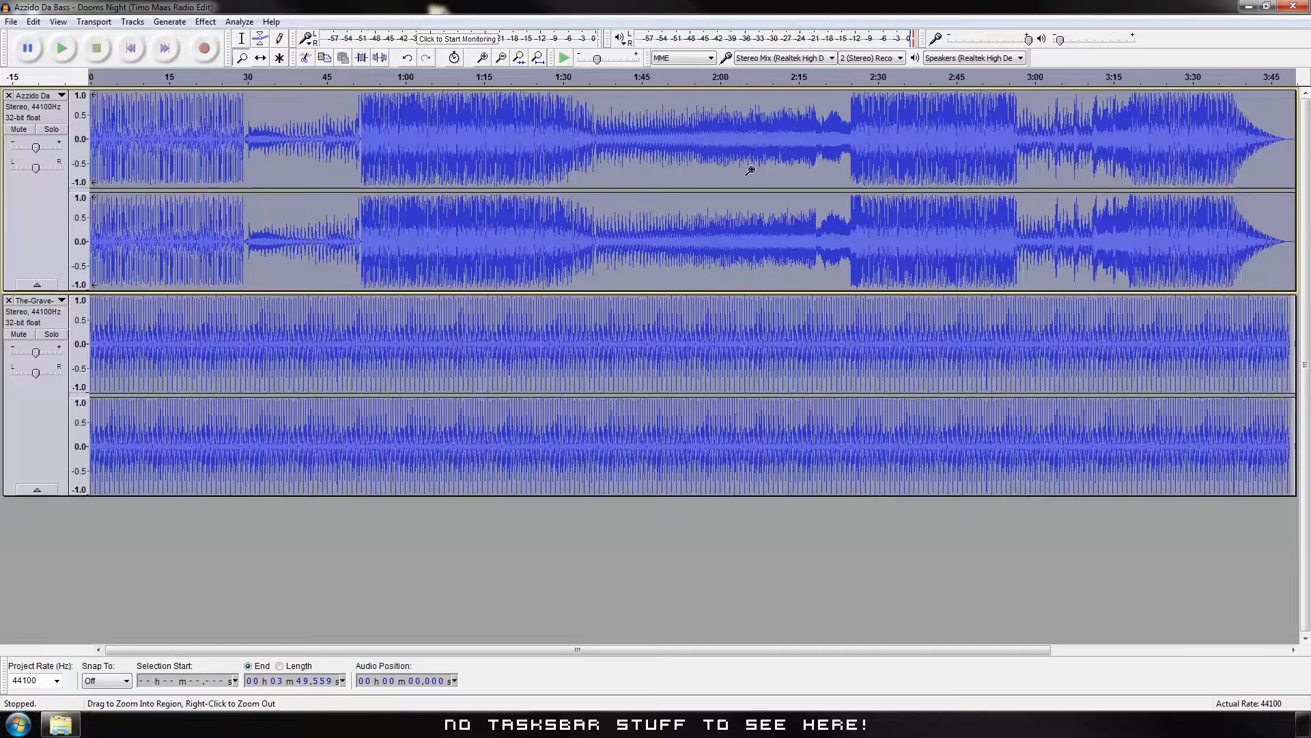
left_click(1281, 169)
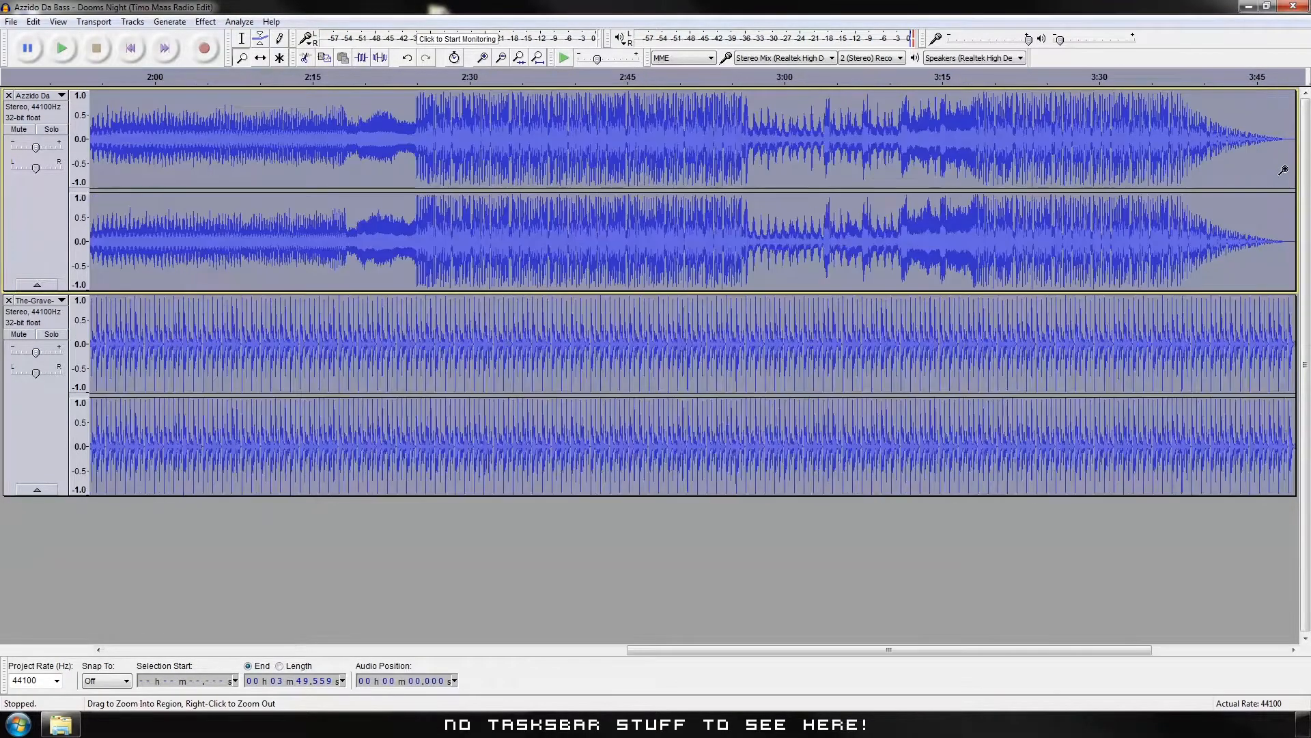
left_click(1282, 171)
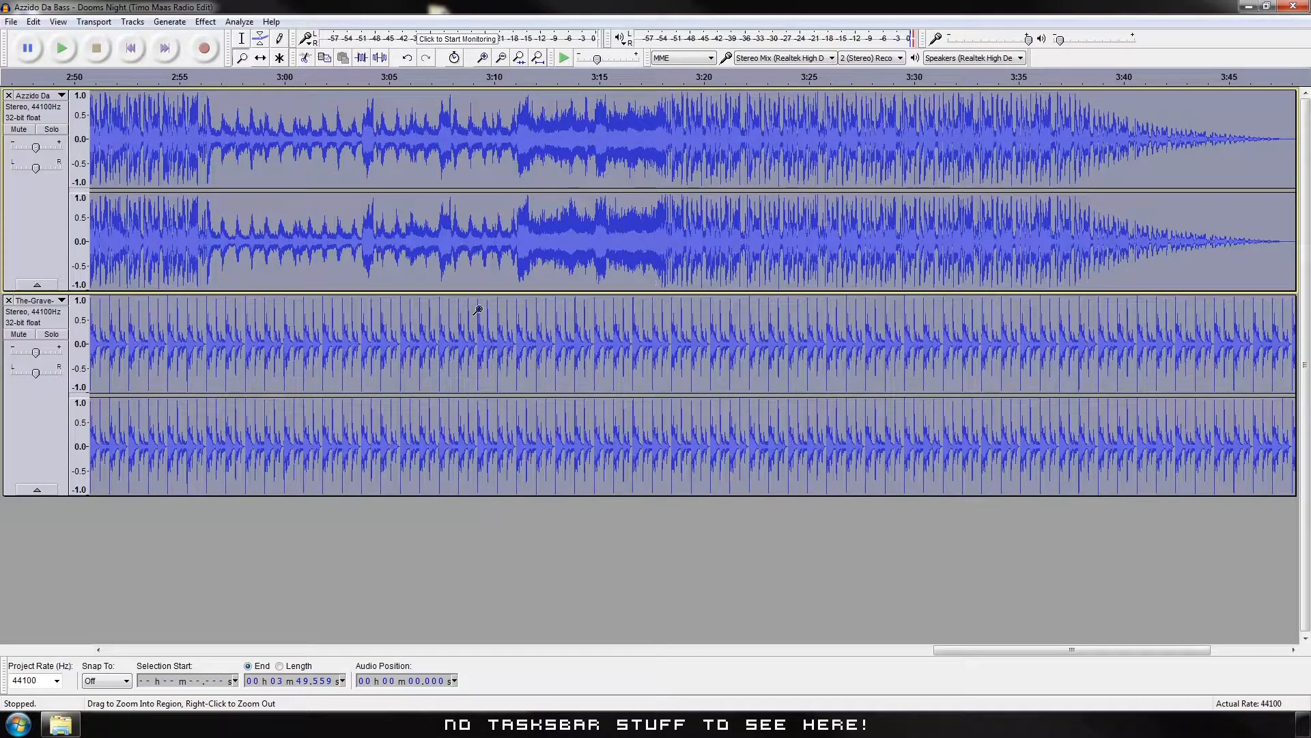
Fit the whole project in the window and remove The-Grave track.
left_click(58, 21)
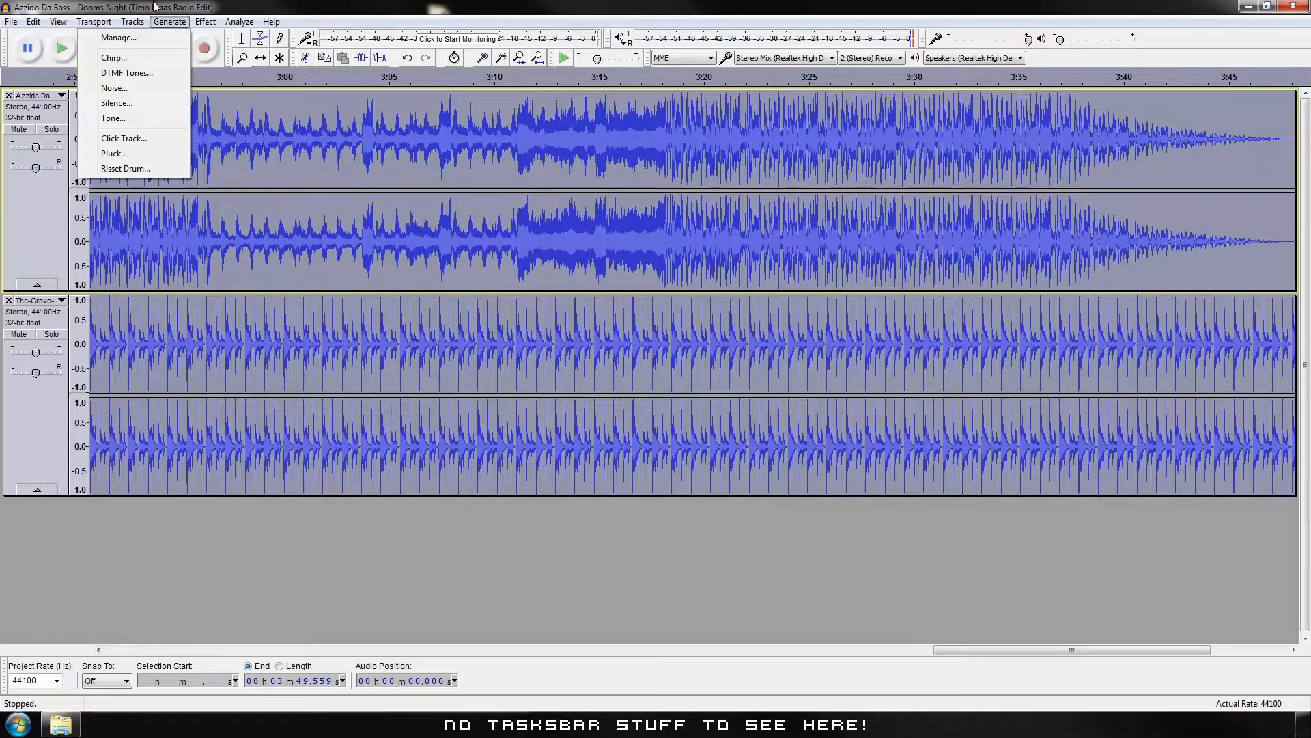
left_click(58, 23)
left_click(58, 22)
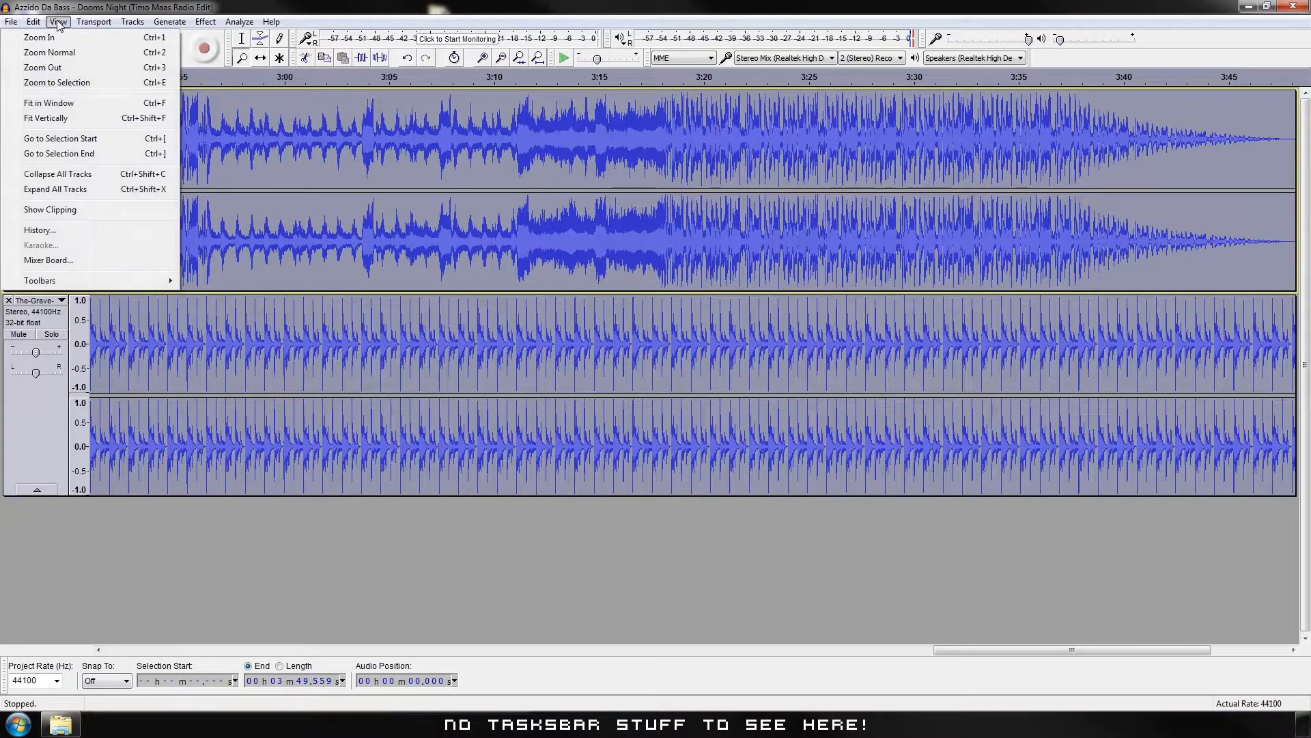
left_click(69, 100)
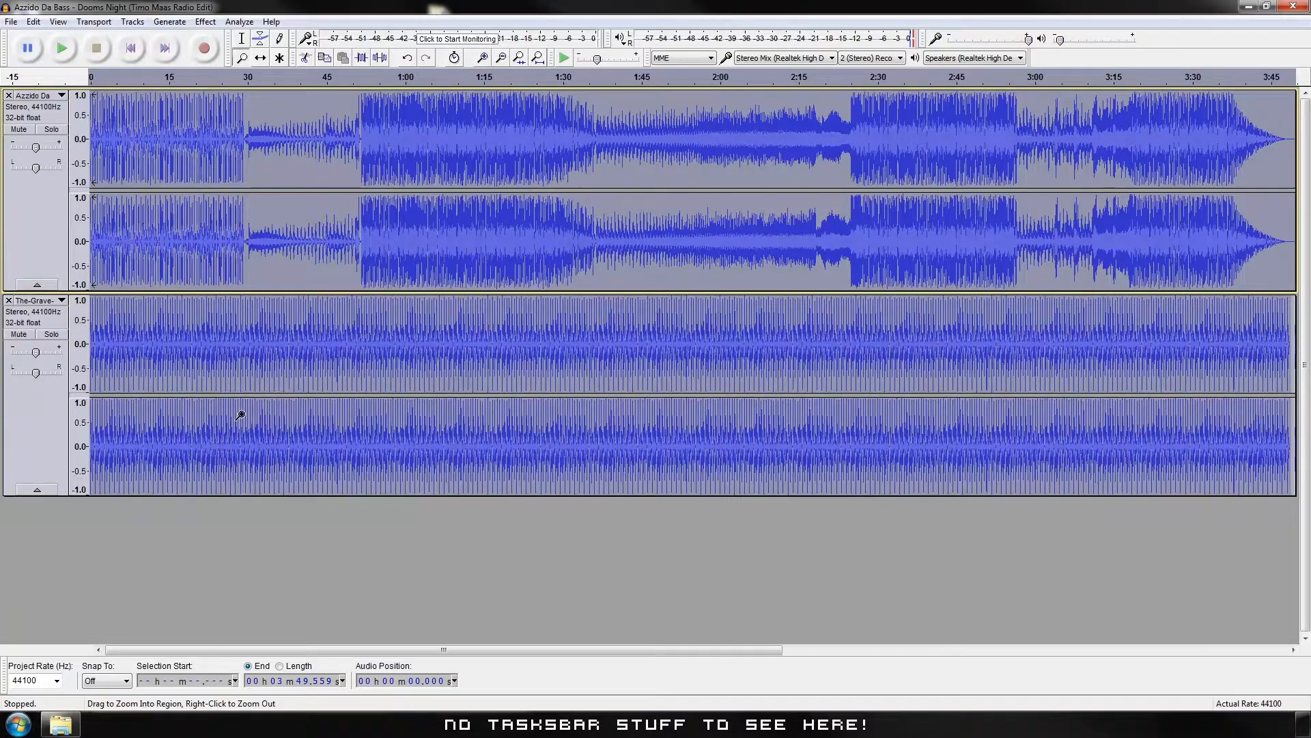
left_click(9, 300)
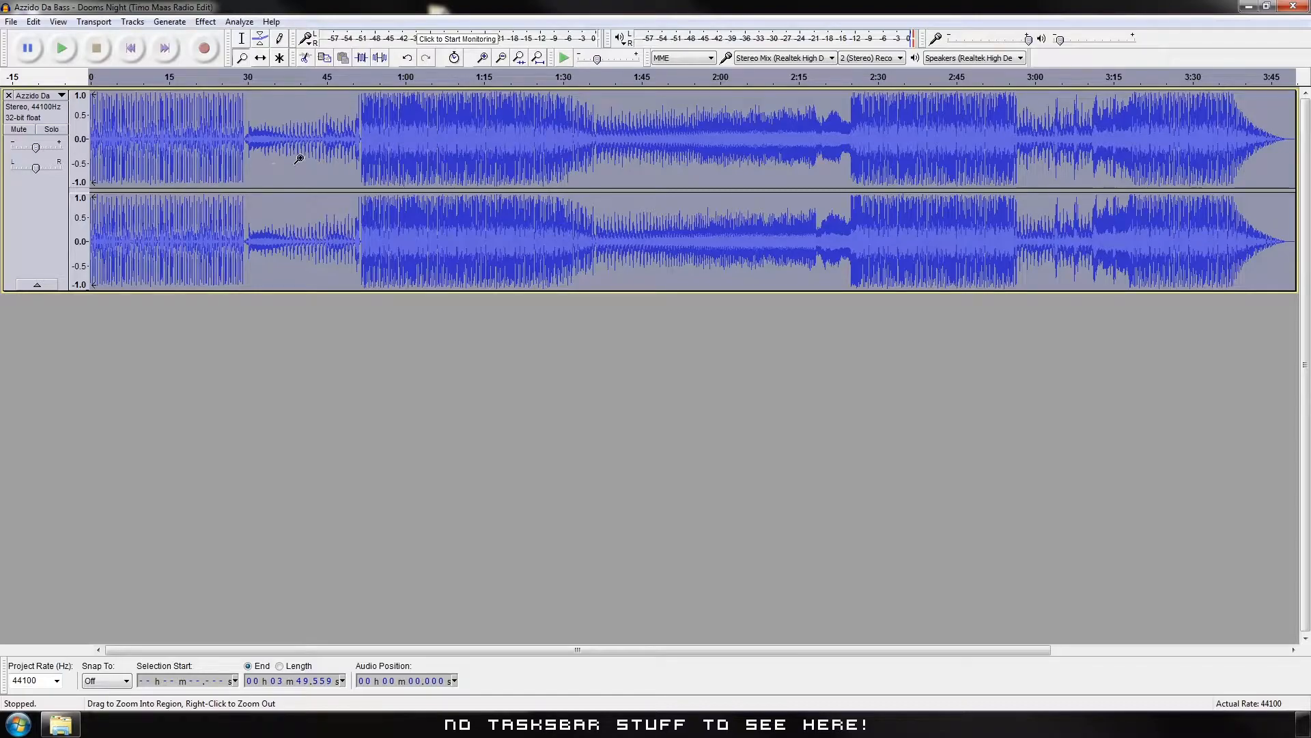
Start an audio export and set its destination to the Desktop folder inside Recorded Videos on D Drive.
left_click(11, 22)
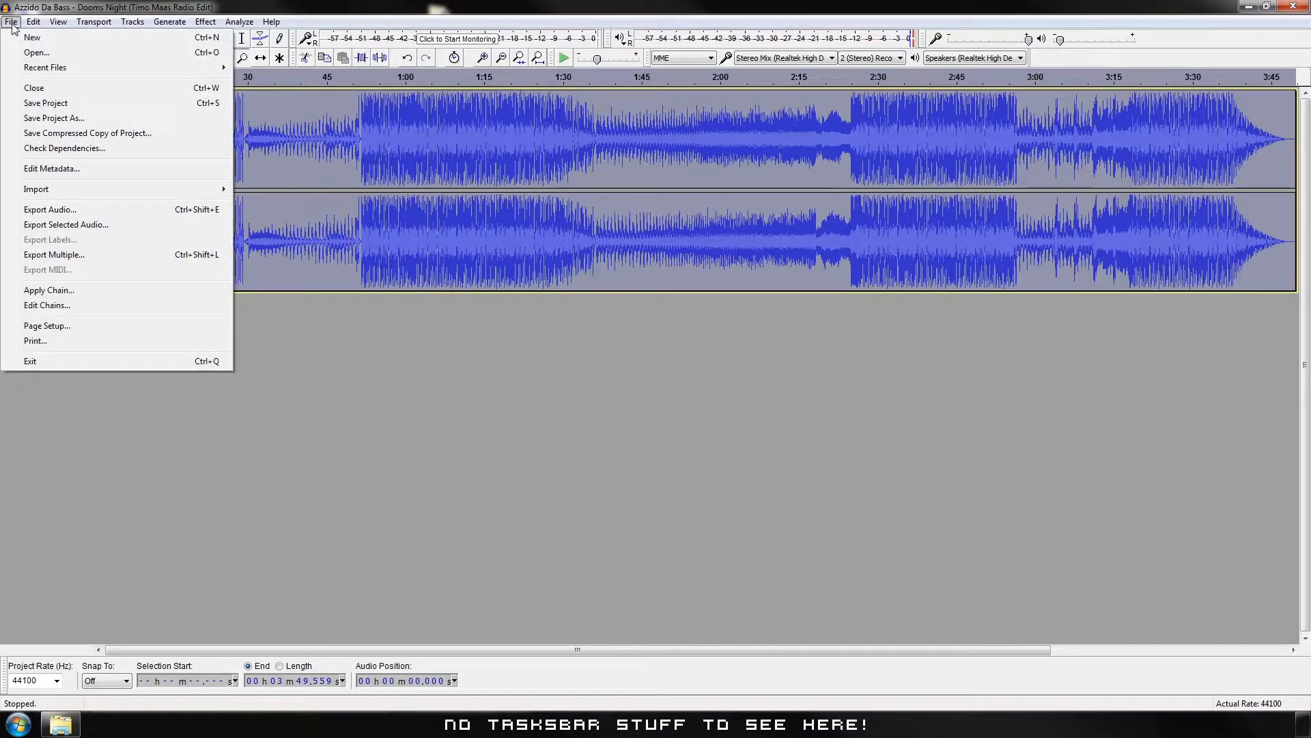
left_click(43, 210)
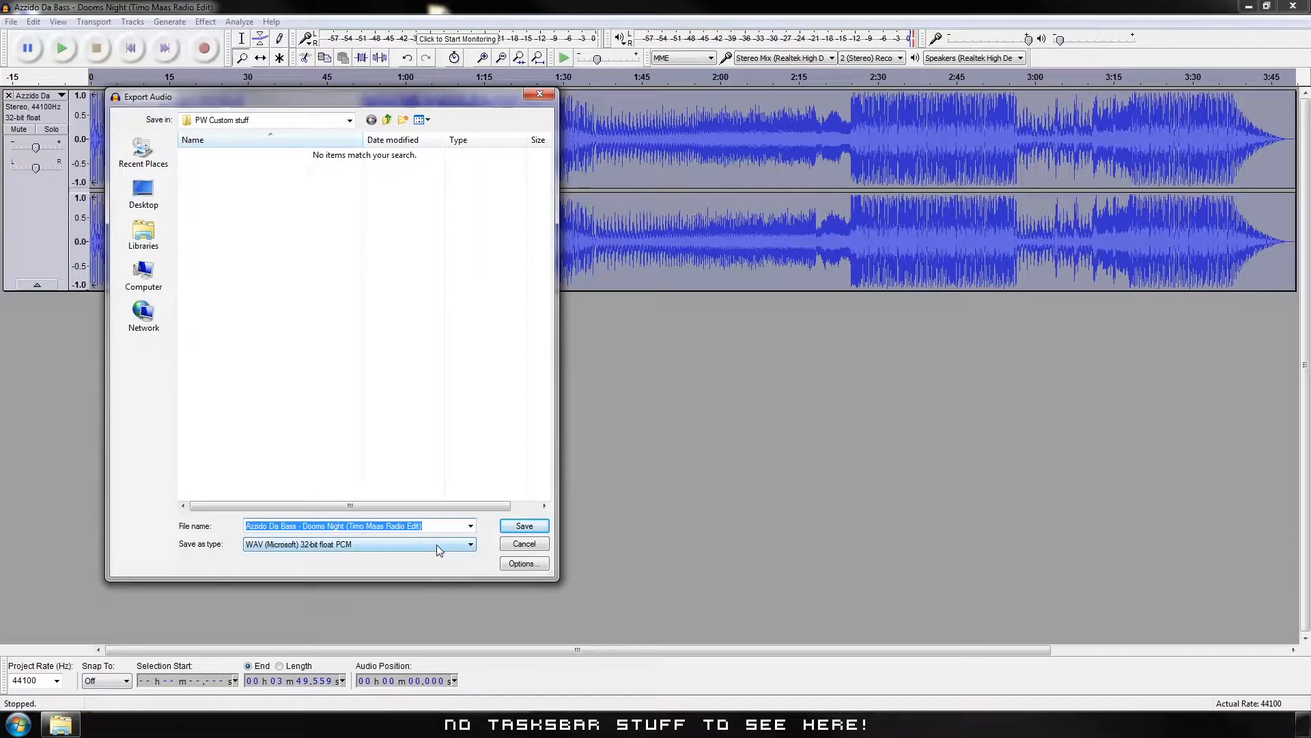
left_click(437, 544)
left_click(436, 543)
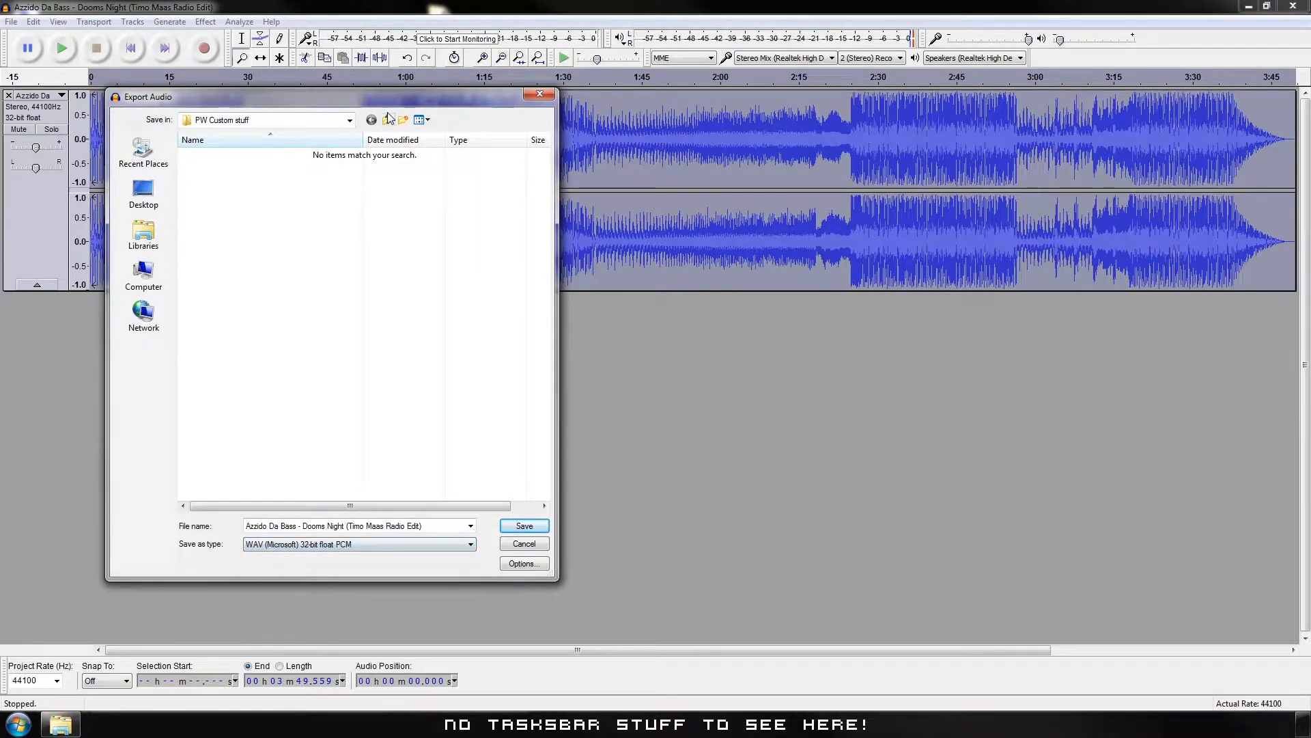
left_click(143, 273)
double_click(433, 167)
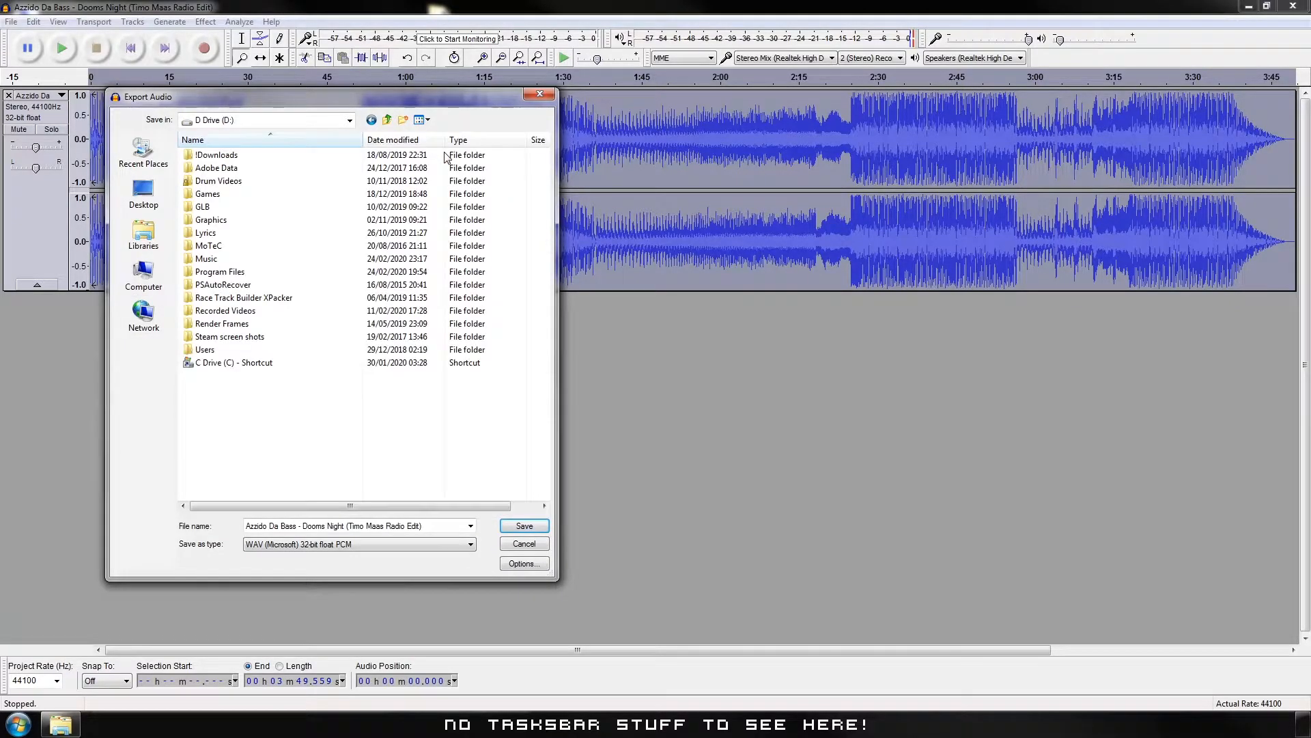
double_click(225, 310)
double_click(210, 154)
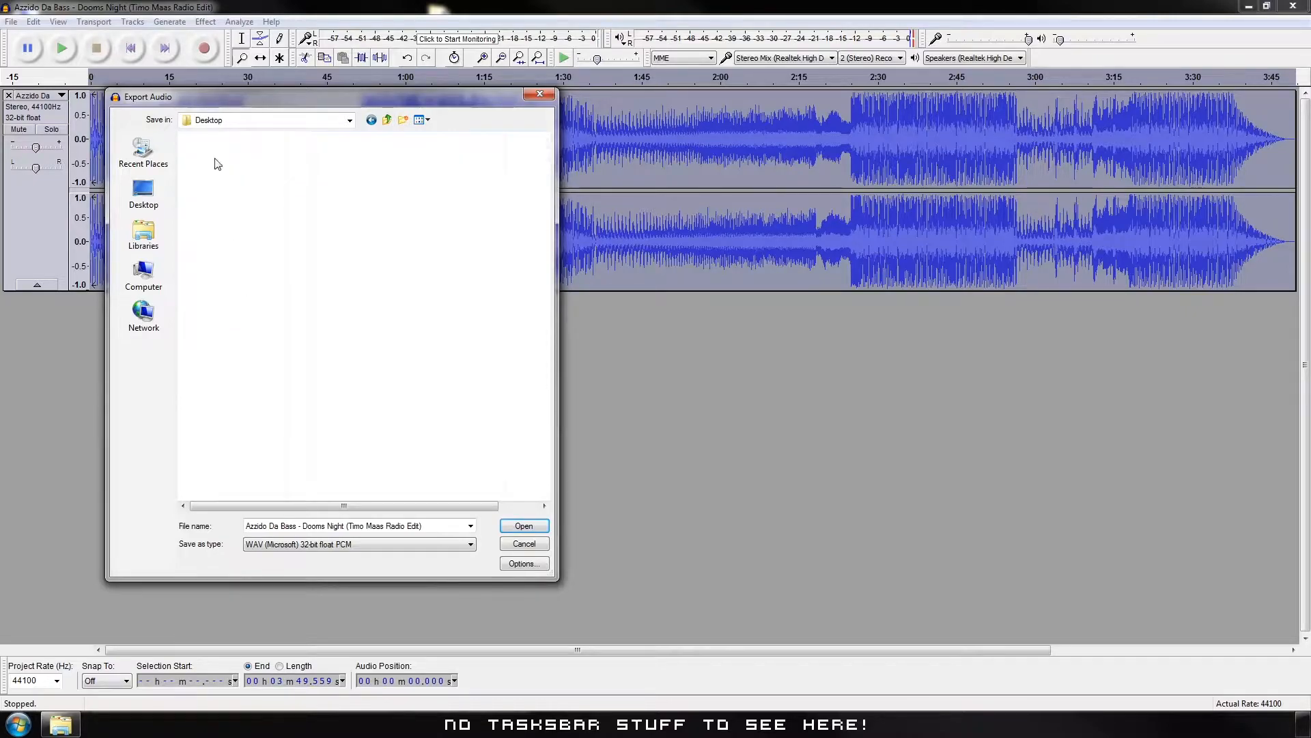
Shorten the export file name to Dooms Night by removing the artist prefix and the remix suffix.
left_click(305, 525)
left_click_drag(305, 526, 205, 509)
key("BackSpace")
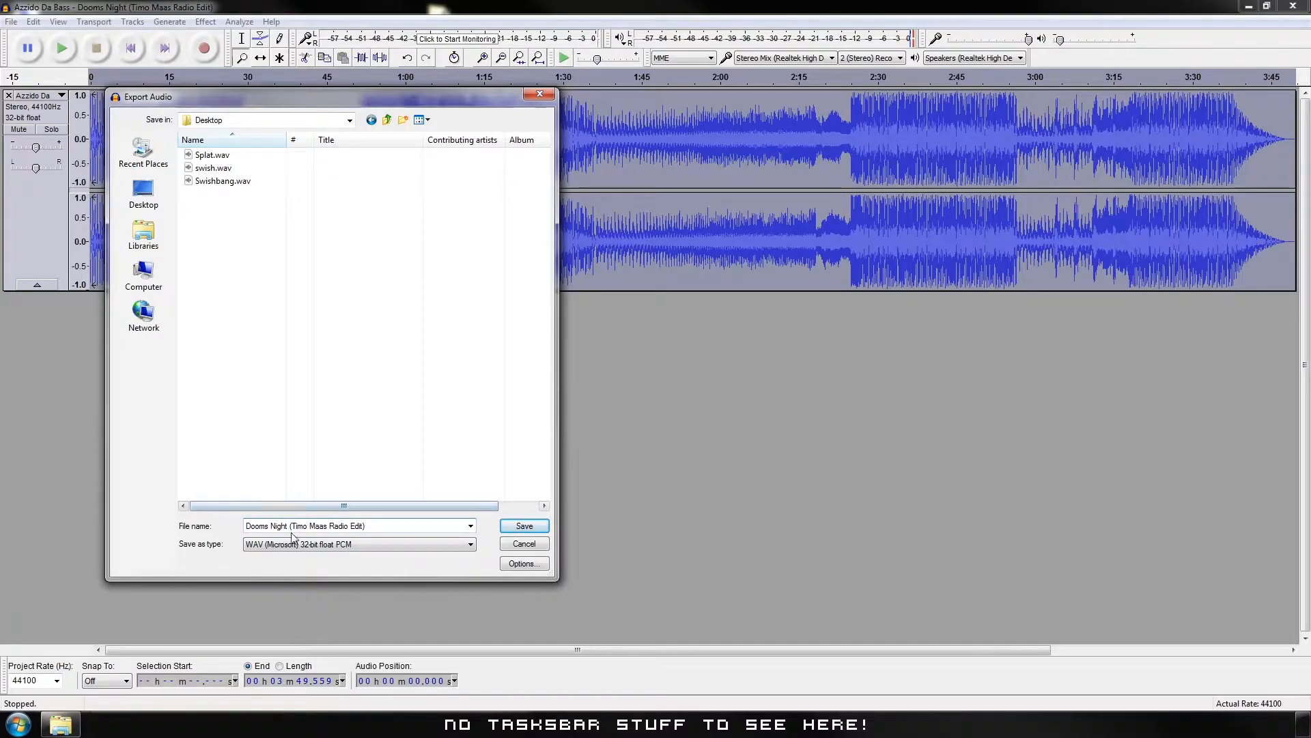
left_click_drag(288, 526, 395, 525)
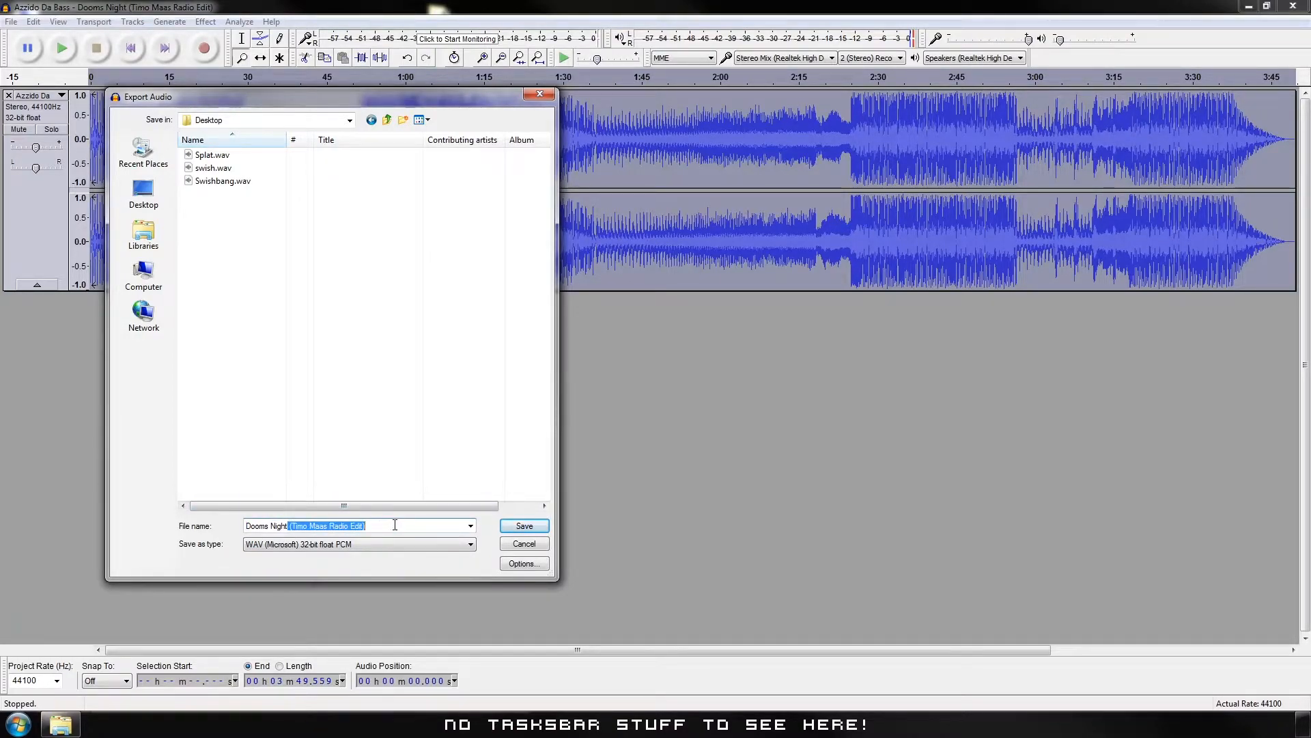
key("BackSpace")
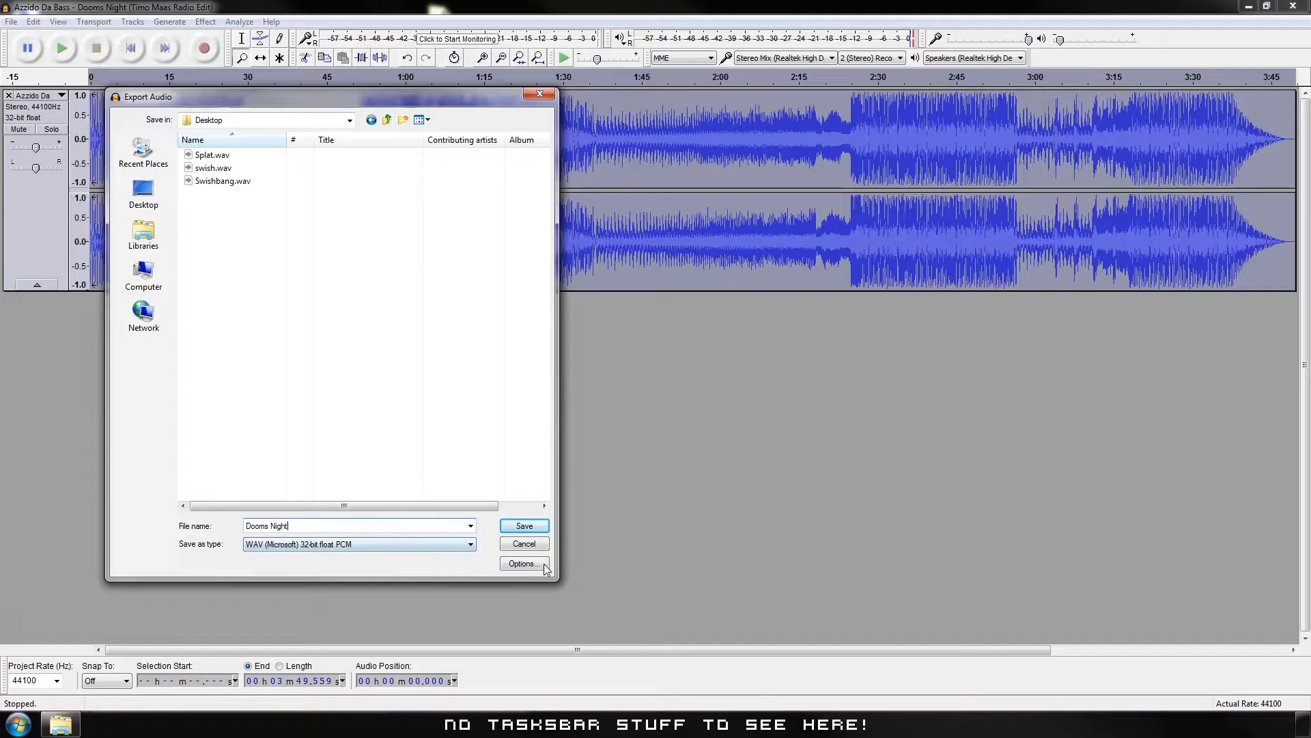
Export the track as WAV (Microsoft) 32-bit float PCM with two output channels, accepting the existing metadata.
left_click(415, 545)
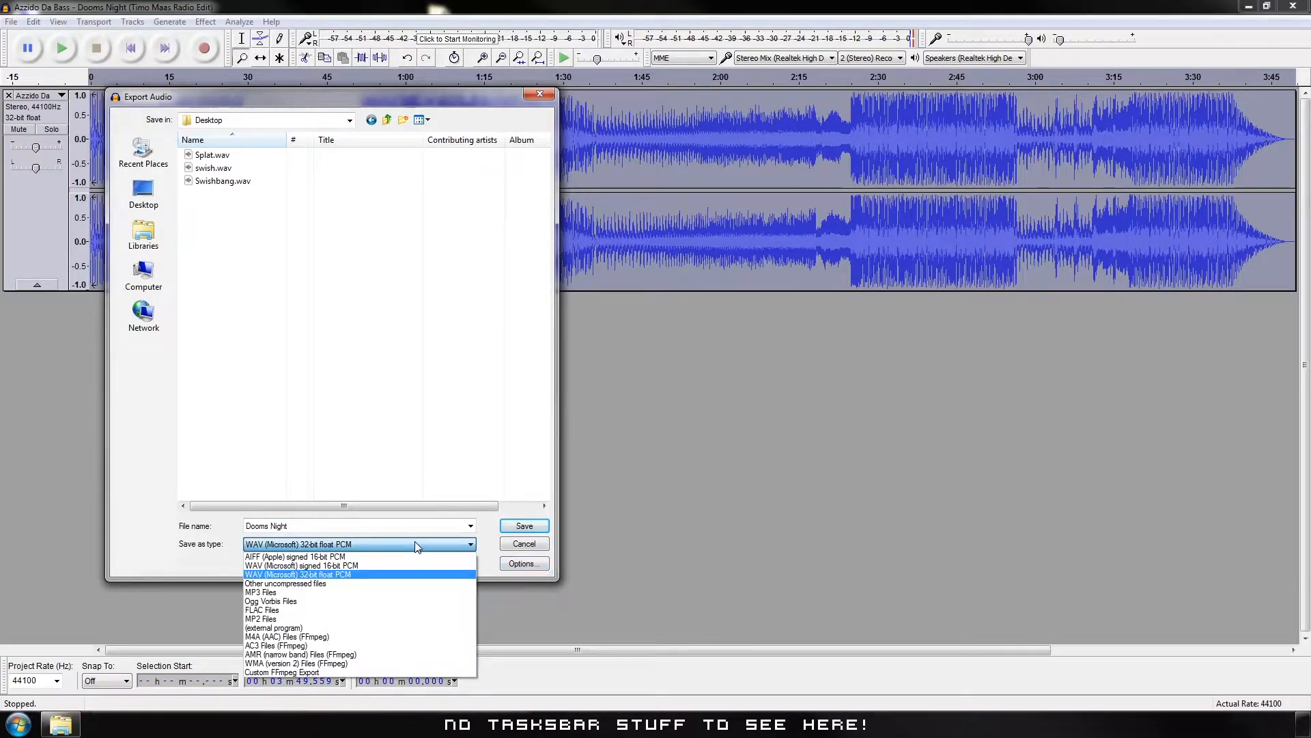
left_click(418, 545)
left_click(533, 567)
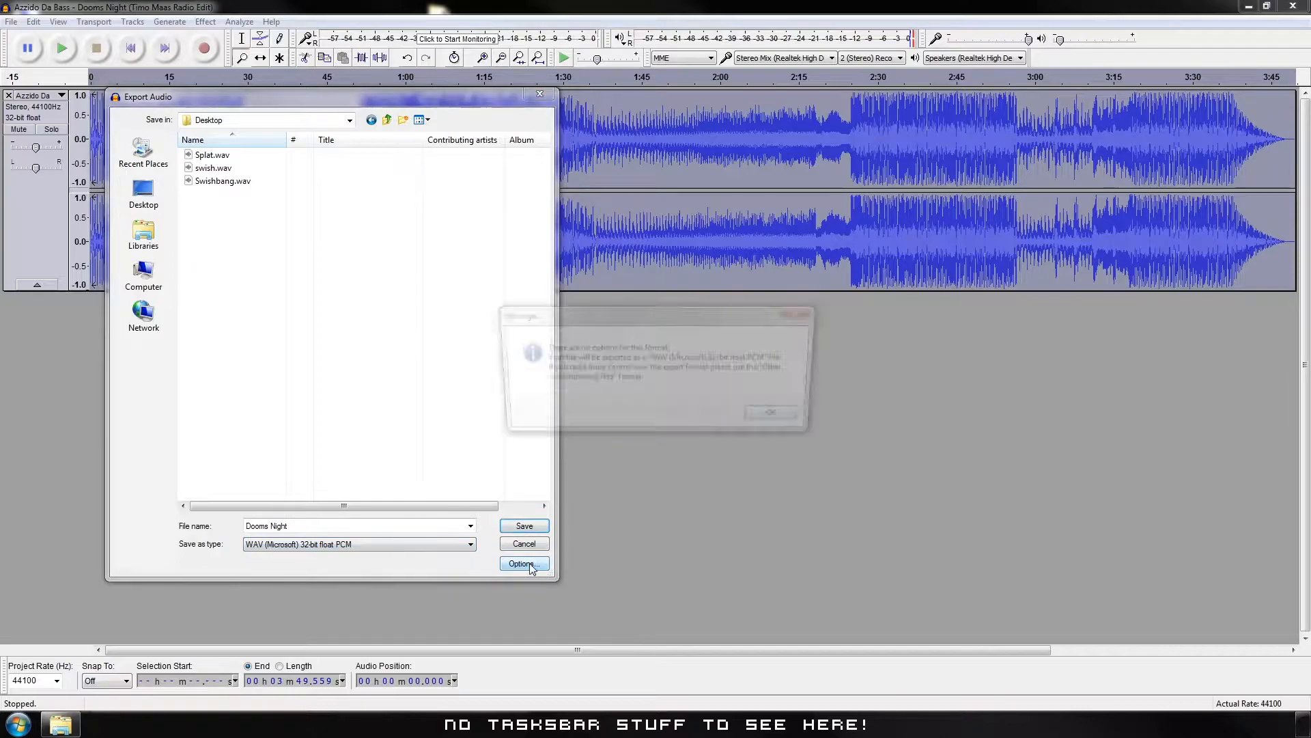
left_click(783, 418)
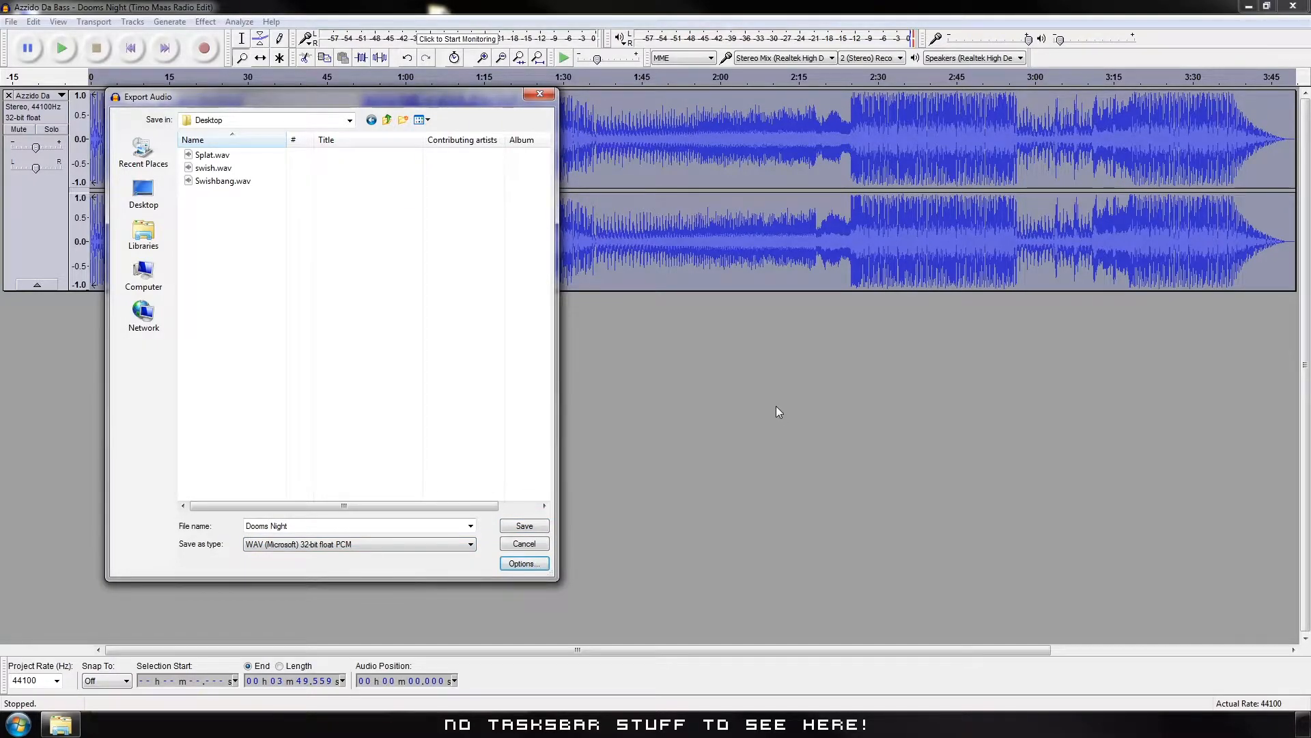
left_click(532, 526)
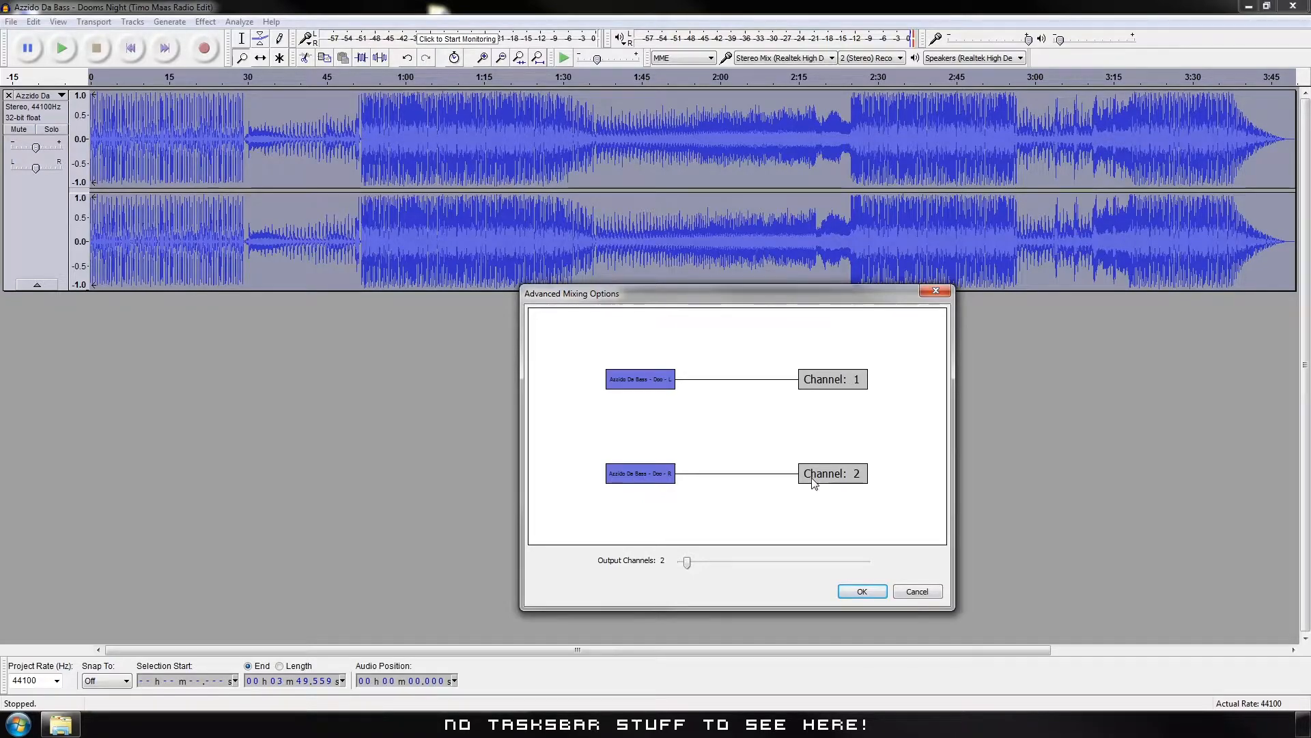
left_click(863, 592)
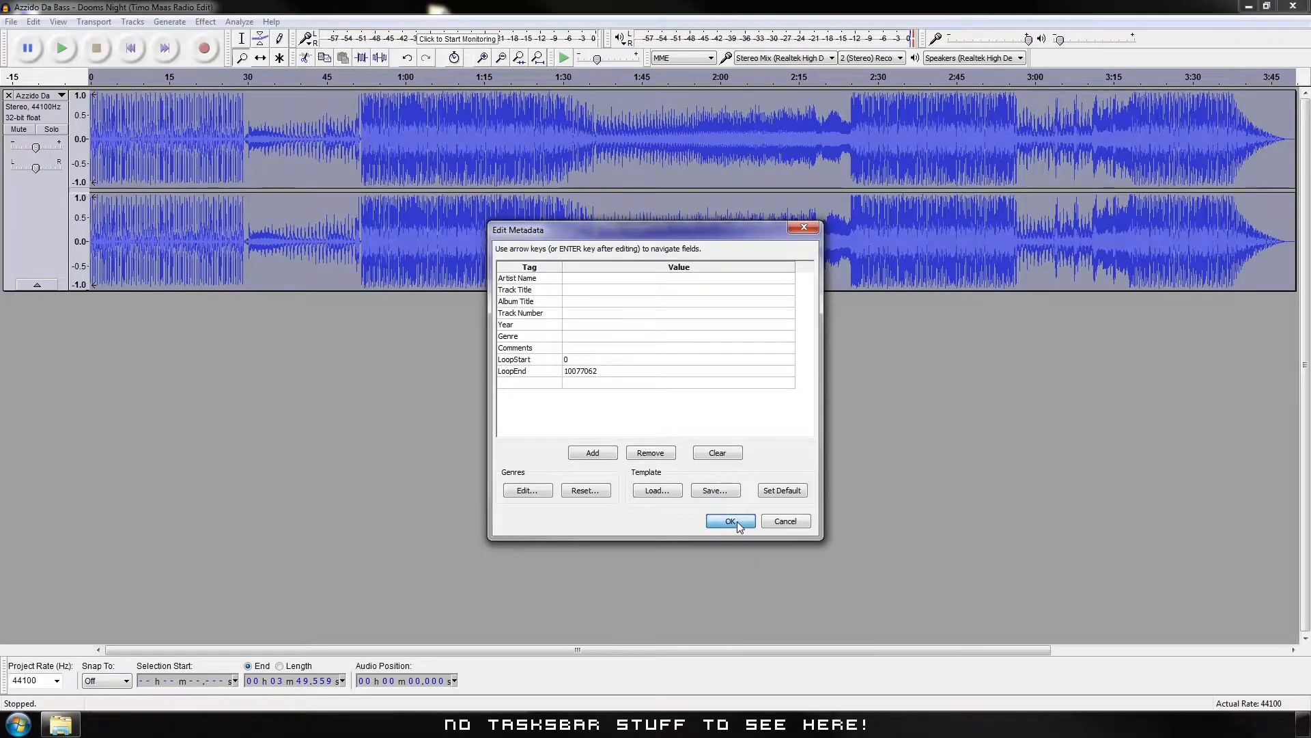
left_click(735, 521)
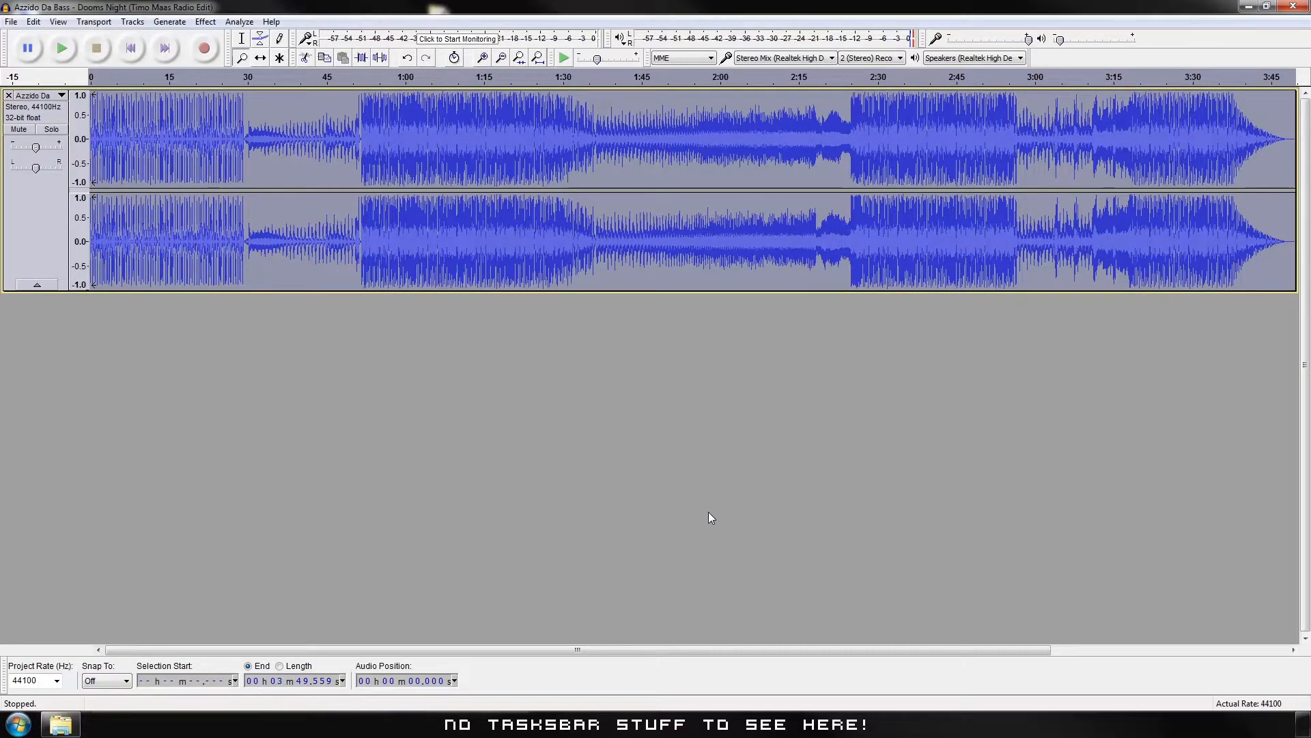
Bring the Recorded Videos Desktop folder window into view, enlarge it and select the exported Dooms Night.wav.
left_click_drag(1310, 144, 904, 135)
left_click_drag(885, 401, 885, 467)
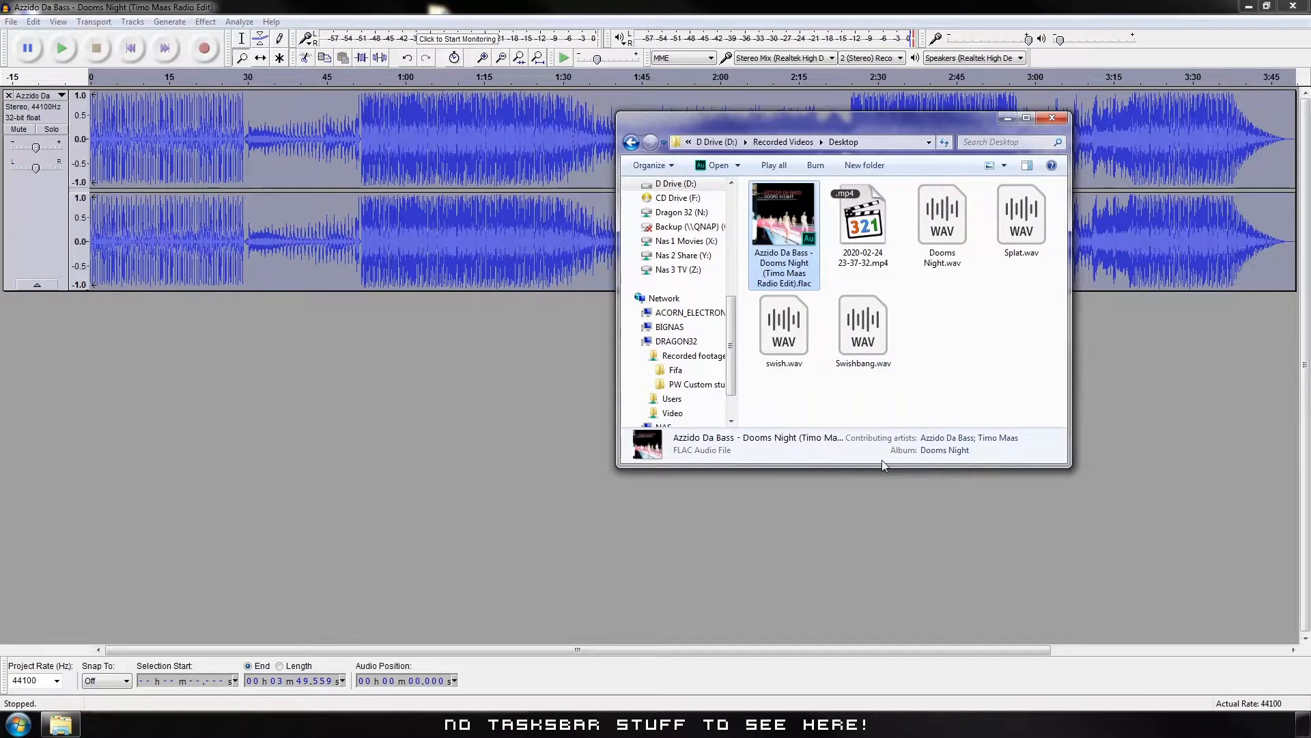
left_click(952, 222)
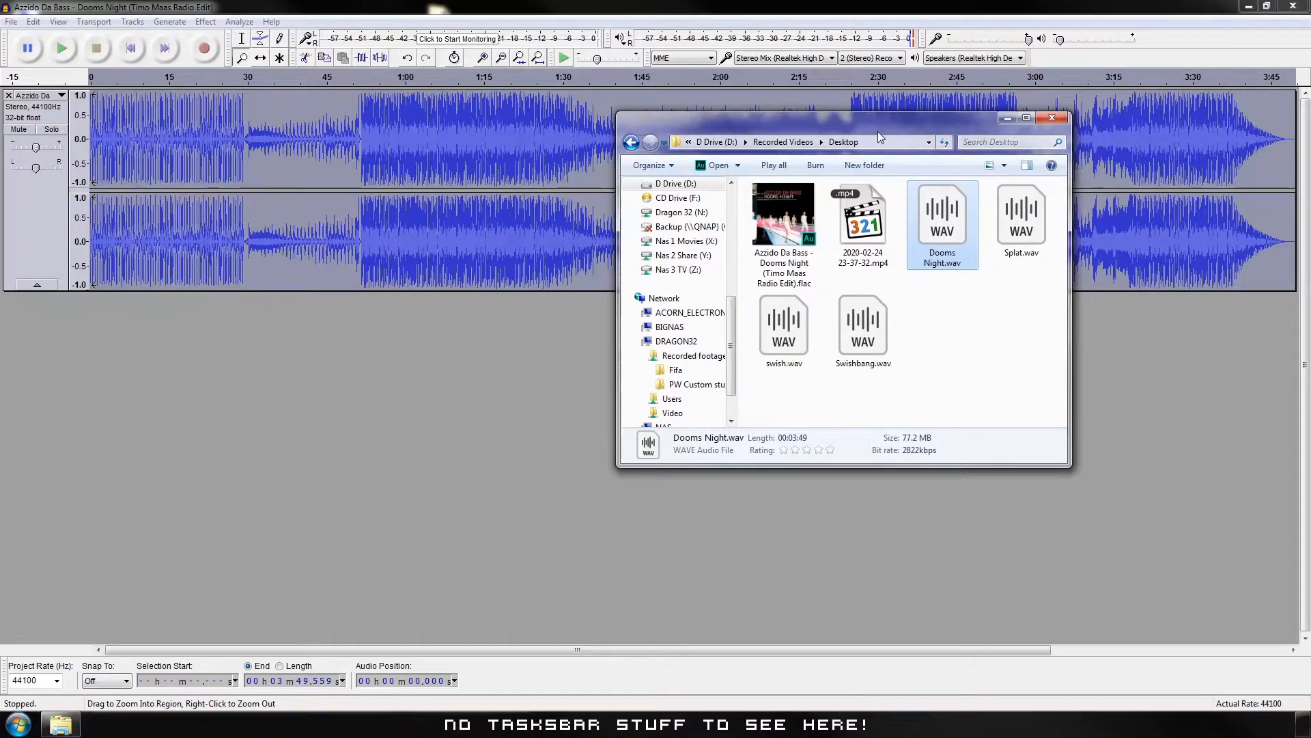
Close Audacity without saving the project and move the folder window aside on the desktop.
left_click(1294, 6)
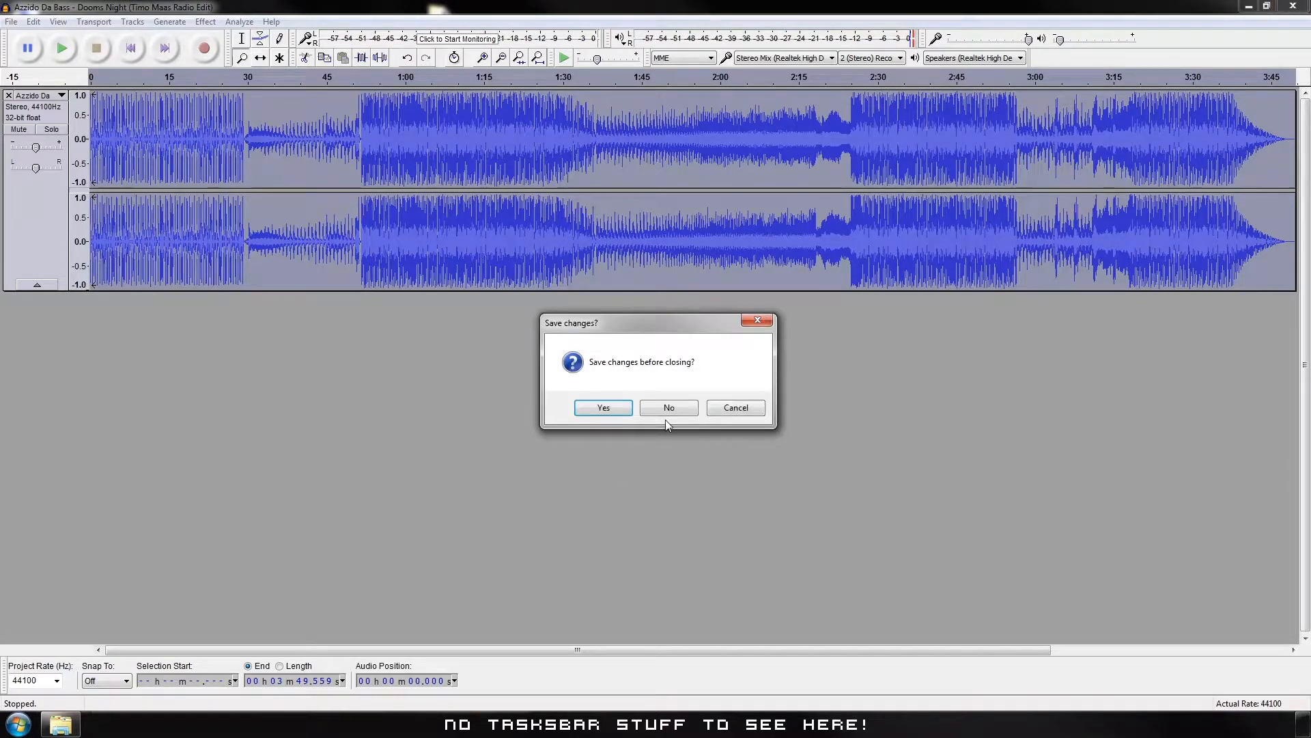
left_click(669, 408)
left_click_drag(856, 128, 1050, 110)
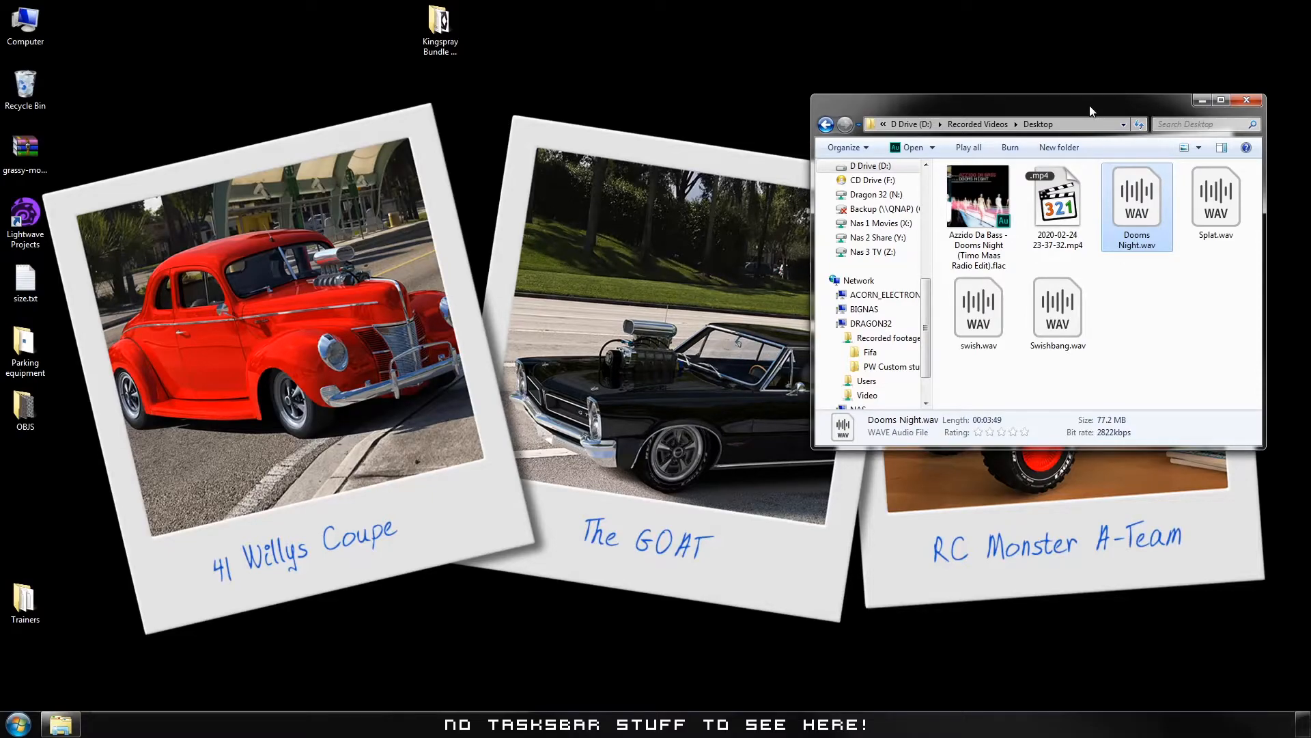
left_click_drag(1092, 116, 1091, 109)
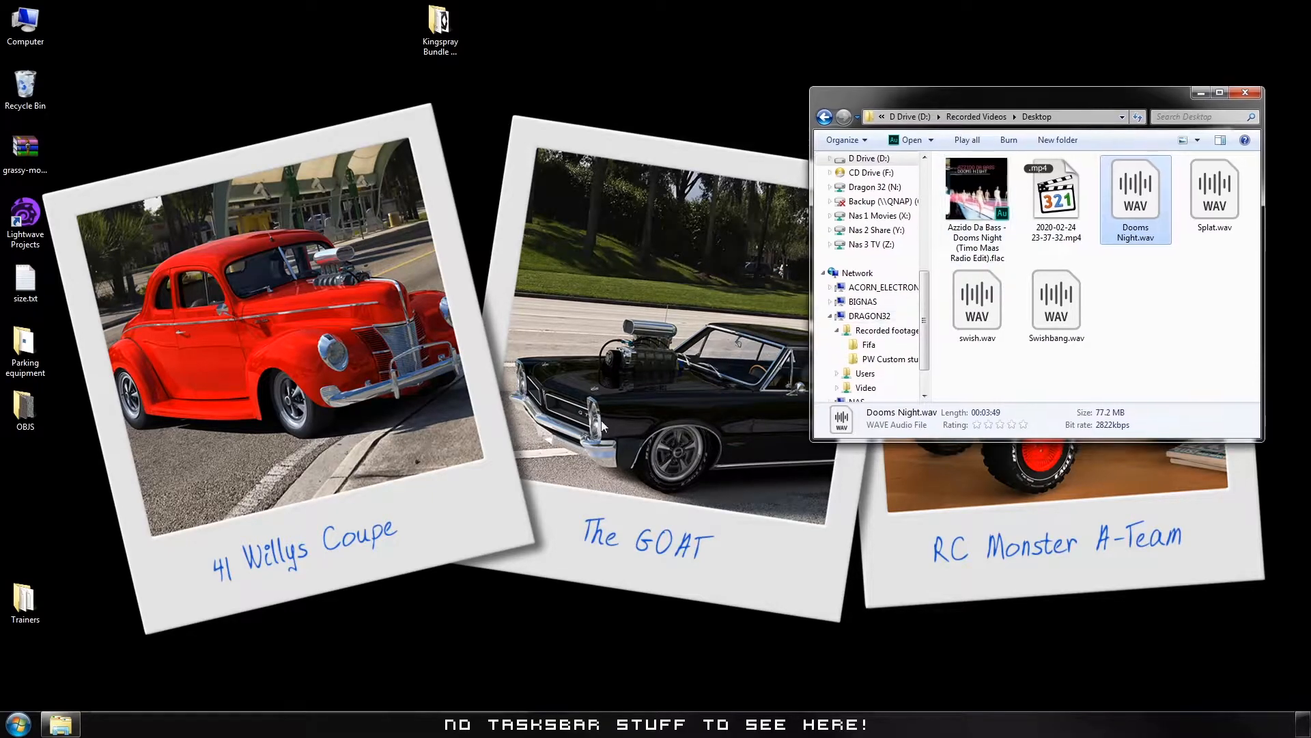
Switch to Firefox, search Google for download wwise on a new page, and open Audiokinetic's Download Wwise result.
key("alt+Tab")
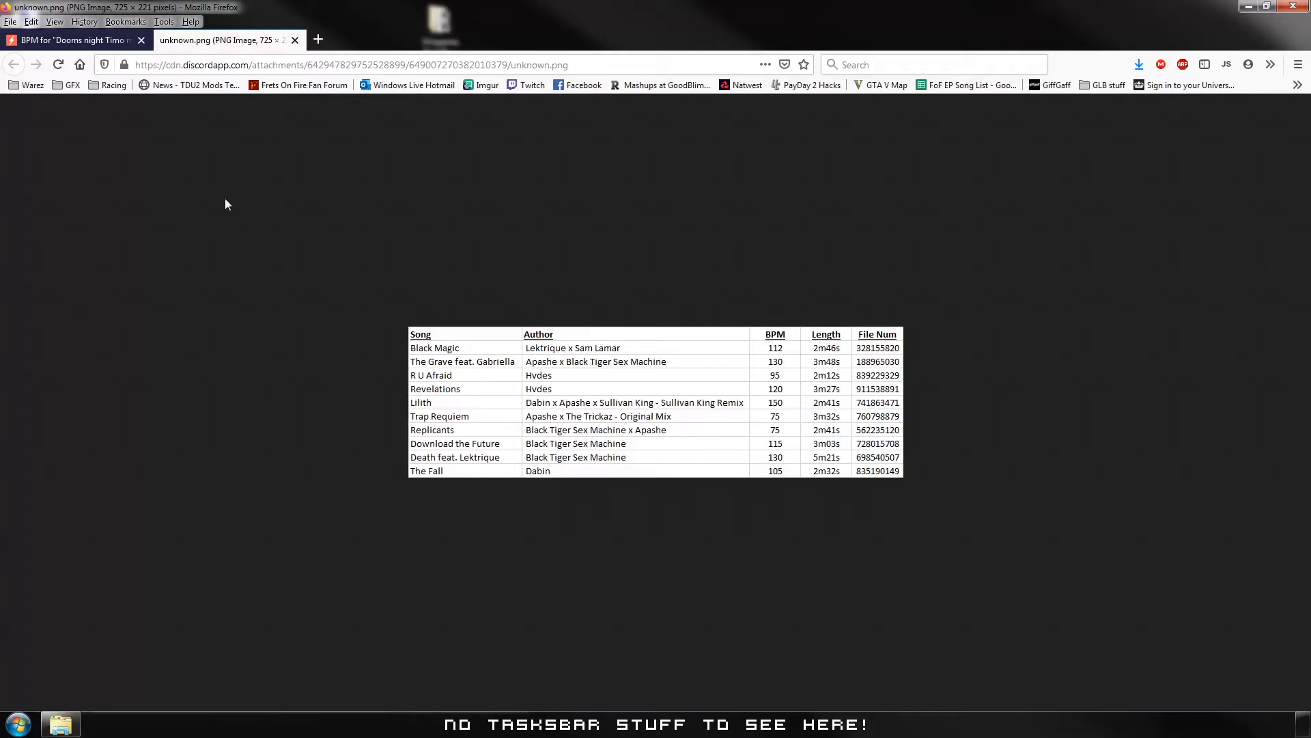
middle_click(80, 65)
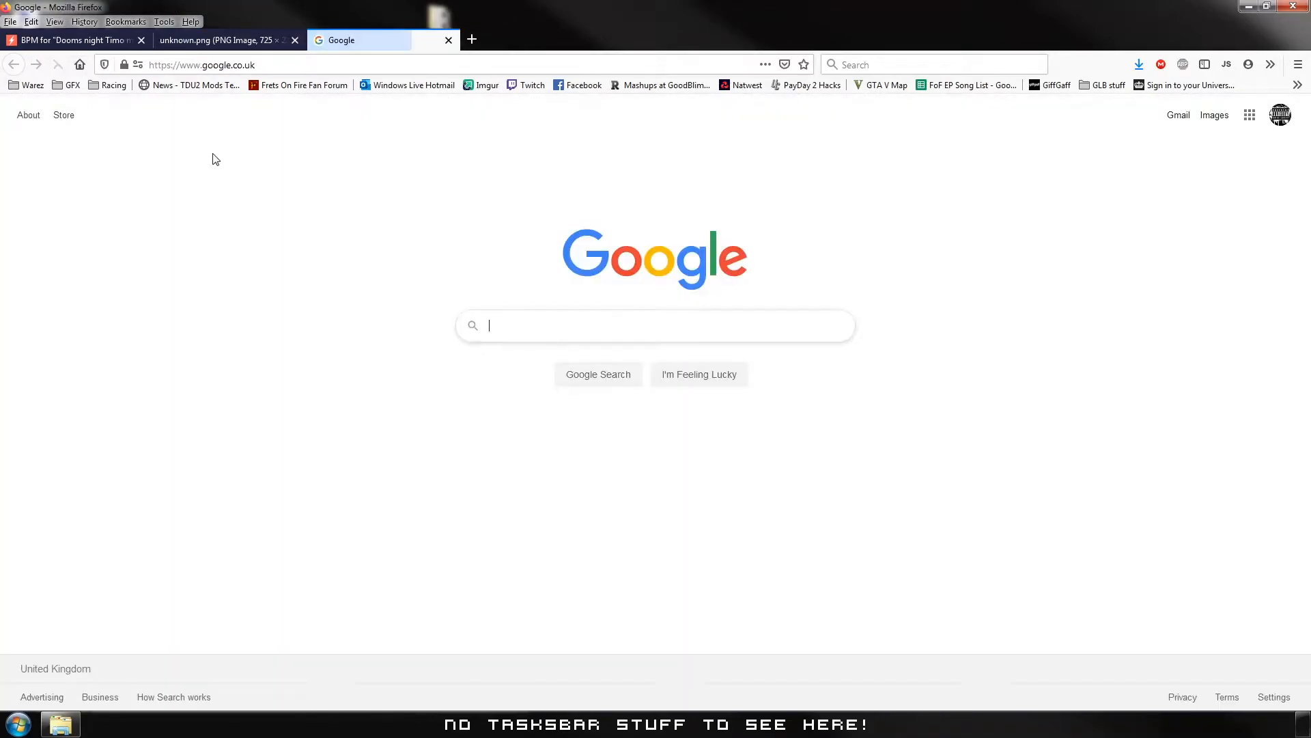
type("download")
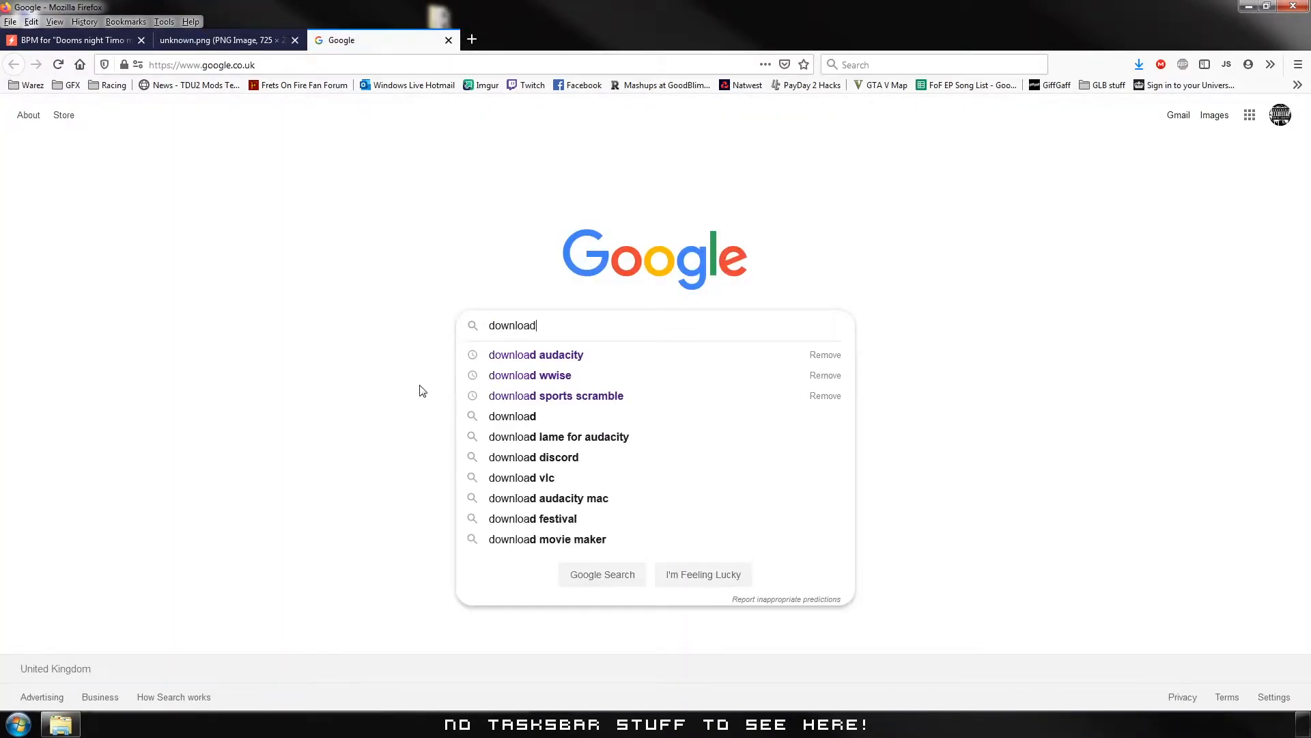
key("Down")
key("Down")
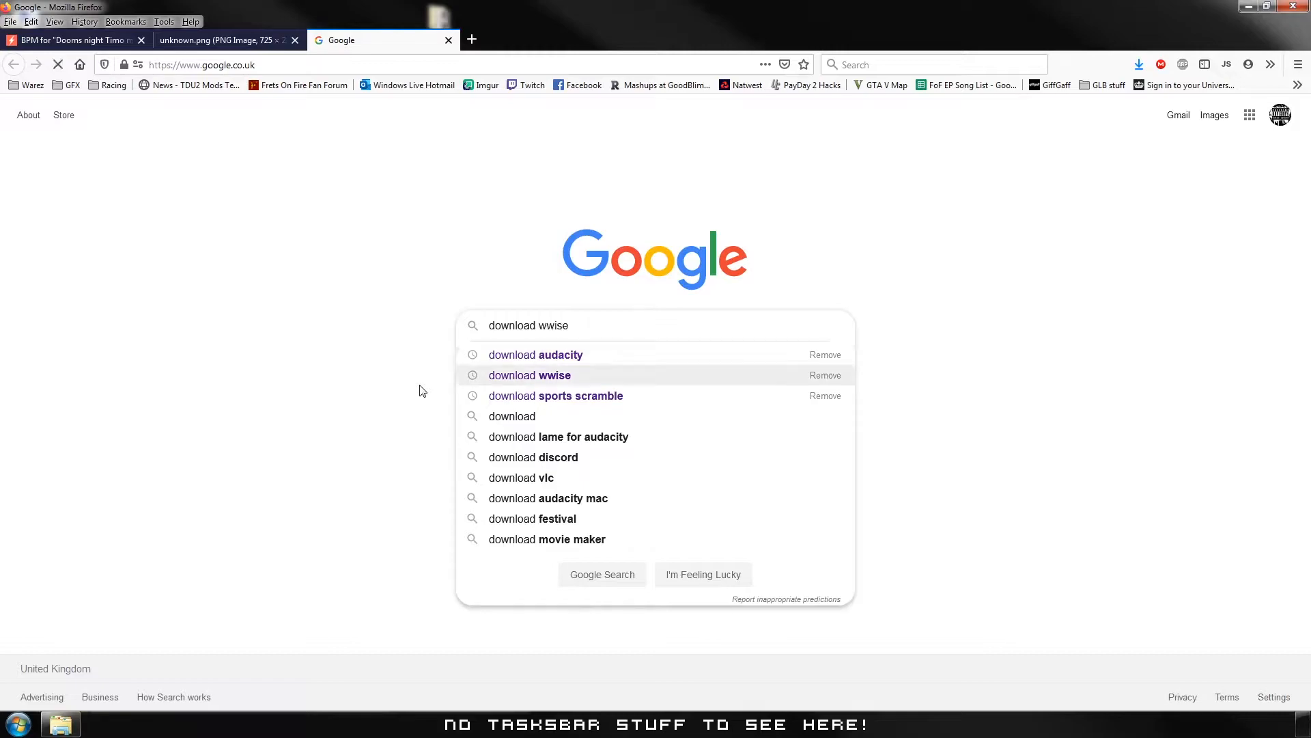
key("Return")
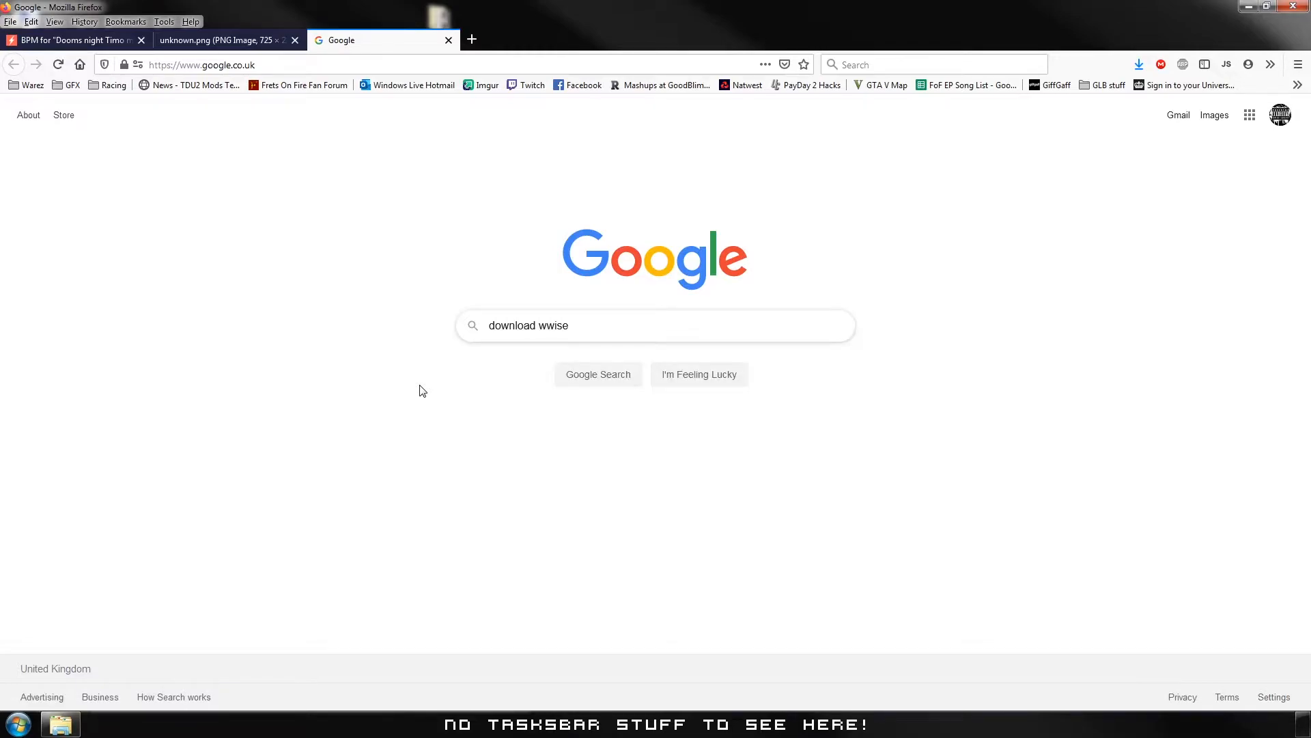
key("Return")
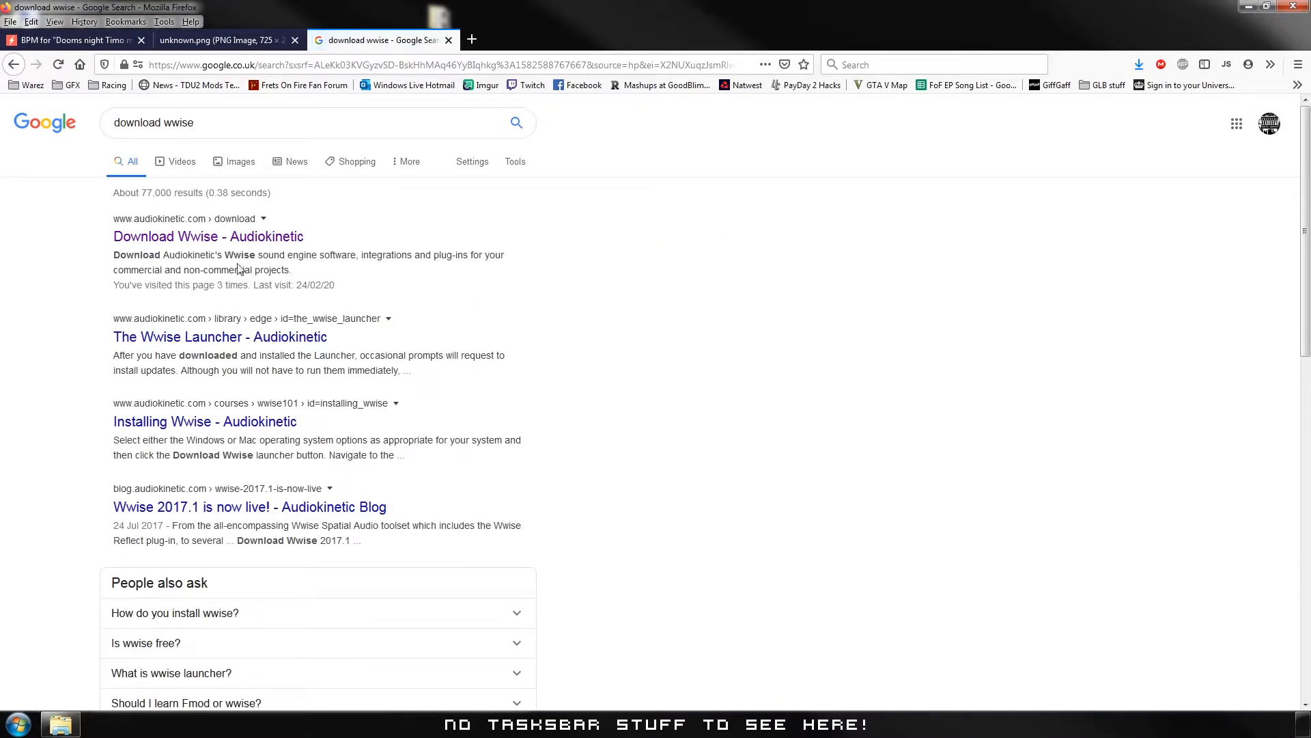
left_click(147, 242)
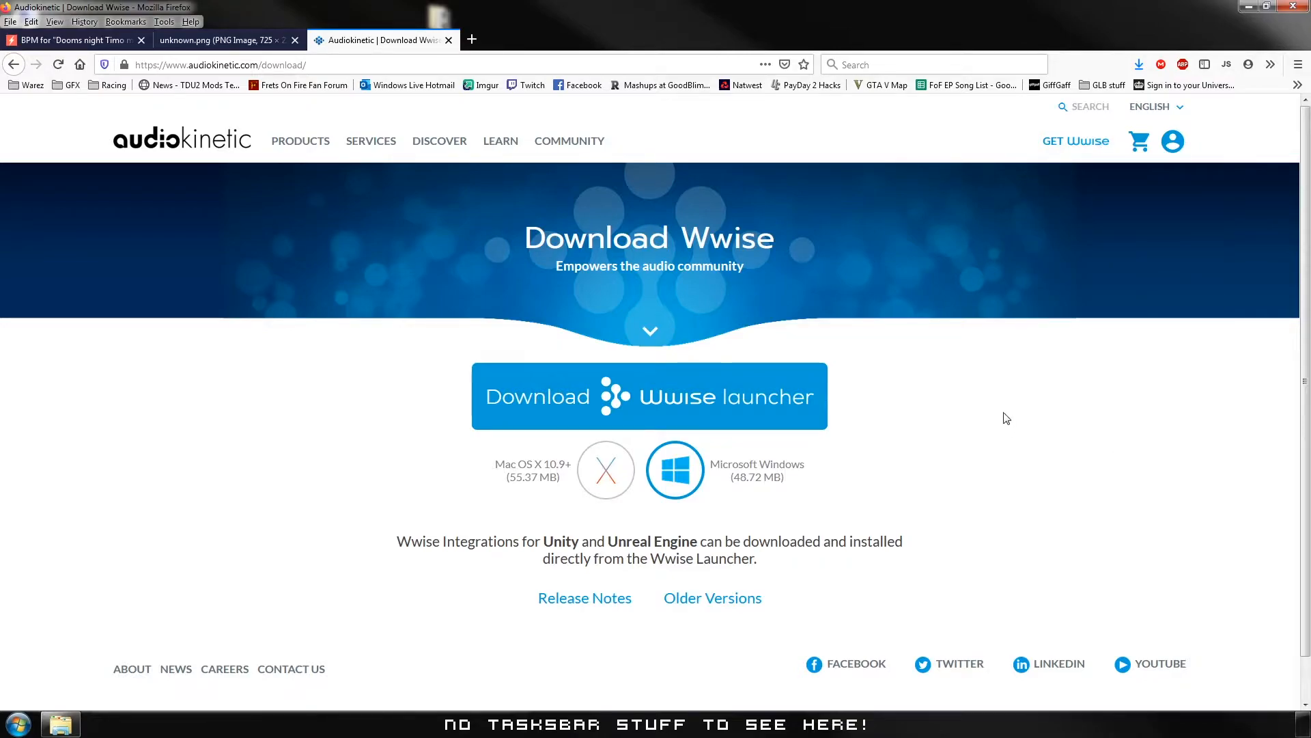
Request the Wwise launcher download, cancel saving WwiseLauncher.msi, and put the browser away.
left_click(636, 397)
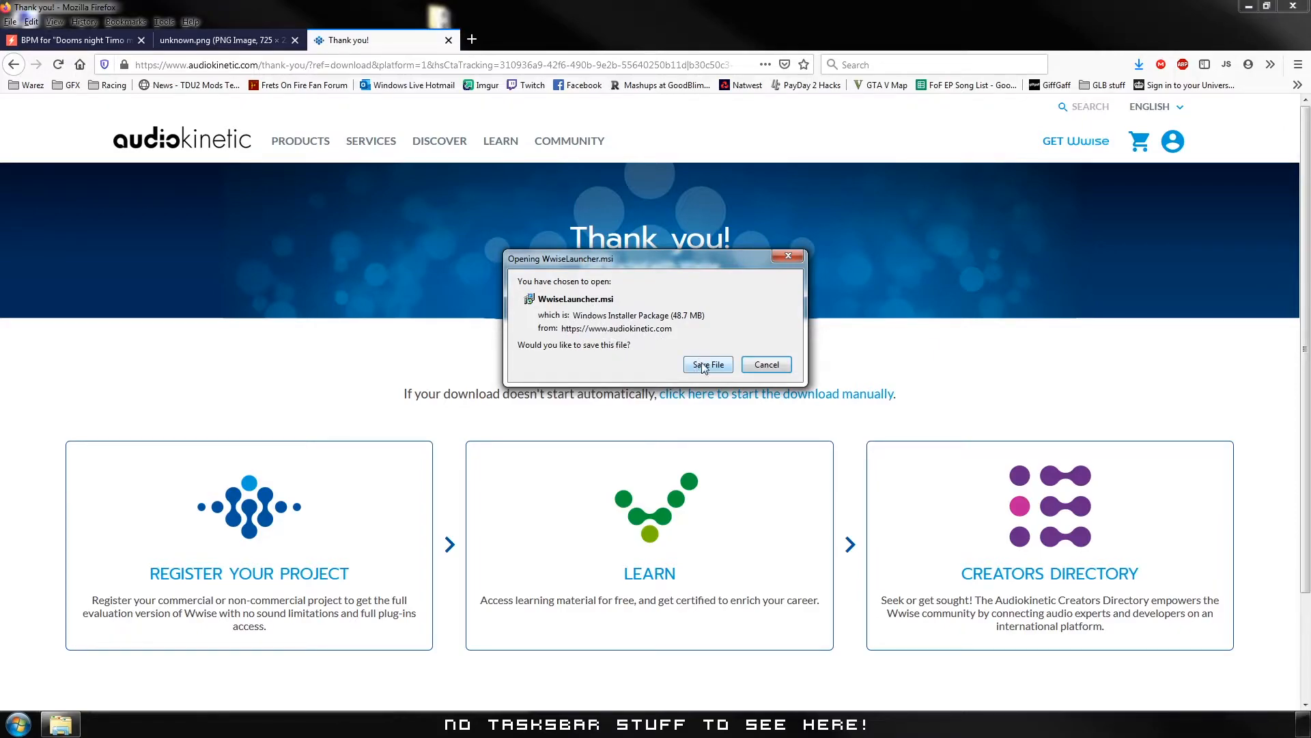
left_click(766, 365)
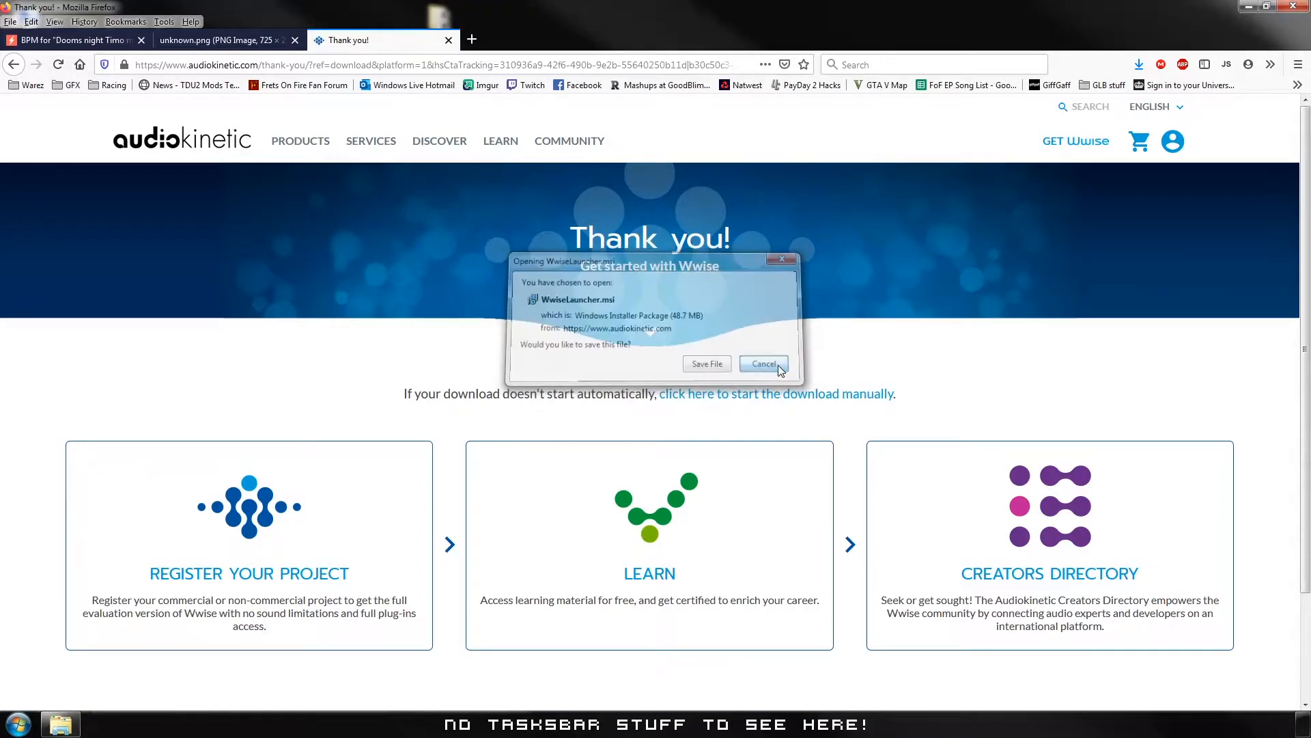
left_click(450, 40)
left_click(1245, 8)
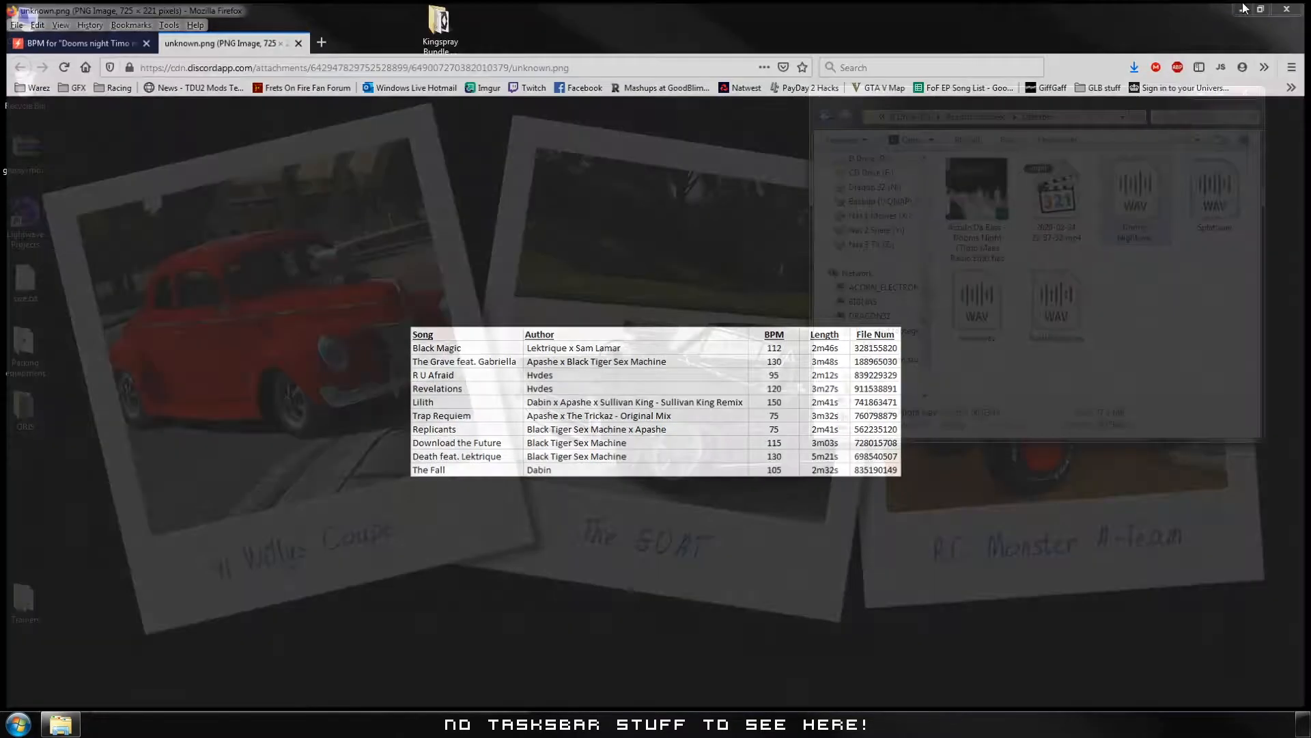
Start the Wwise Launcher and launch the installed 64-bit Wwise 2019.1.7.
key("super")
type("wwi")
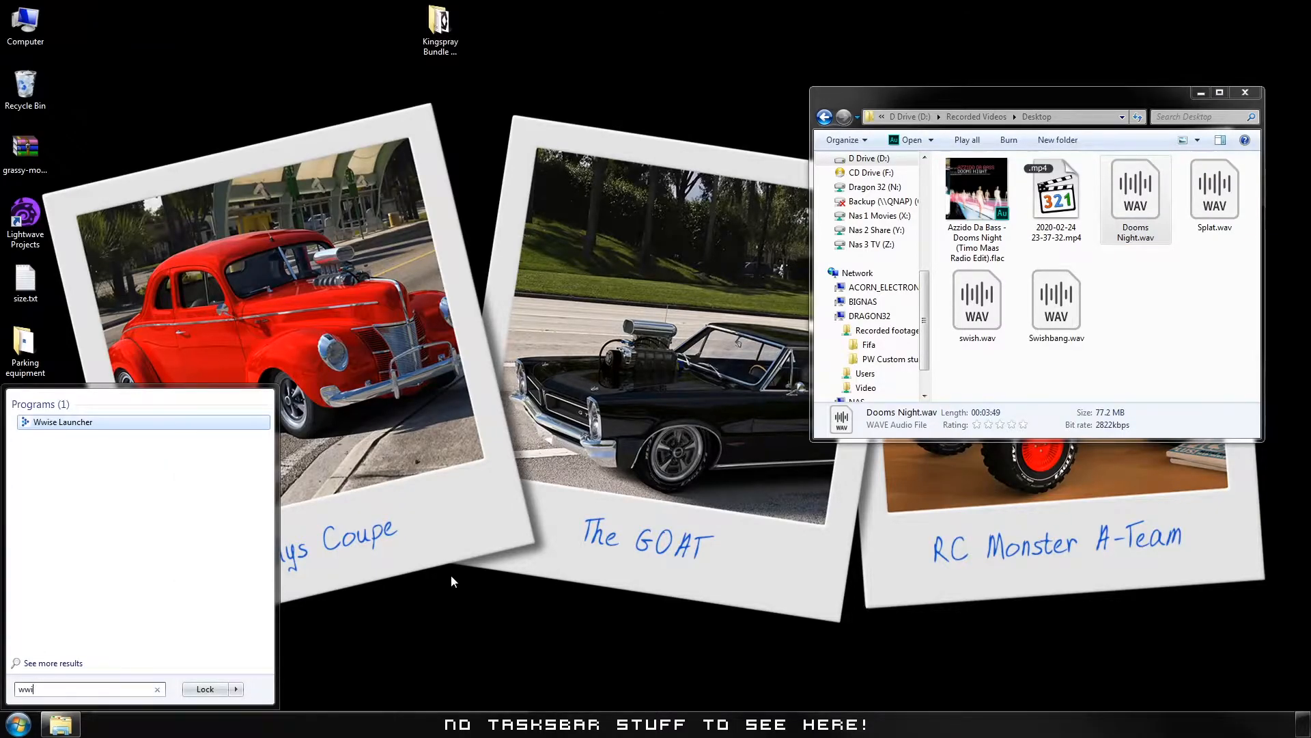
key("Return")
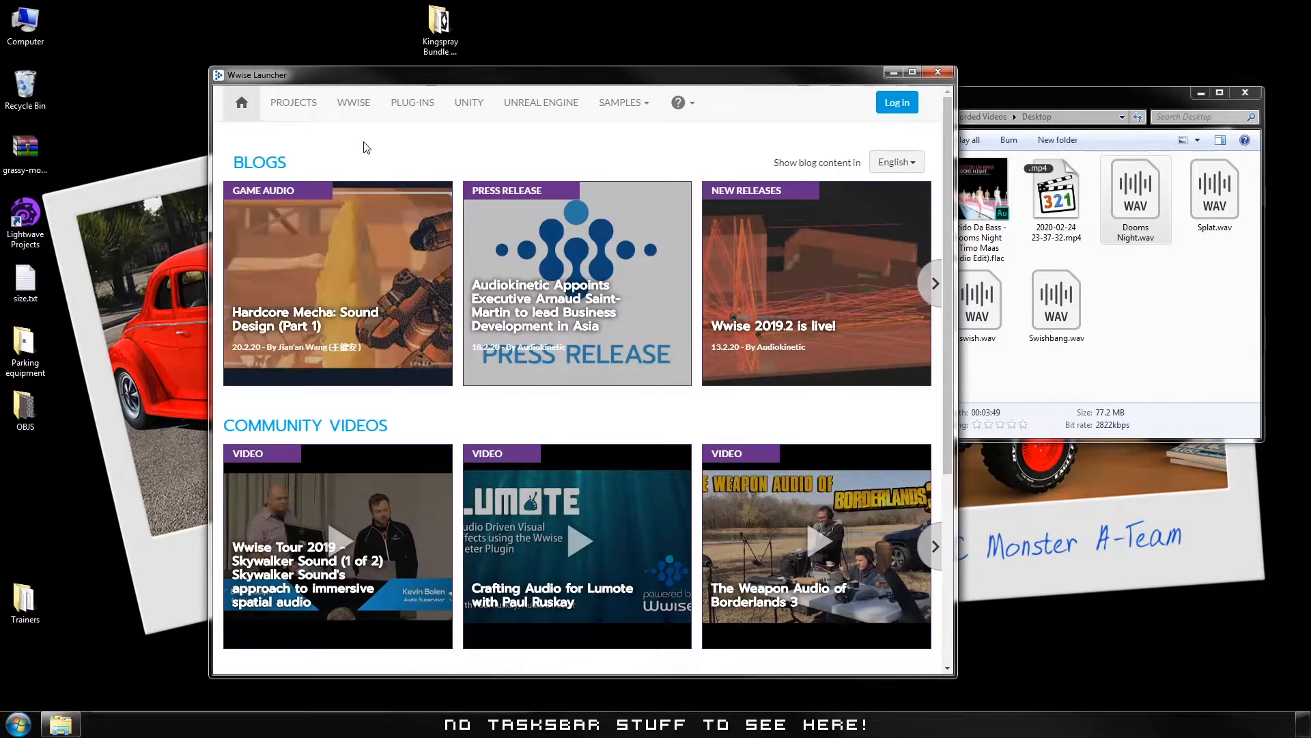
left_click(355, 107)
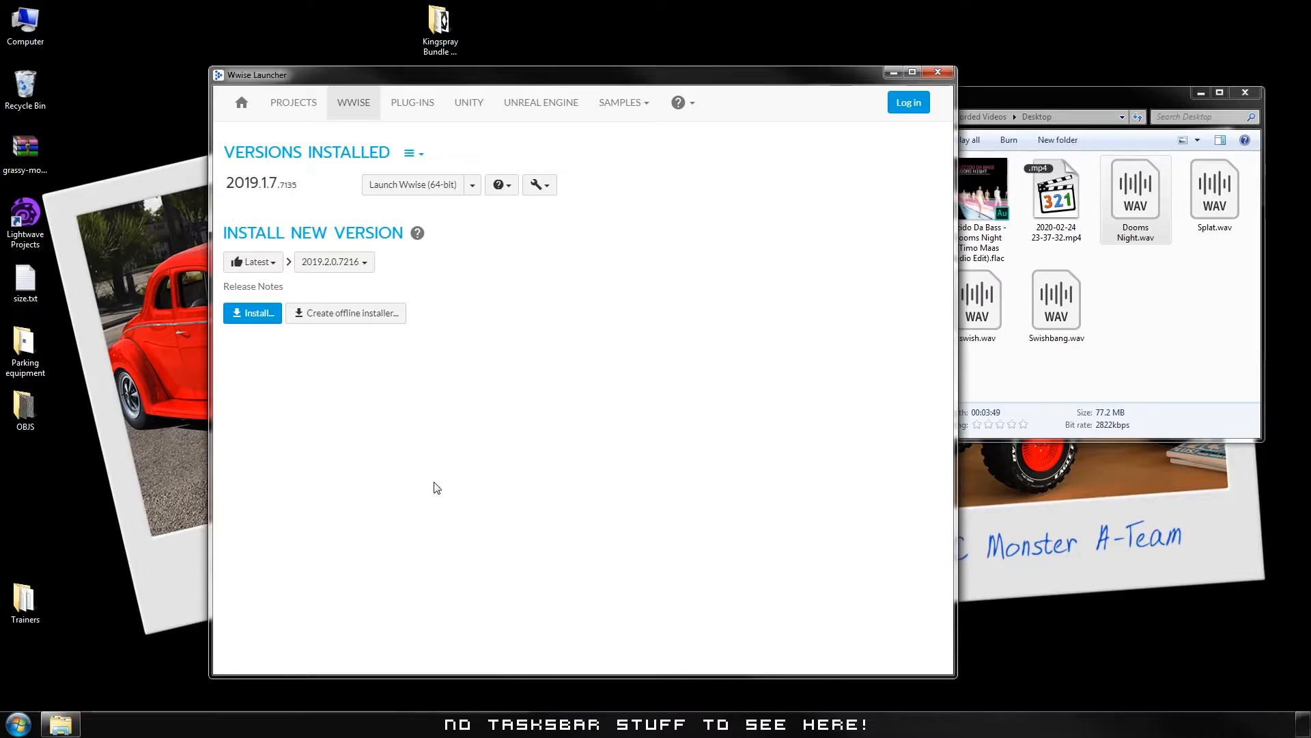
left_click(415, 190)
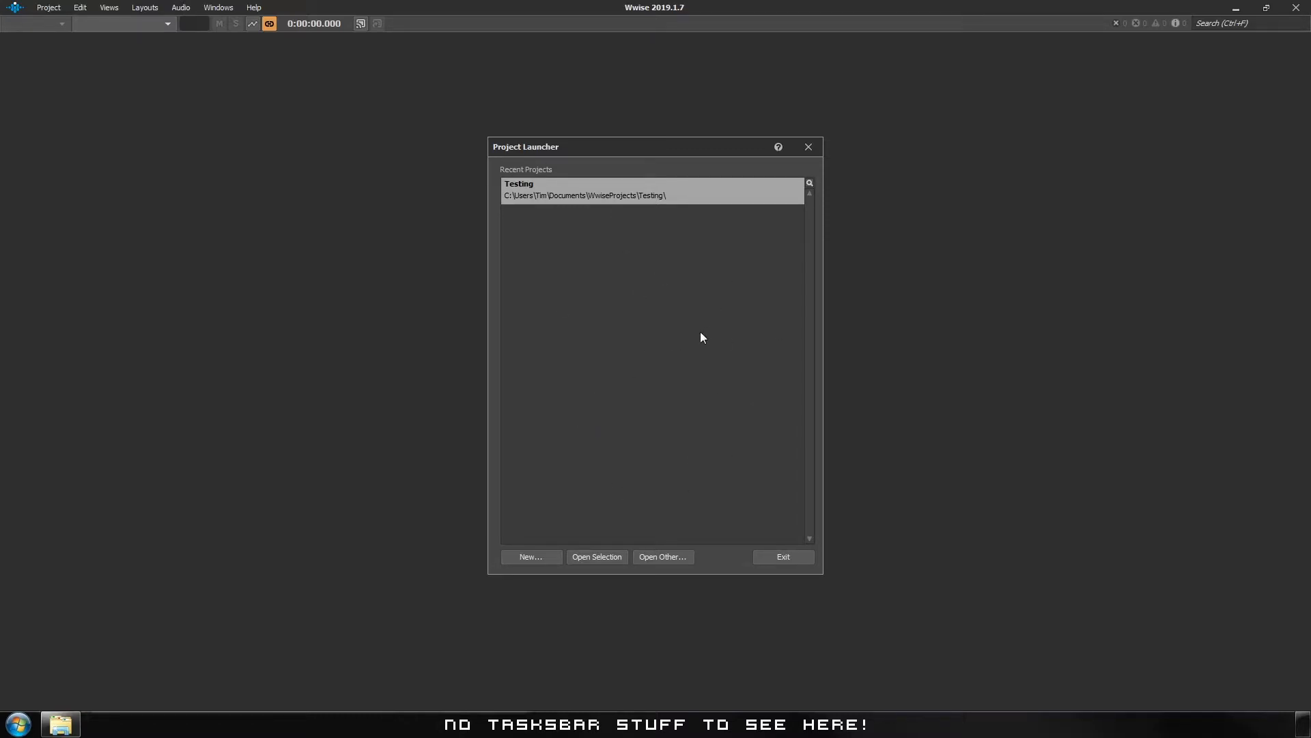
left_click(532, 557)
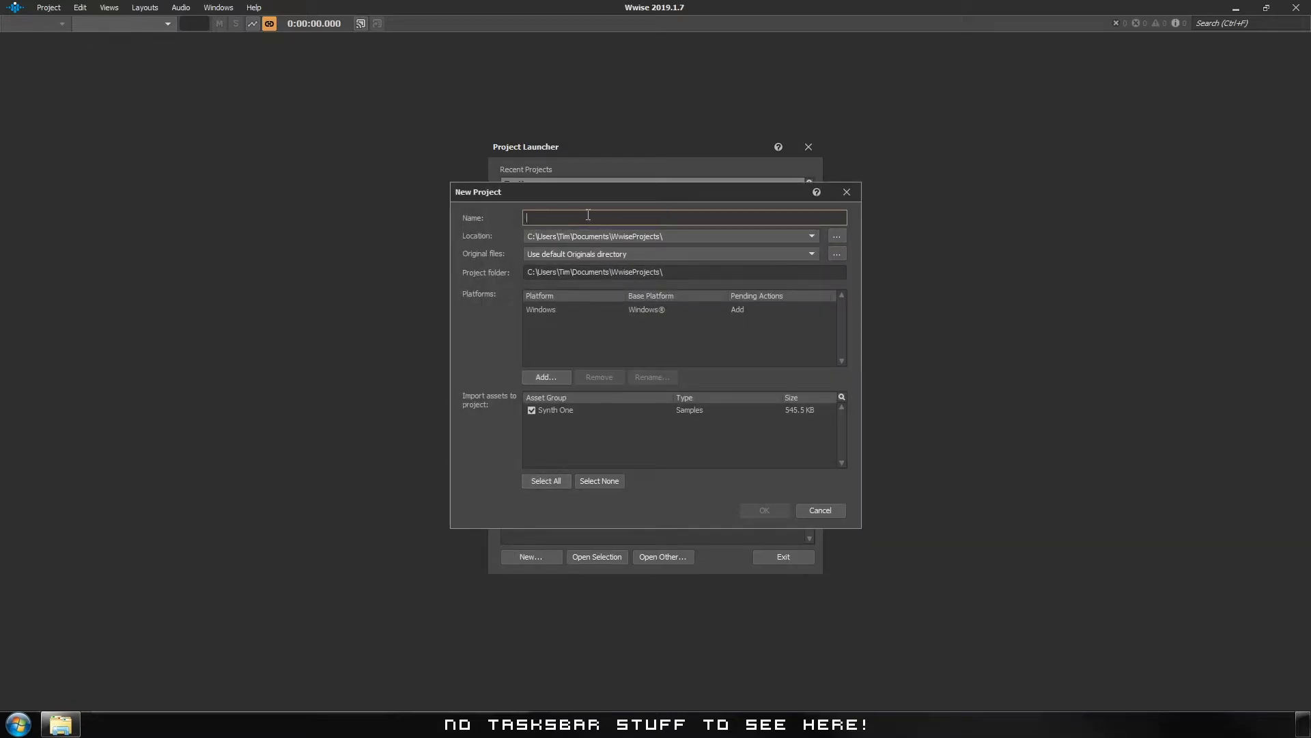
left_click_drag(626, 191, 616, 281)
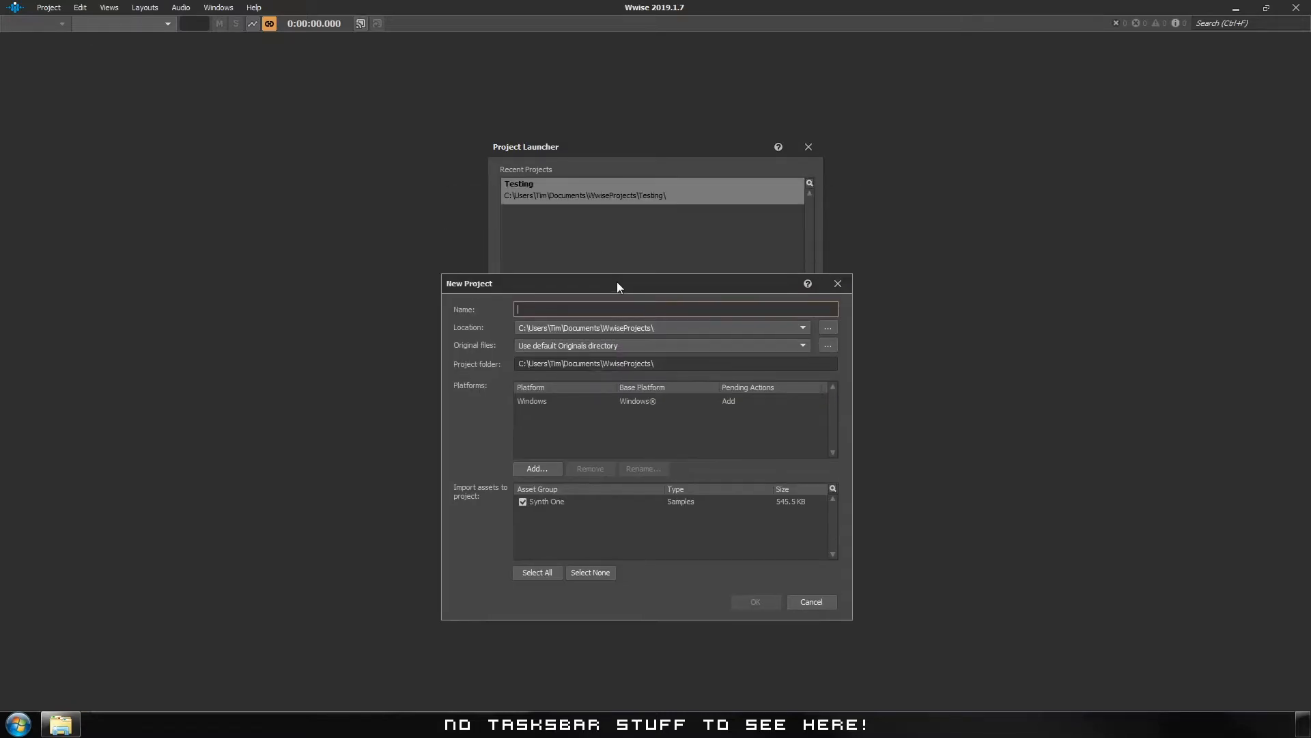
left_click(514, 183)
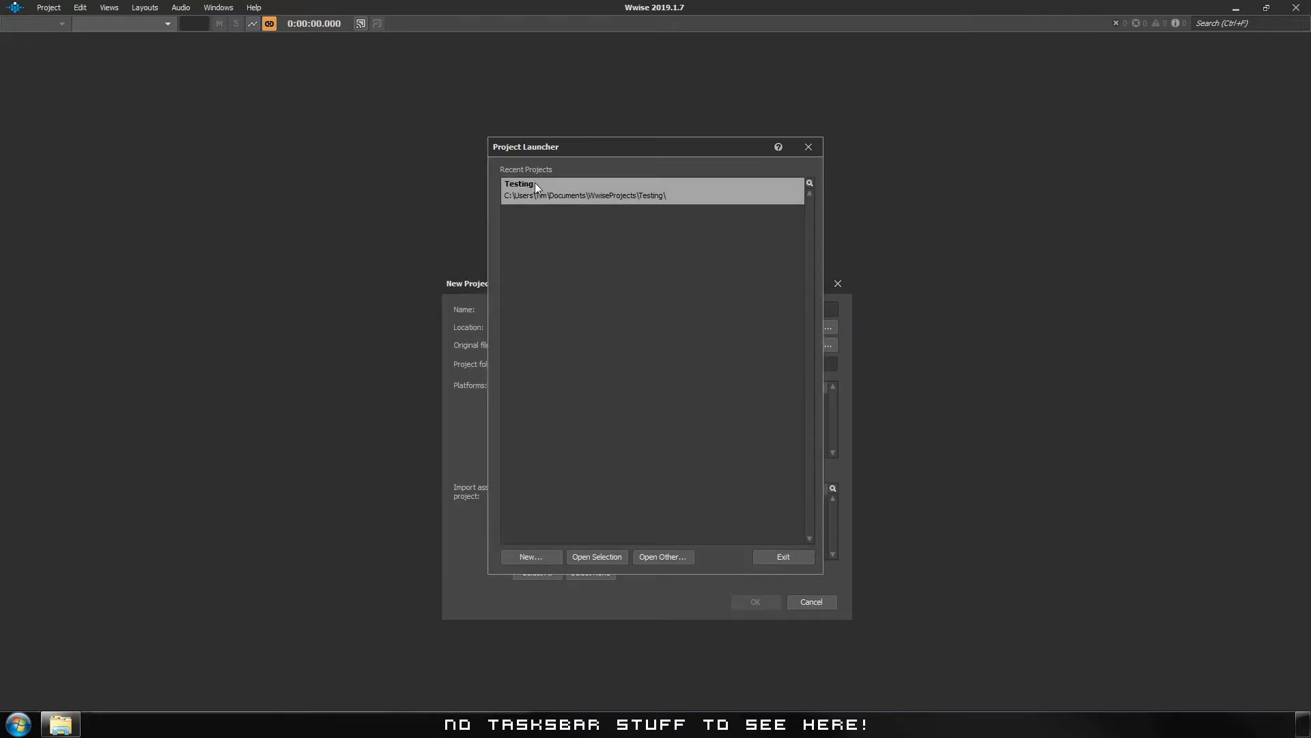
left_click(465, 287)
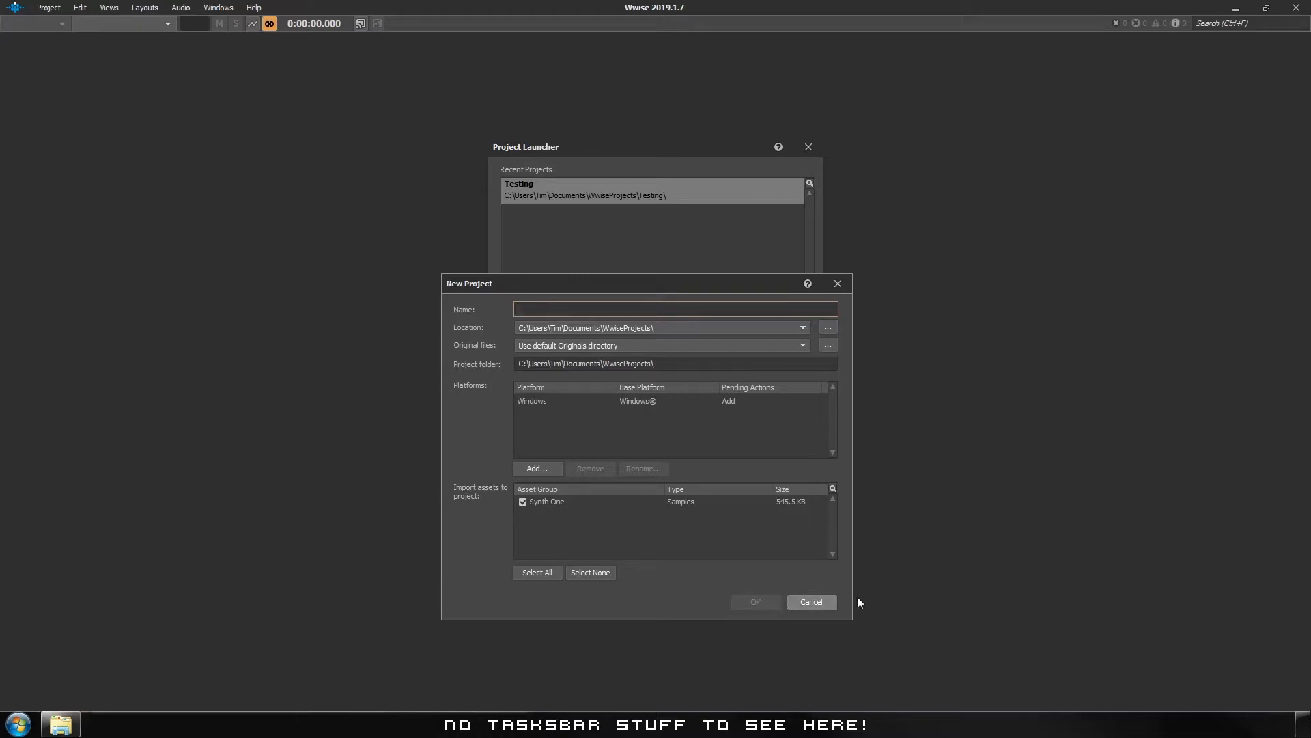
left_click(811, 601)
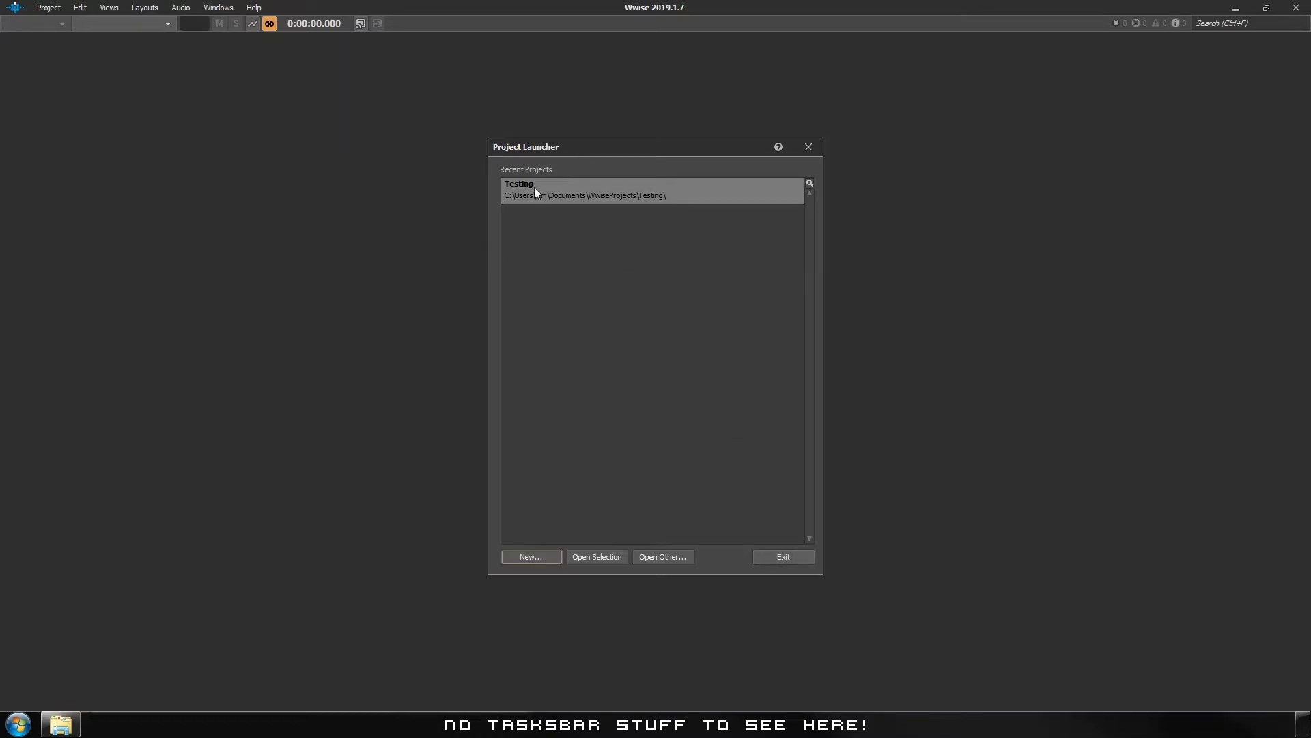
Open the recent project Testing and close its Schematic View and Property Editor.
double_click(556, 194)
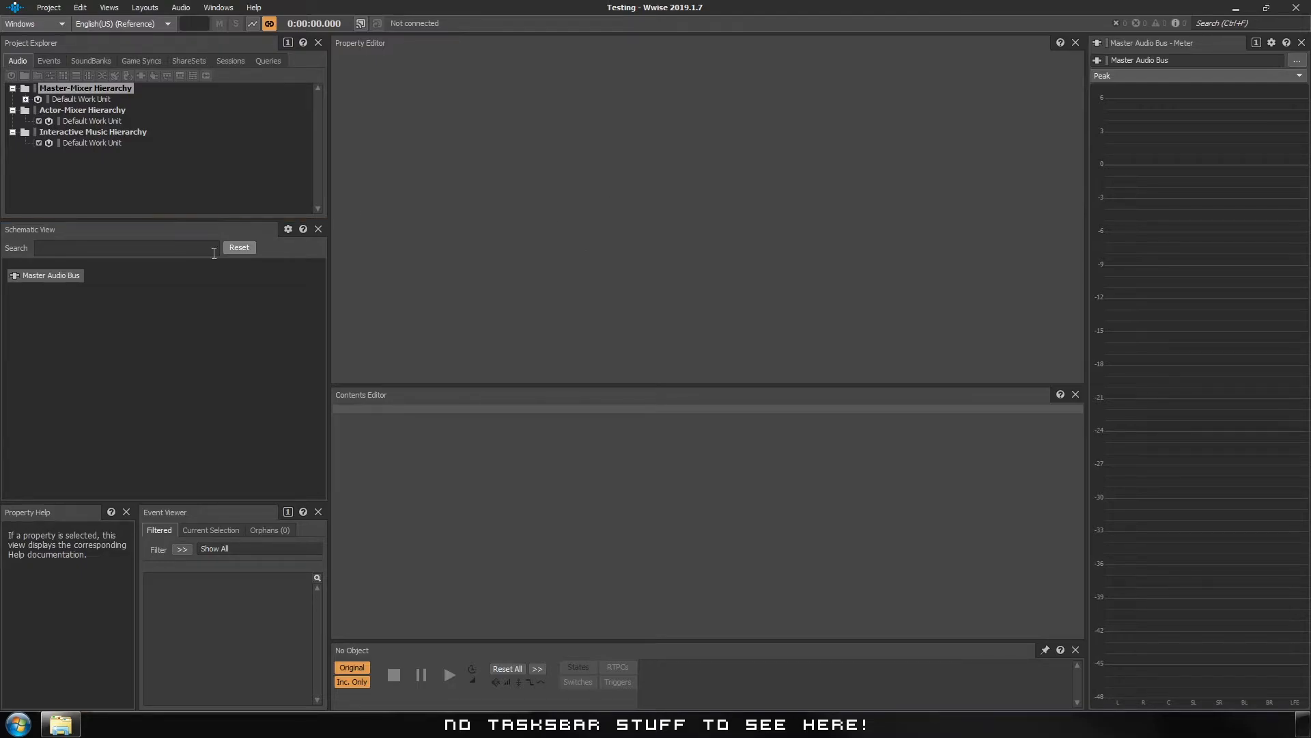
left_click(319, 230)
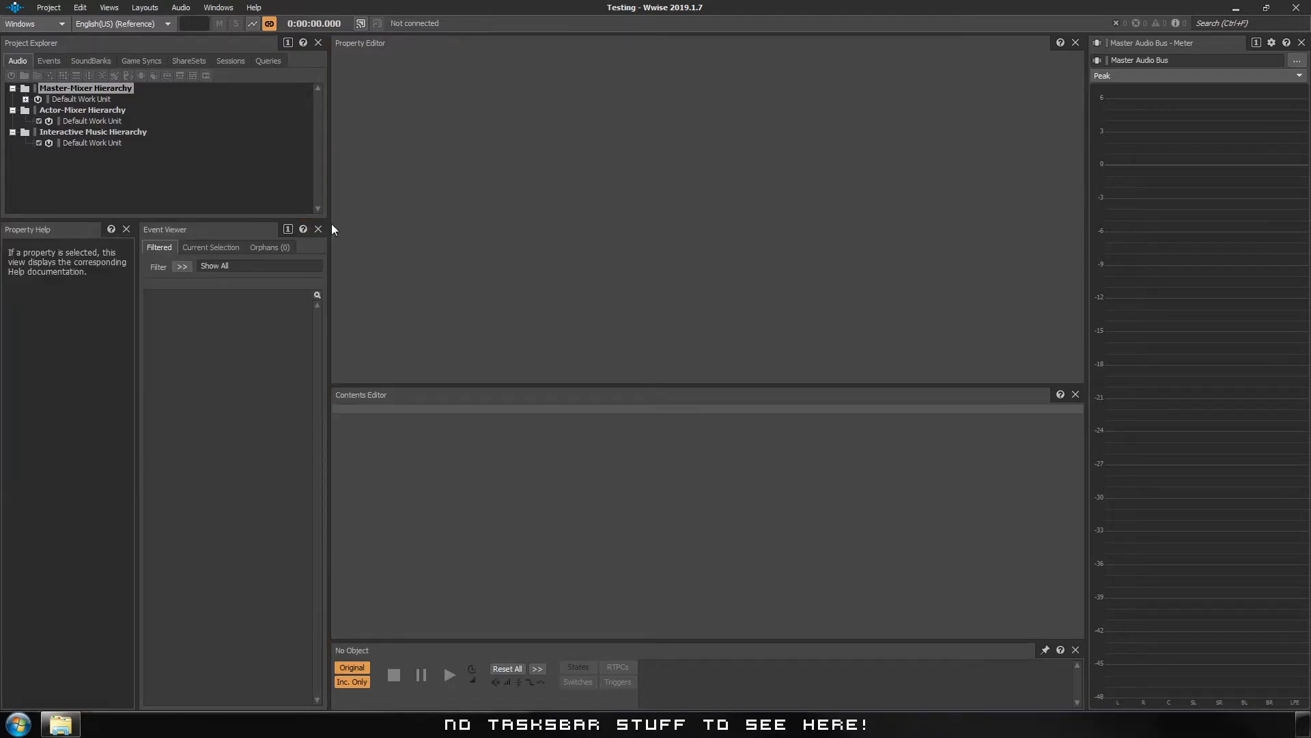
left_click(1075, 43)
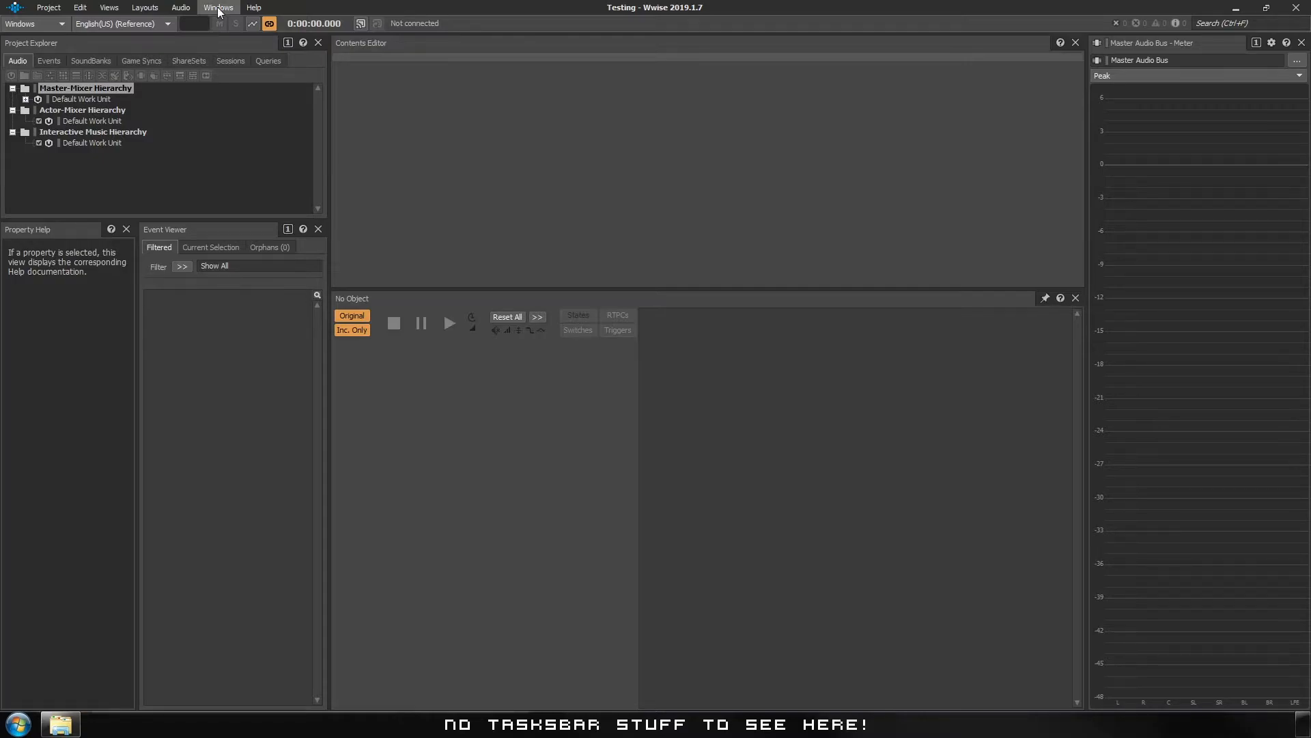
Restore the Property Editor, dock it above the Contents Editor, and enlarge it to fill most of the central area.
left_click(109, 9)
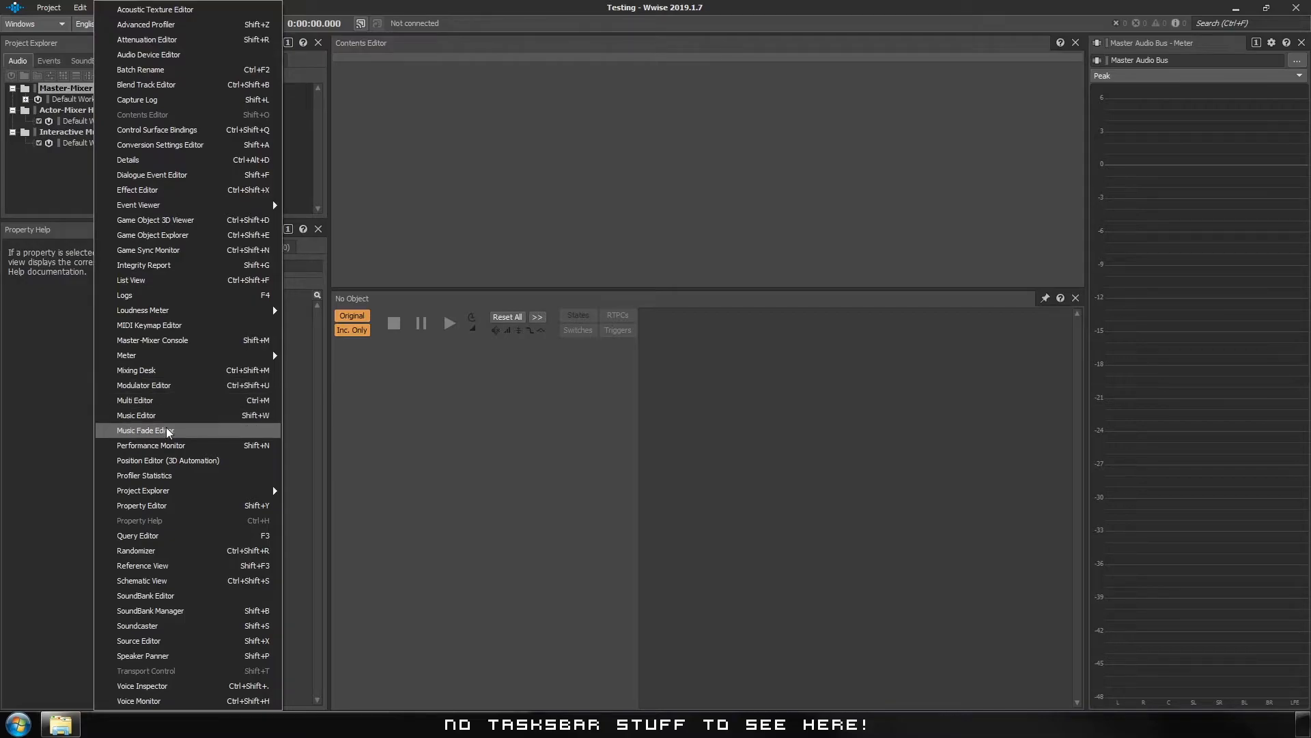
left_click(159, 506)
left_click_drag(167, 59, 578, 192)
left_click_drag(469, 192, 461, 63)
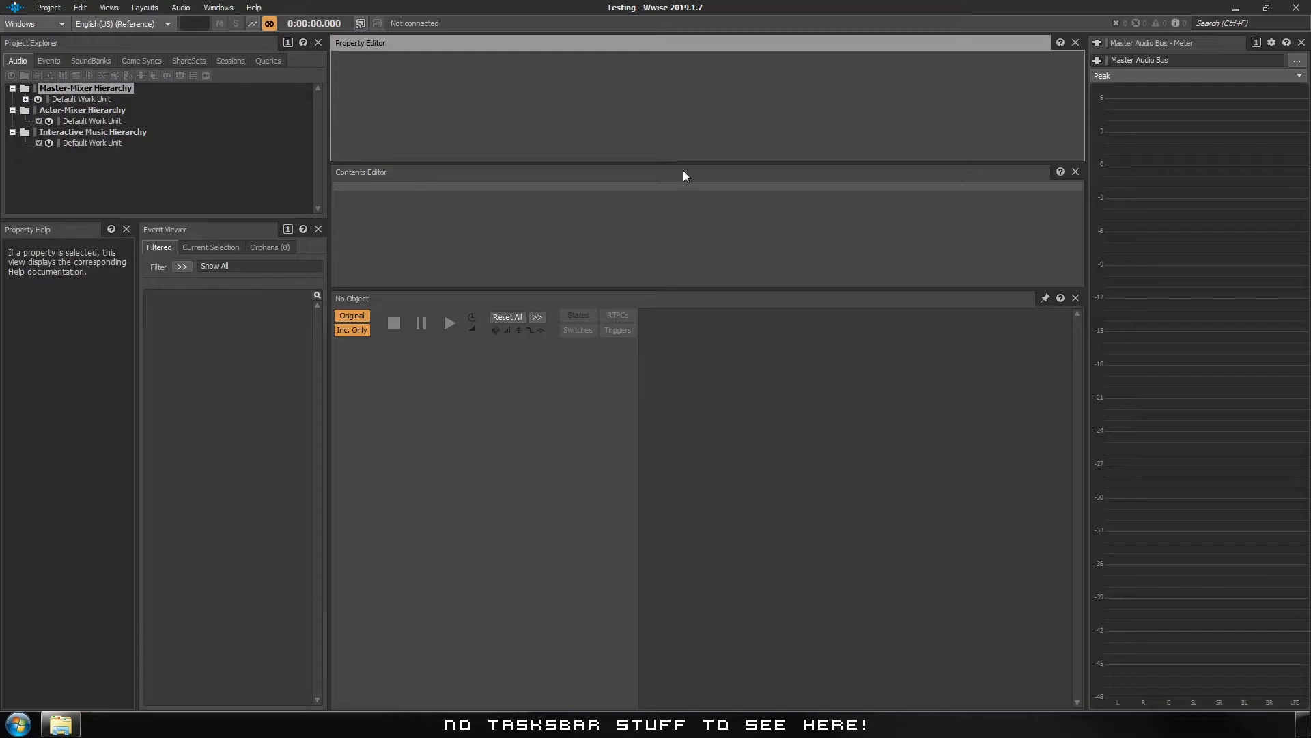
left_click_drag(677, 292, 680, 638)
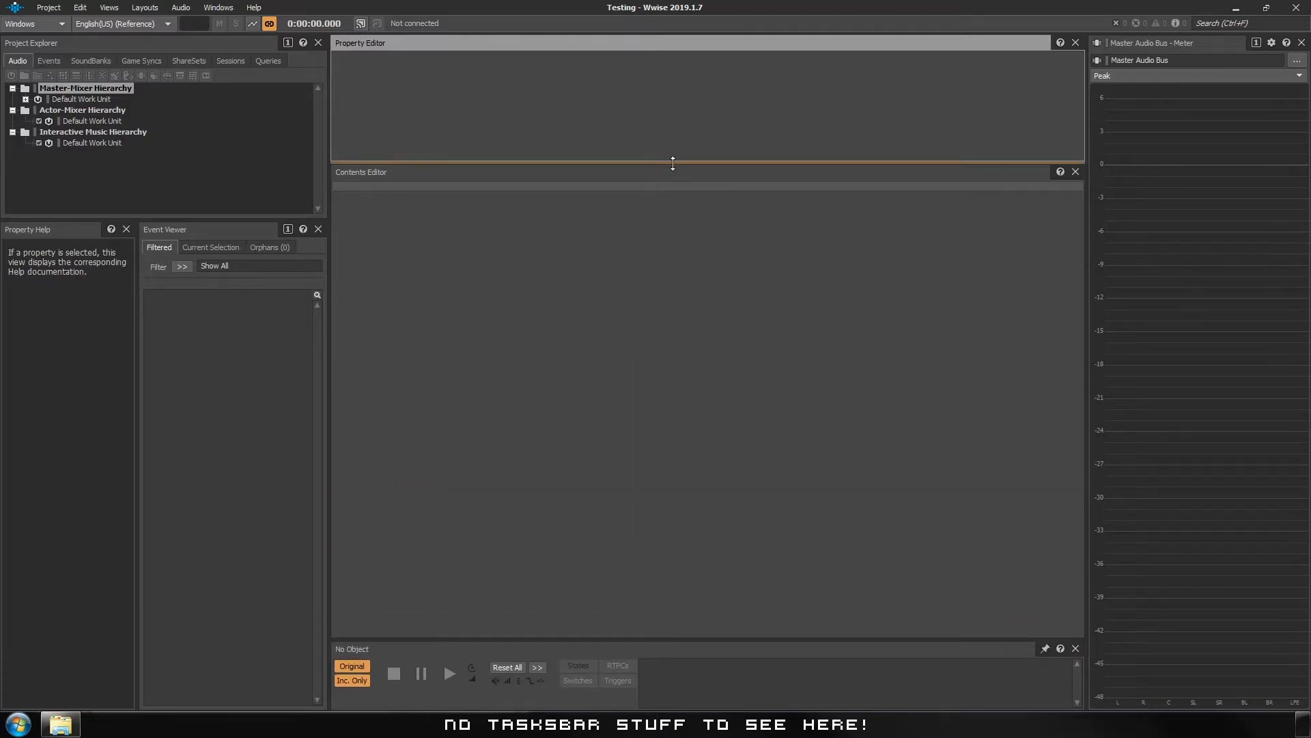
left_click_drag(674, 163, 667, 433)
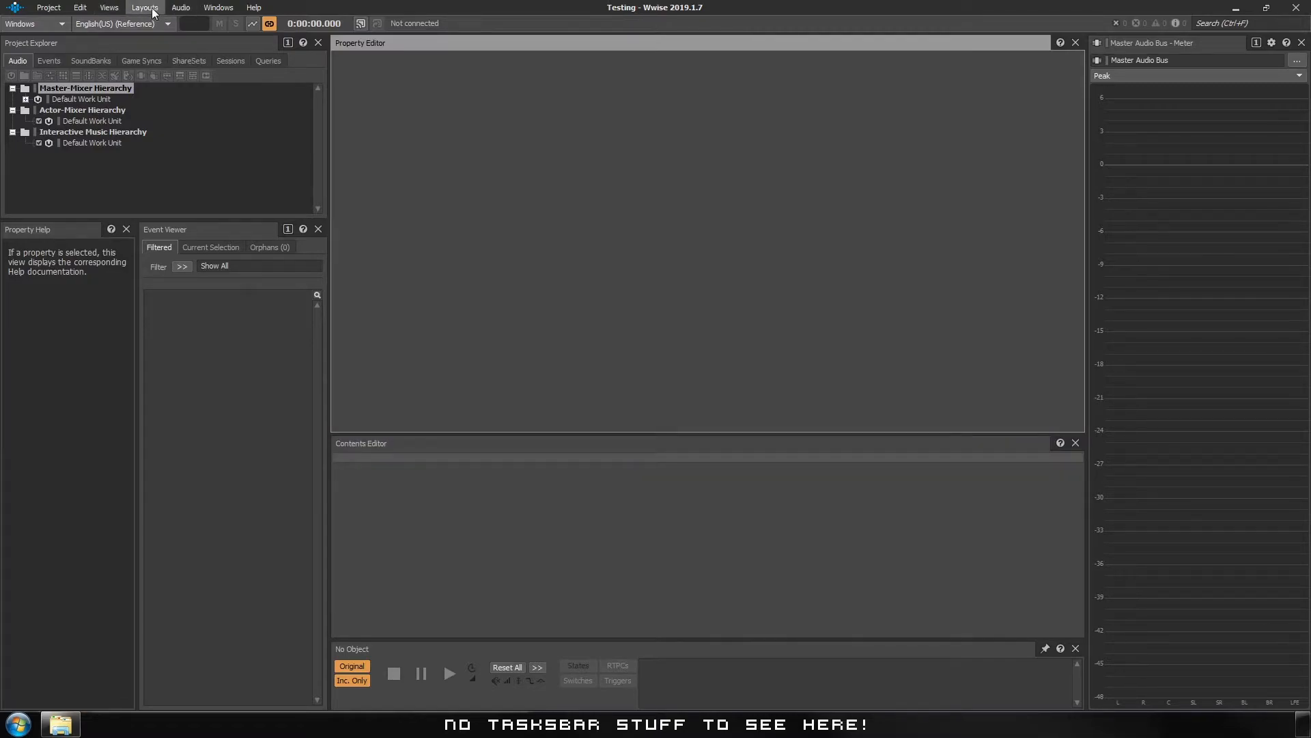
Restore the Schematic View, dock it beneath the Project Explorer, and resize both views.
left_click(109, 7)
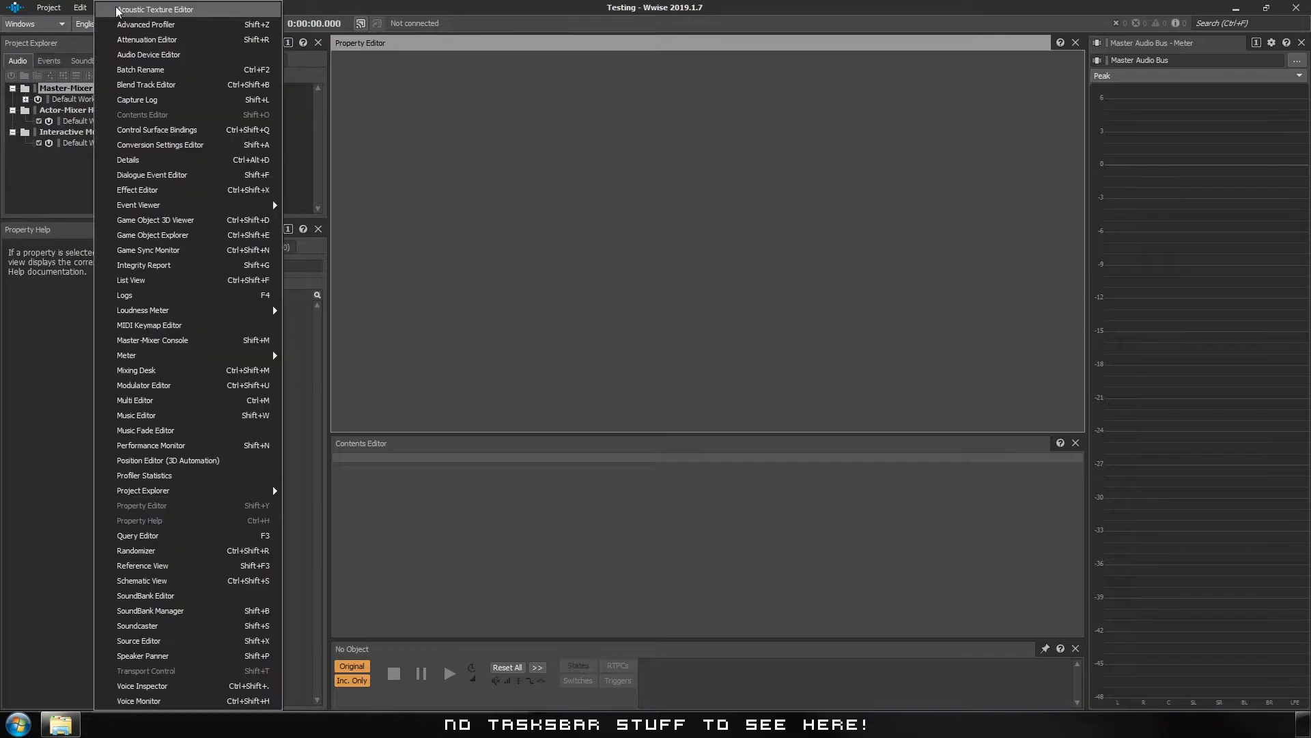
left_click(162, 580)
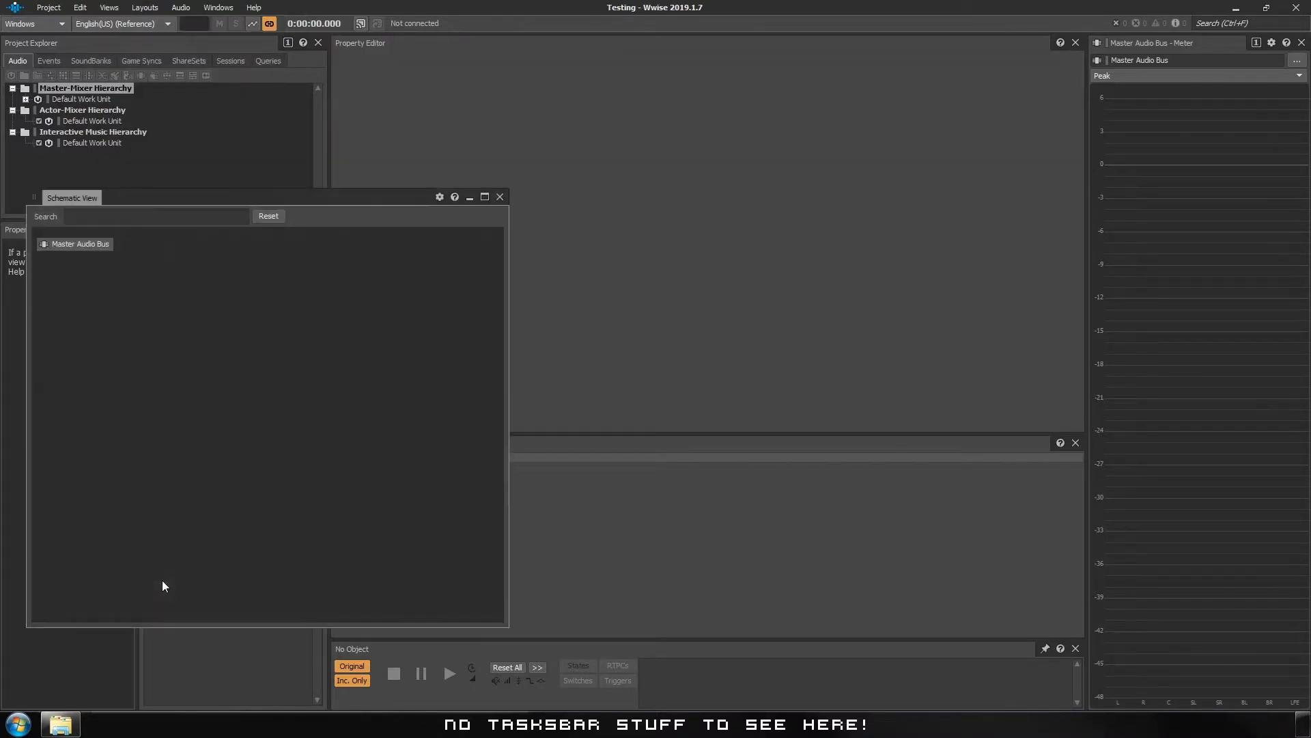
left_click_drag(241, 197, 595, 238)
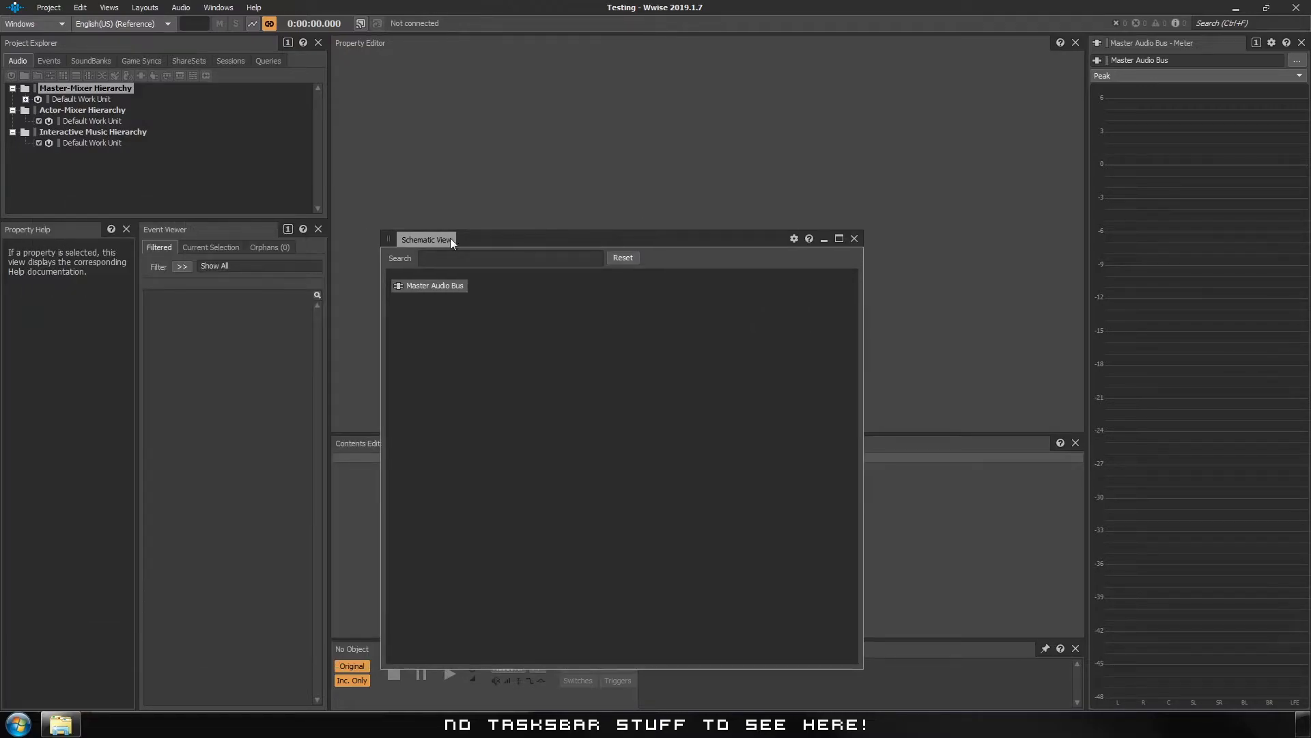
left_click_drag(432, 237, 164, 213)
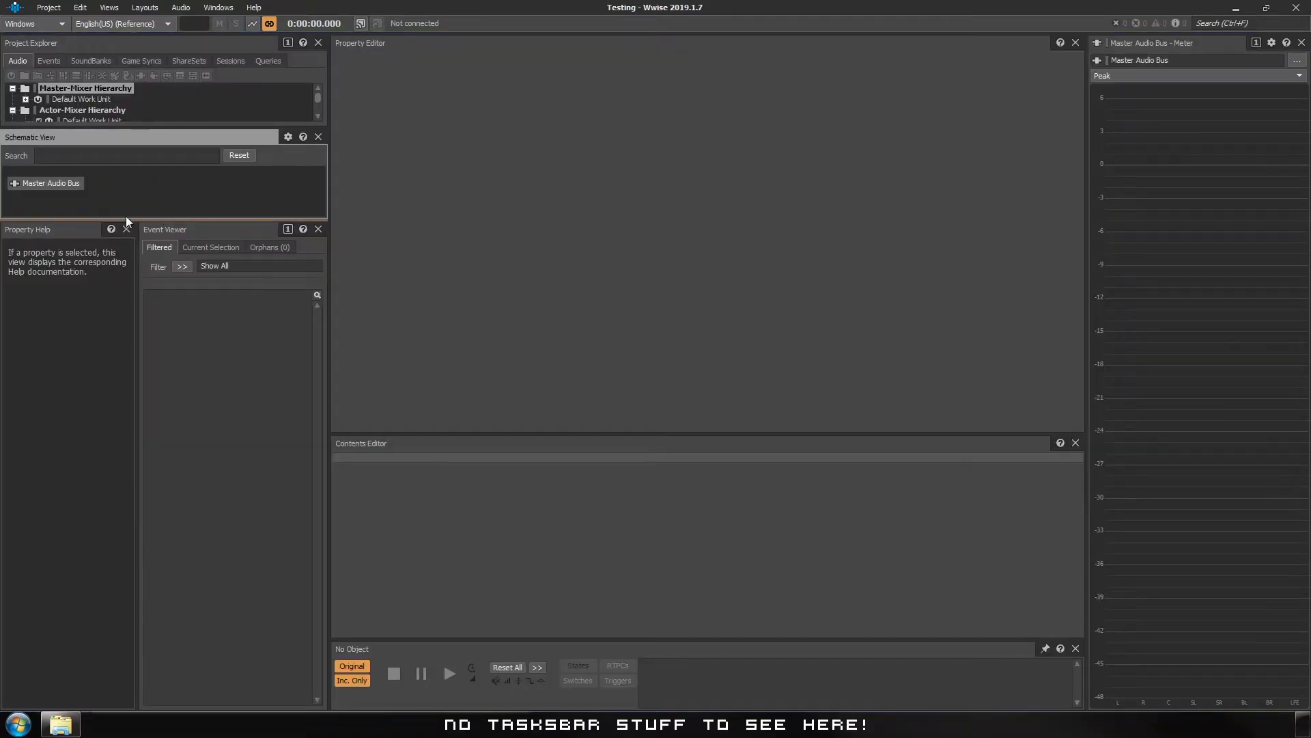
left_click_drag(140, 218, 140, 428)
left_click_drag(141, 127, 155, 203)
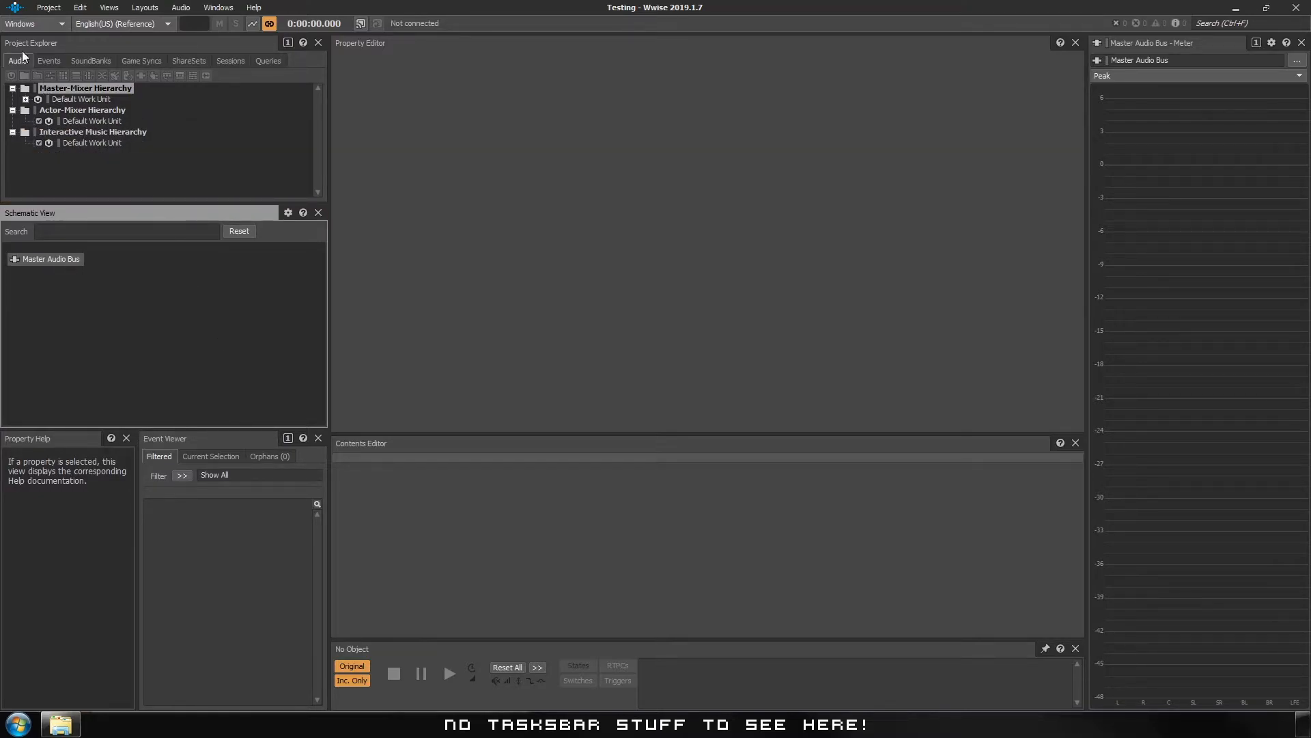
Close Wwise with the Testing project and exit the Wwise Launcher.
left_click(48, 8)
left_click(67, 56)
left_click(1299, 9)
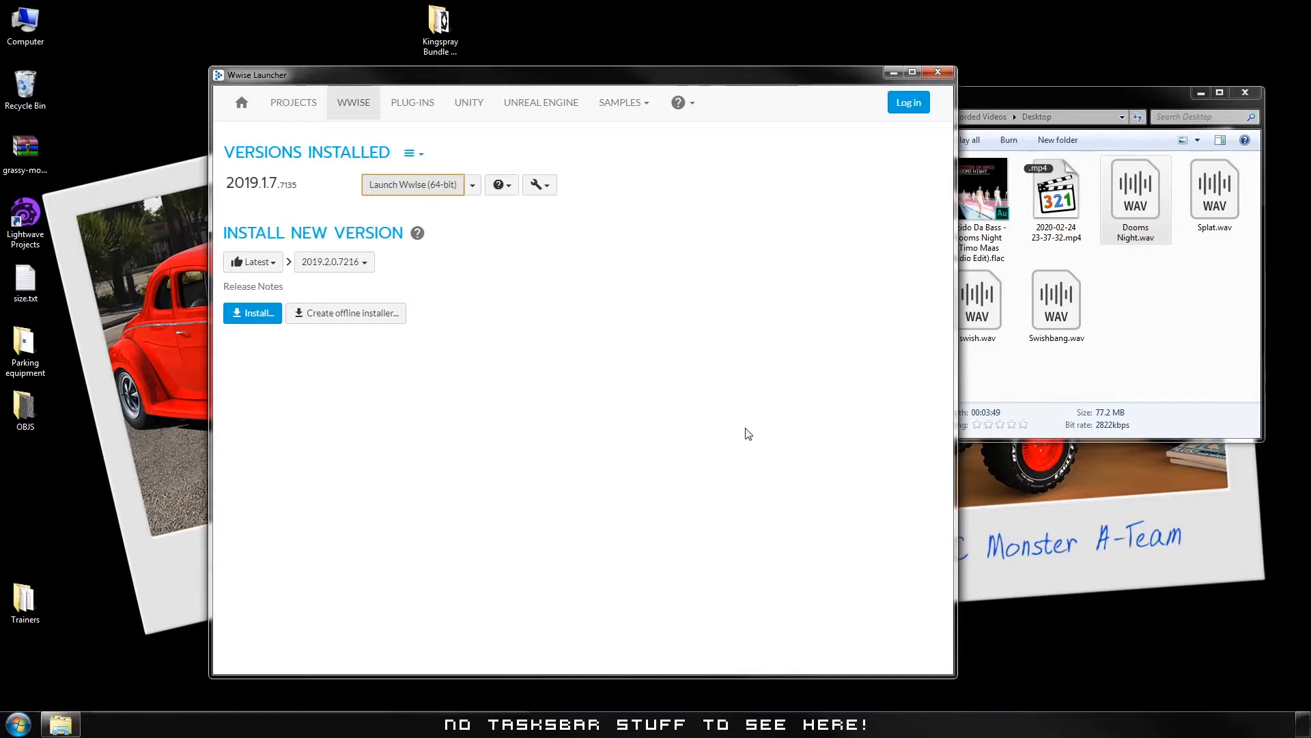
left_click(938, 73)
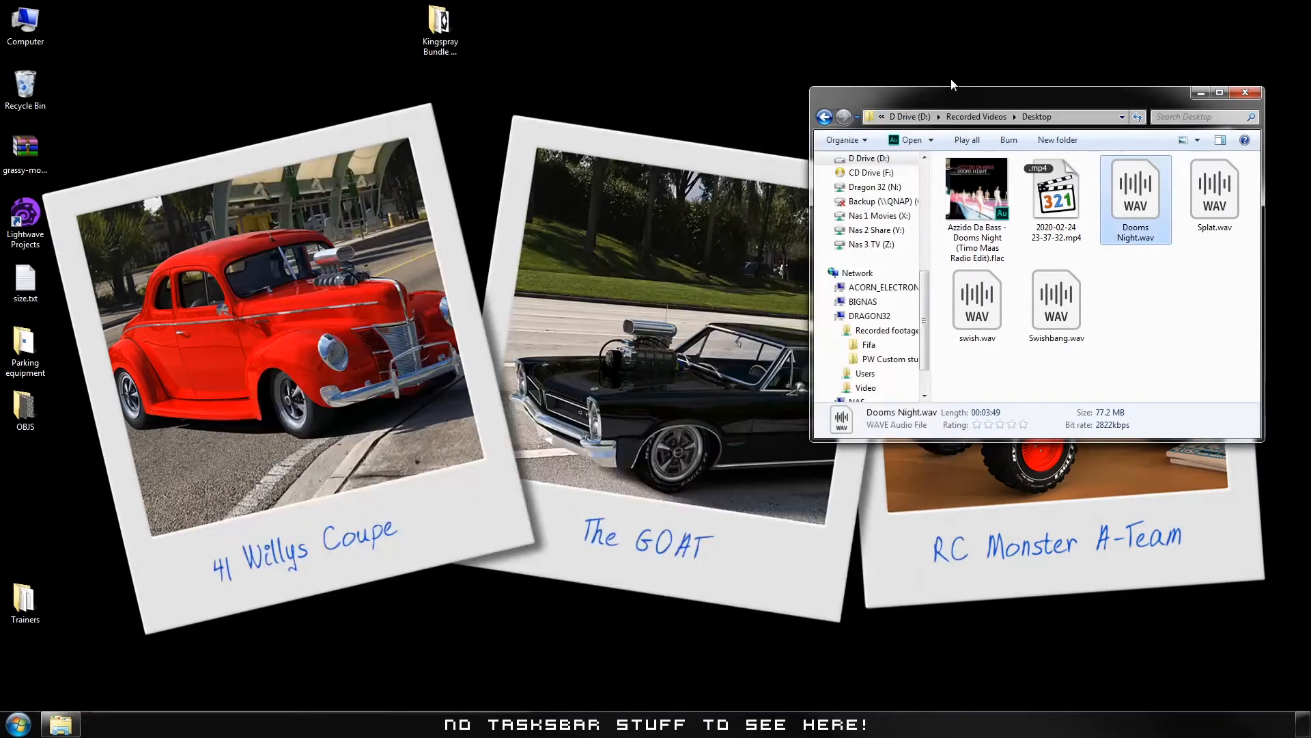
Start the Wwise Launcher again by searching for wwise among the installed programs.
key("super")
type("wwise")
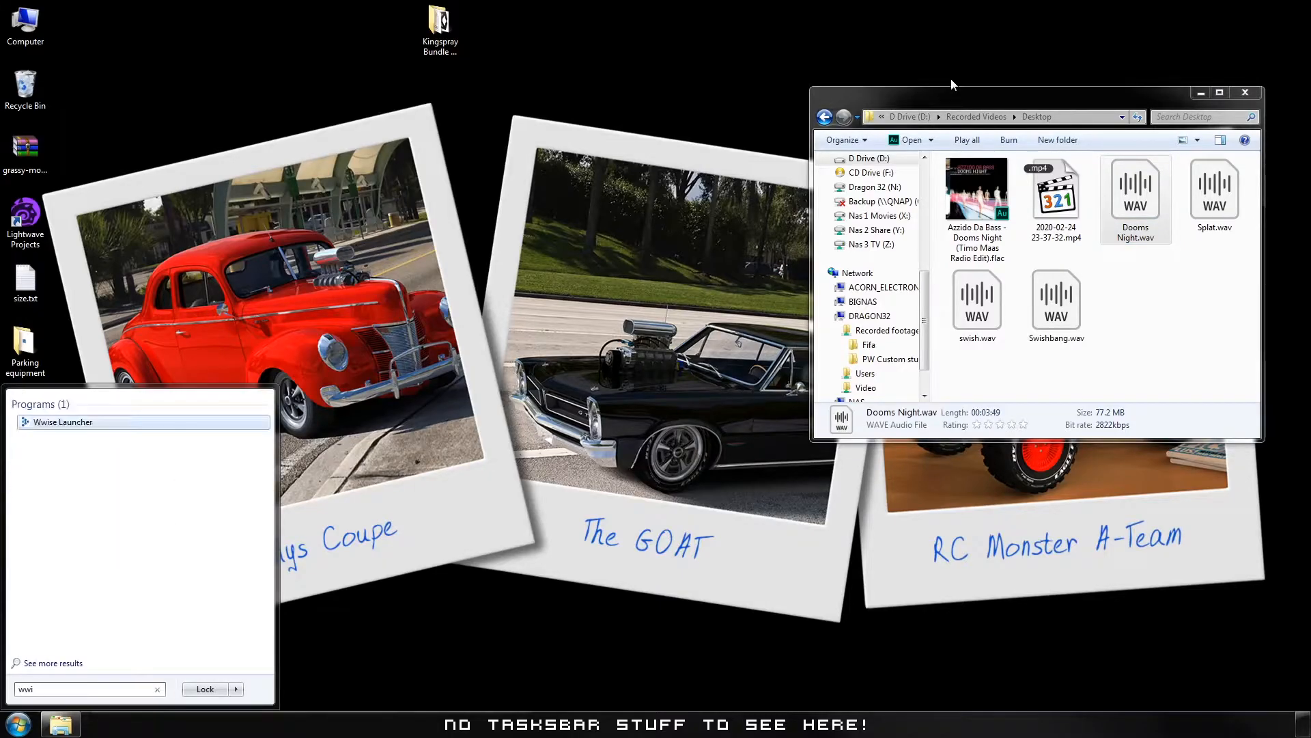
key("Return")
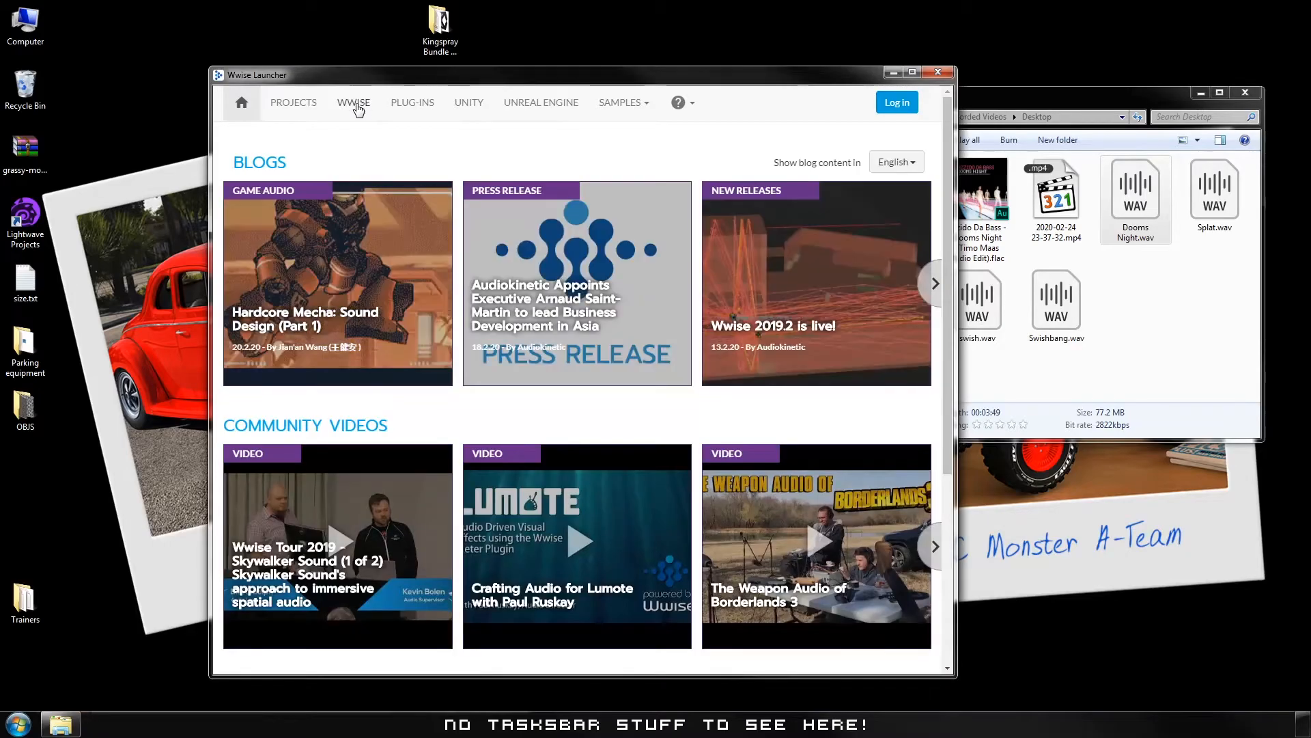
Open the recent Testing project with Wwise 2019.1.7.7135.
left_click(355, 105)
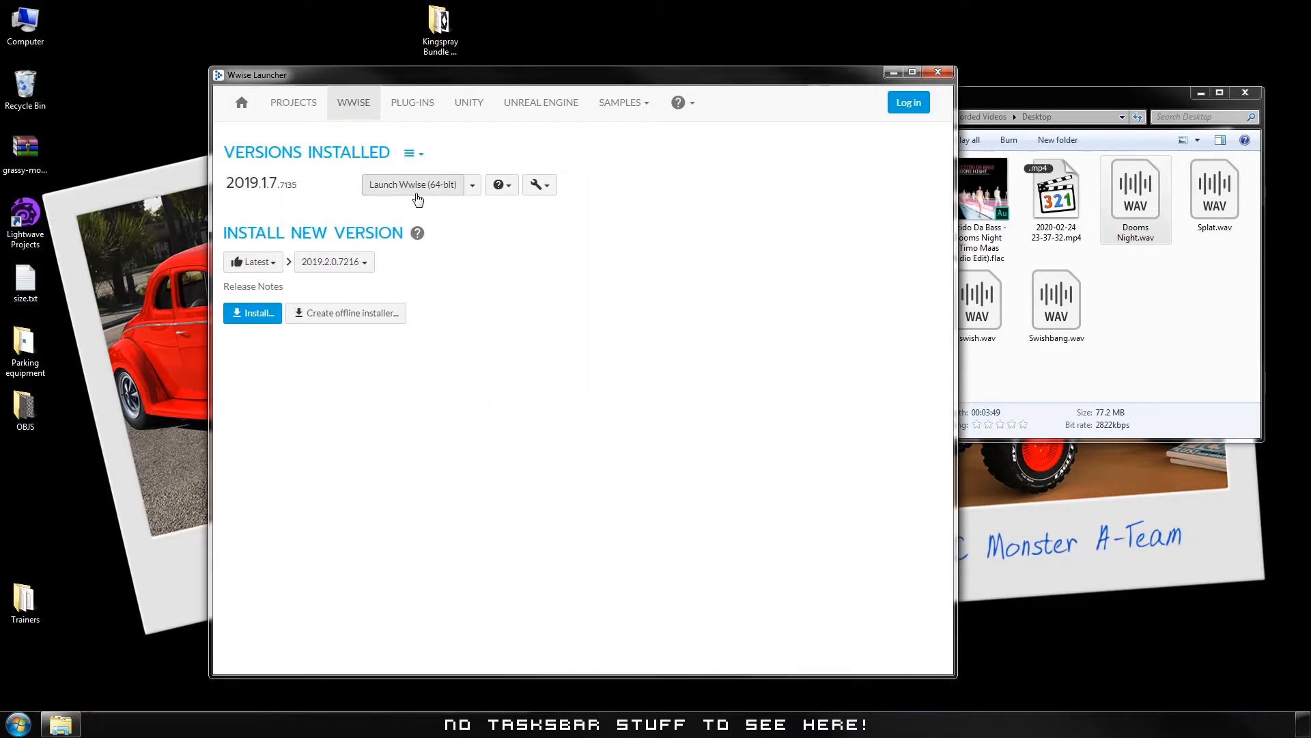
left_click(281, 104)
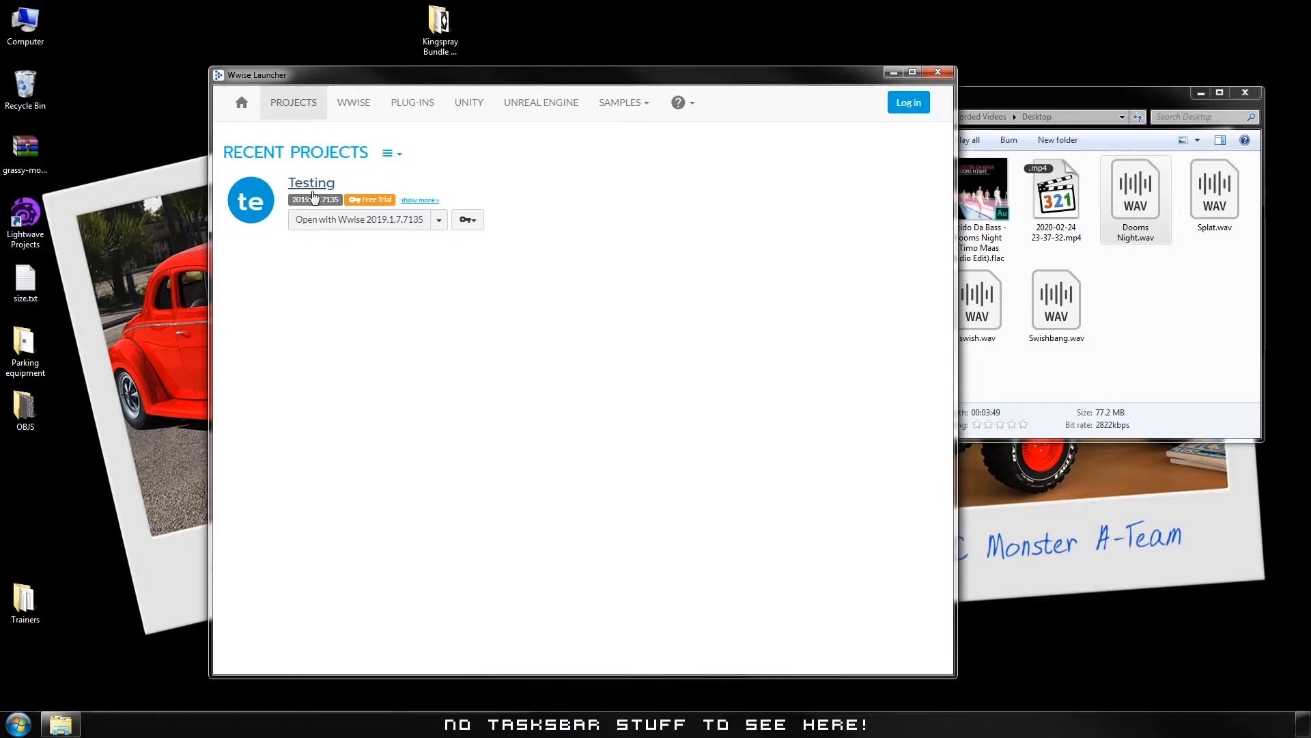
left_click(362, 224)
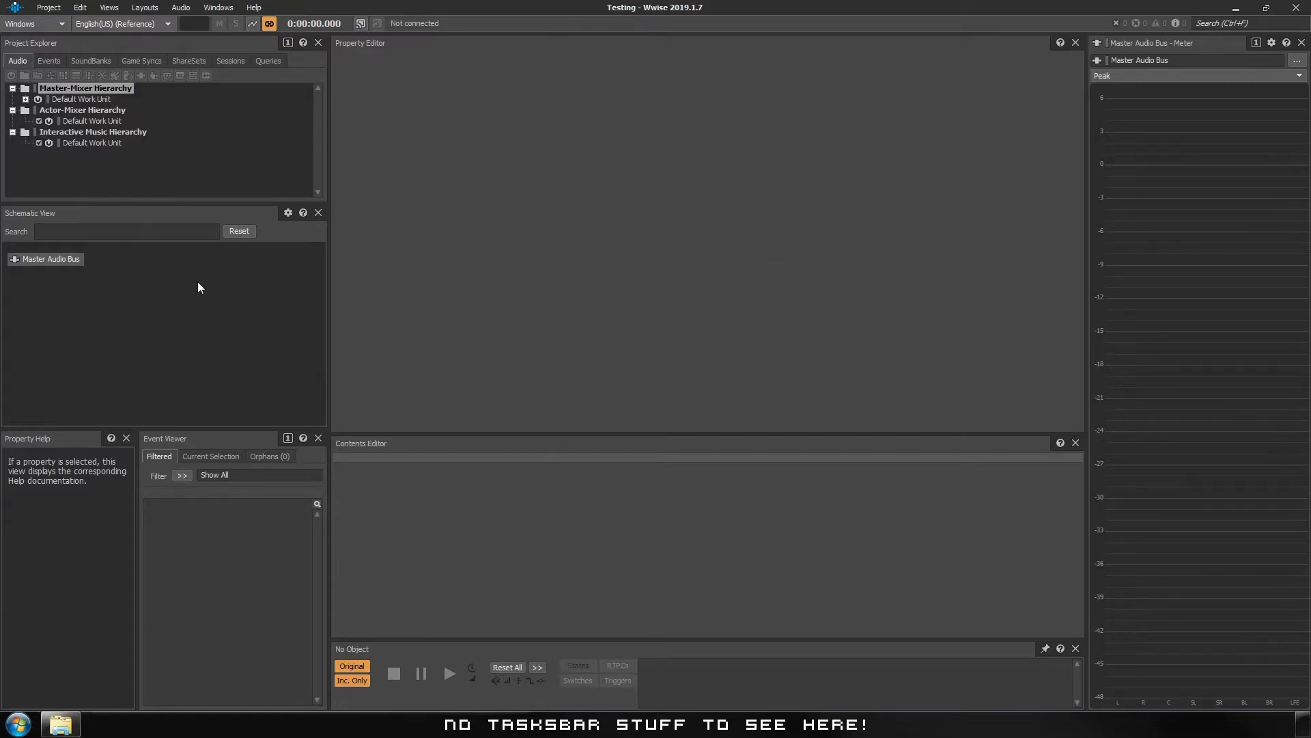
Import Dooms Night.wav from the Desktop folder as a Sound SFX into the Actor-Mixer Hierarchy's Default Work Unit.
left_click(48, 8)
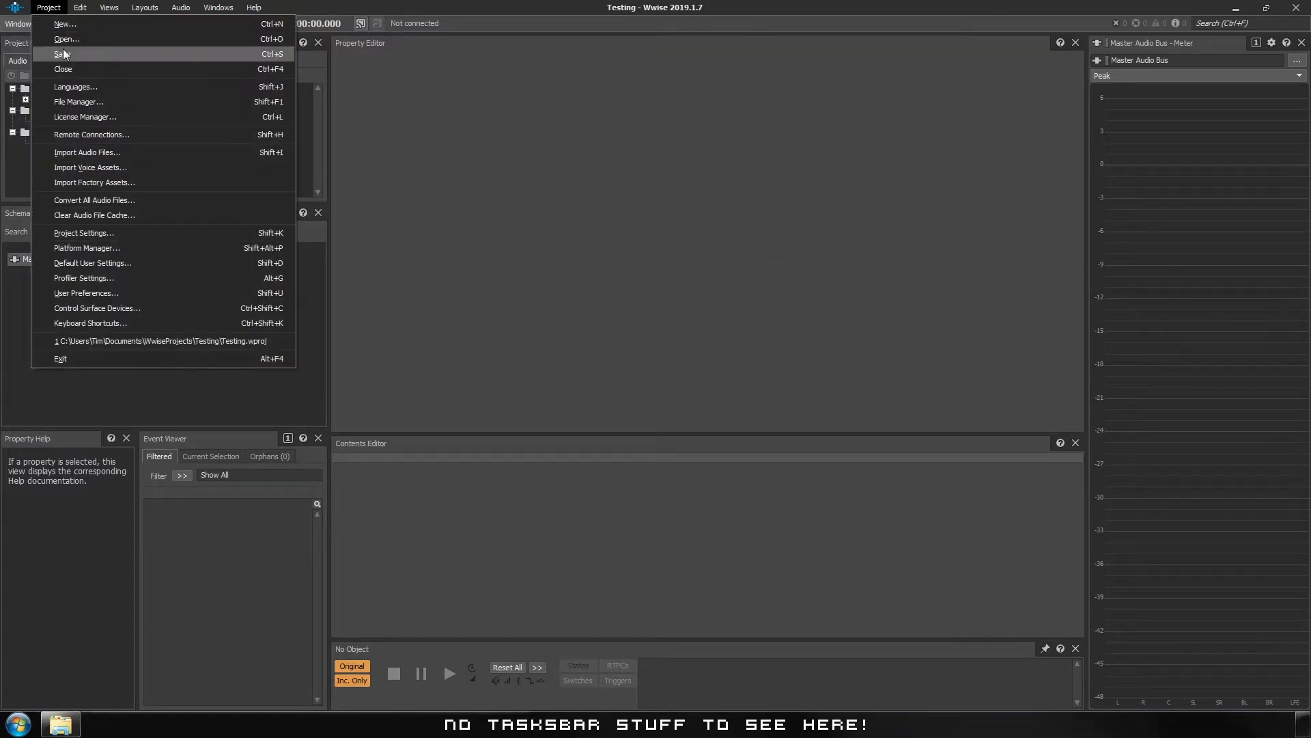
left_click(80, 153)
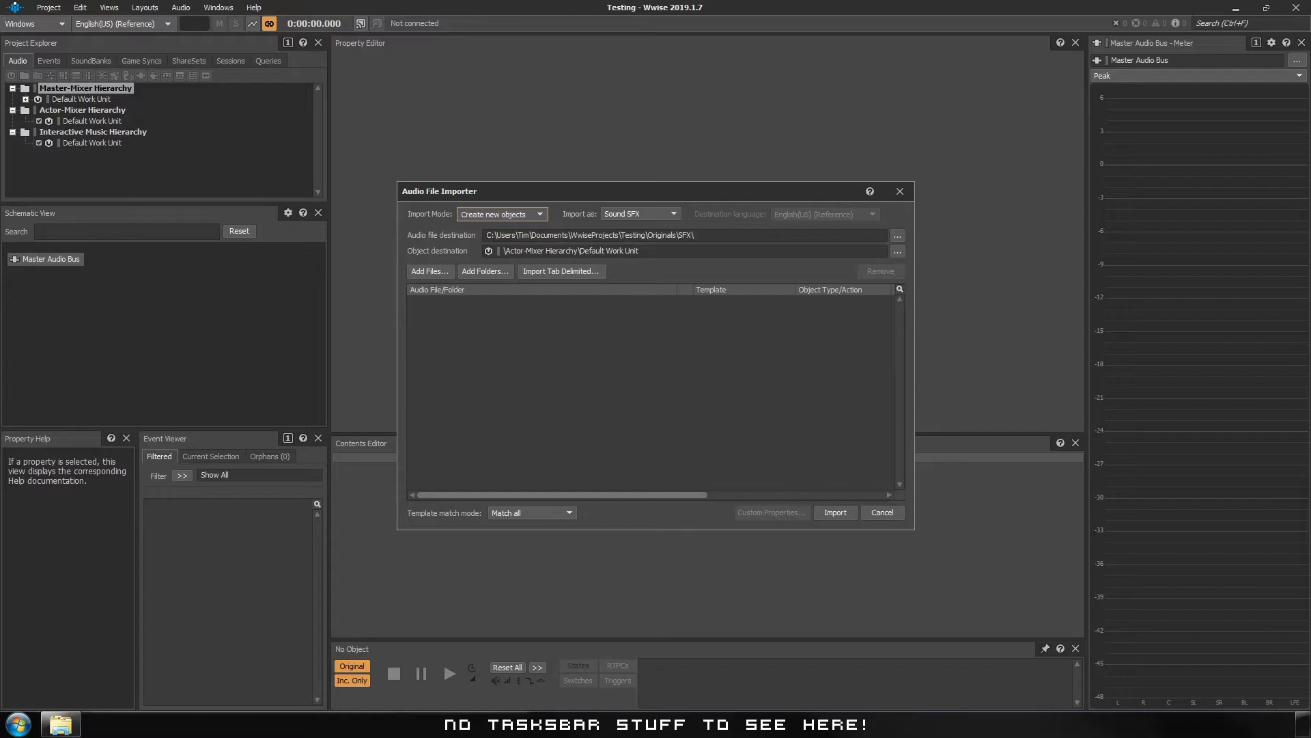
mouse_move(60, 723)
left_click(88, 654)
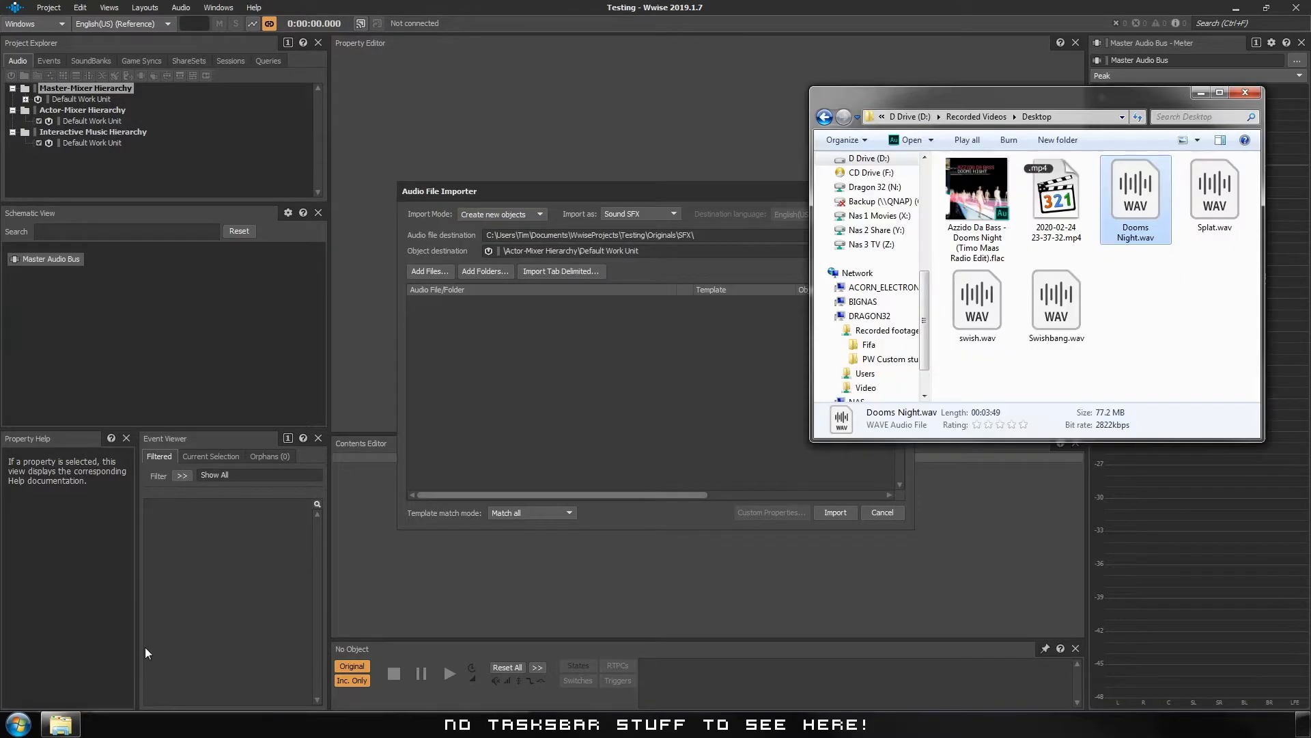
left_click_drag(1136, 198, 545, 365)
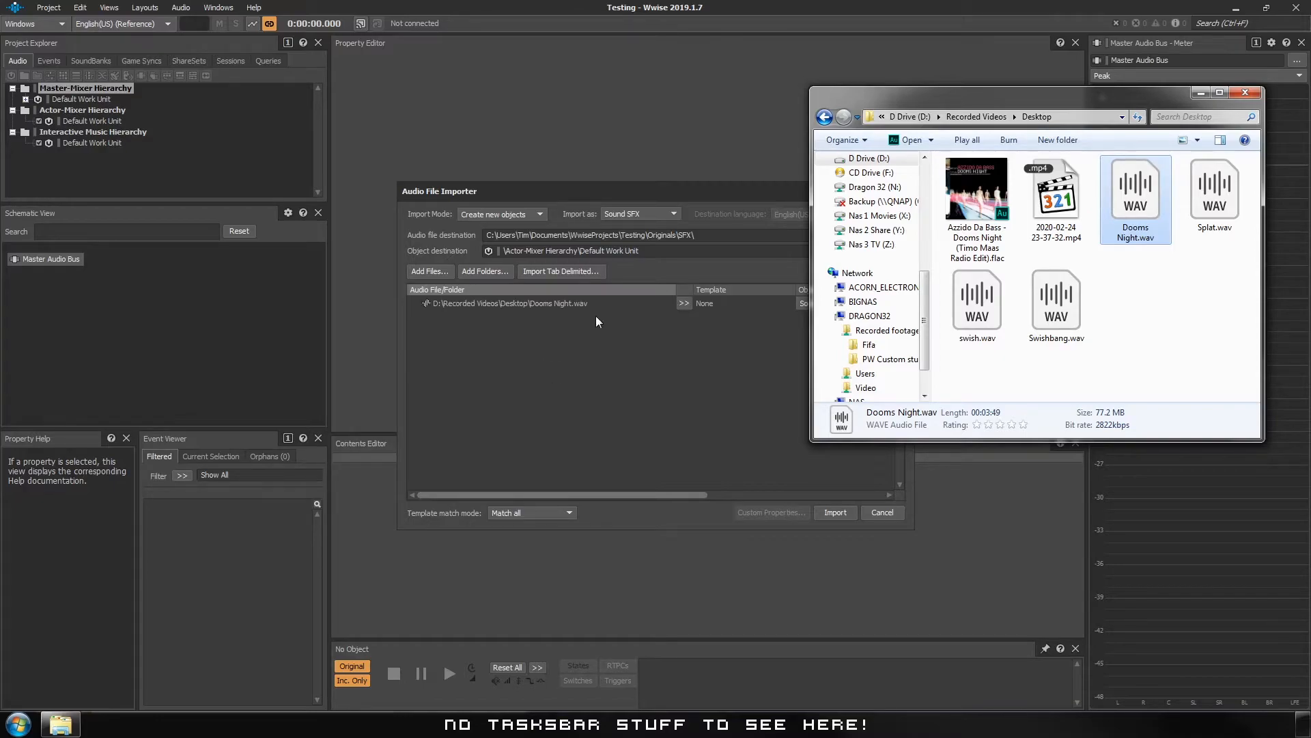
left_click(711, 194)
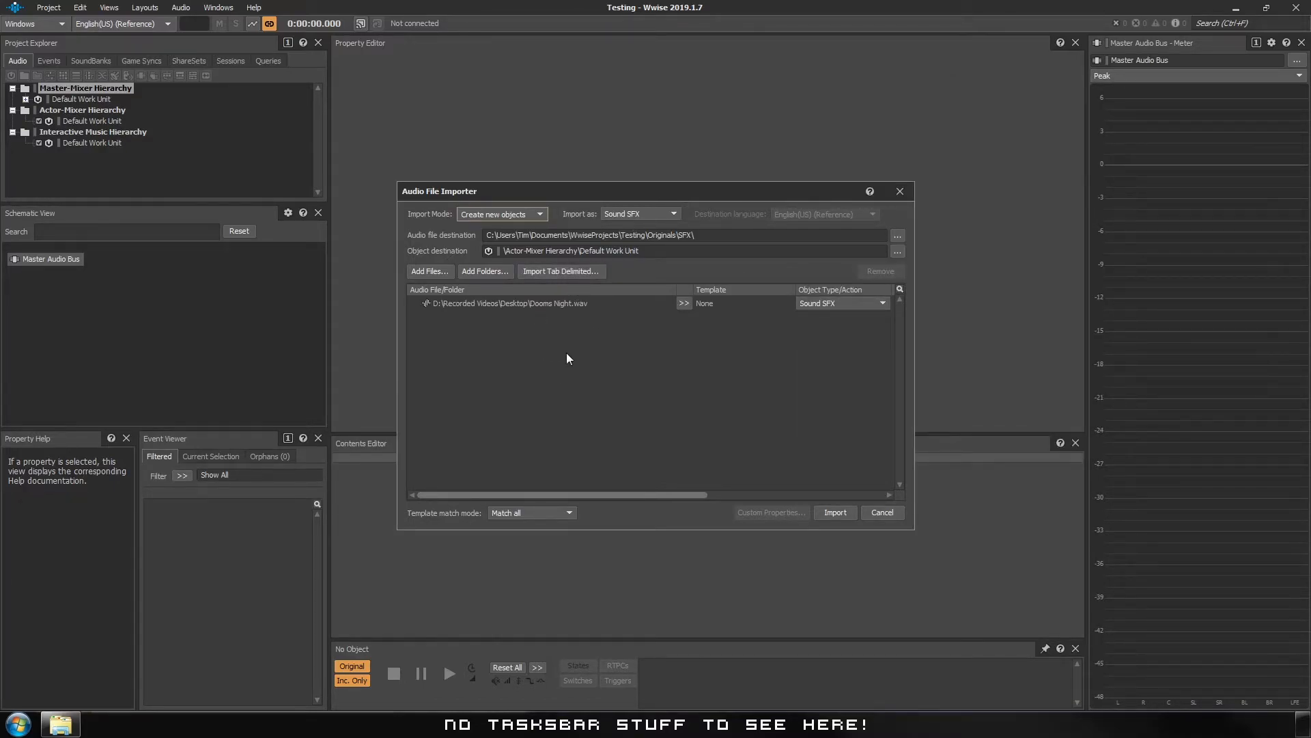
left_click(837, 513)
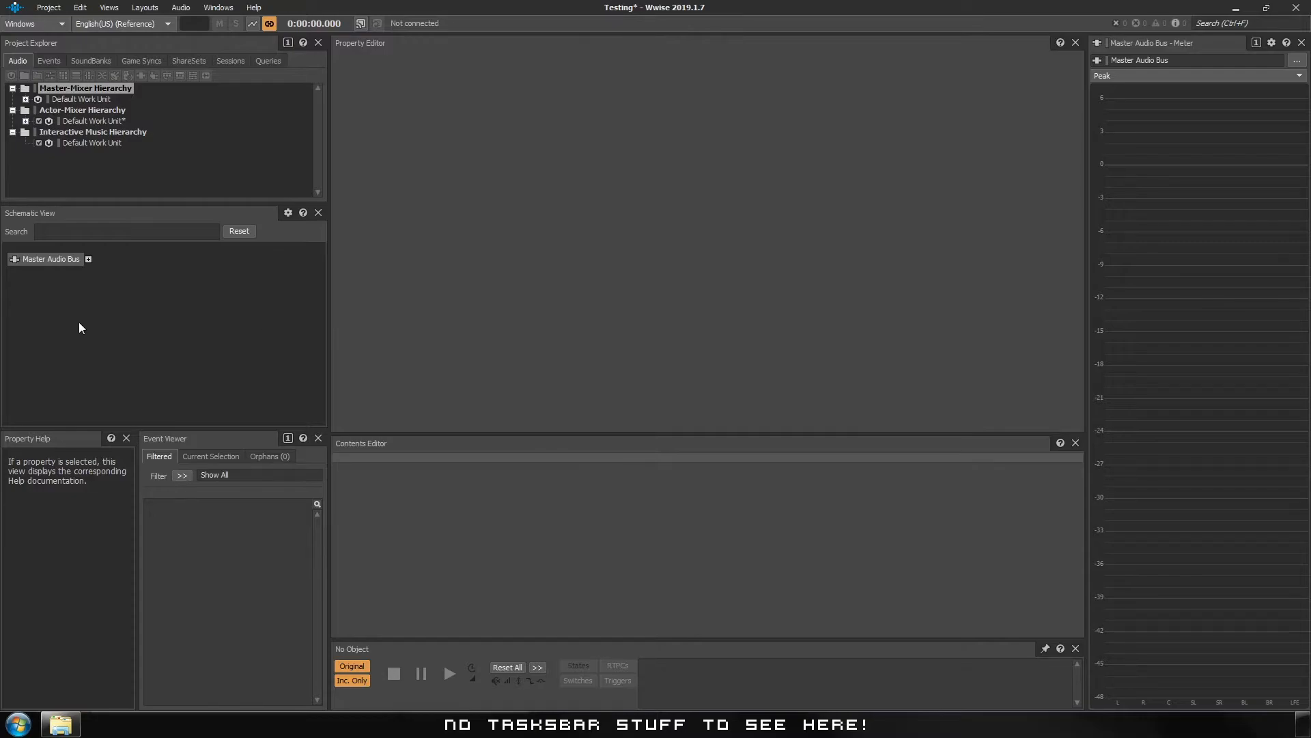
Expand Master Audio Bus in the Schematic View, select the Dooms Night sound and show its conversion properties.
left_click(88, 259)
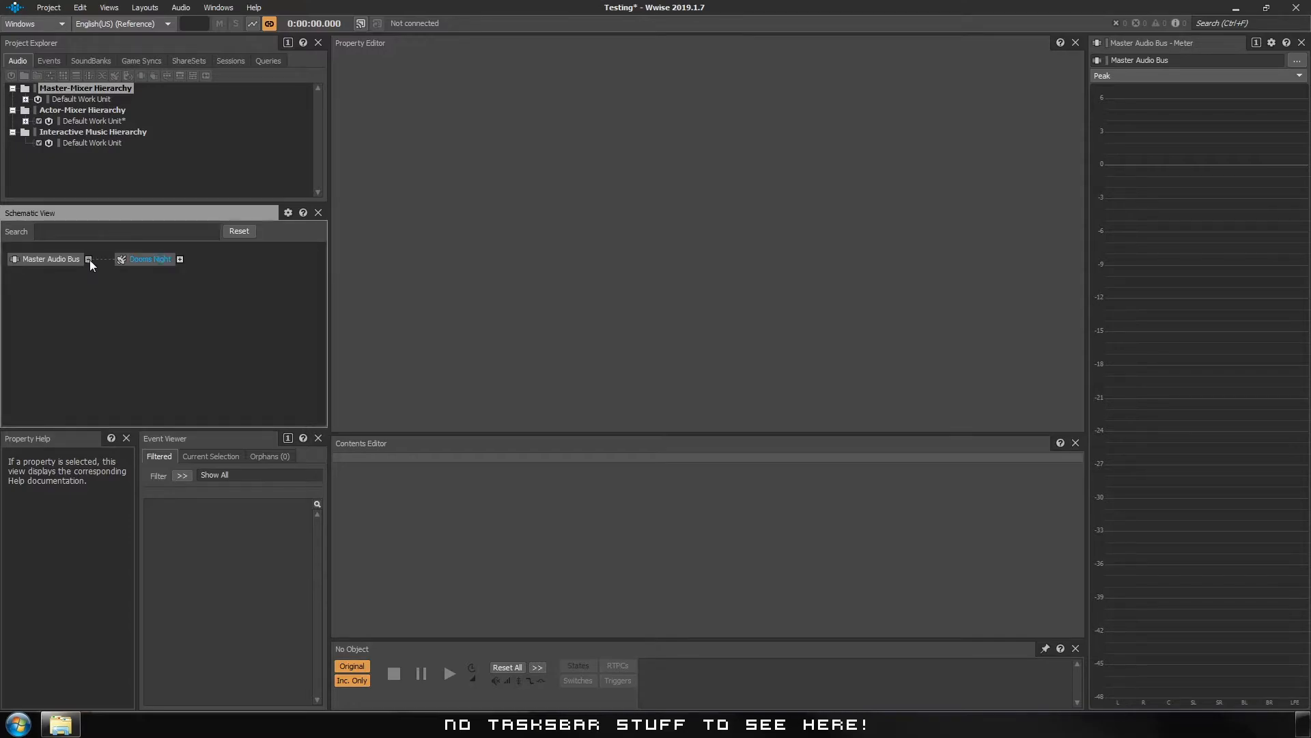
left_click(147, 260)
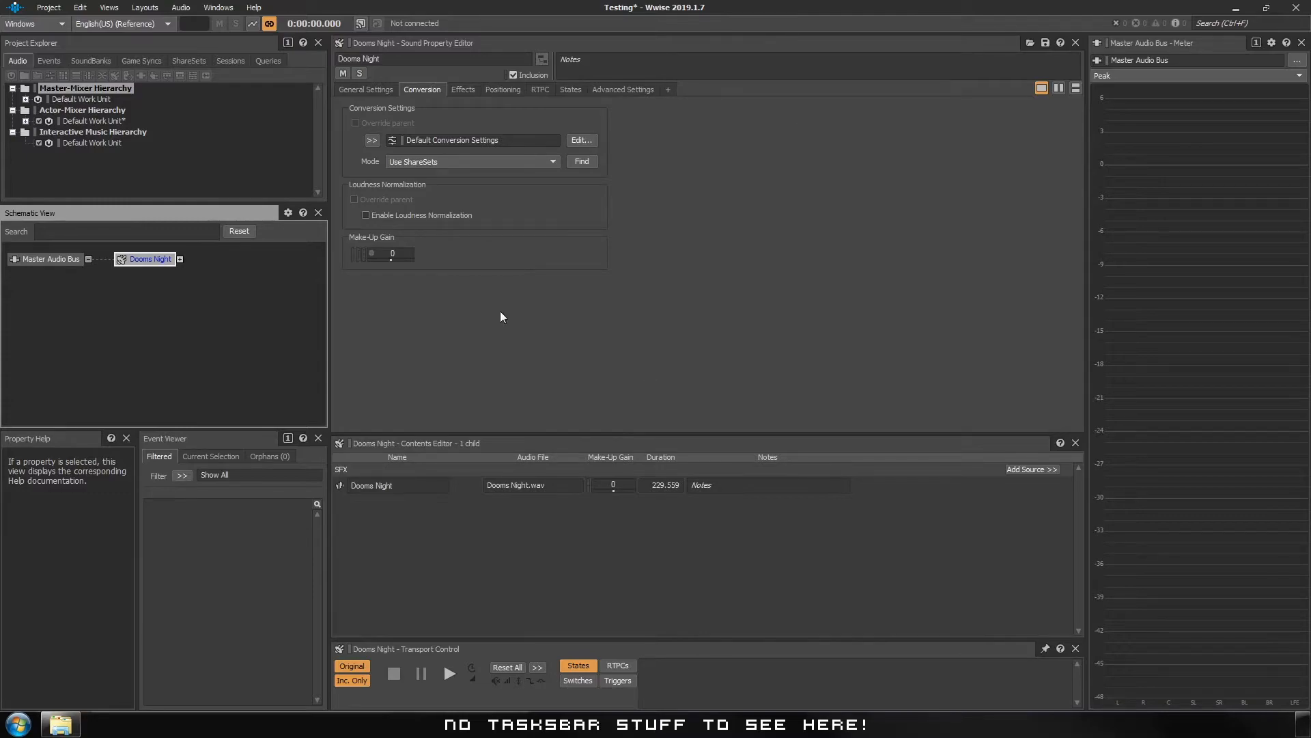
left_click(361, 87)
left_click(421, 88)
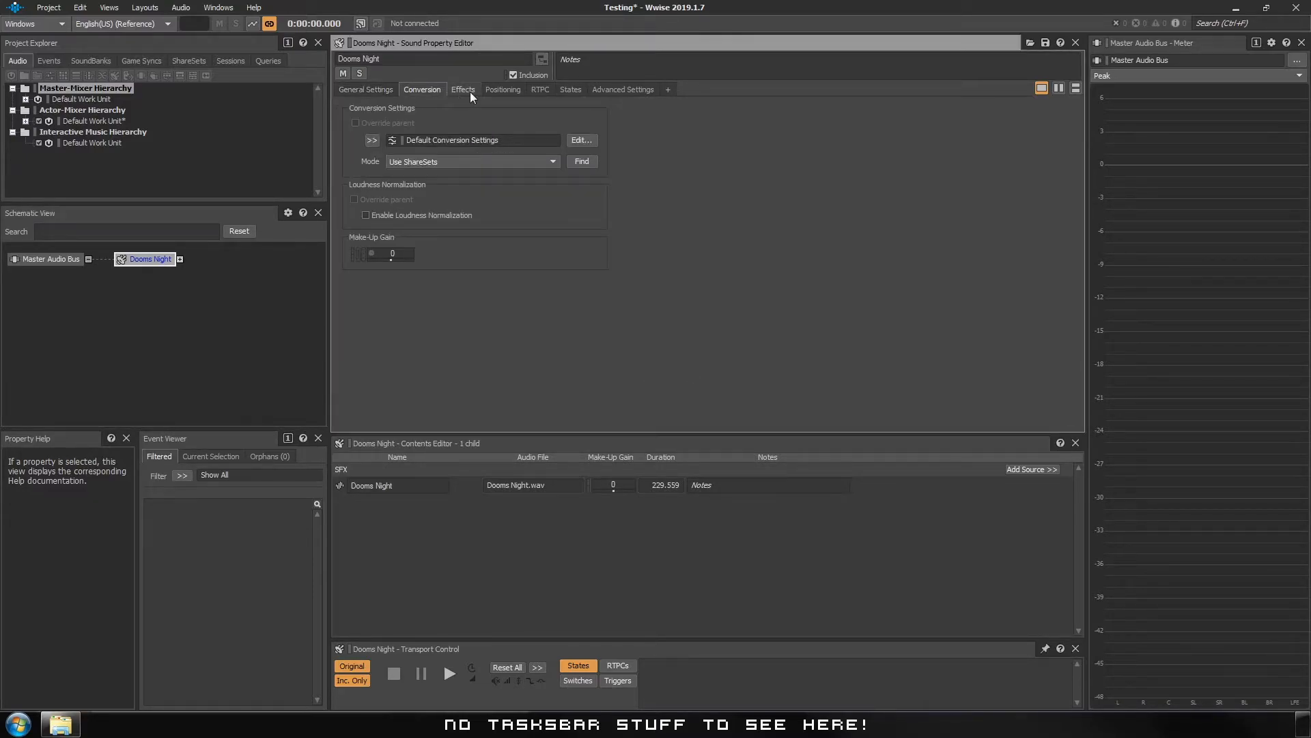
left_click(469, 91)
left_click(503, 92)
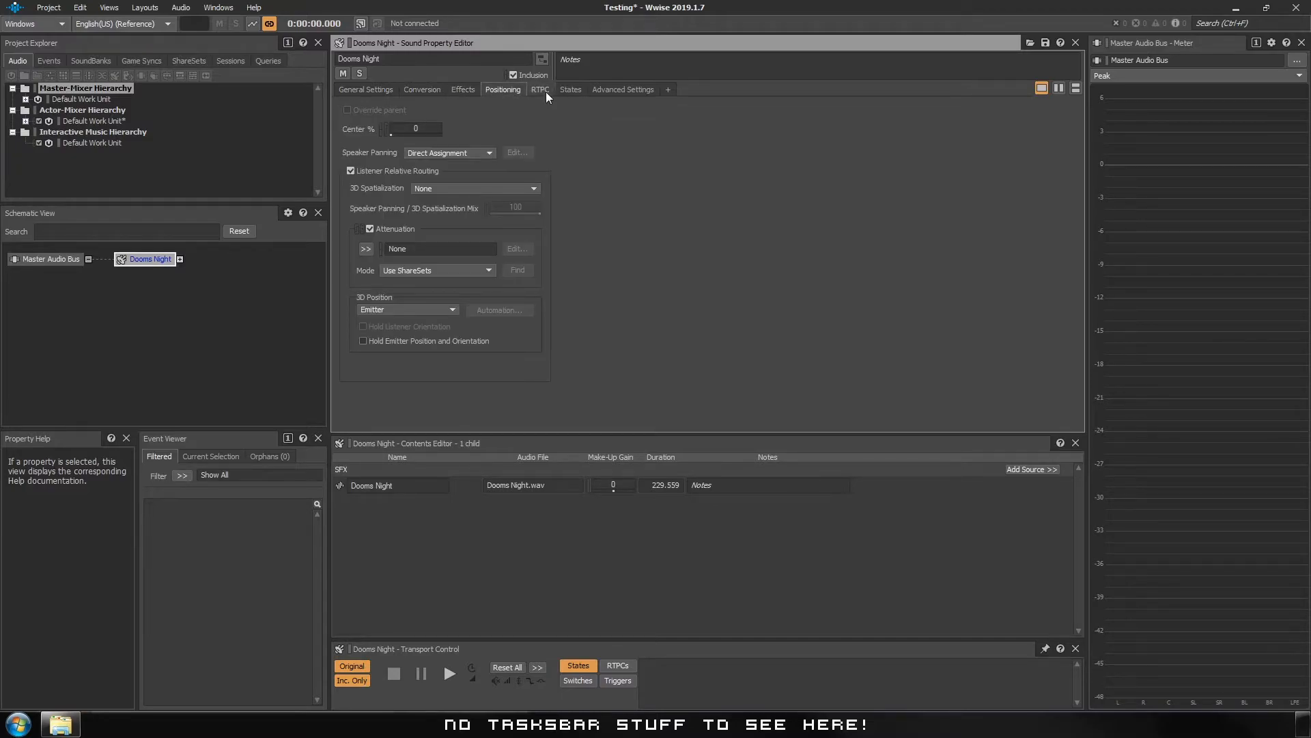
left_click(421, 92)
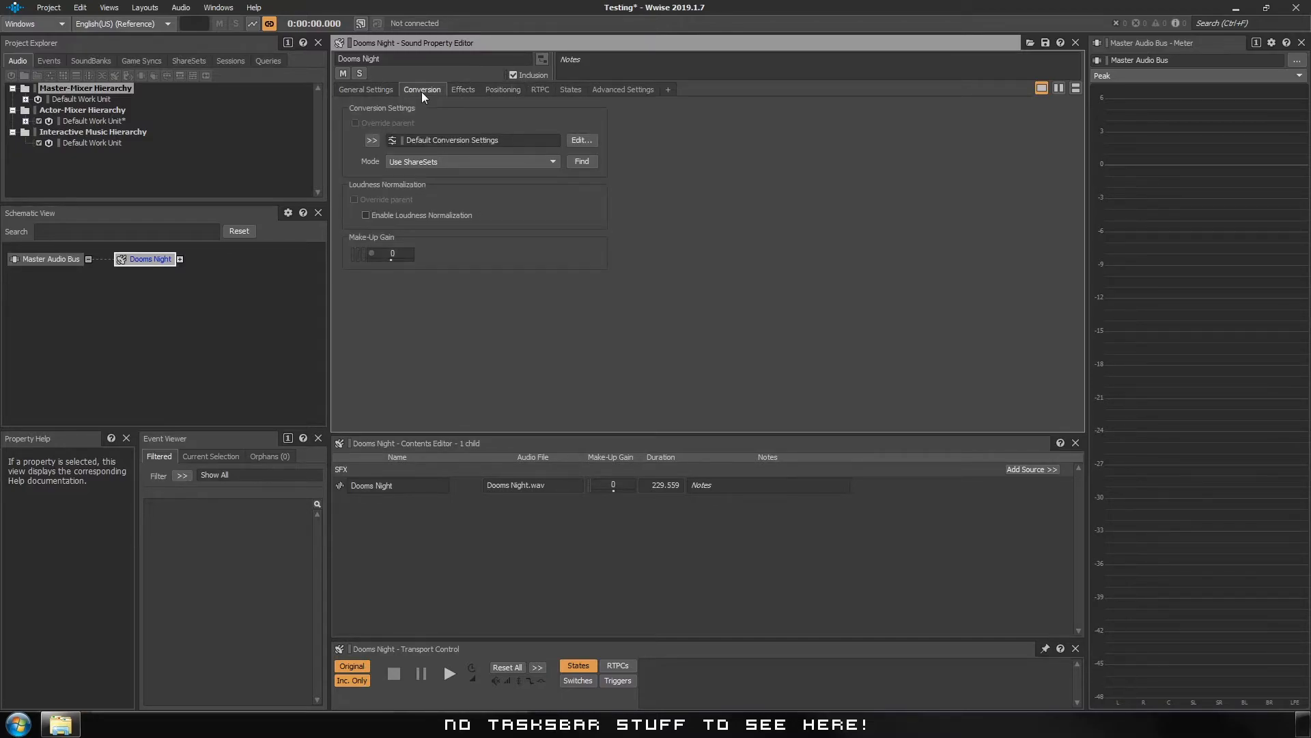
Edit the Default Conversion Settings and set the Windows format to Vorbis.
left_click(582, 140)
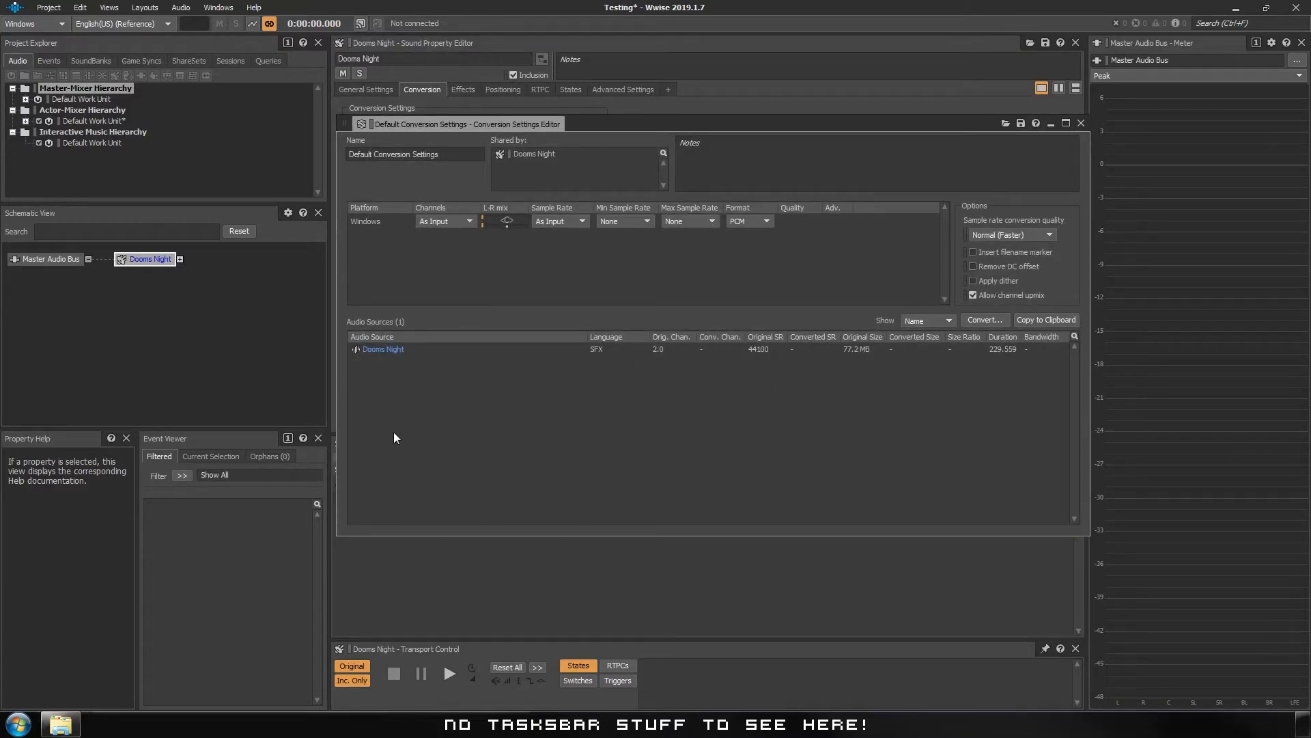
left_click(766, 222)
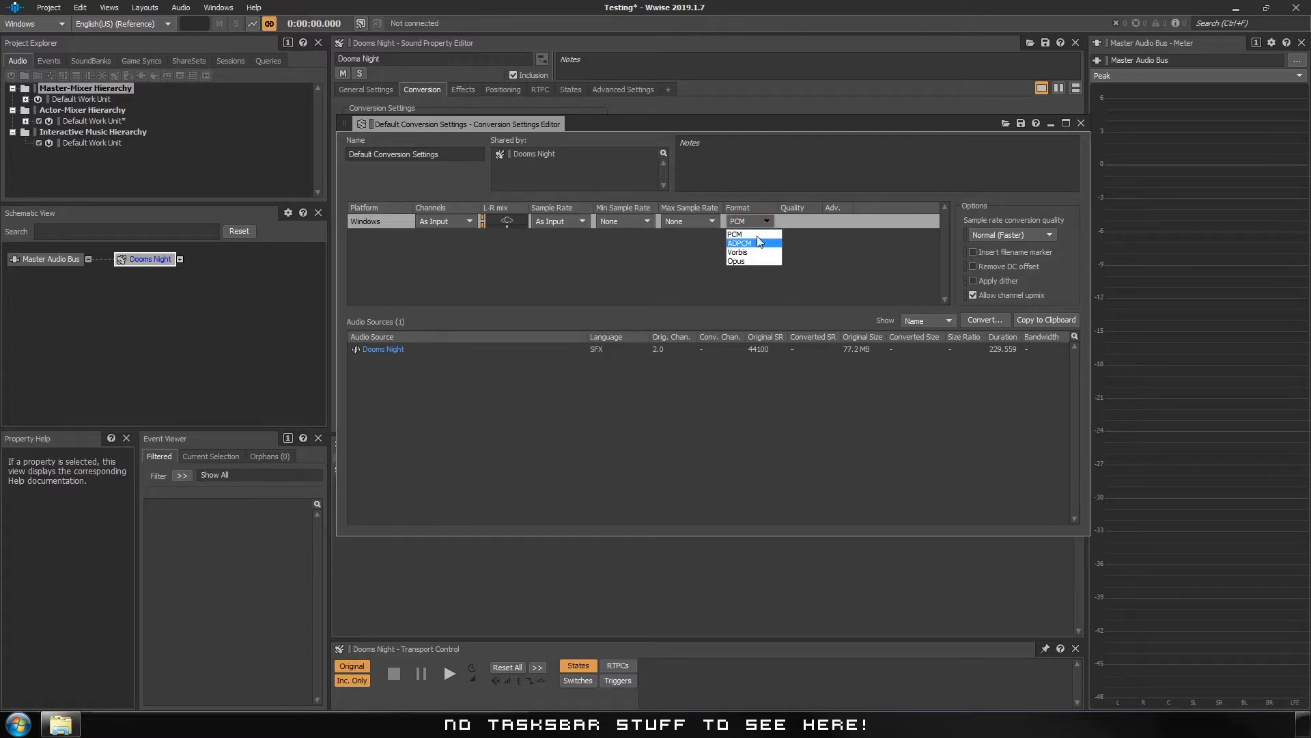
left_click(745, 252)
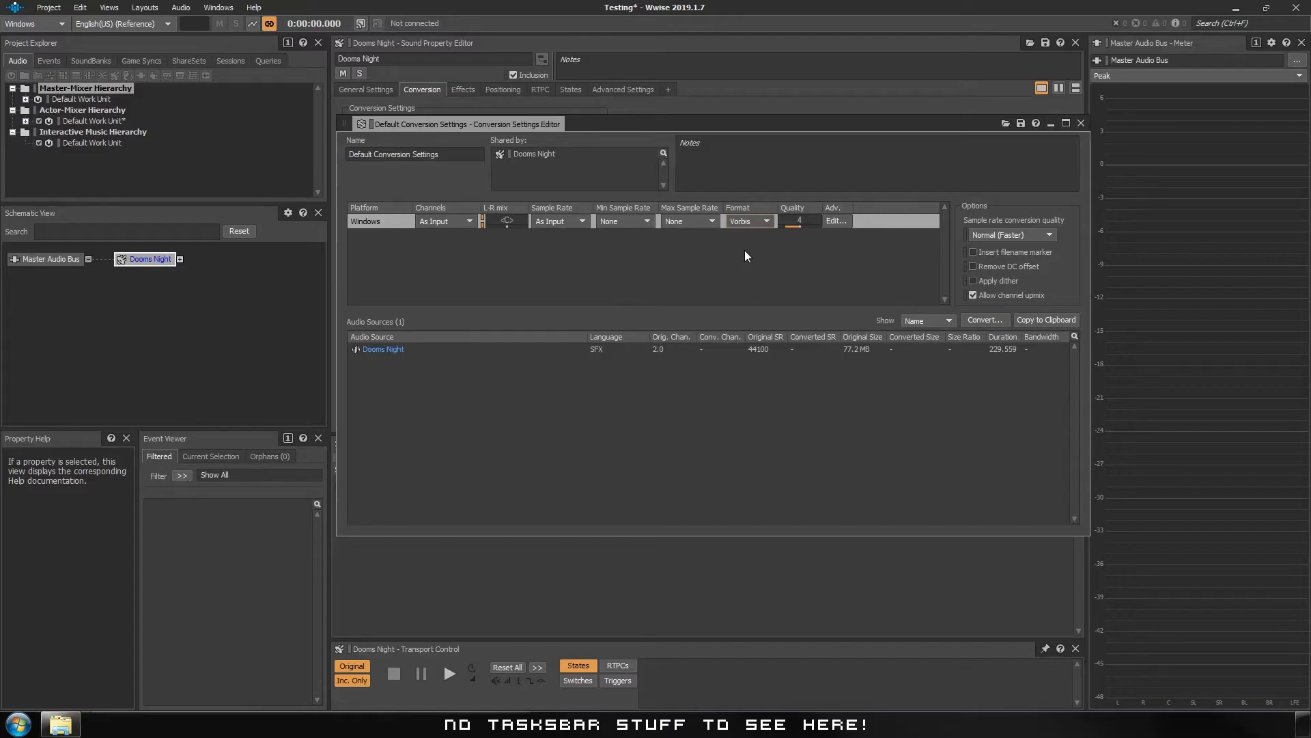
Convert the Dooms Night audio source for the Windows platform, and exit Wwise without saving the project.
left_click(993, 320)
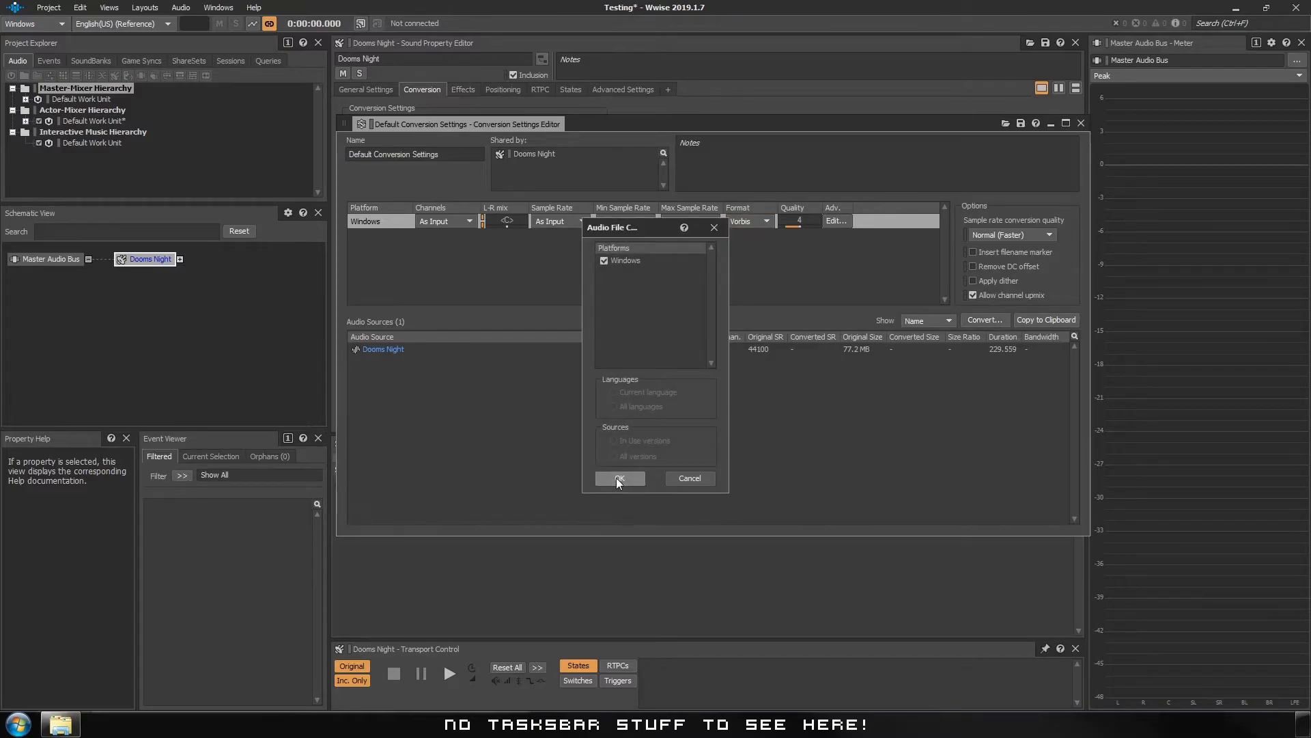
left_click(618, 477)
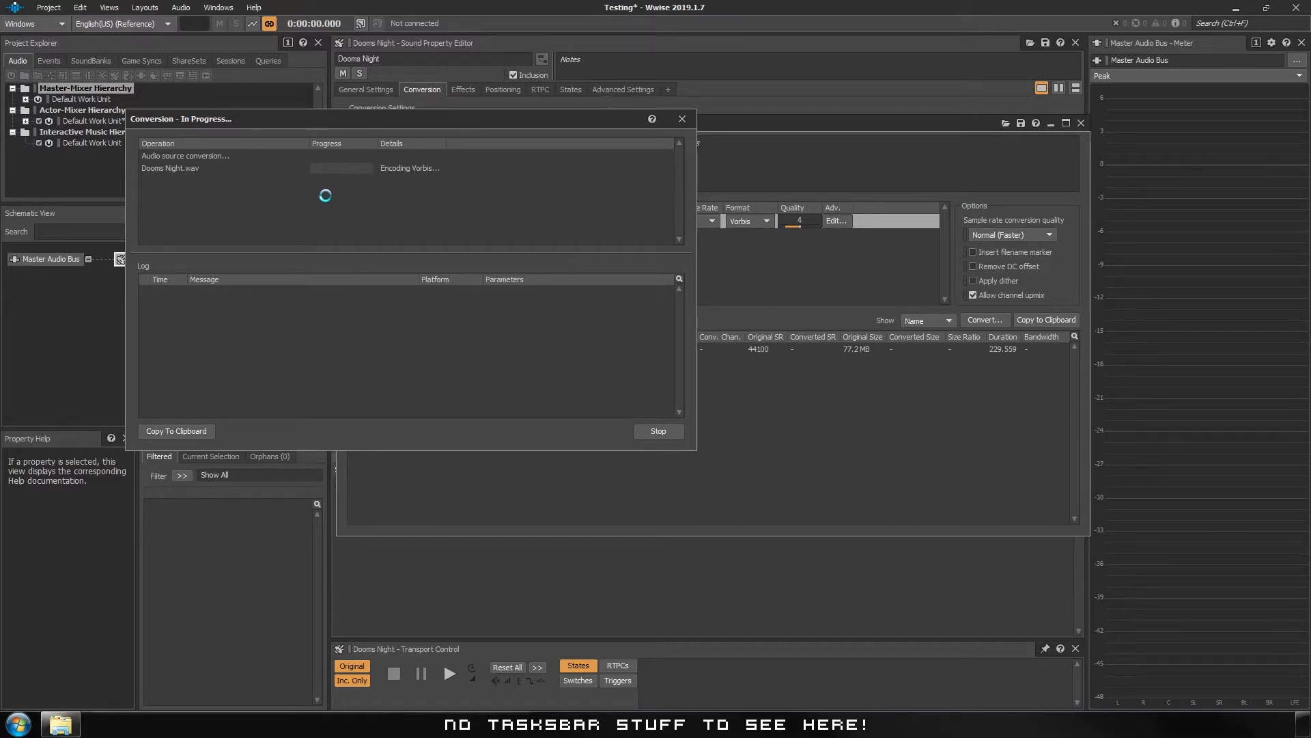
left_click(1081, 124)
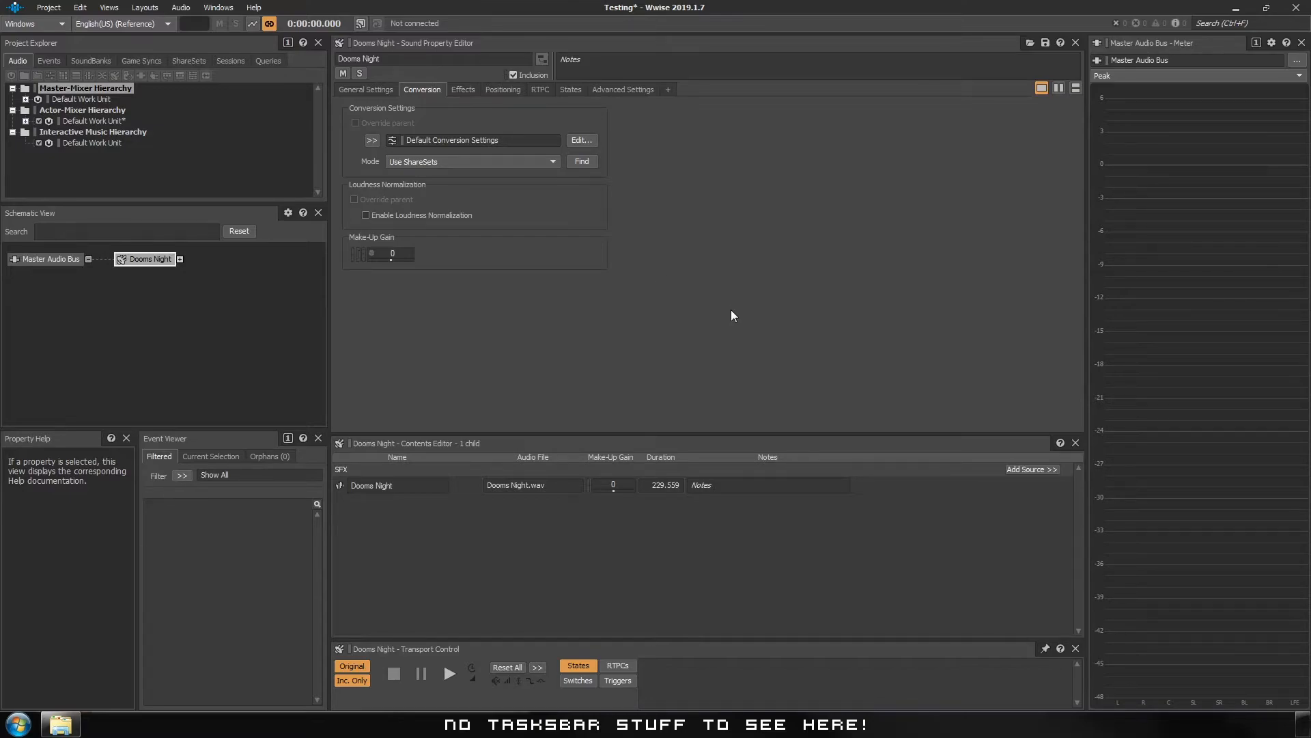
left_click(1296, 8)
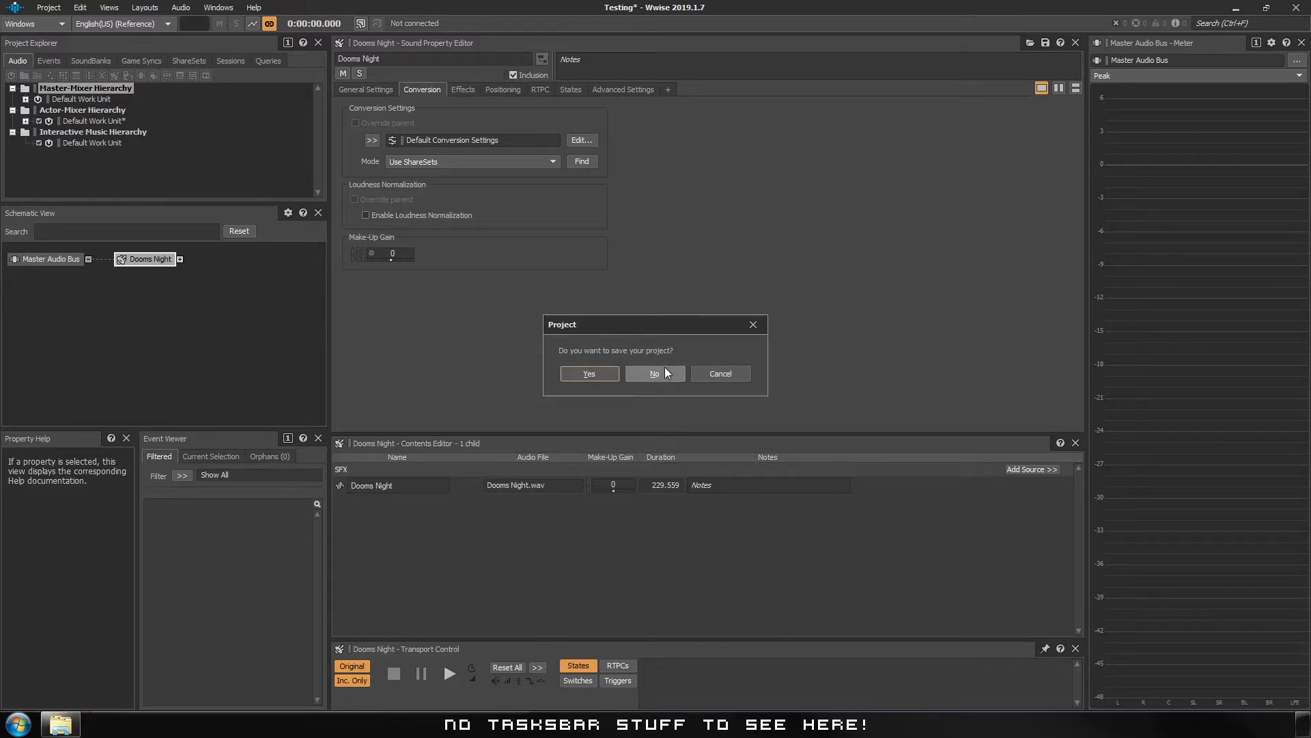
left_click(663, 373)
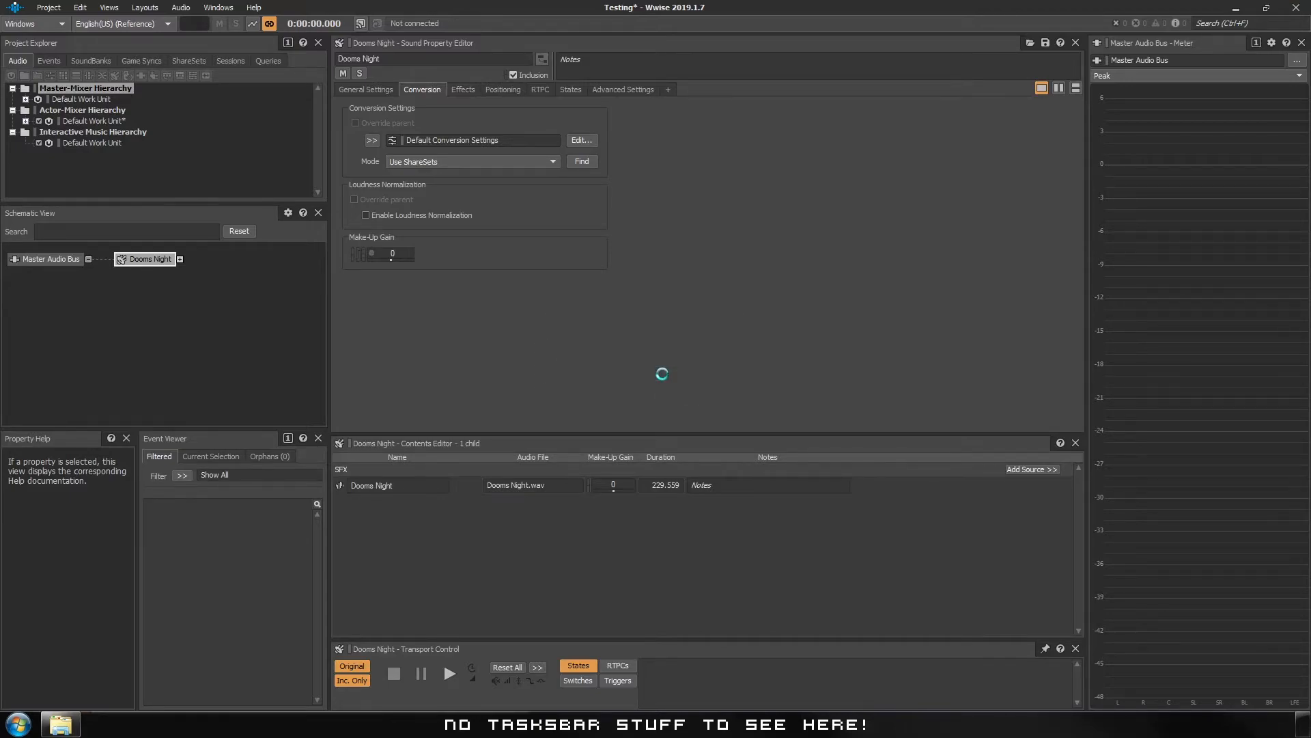
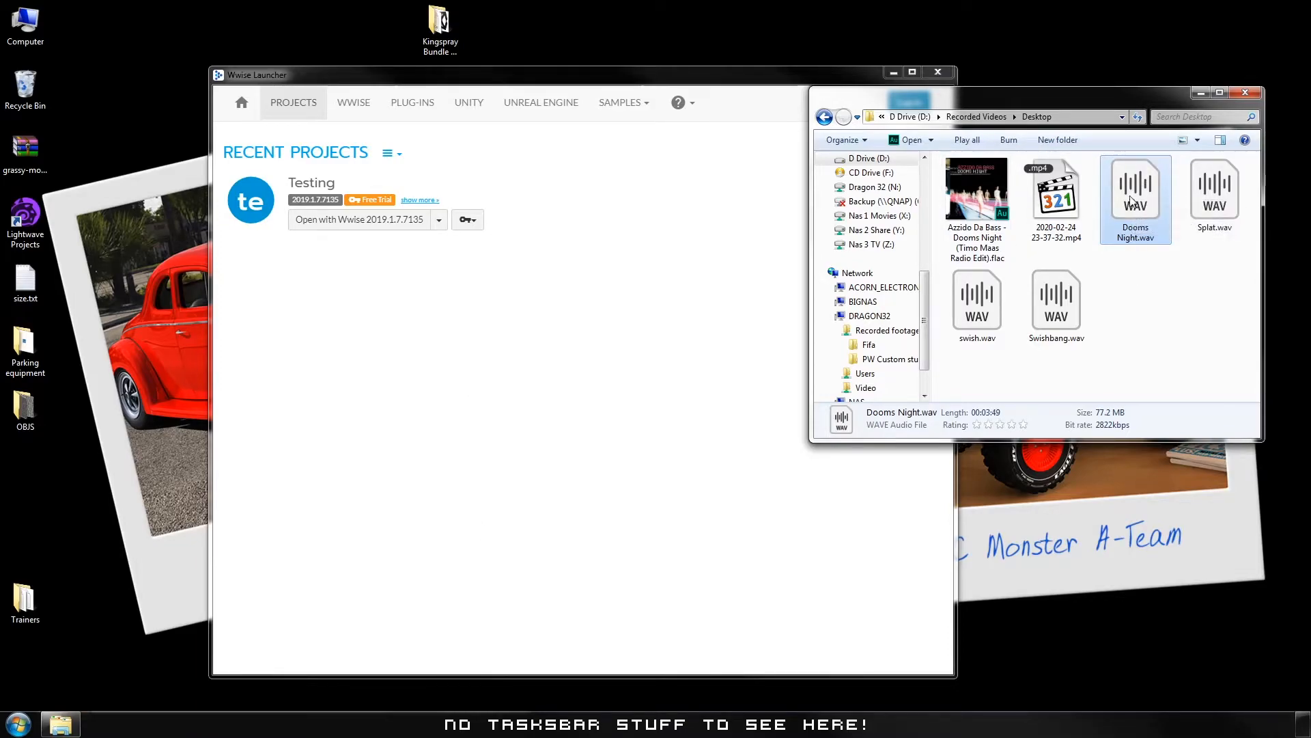
Browse from the Desktop folder window to the WwiseProjects folder in the Documents library.
left_click(1091, 343)
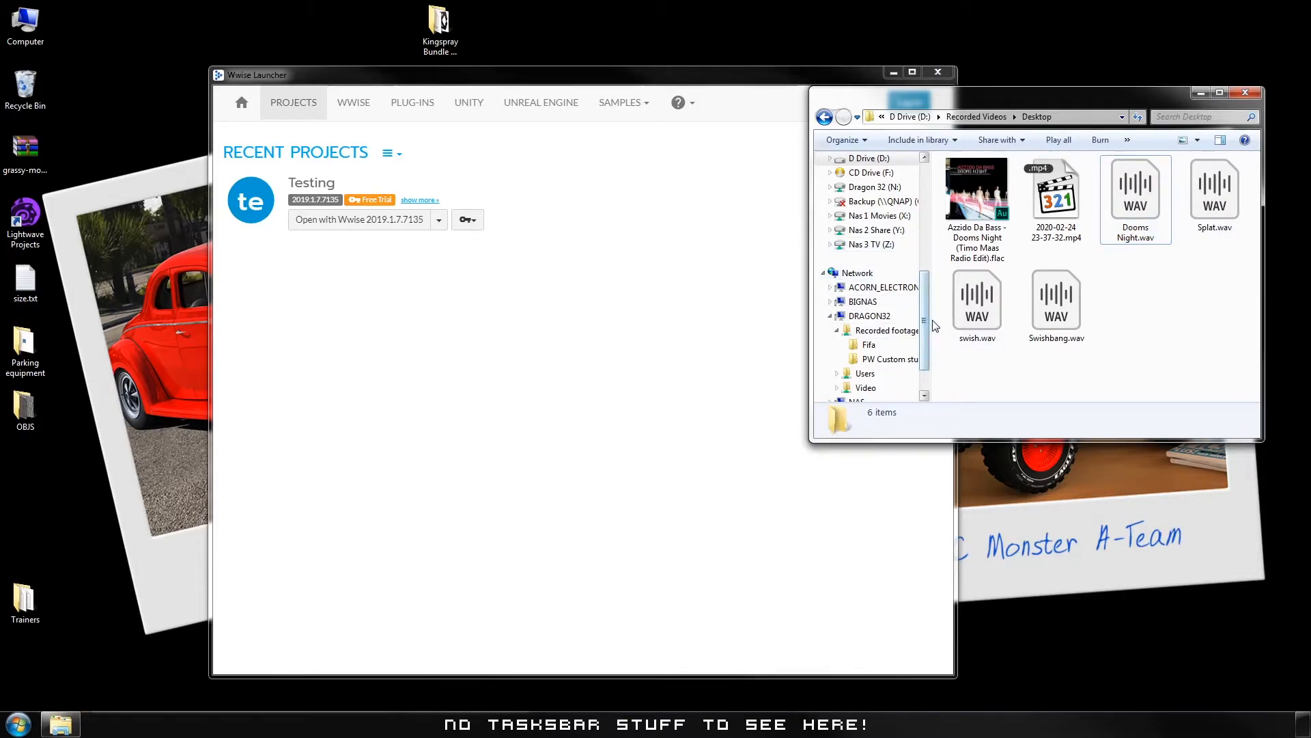
left_click_drag(925, 319, 938, 199)
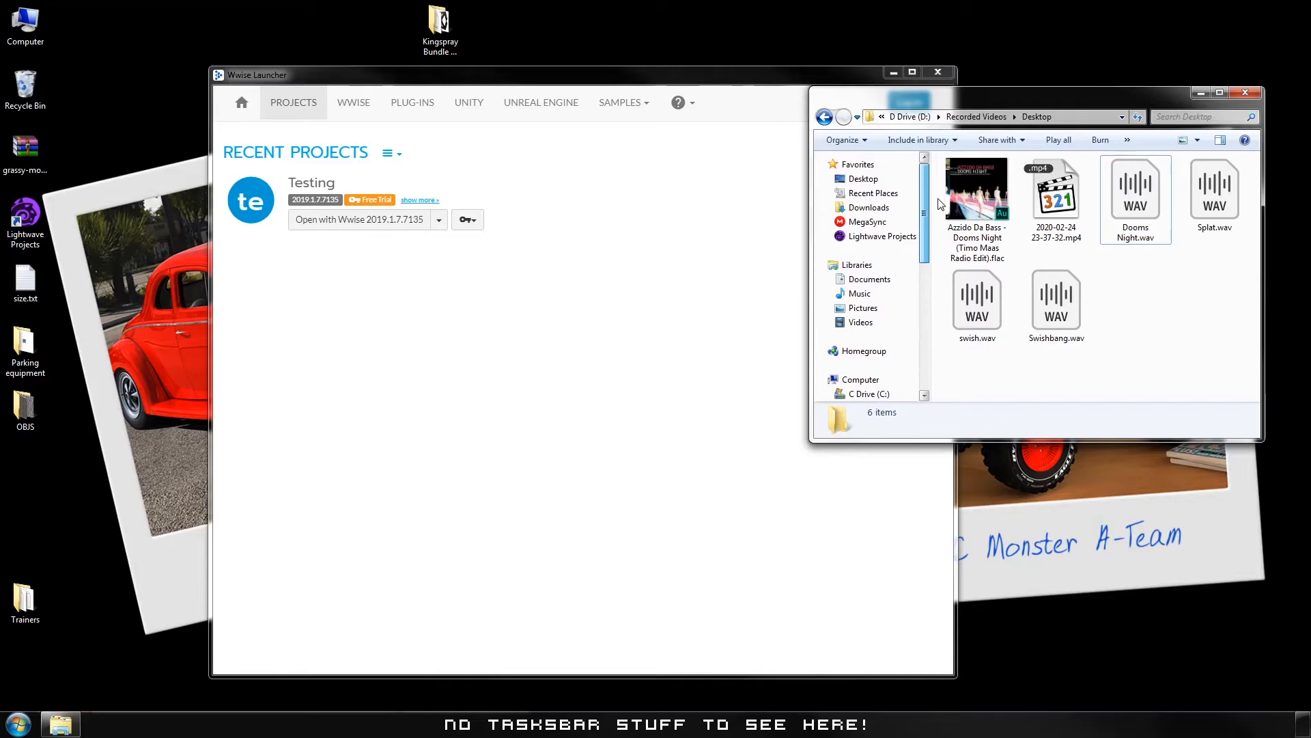
left_click(868, 279)
left_click(1137, 334)
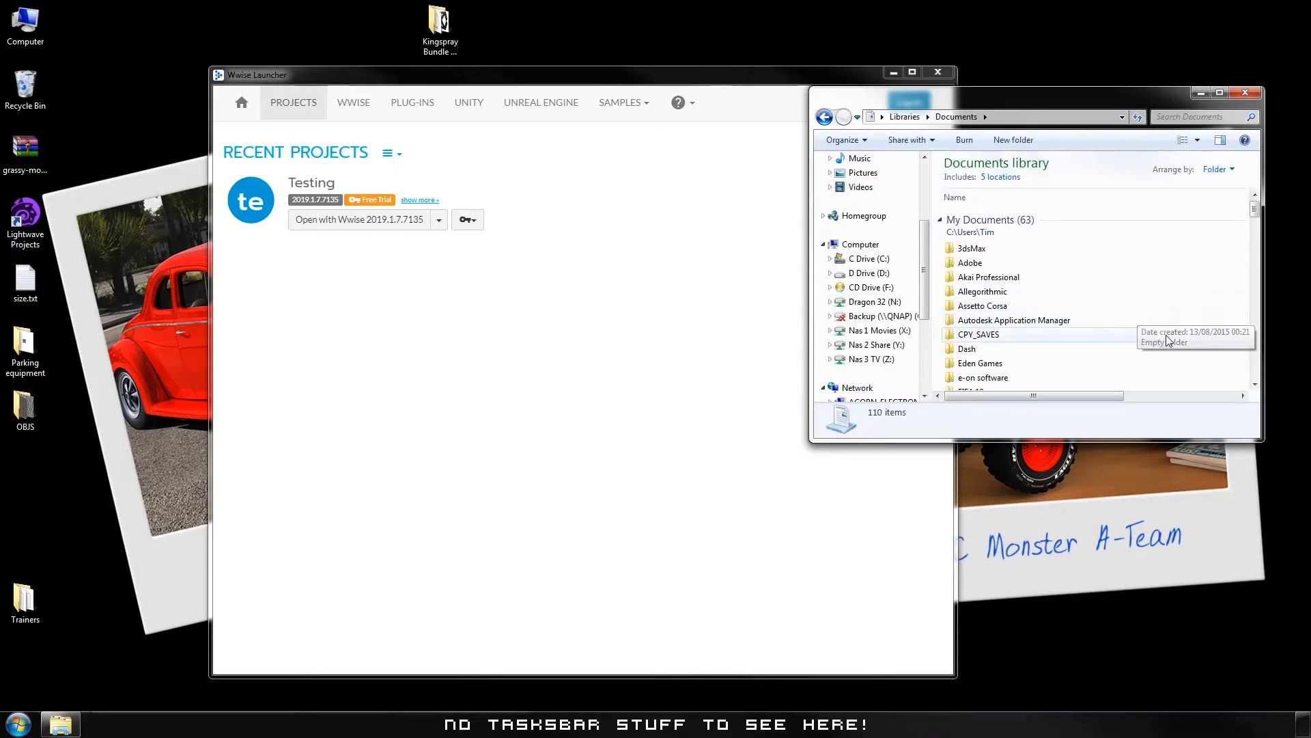
scroll(1141, 338, "down", 8)
scroll(1189, 350, "down", 8)
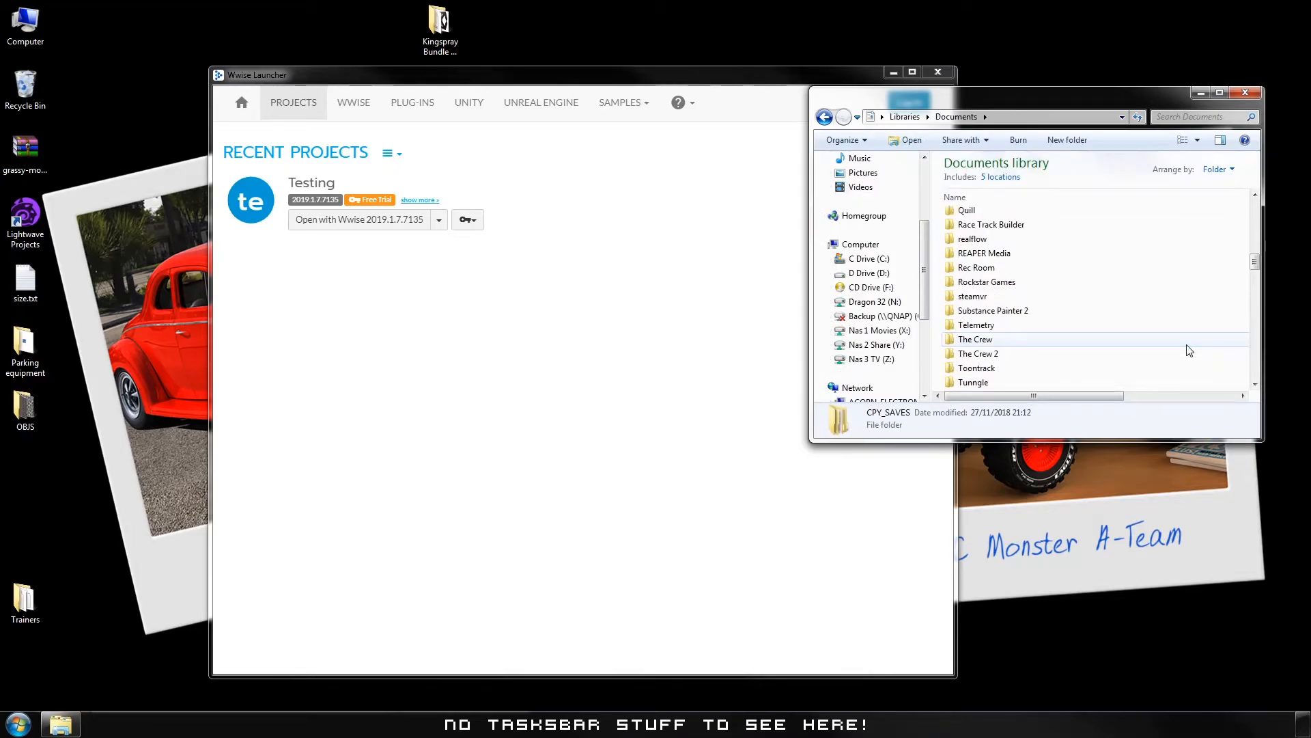
double_click(983, 282)
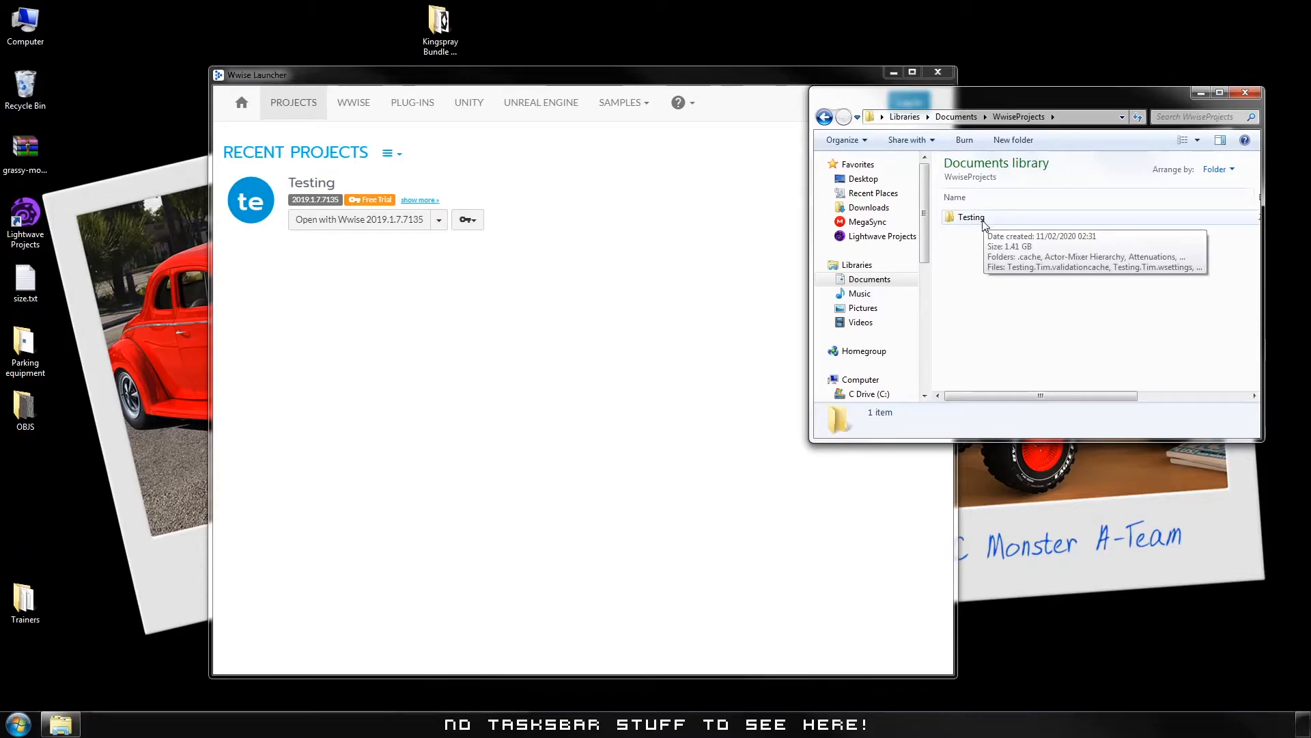
Open the Testing project's .cache\Windows\SFX folder and select the converted Dooms Night .wem file.
double_click(970, 219)
left_click(971, 220)
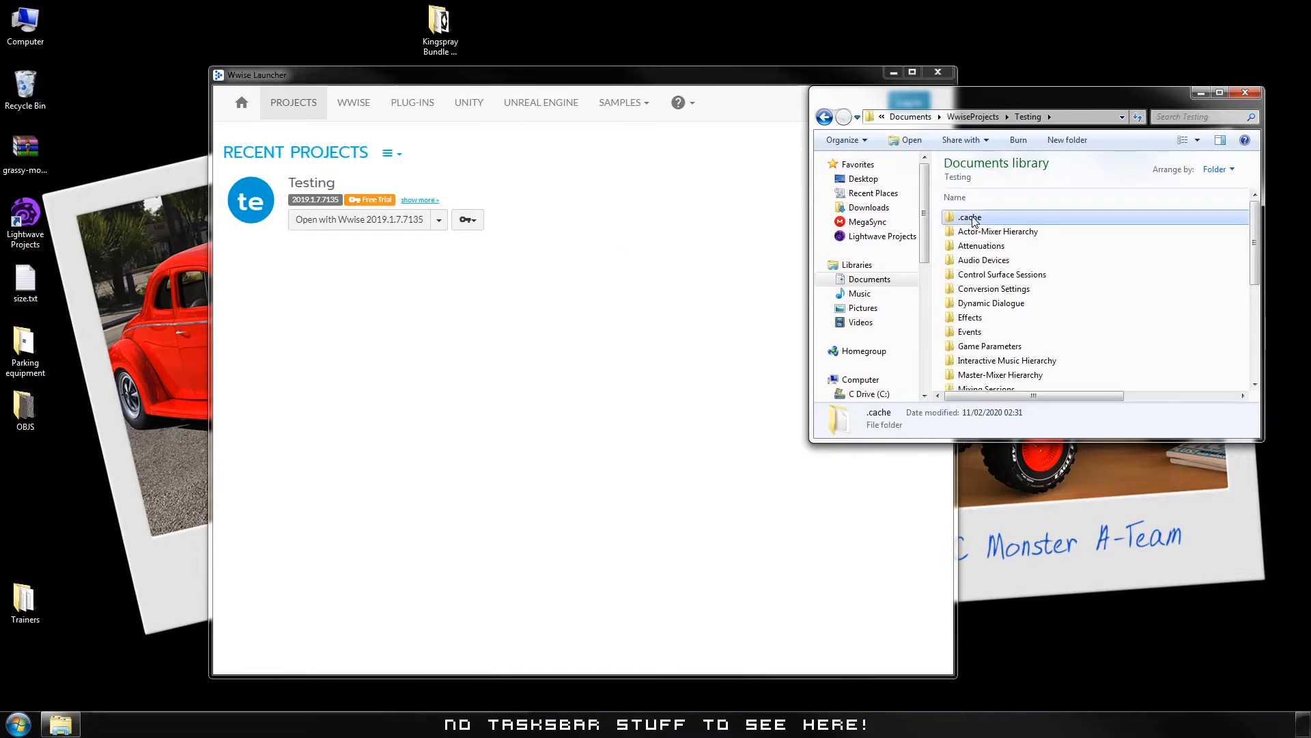
double_click(971, 219)
left_click(1017, 217)
double_click(1016, 218)
double_click(996, 217)
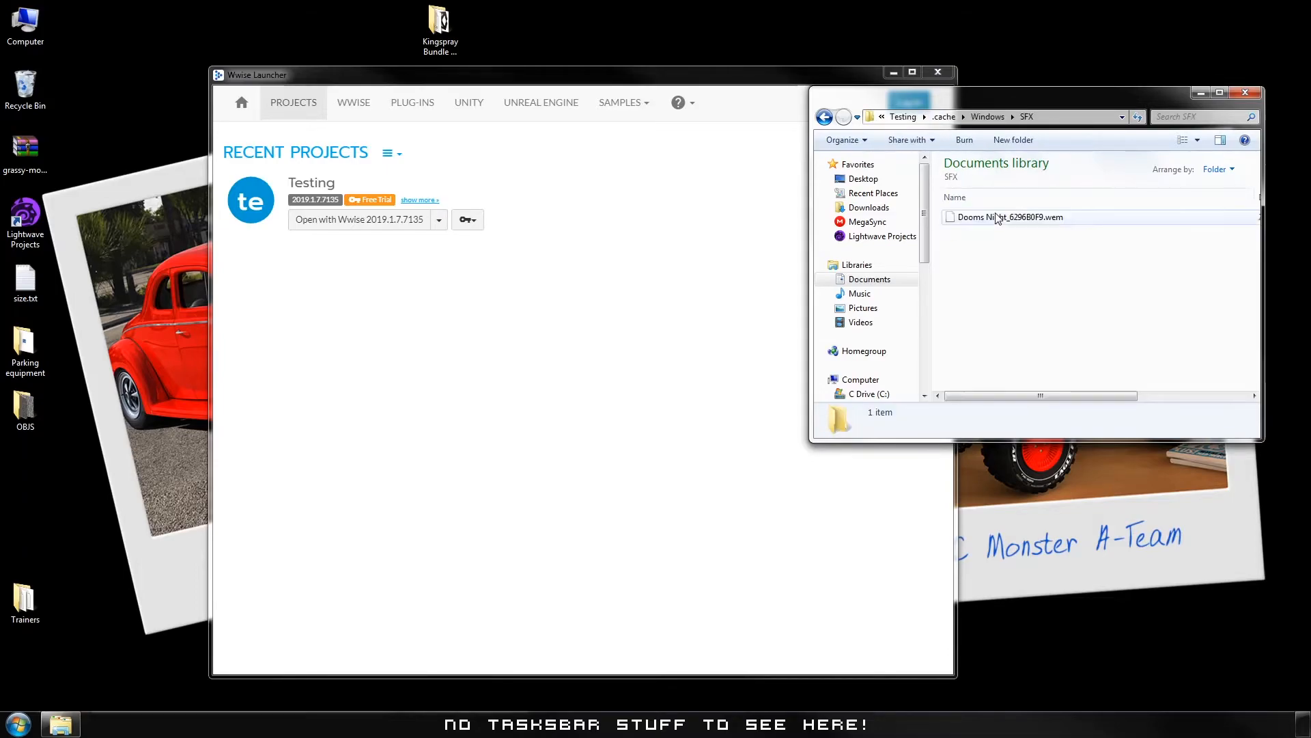
left_click(1038, 223)
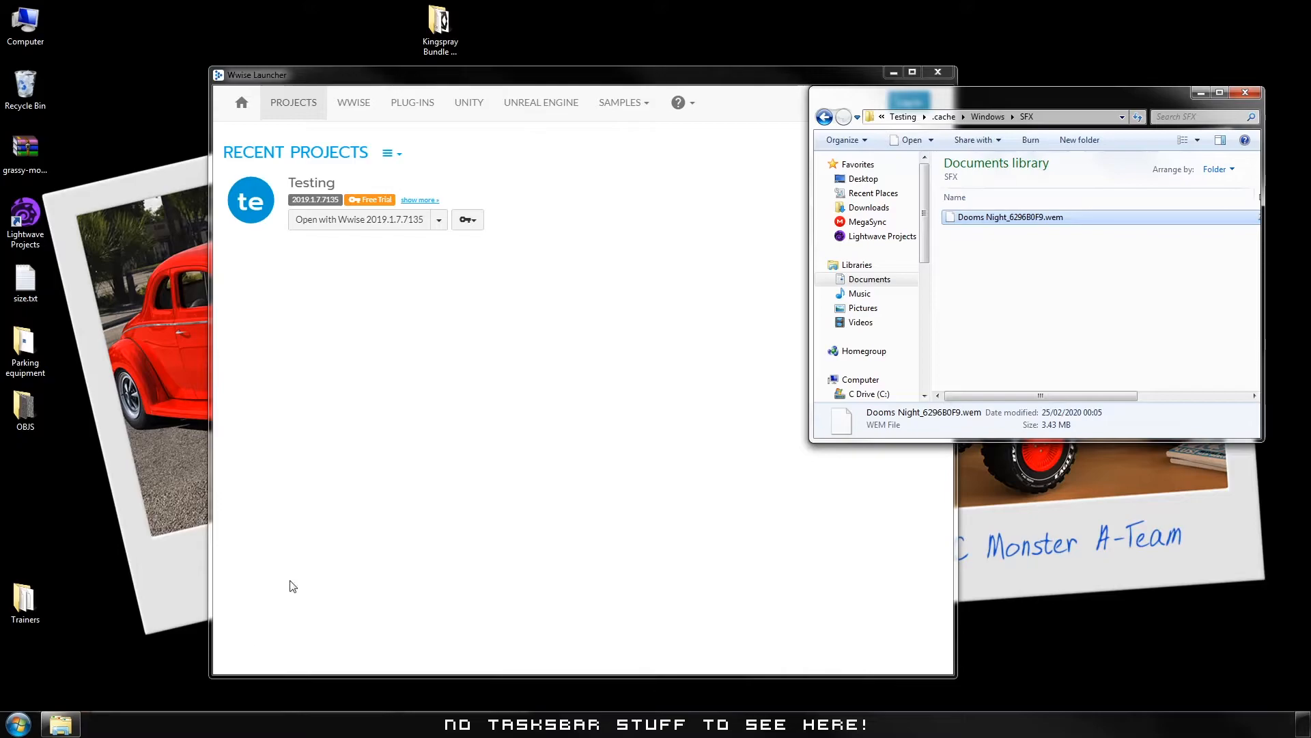
Bring the Trainers folder window forward beside the SFX folder window, and close the Wwise Launcher.
mouse_move(60, 724)
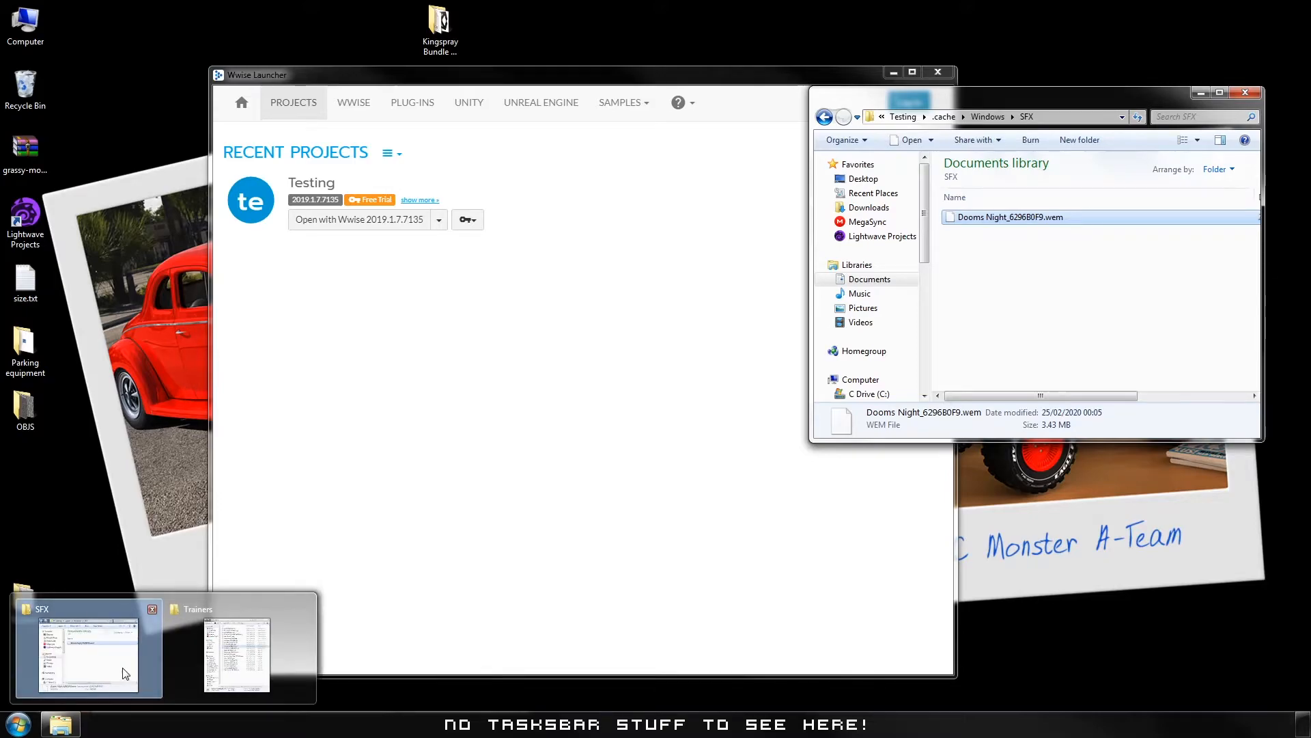
mouse_move(125, 674)
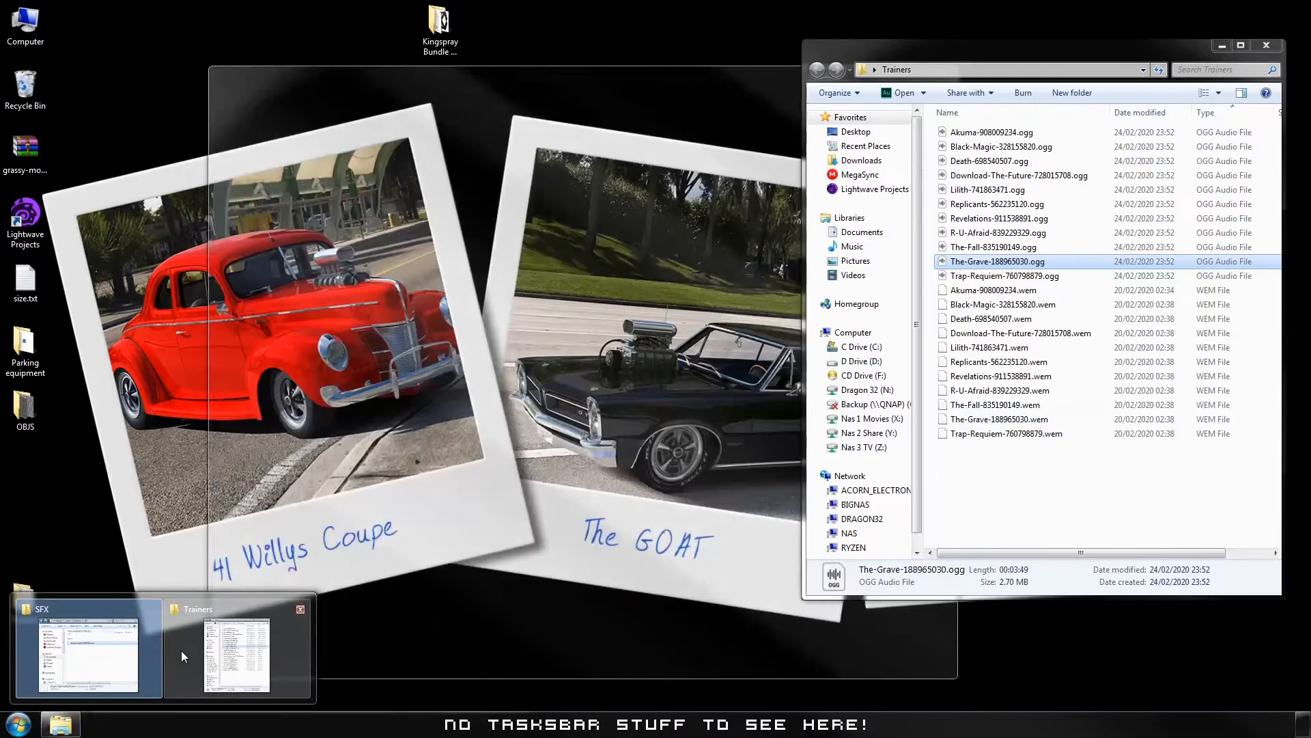
left_click(182, 651)
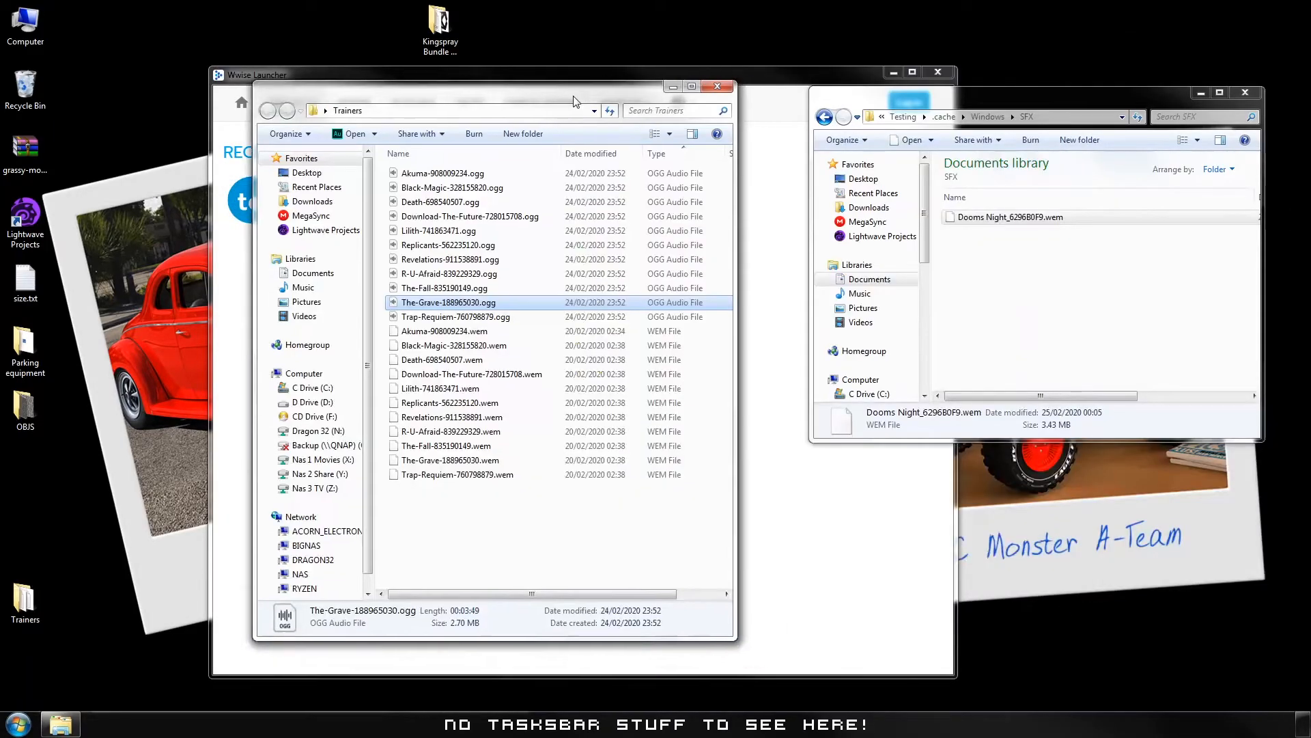
left_click(940, 71)
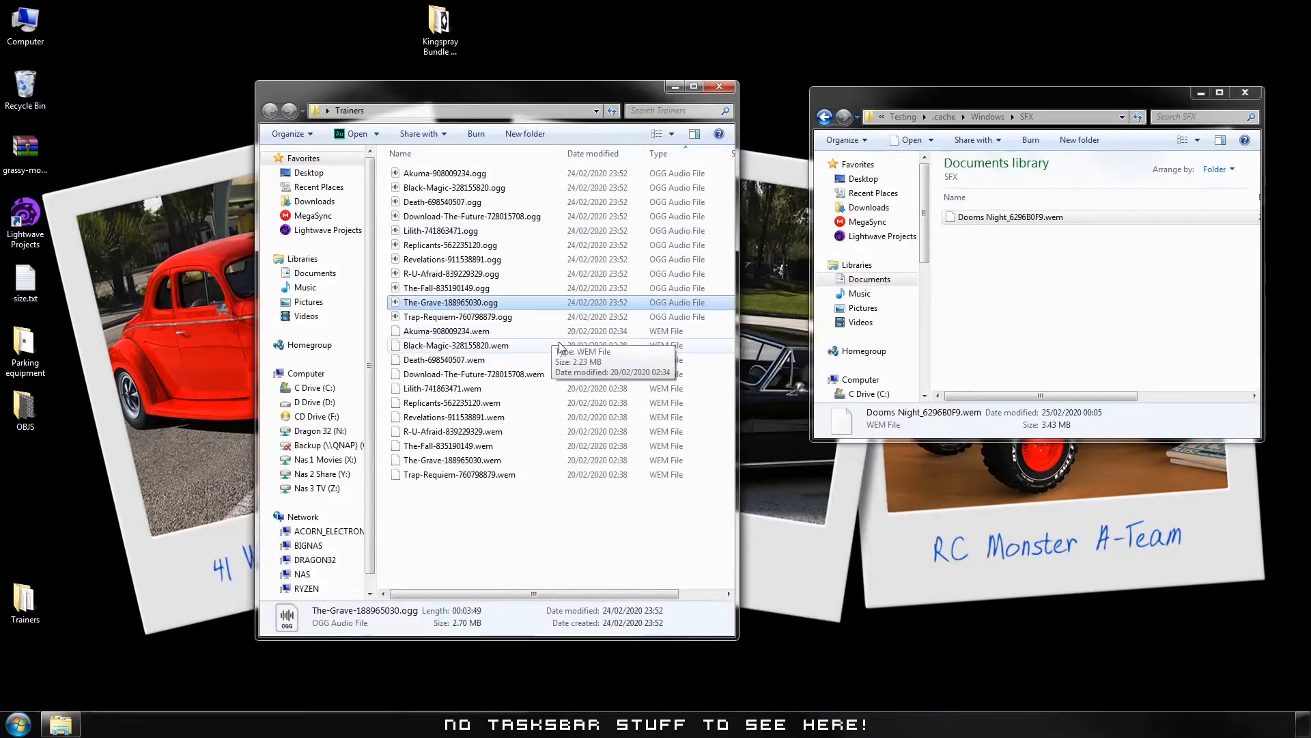
Open the Recorded Videos\Desktop folder on the D drive in the Trainers folder window.
left_click(312, 402)
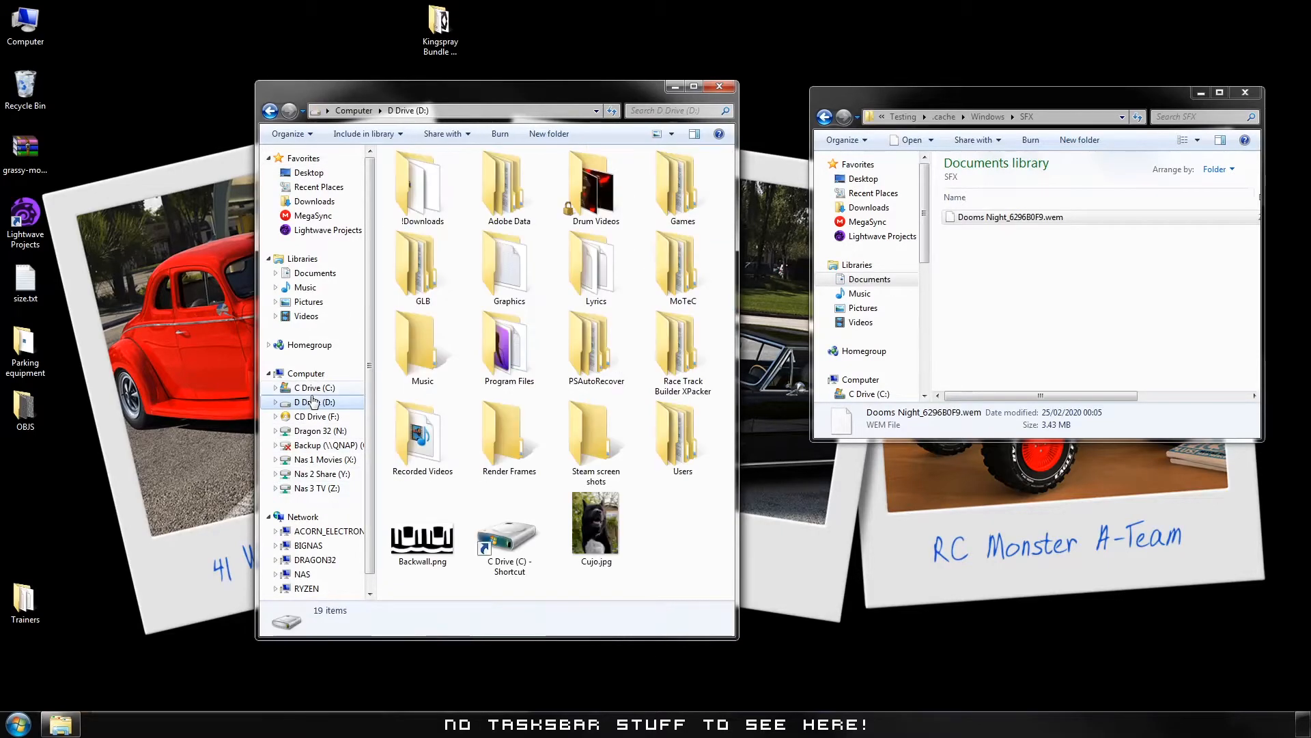
left_click(404, 423)
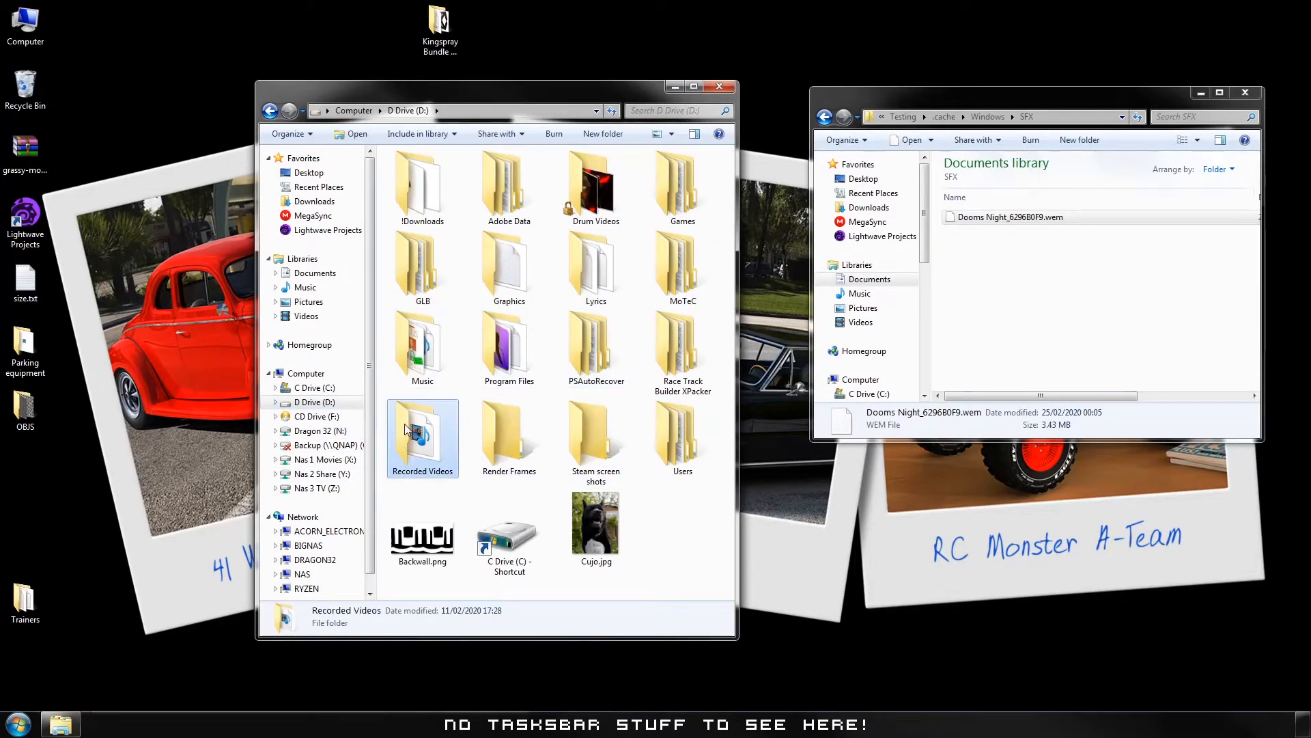
double_click(405, 424)
double_click(420, 175)
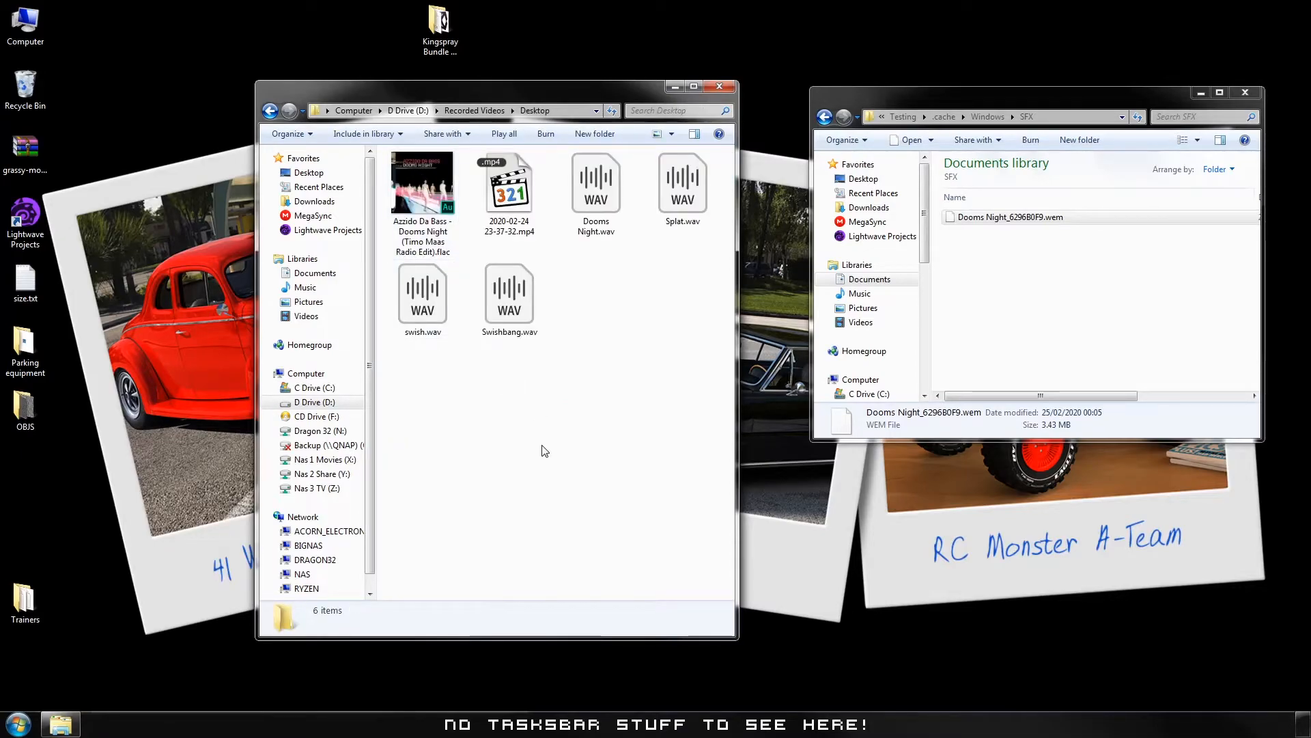
Move Dooms Night_6296B0F9.wem from the SFX folder into the Recorded Videos\Desktop folder, and close the SFX window.
left_click(996, 223)
left_click_drag(996, 223, 626, 395)
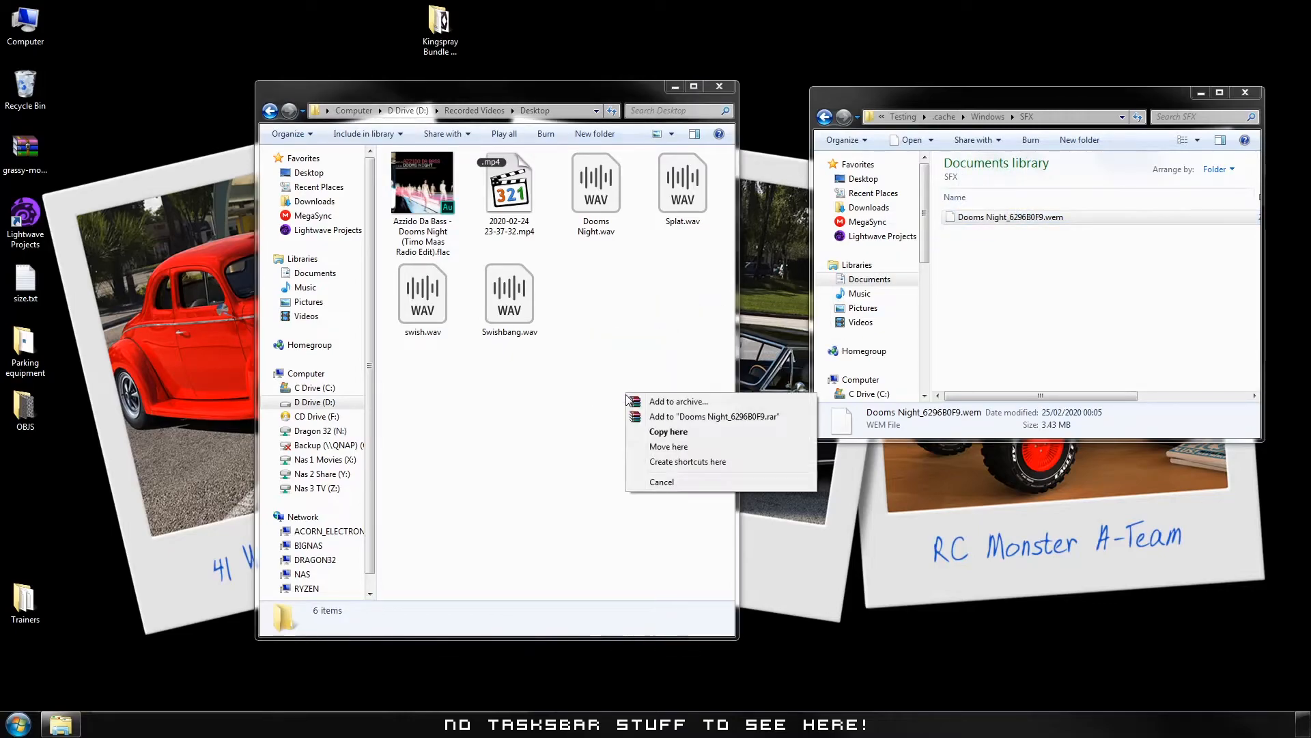
left_click(668, 446)
left_click(1245, 93)
Bring up the song list image in Firefox and place the Desktop folder window beside its File Num column.
left_click_drag(588, 97, 610, 66)
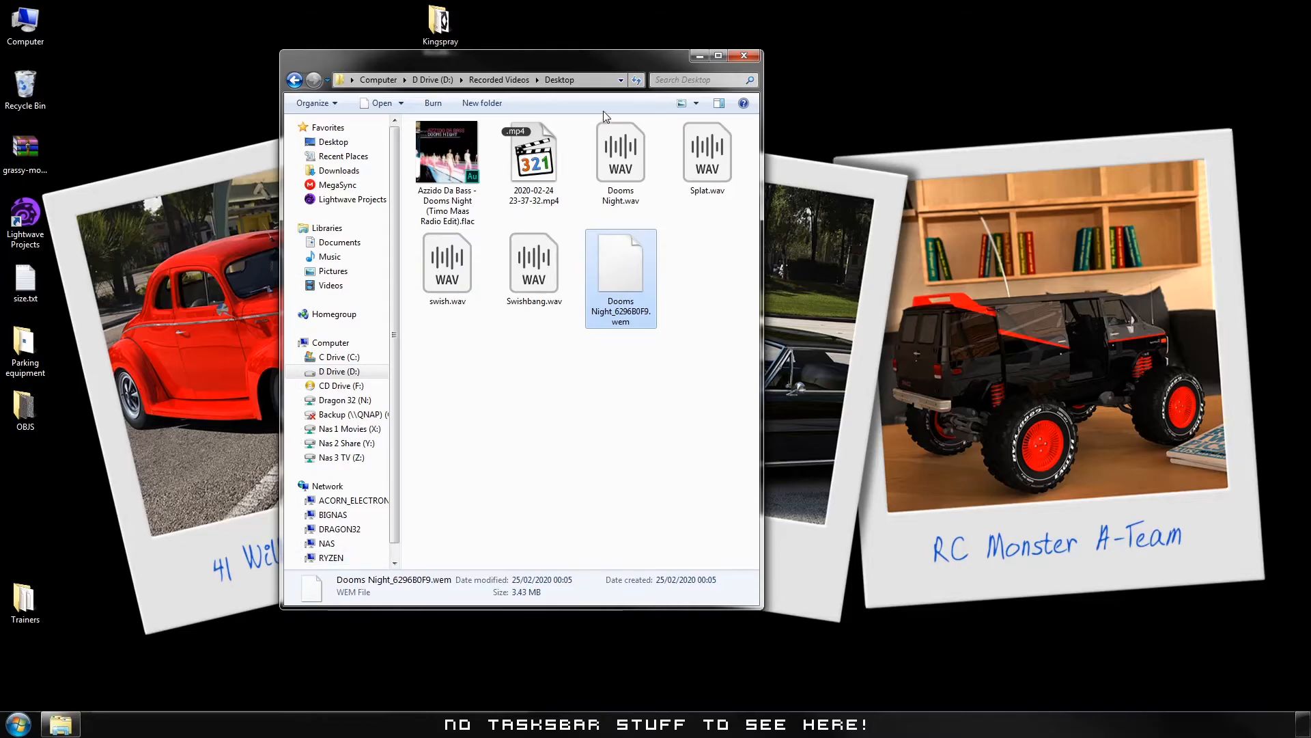
left_click_drag(605, 61, 1093, 66)
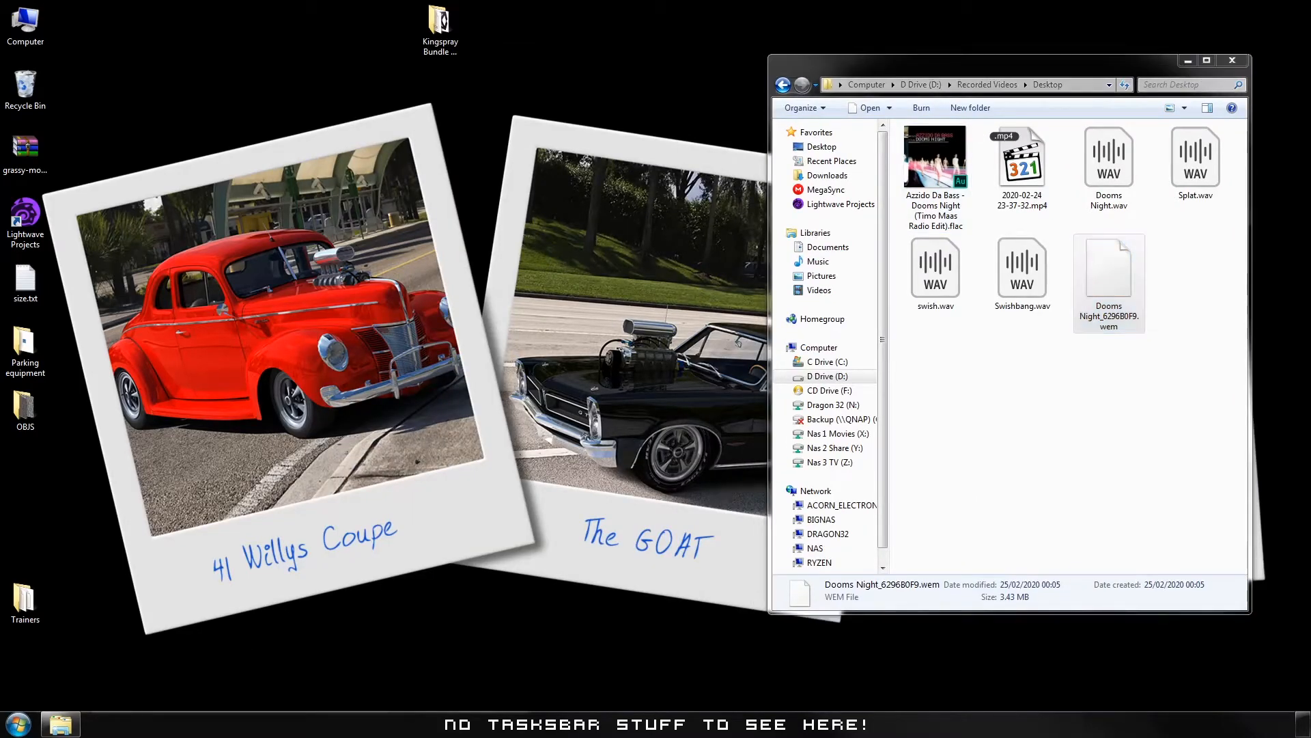
left_click(230, 724)
left_click(61, 723)
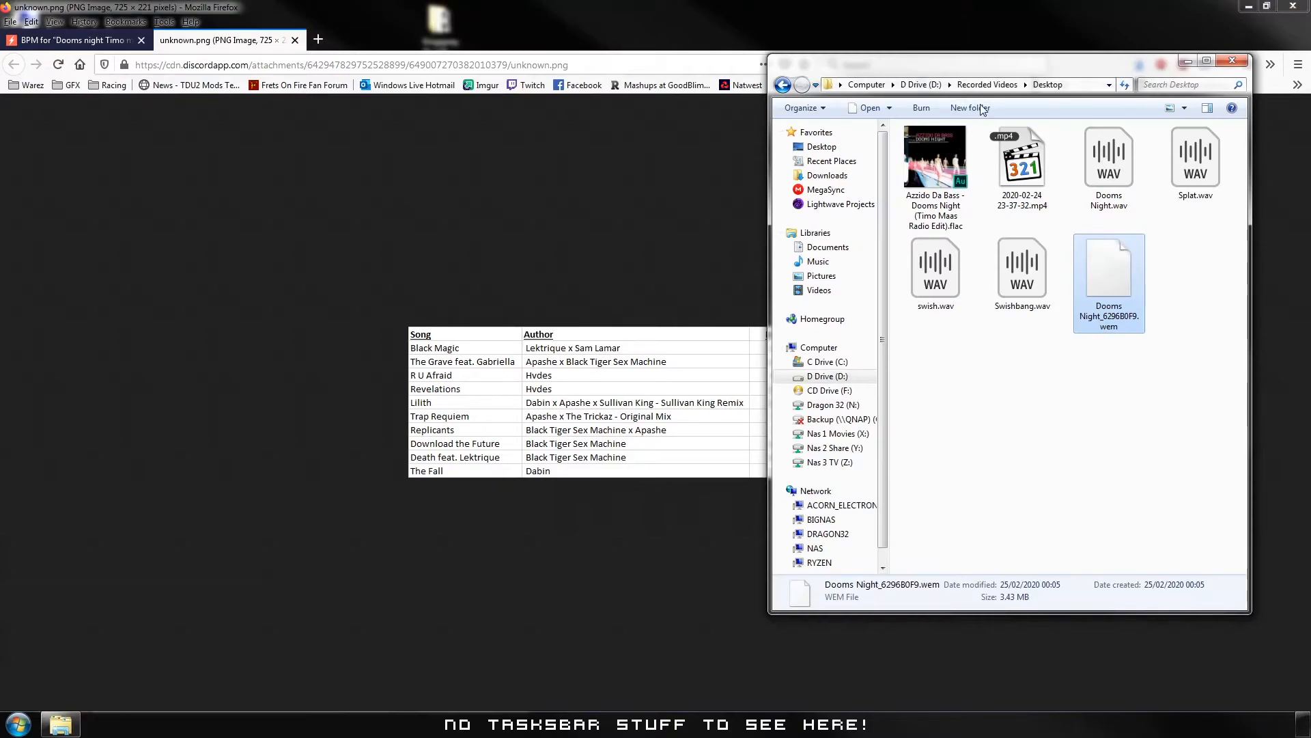
left_click_drag(987, 61, 1131, 140)
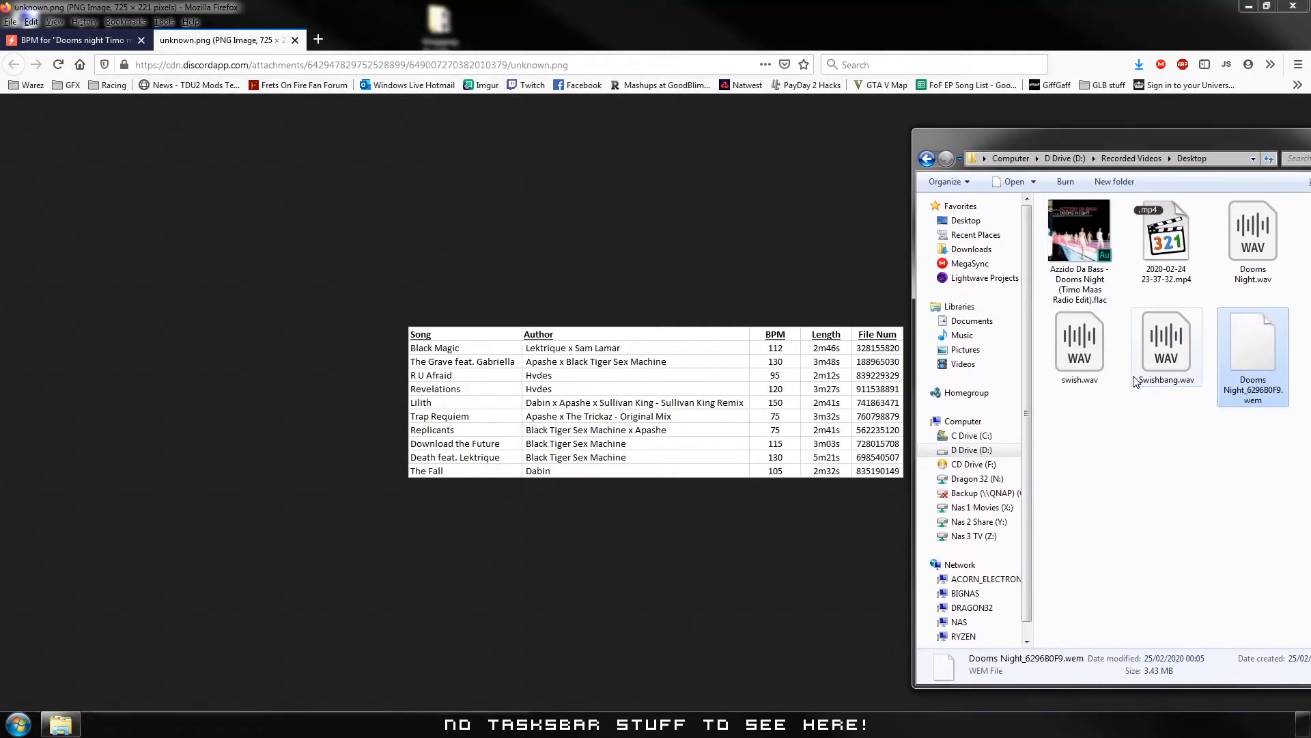
Rename the converted .wem file as Dooms Night_188965030.wem, using The Grave's file number from the song list.
left_click(1261, 396)
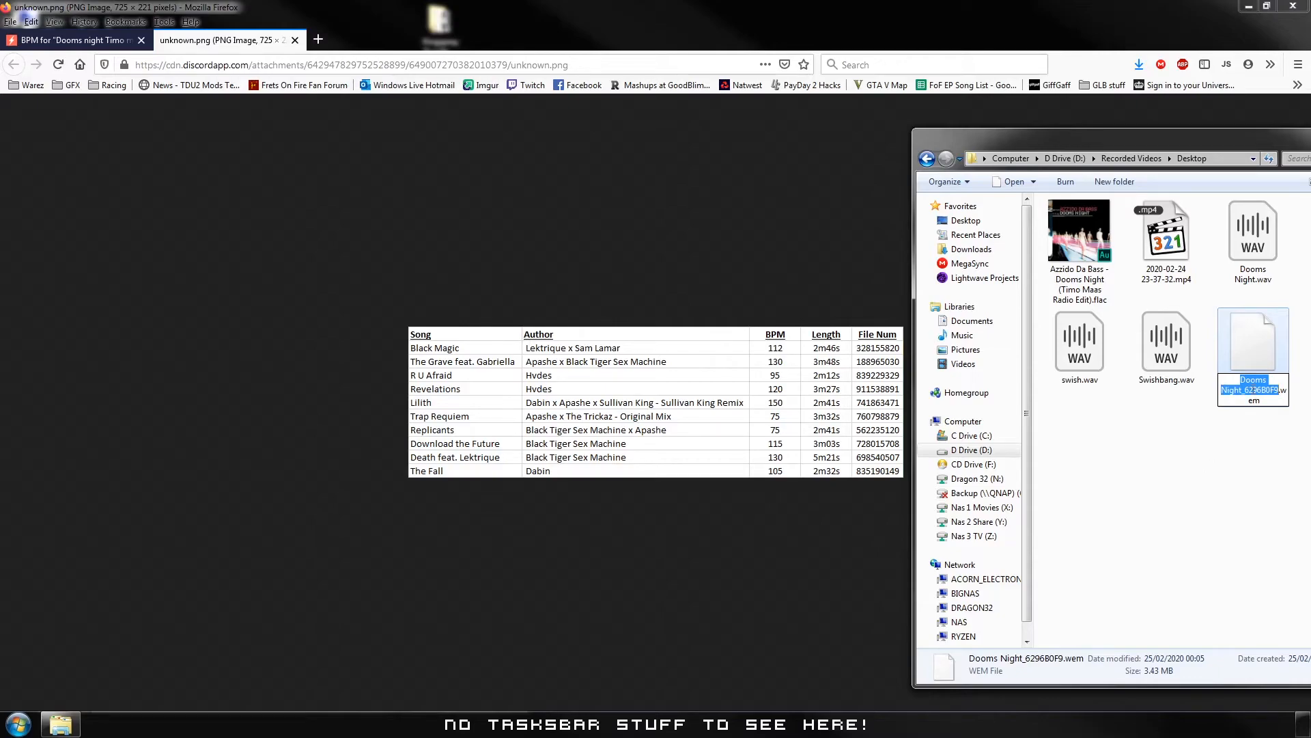
left_click_drag(1245, 392, 1273, 389)
type("188")
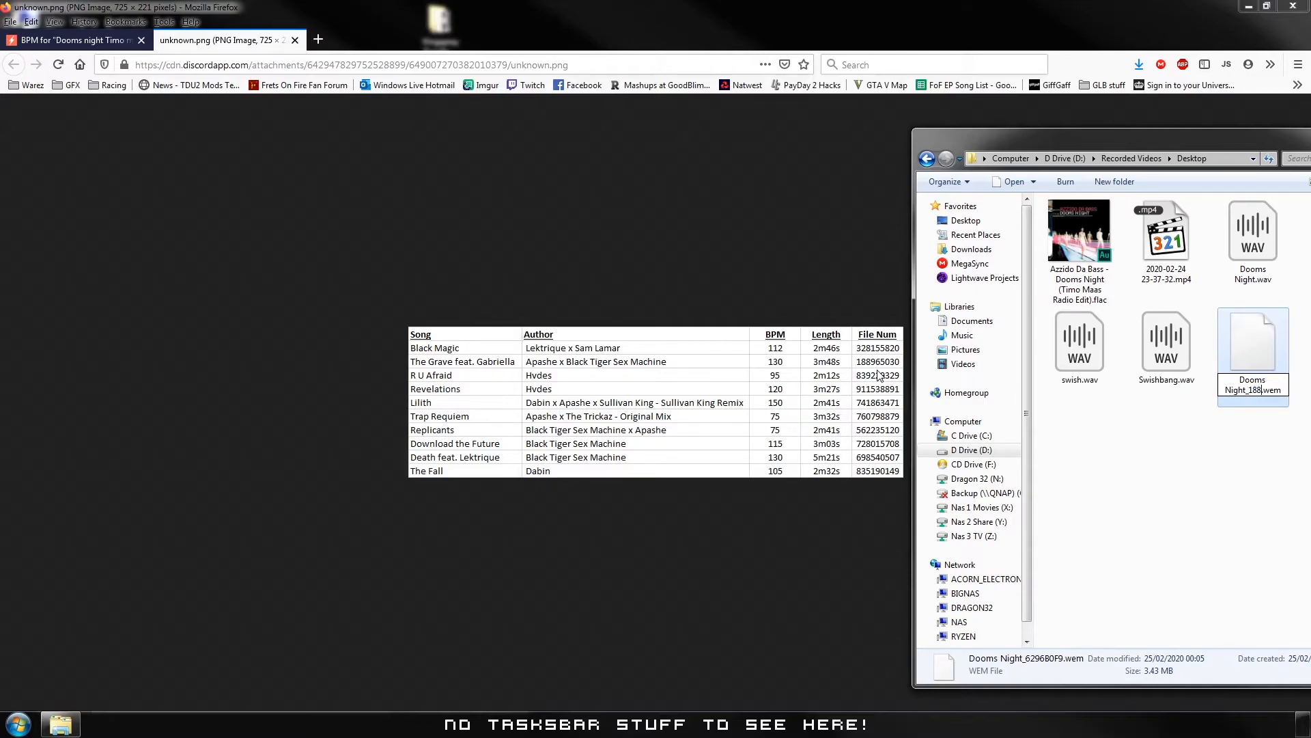
type("65030")
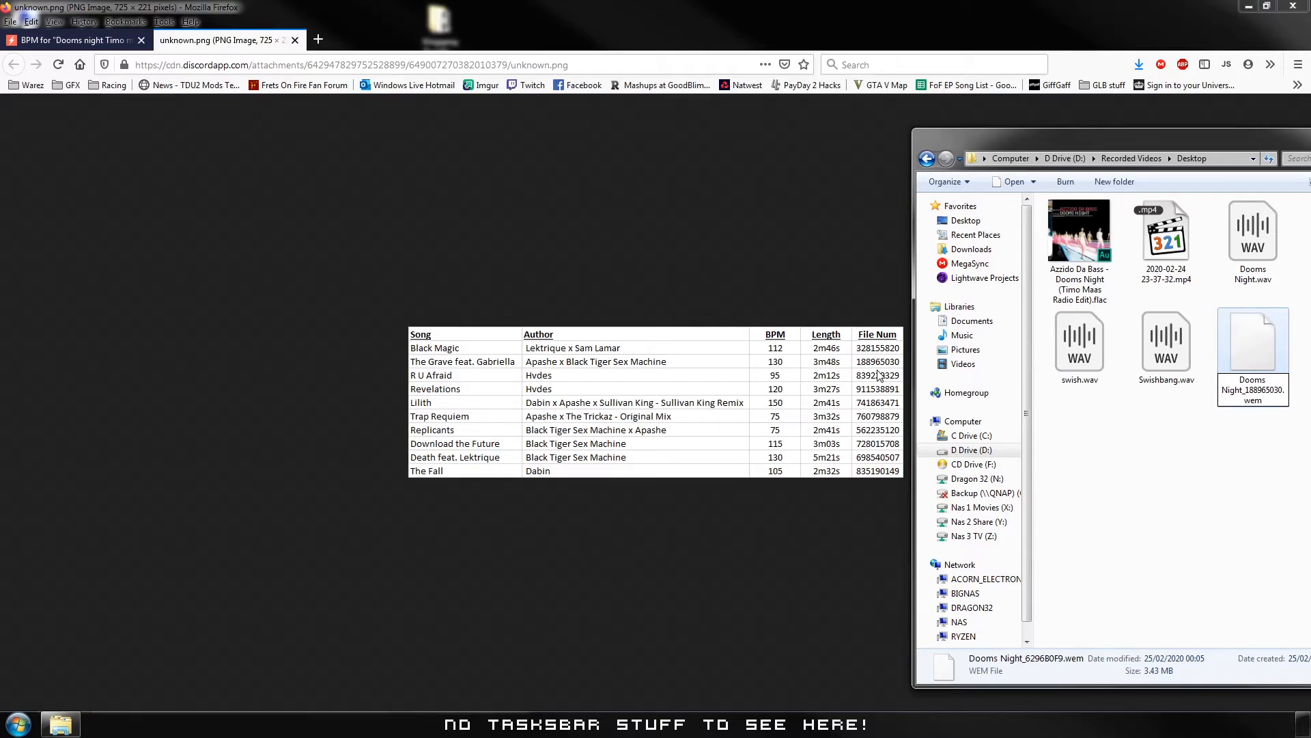
key("Return")
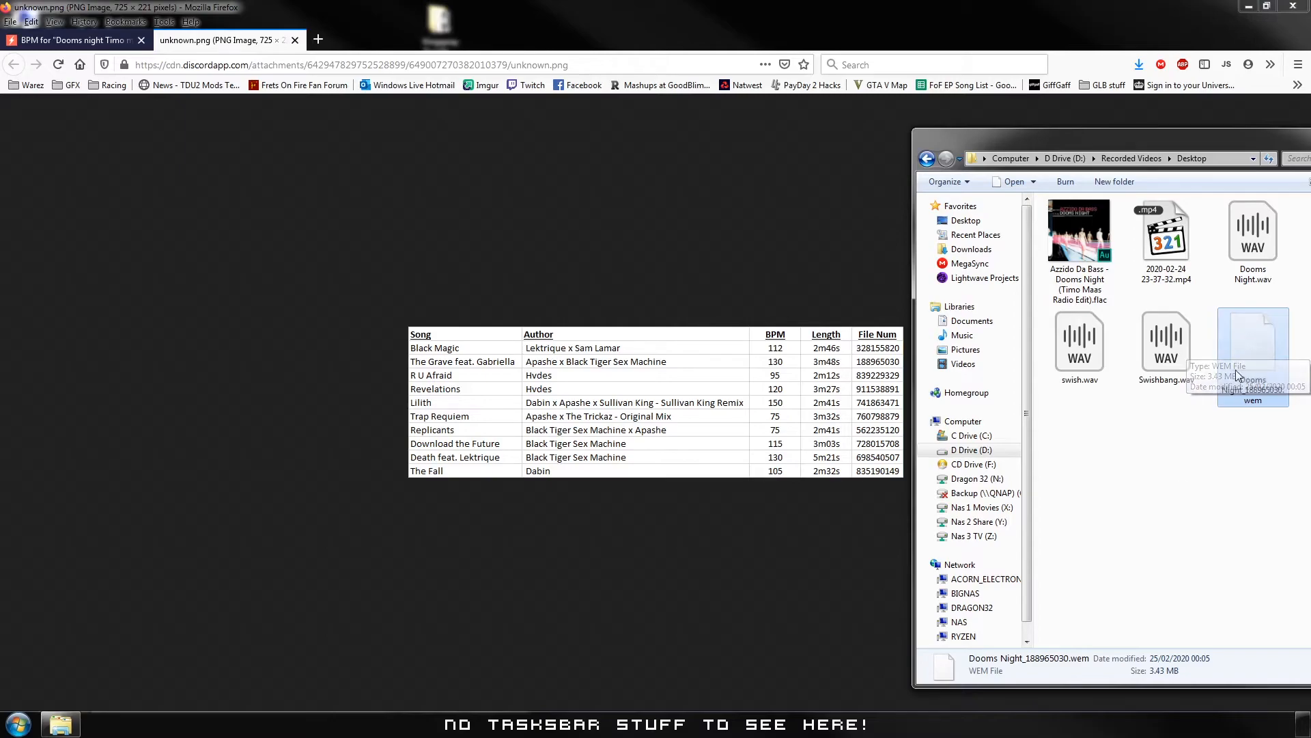
Paste the renamed .wem file into DRAGON32's Recorded footage\PW Custom stuff folder, and close the Firefox window.
left_click(984, 607)
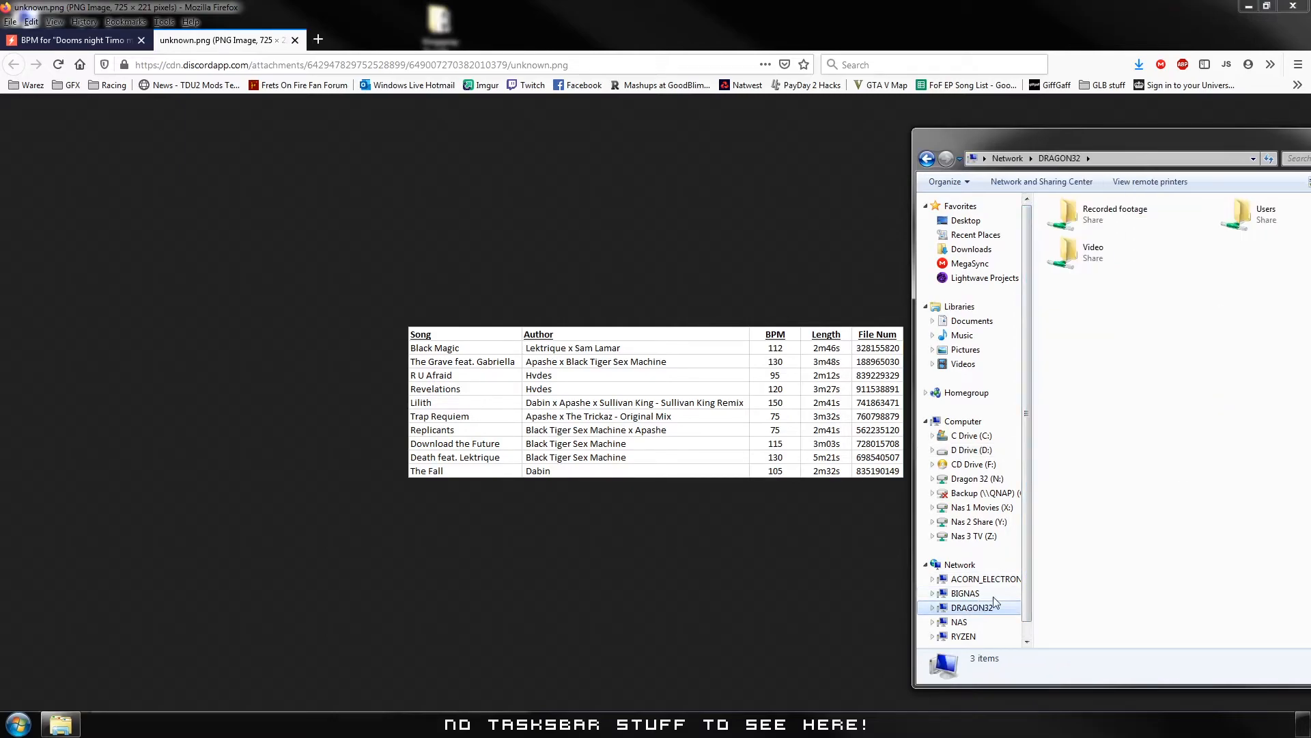
double_click(1066, 215)
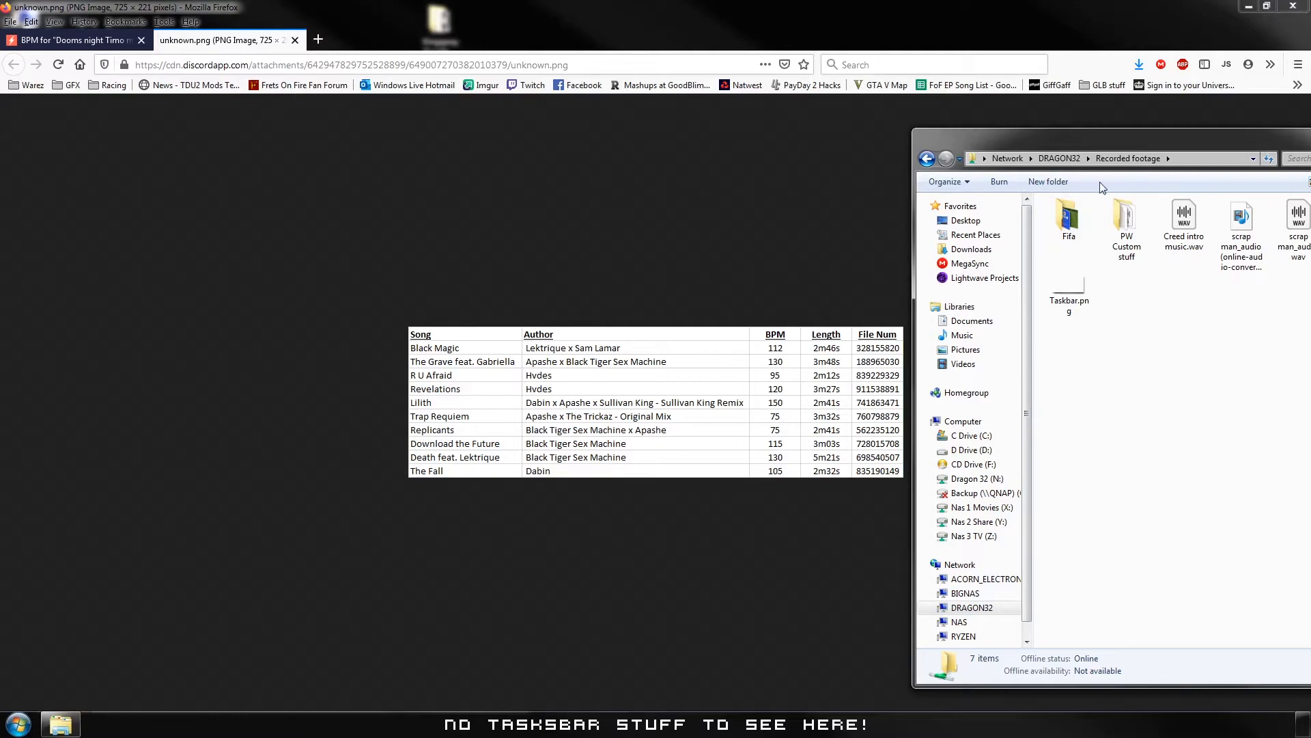
double_click(1125, 217)
key("ctrl+v")
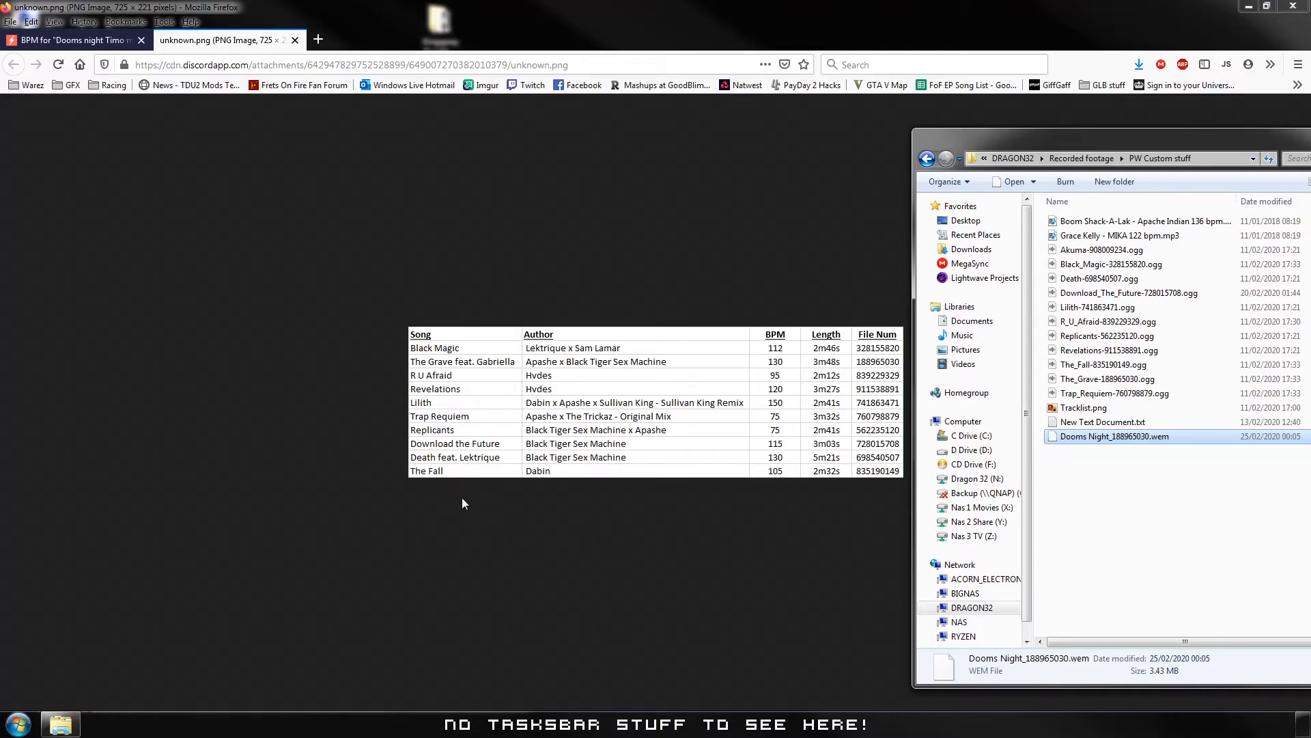
left_click(1155, 538)
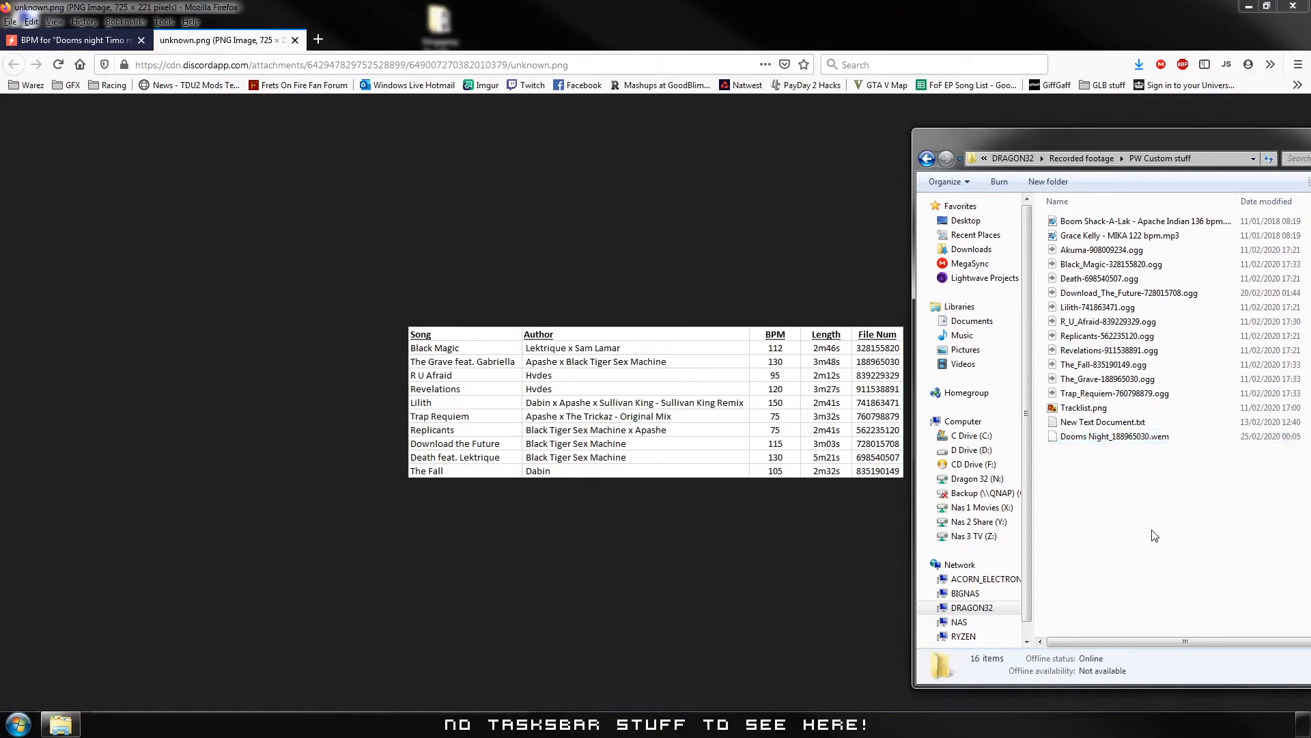
left_click(1305, 9)
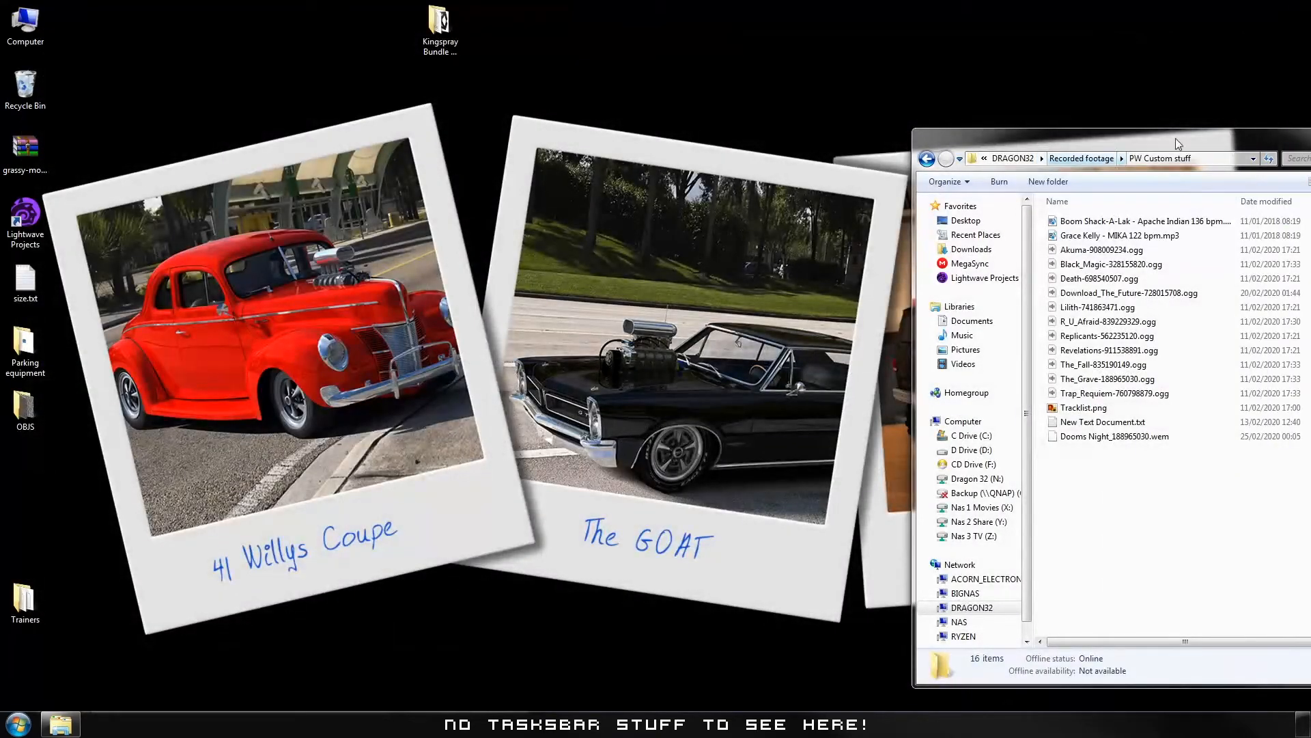
left_click_drag(1222, 141, 874, 64)
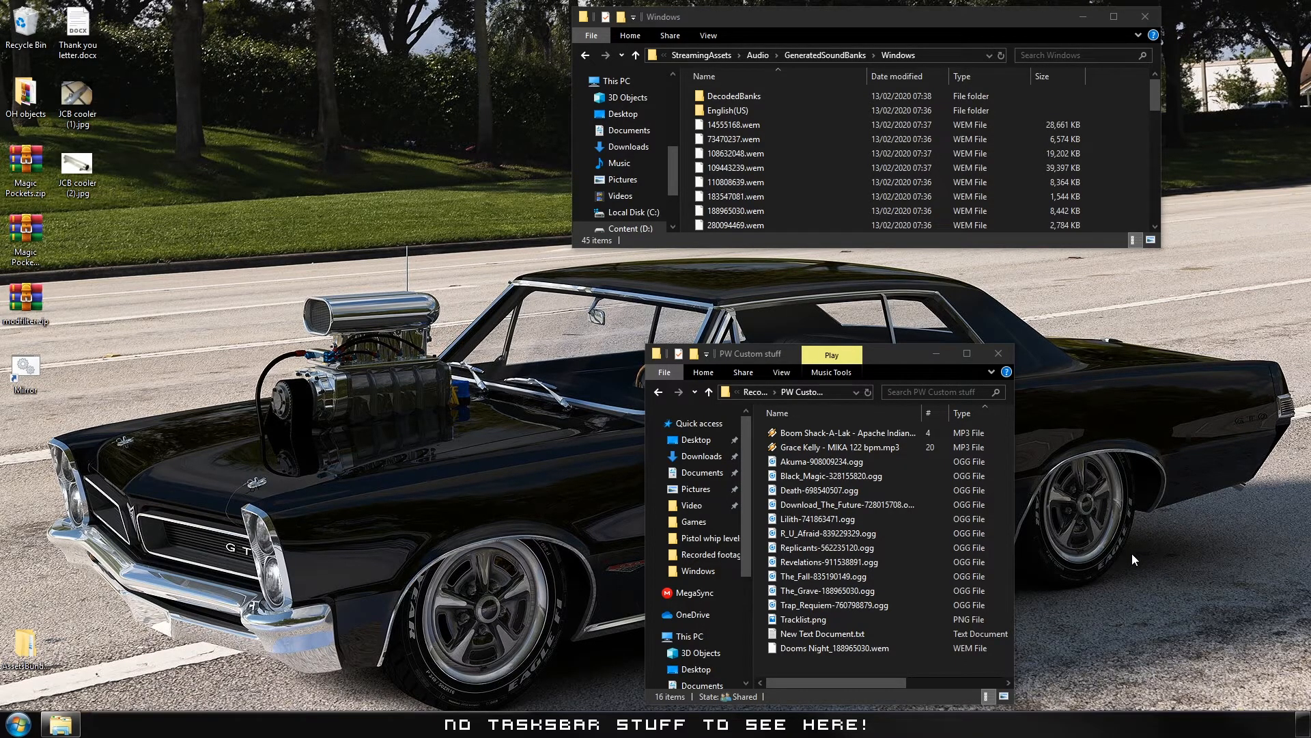
Go back from the sound banks' Windows folder to the cloudhead-games-ltd-pistol-whip game folder, and reposition its window.
key("alt+Left")
key("alt+Left")
key("alt+Left")
key("alt+Left")
key("alt+Left")
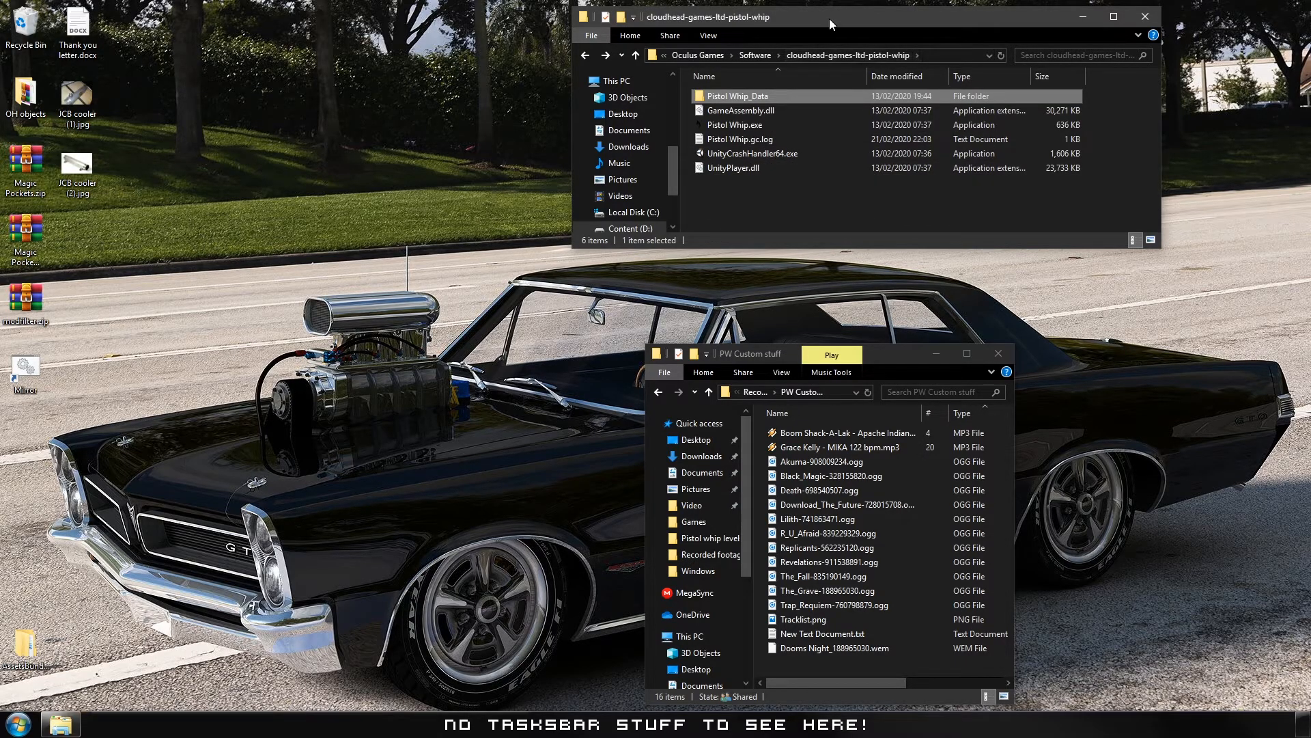
left_click_drag(829, 21, 764, 31)
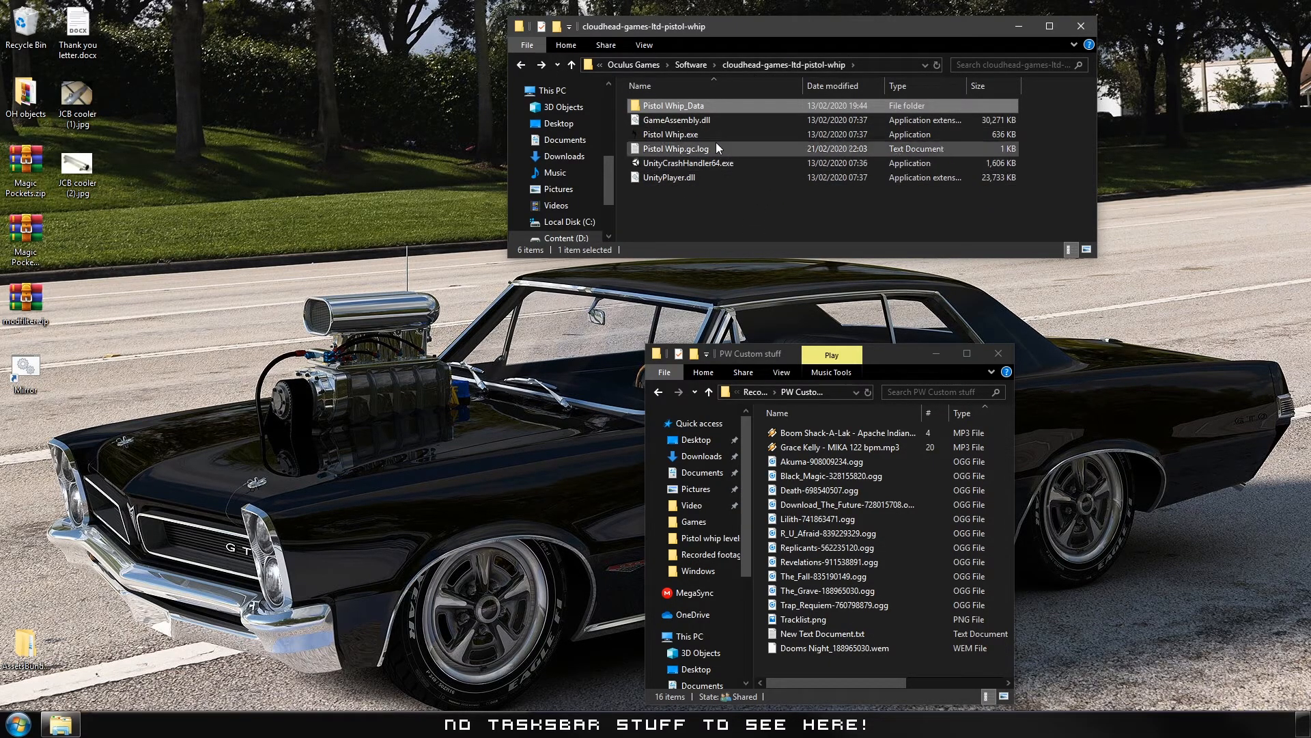
left_click(747, 200)
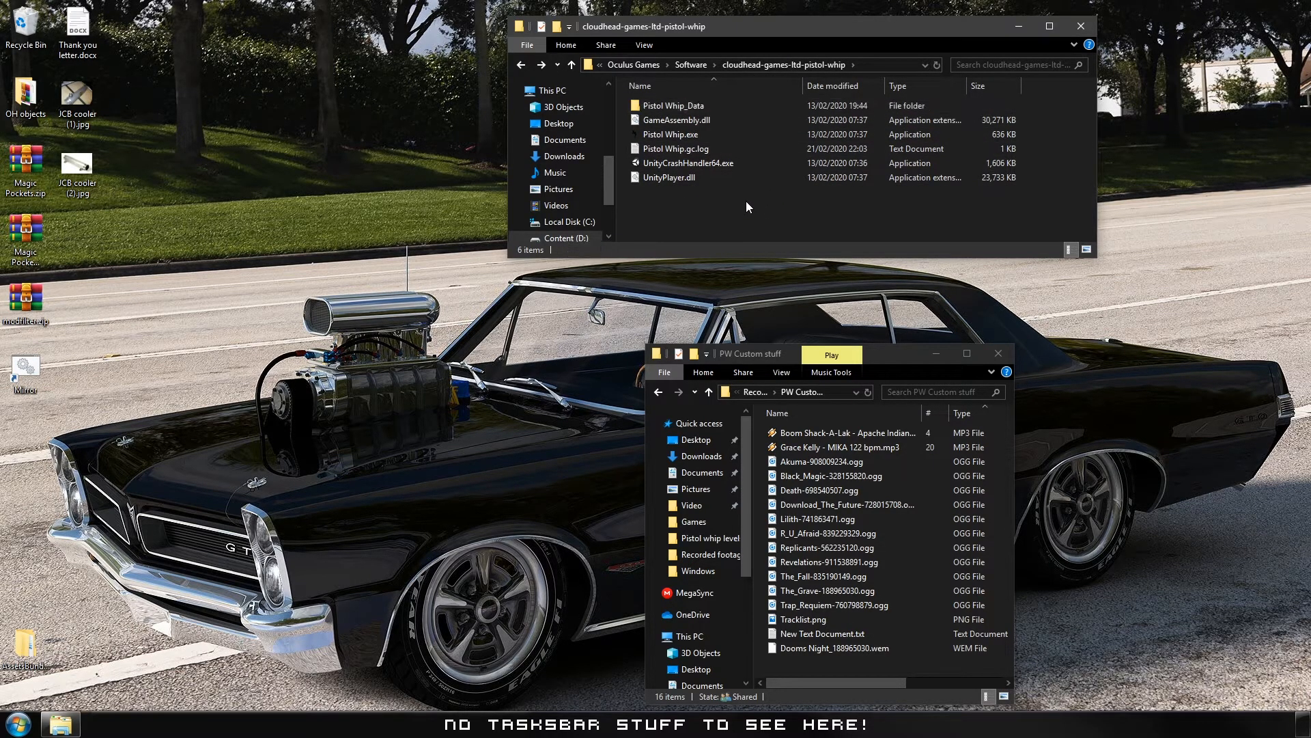
Open the game's Pistol Whip_Data\StreamingAssets\Audio\GeneratedSoundBanks\Windows folder.
double_click(692, 103)
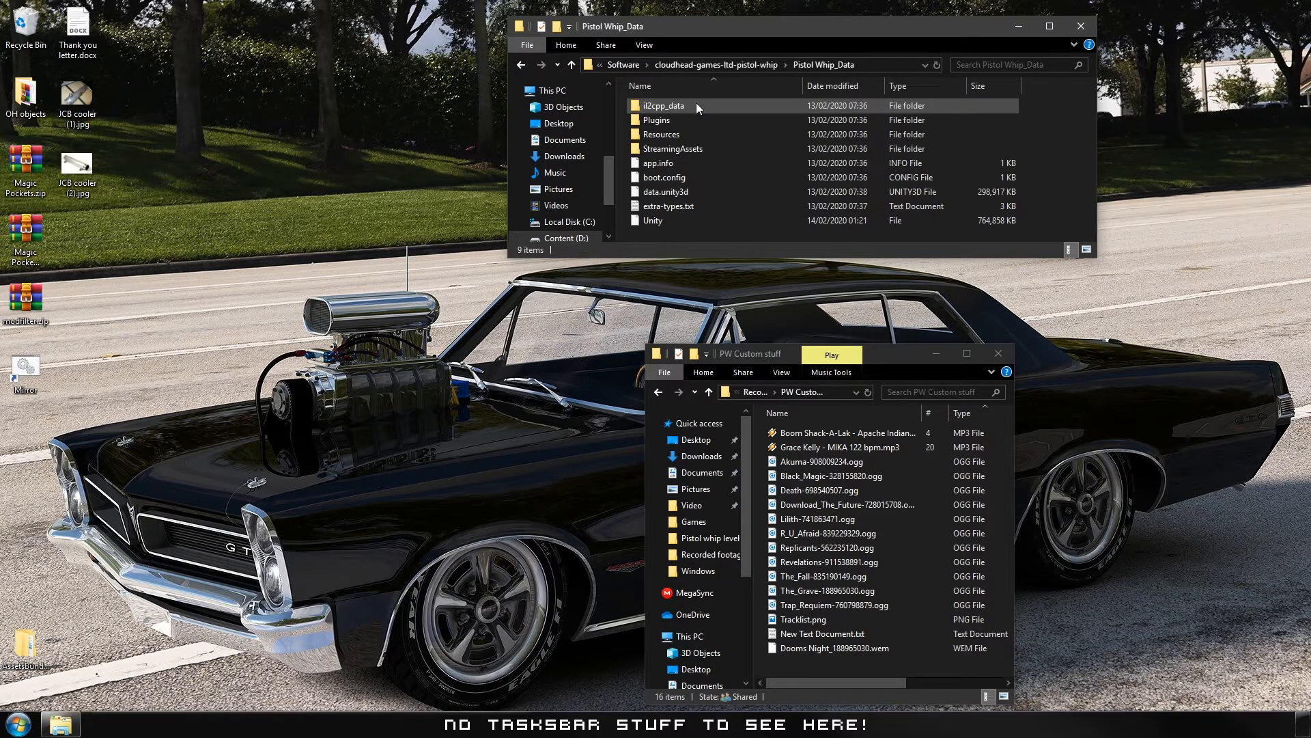
double_click(747, 150)
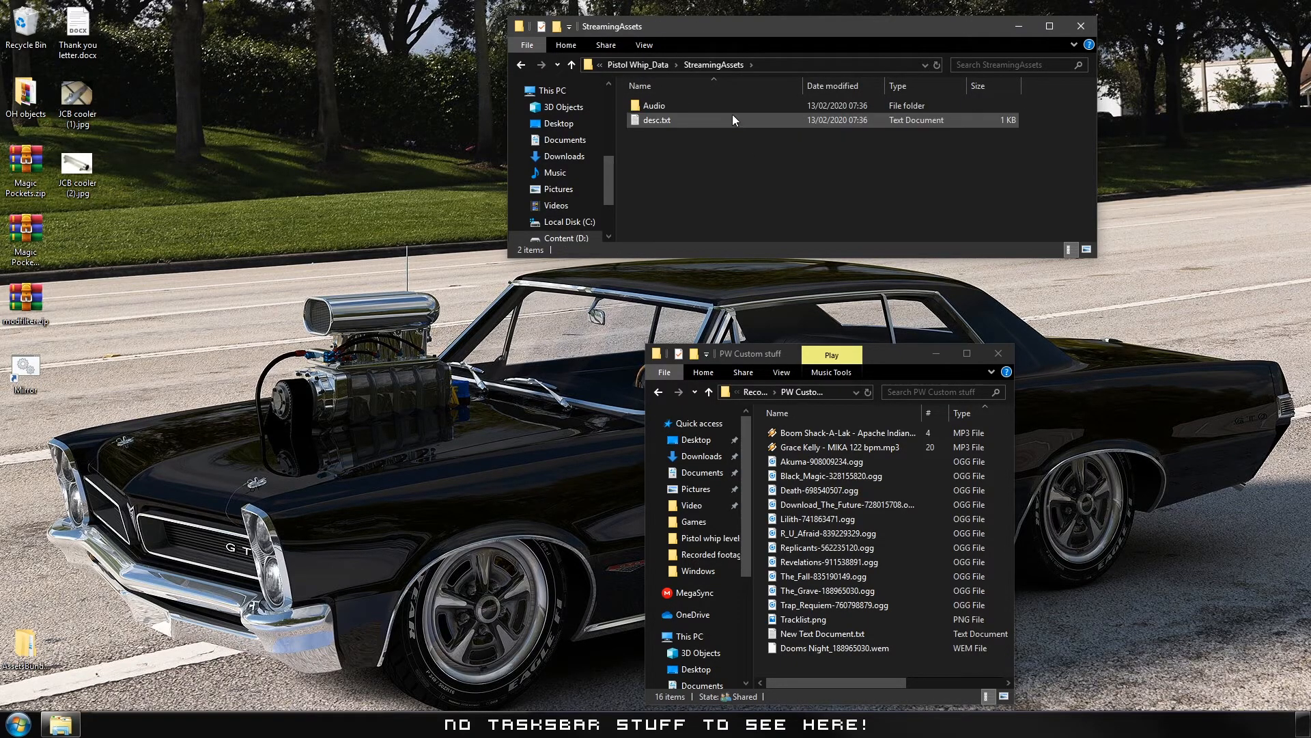
double_click(732, 105)
double_click(733, 104)
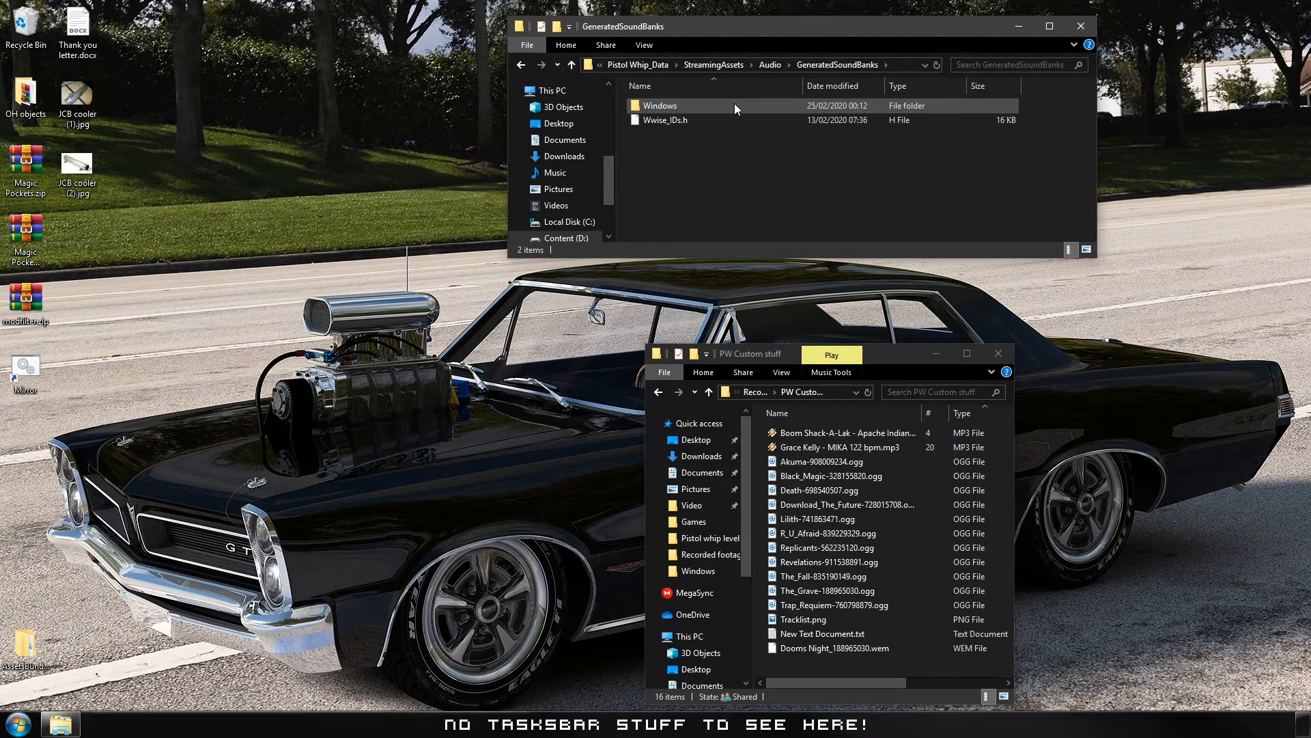
double_click(735, 104)
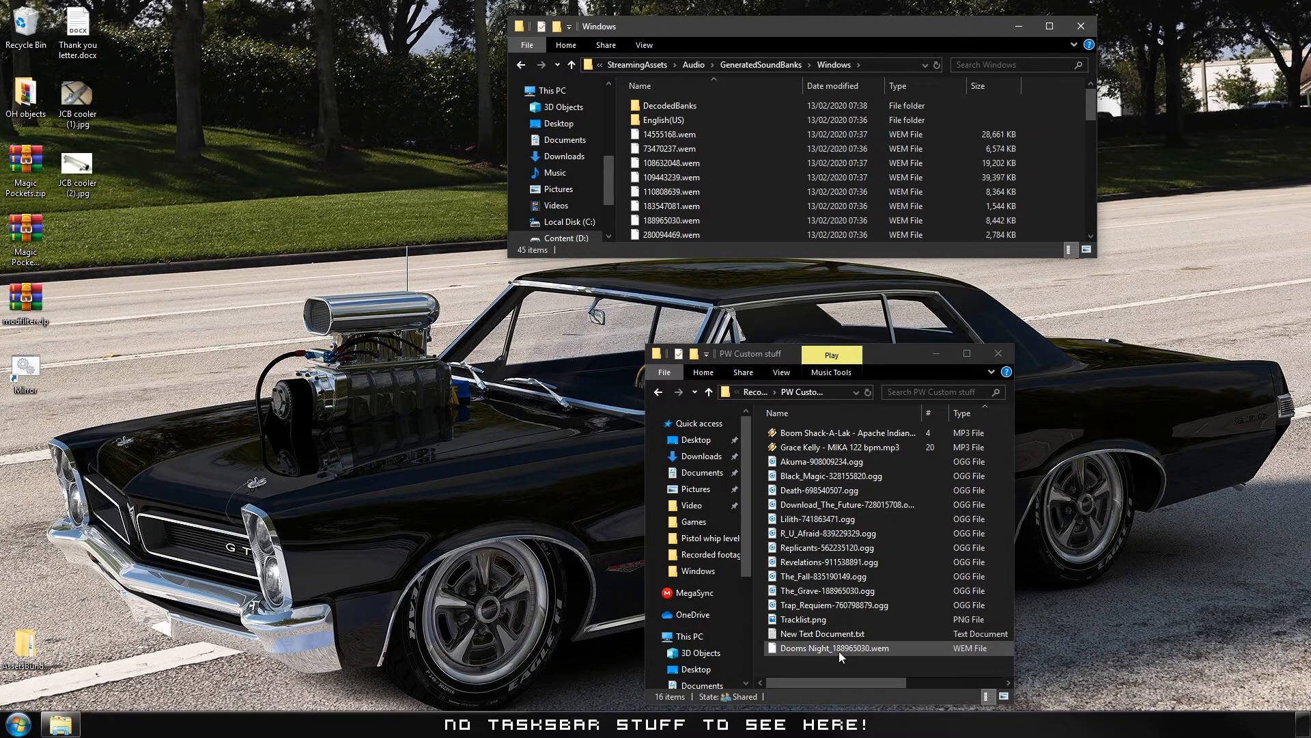
Rename the game's original 188965030.wem as 188965030.wem.old, accepting the extension change.
left_click(692, 223)
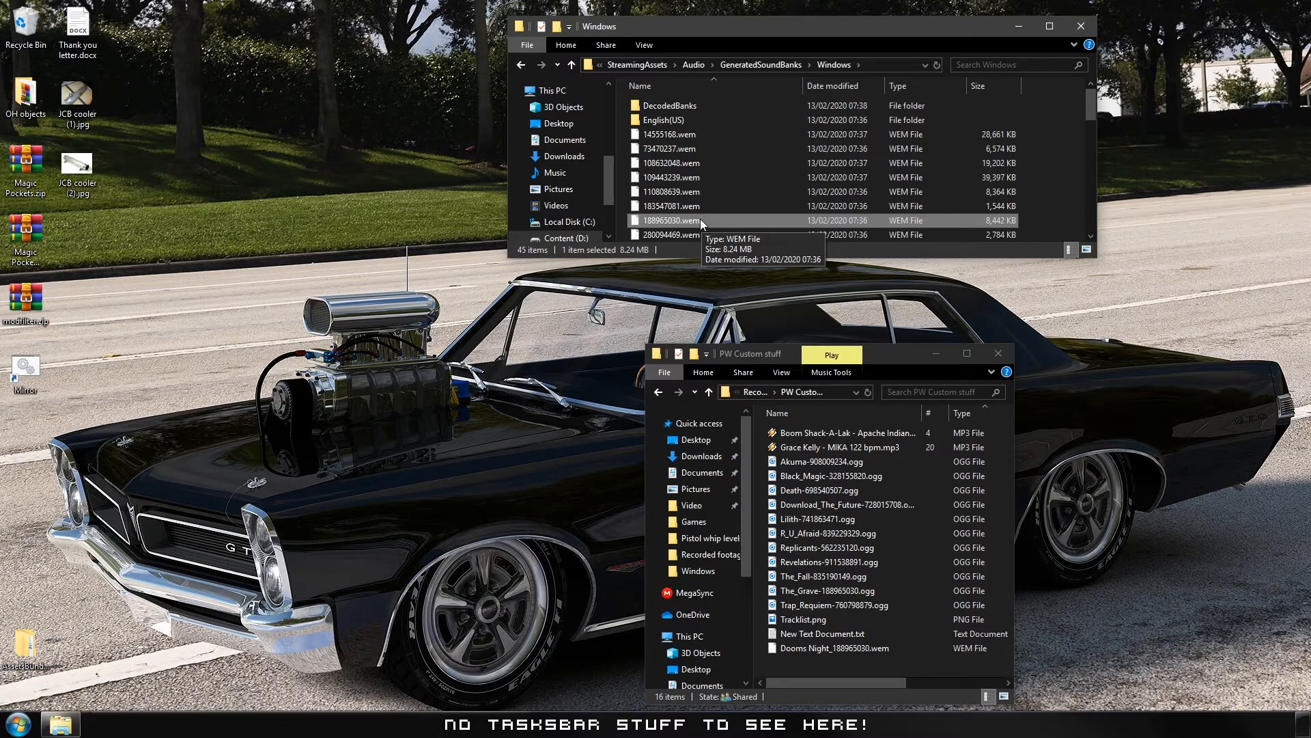
left_click(700, 218)
left_click(704, 220)
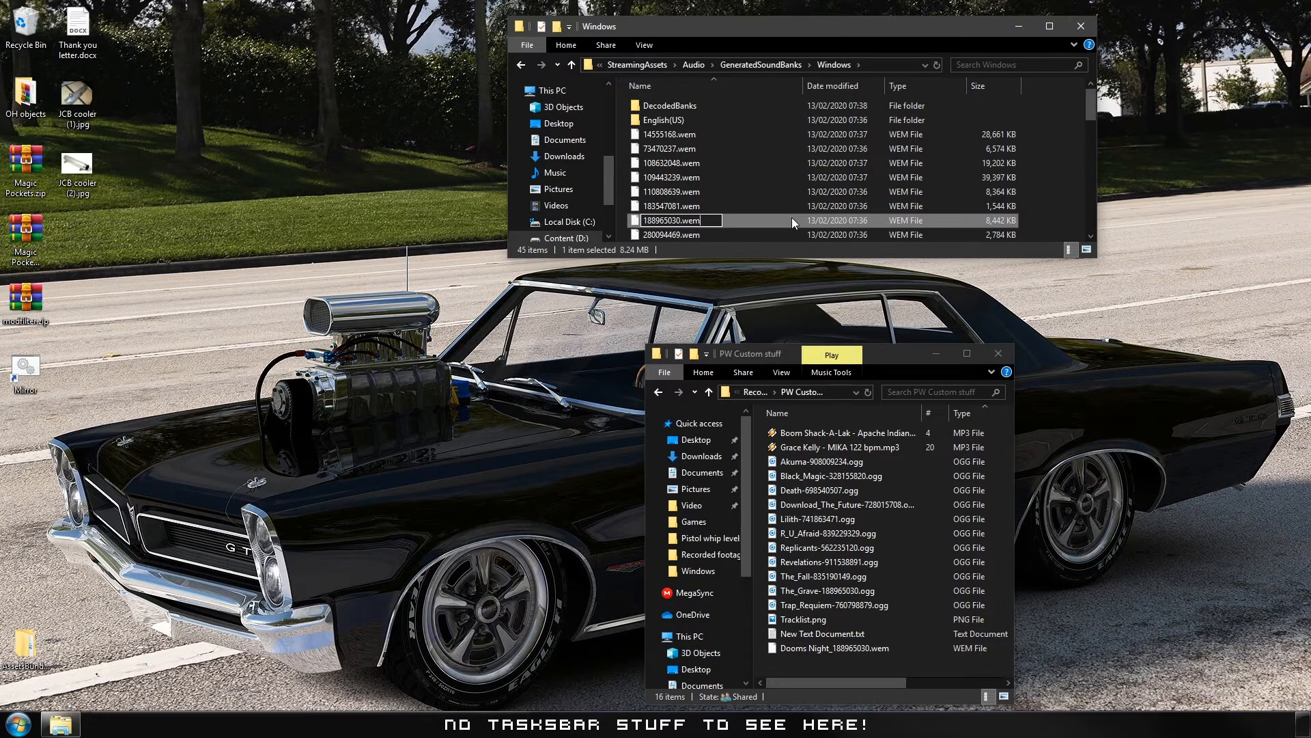
type(".old")
key("Return")
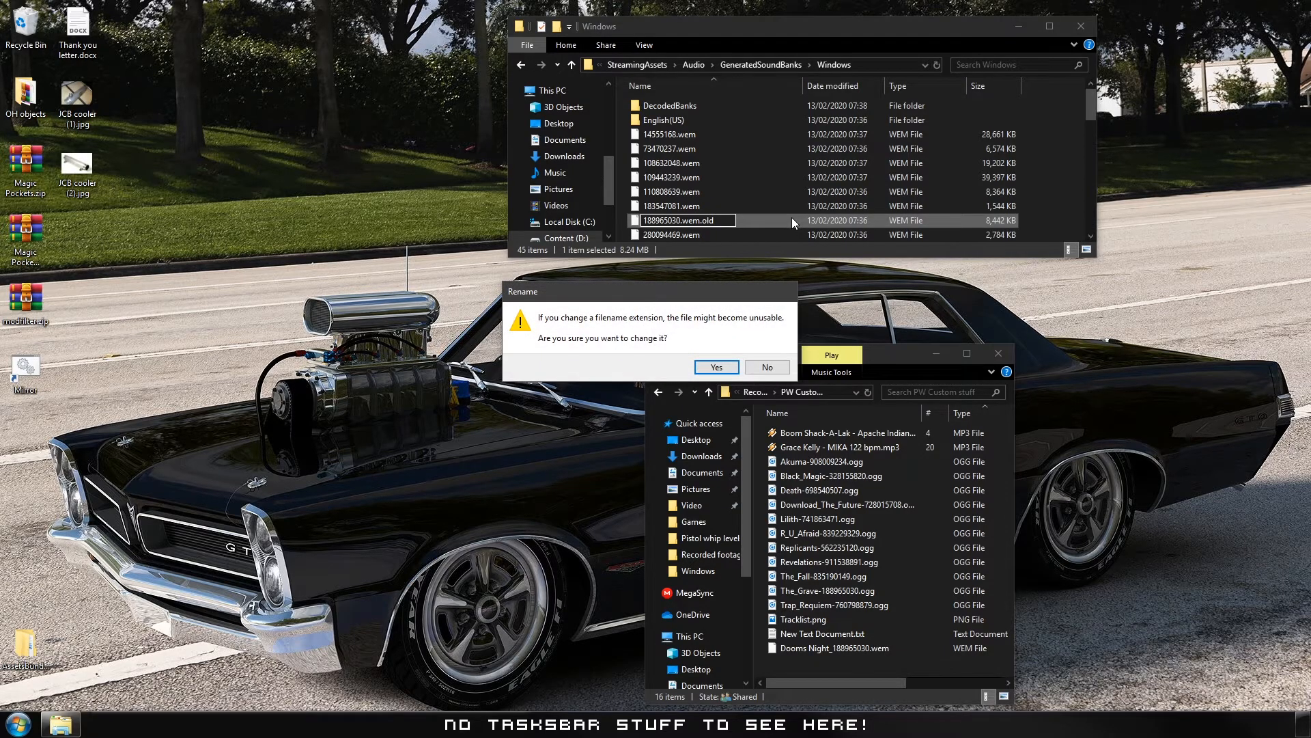
key("Return")
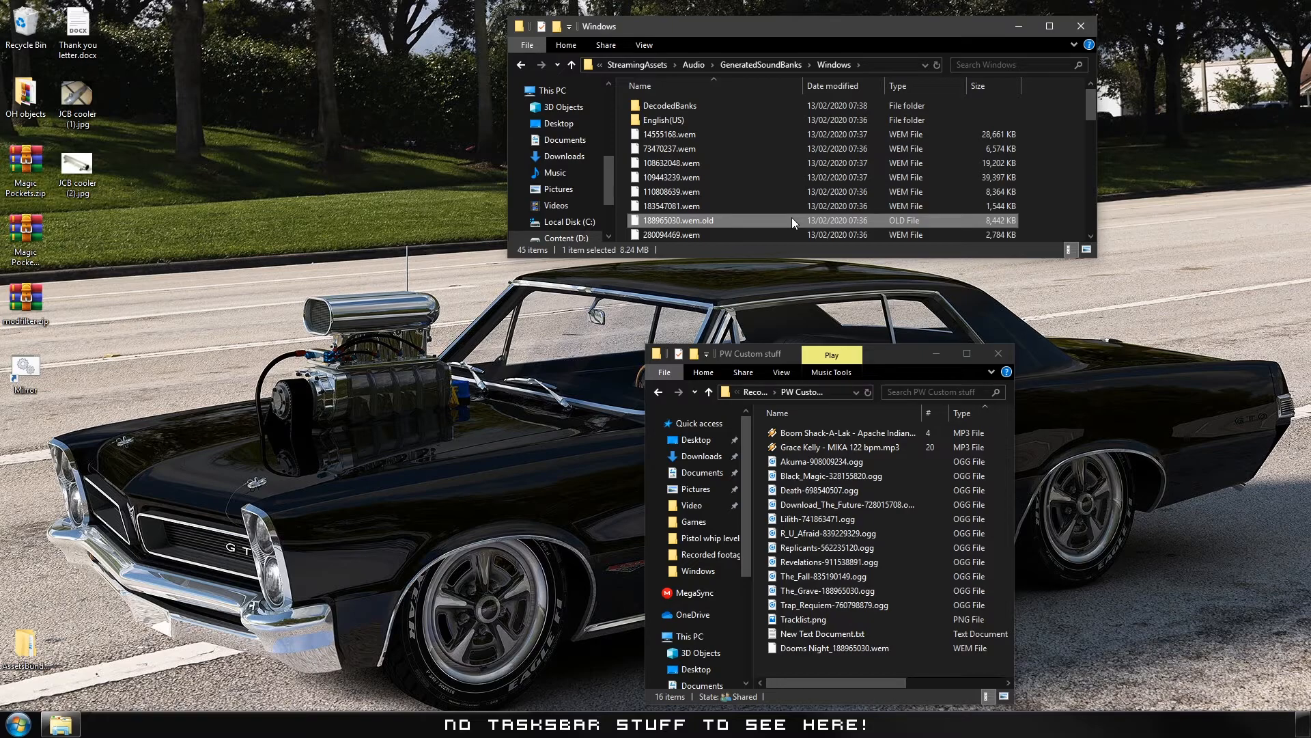
Copy Dooms Night_188965030.wem from the PW Custom stuff folder into the game's Windows sound bank folder.
left_click(868, 650)
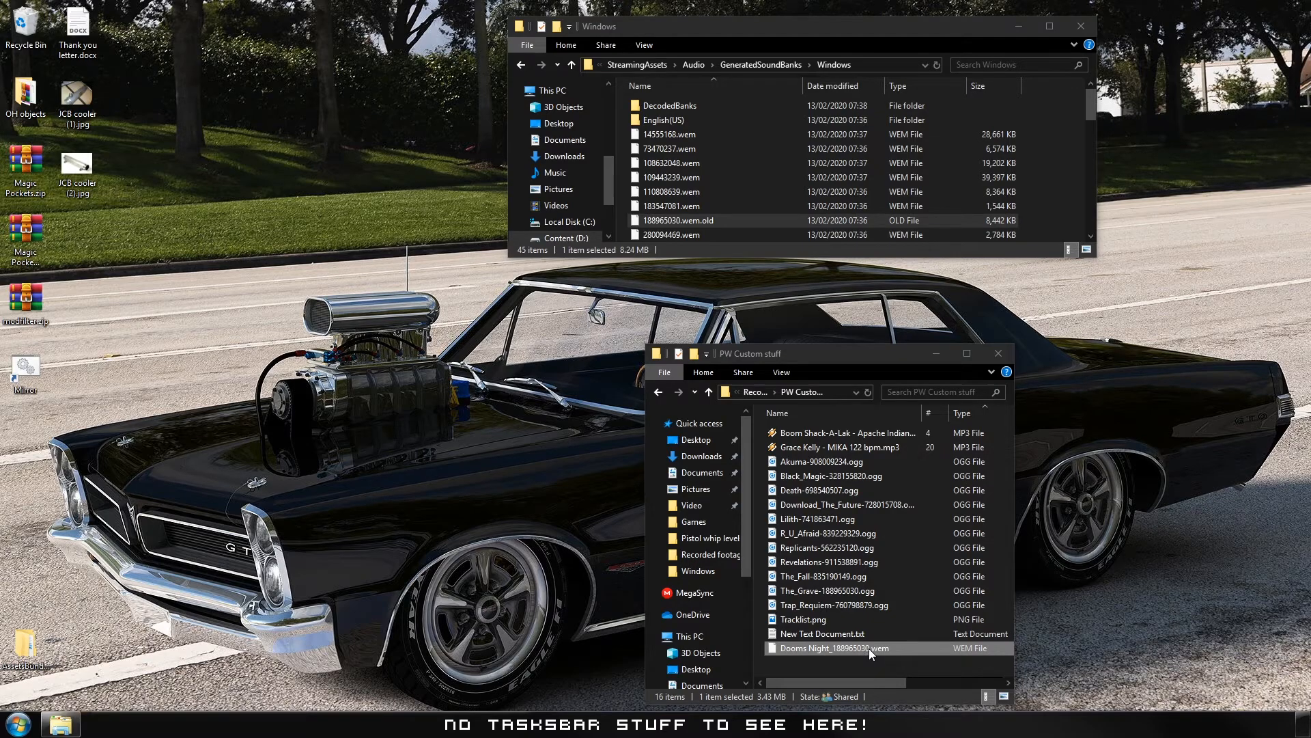
left_click_drag(871, 646, 1050, 224)
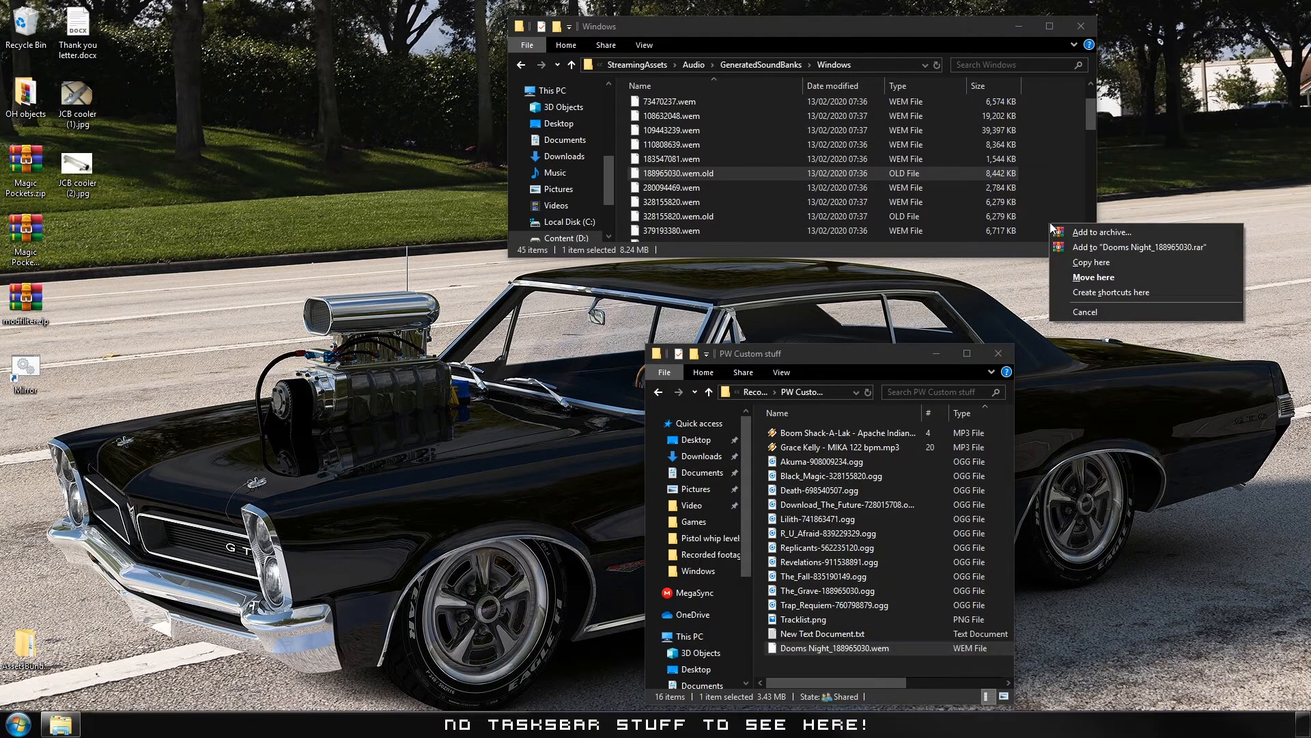
left_click(1101, 264)
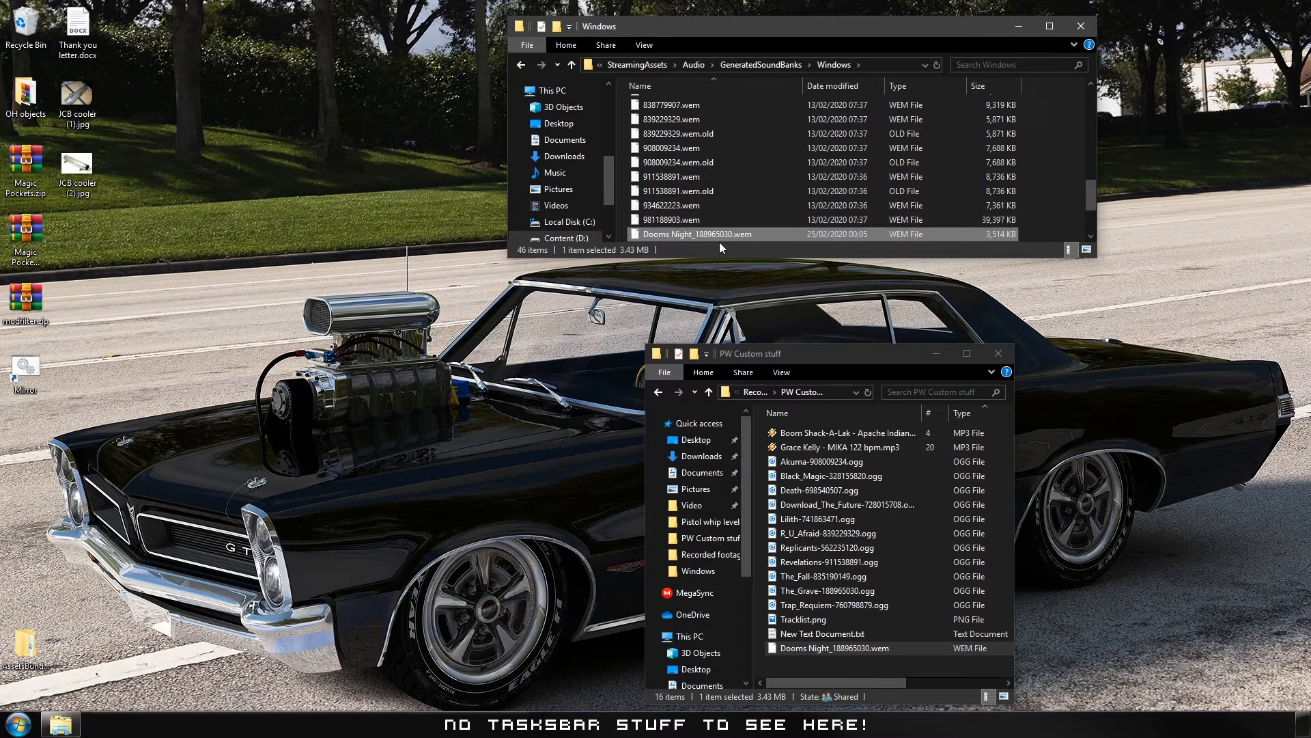
Rename the copied Dooms Night file in the Windows folder as 188965030.wem, and close the PW Custom stuff window.
left_click(697, 235)
left_click_drag(696, 235, 634, 237)
key("Delete")
key("Return")
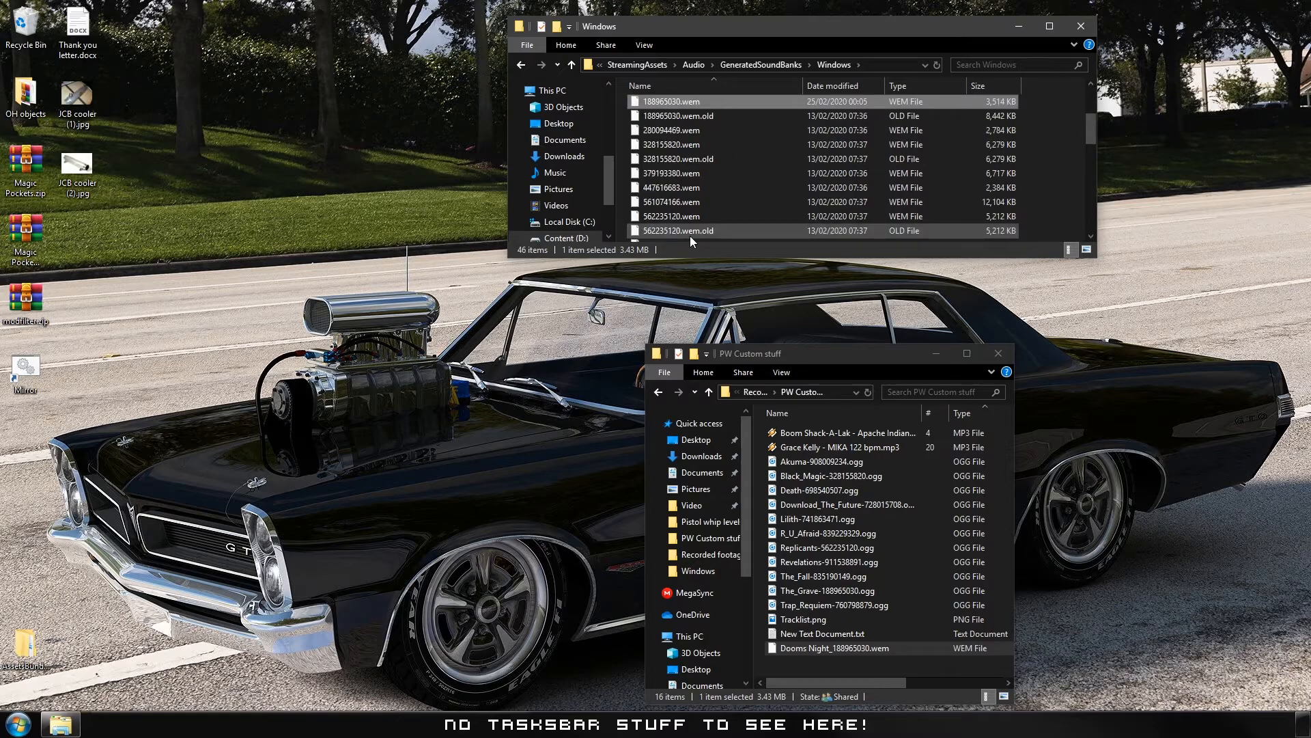
scroll(751, 183, "up", 1)
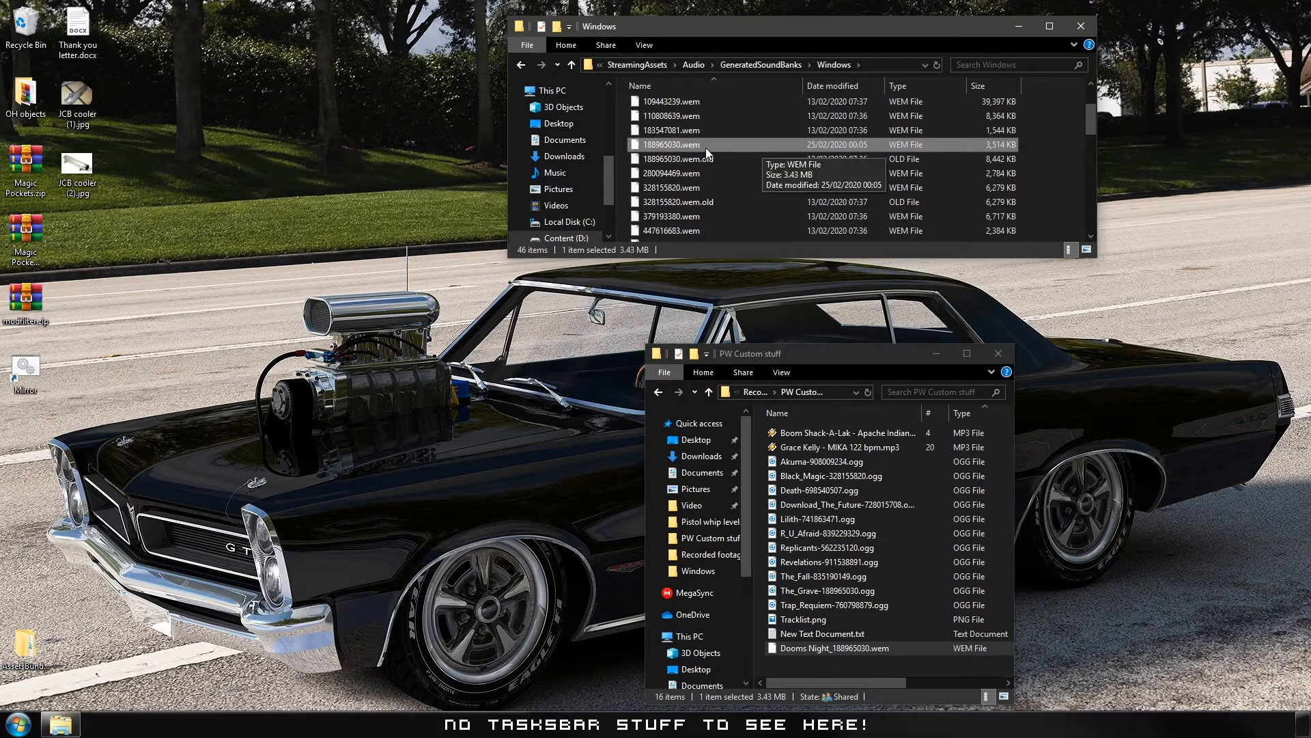
left_click(998, 352)
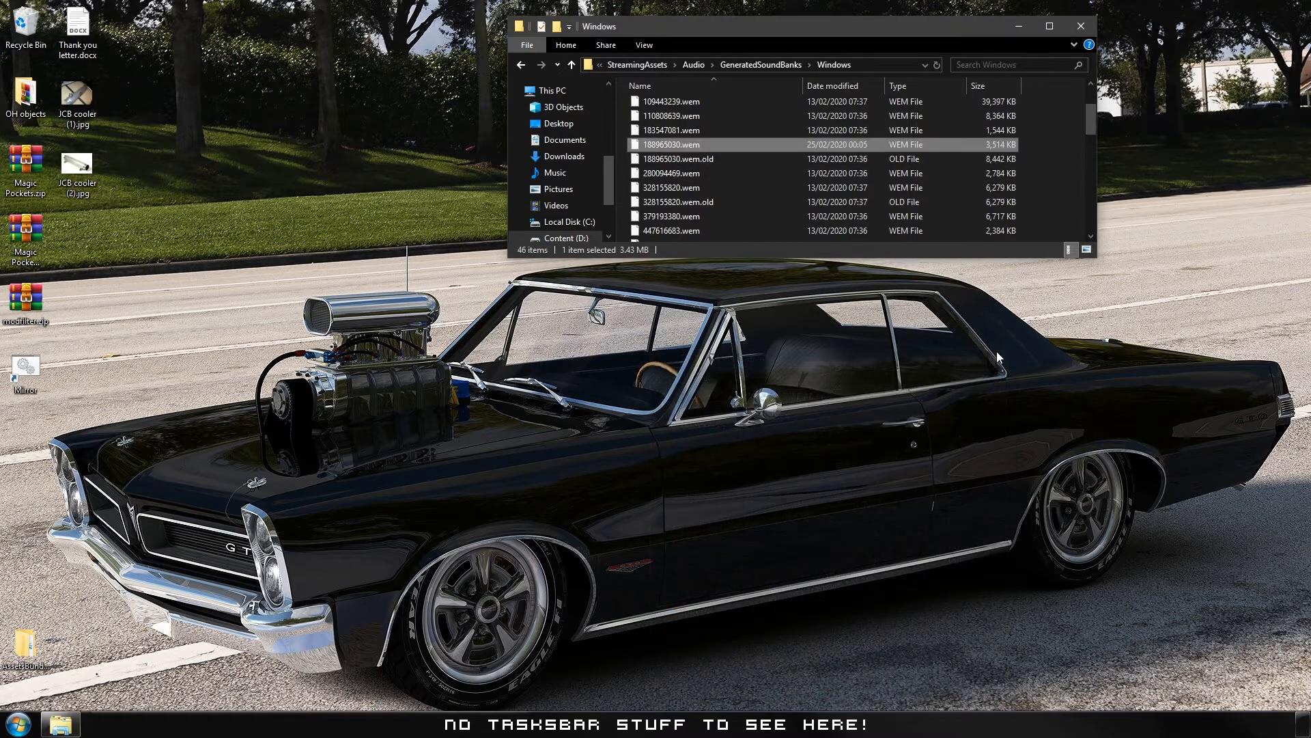